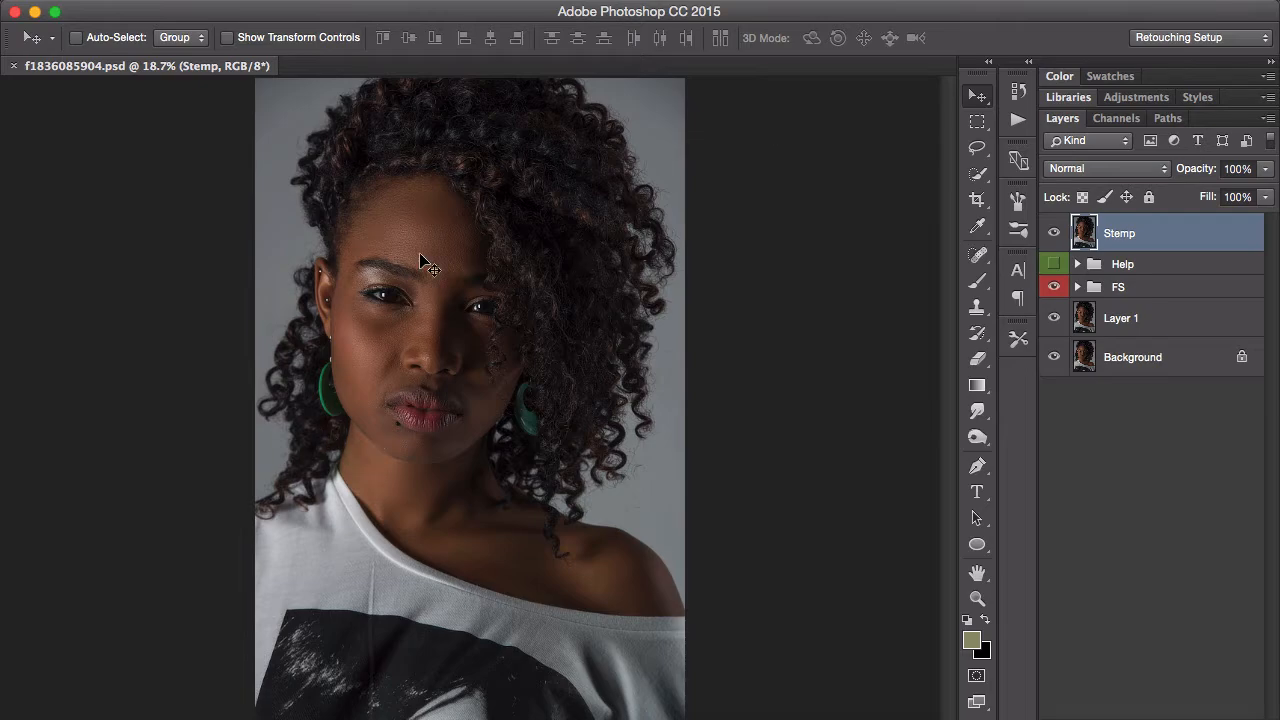
Examine the skin texture up close across the forehead, face, neck and shoulder.
{"action": "key", "text": "super+space"}
{"action": "left_click_drag", "start_coordinate": [440, 229], "coordinate": [522, 382]}
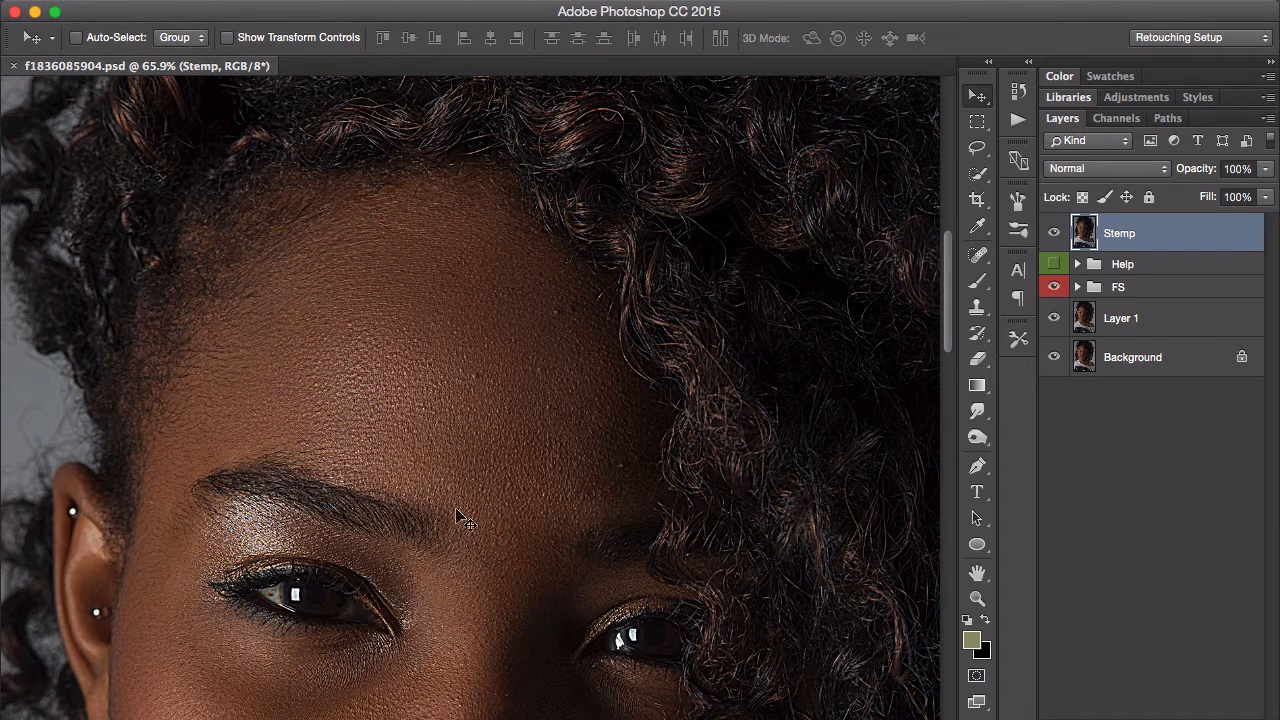
{"action": "left_click_drag", "start_coordinate": [470, 515], "coordinate": [487, 365]}
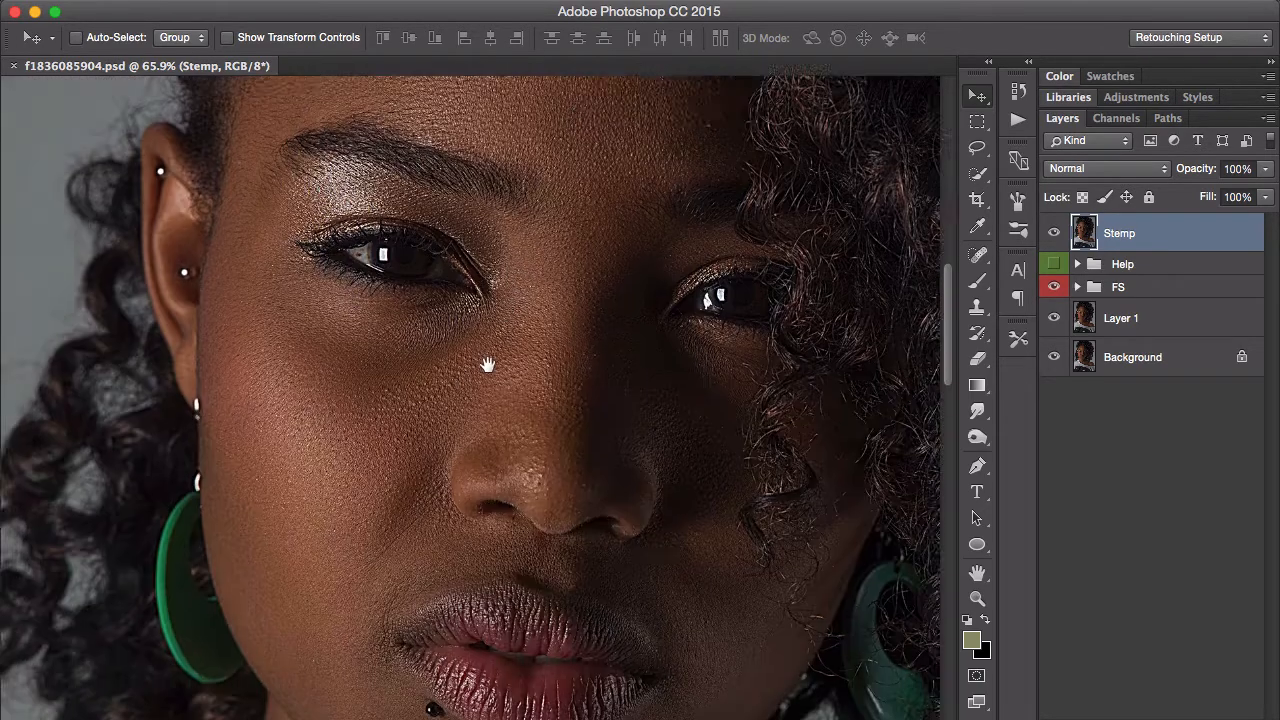
{"action": "scroll", "coordinate": [487, 365], "scroll_direction": "down", "scroll_amount": 10}
{"action": "scroll", "coordinate": [314, 391], "scroll_direction": "right", "scroll_amount": 2}
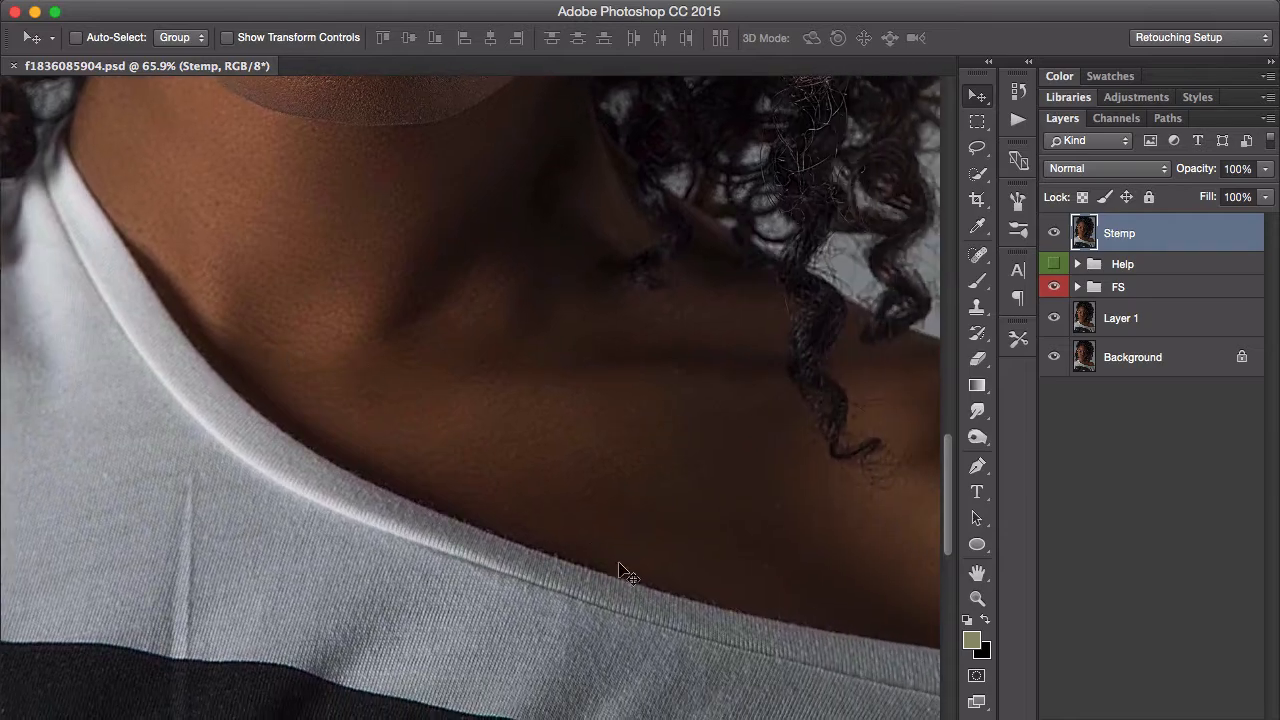
{"action": "scroll", "coordinate": [514, 531], "scroll_direction": "up", "scroll_amount": 10}
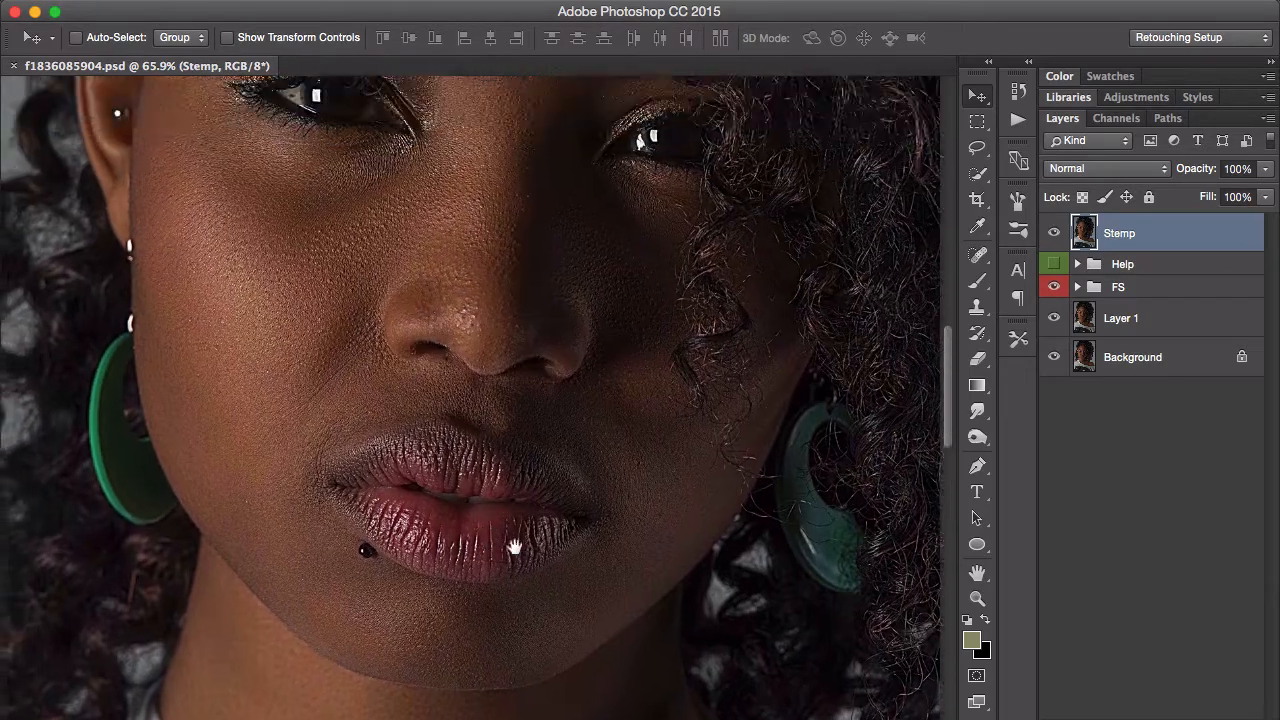
{"action": "scroll", "coordinate": [514, 548], "scroll_direction": "up", "scroll_amount": 10}
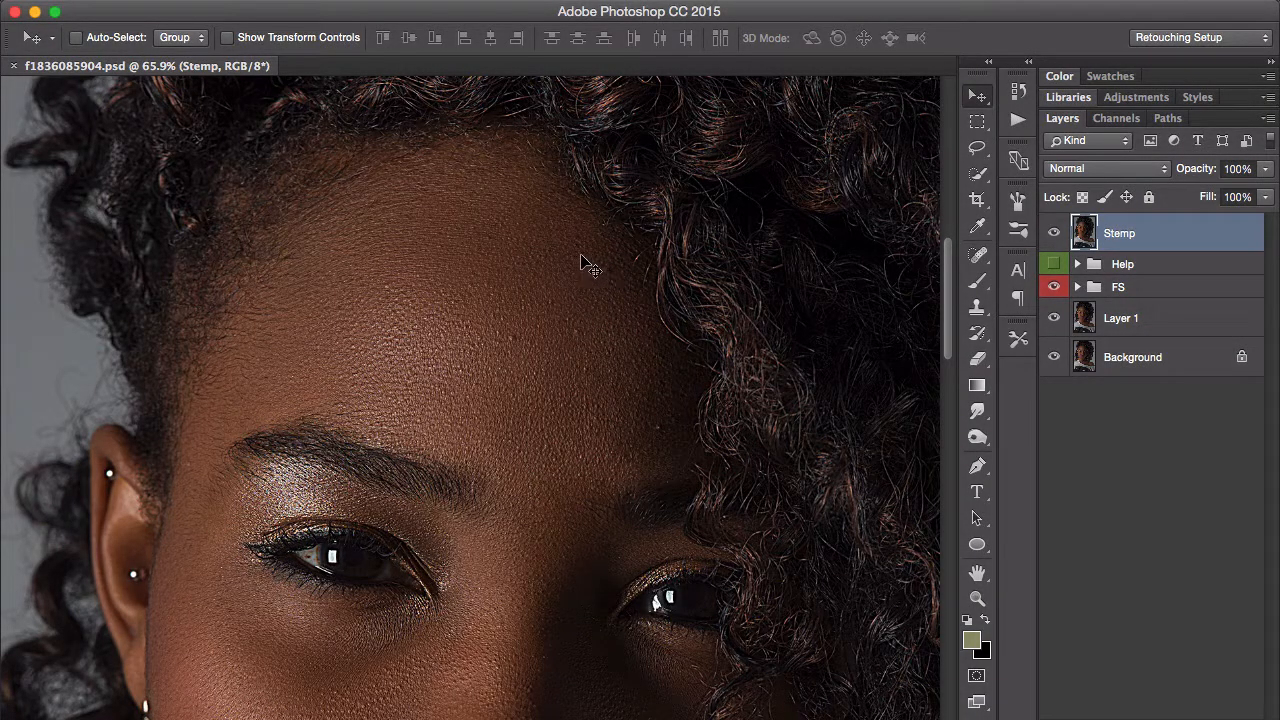
{"action": "scroll", "coordinate": [606, 274], "scroll_direction": "up", "scroll_amount": 5}
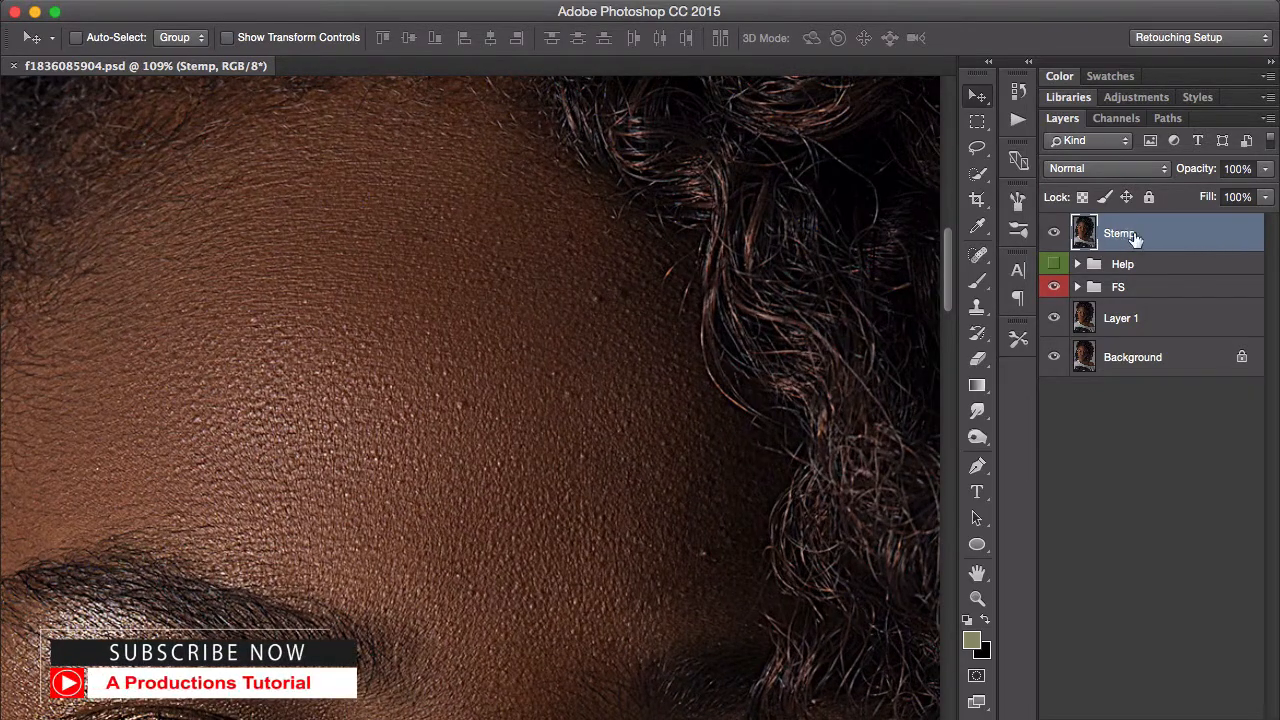
Check the contents of the FS group and move the Help group above the Stemp layer.
{"action": "left_click", "coordinate": [1077, 287]}
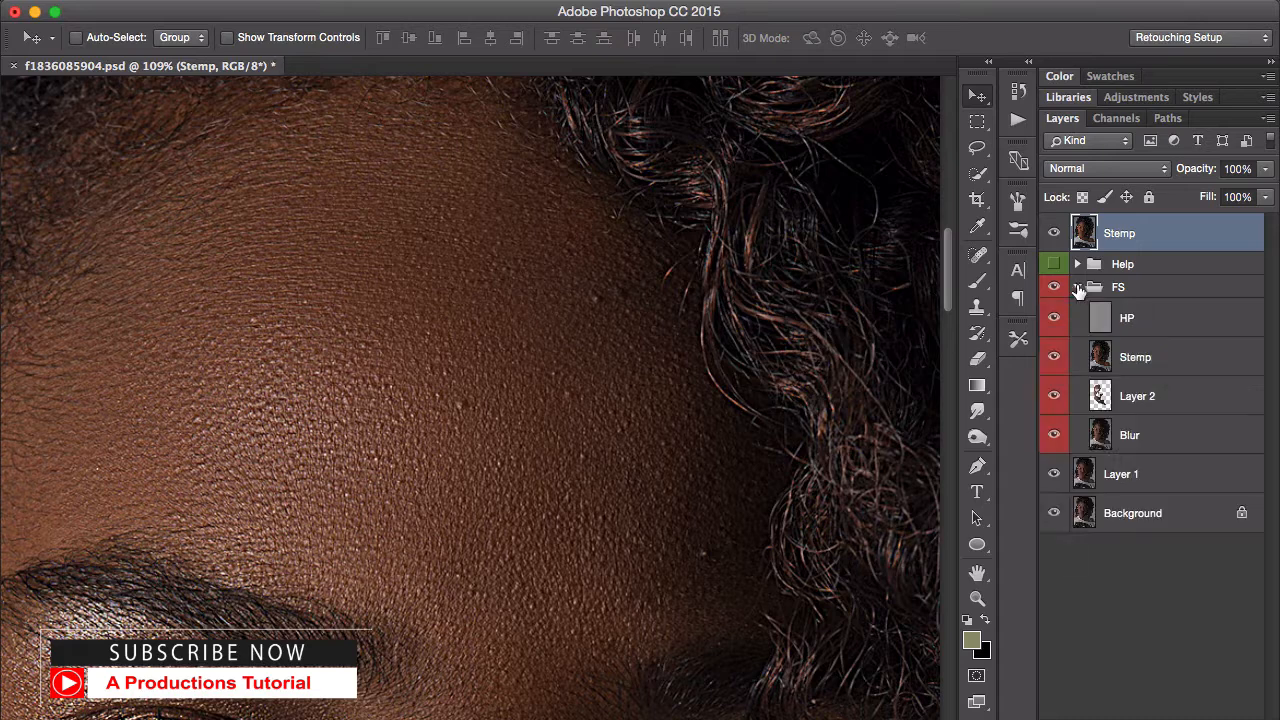
{"action": "left_click", "coordinate": [1078, 288]}
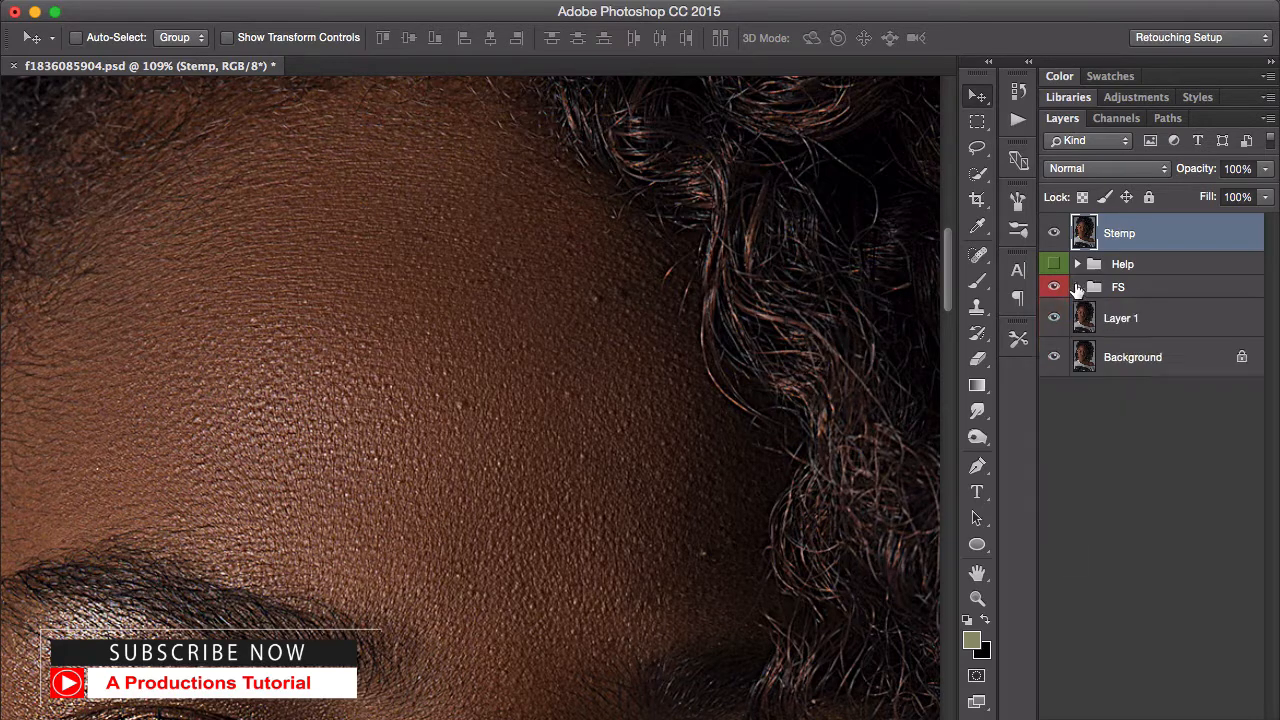
{"action": "left_click", "coordinate": [1122, 288]}
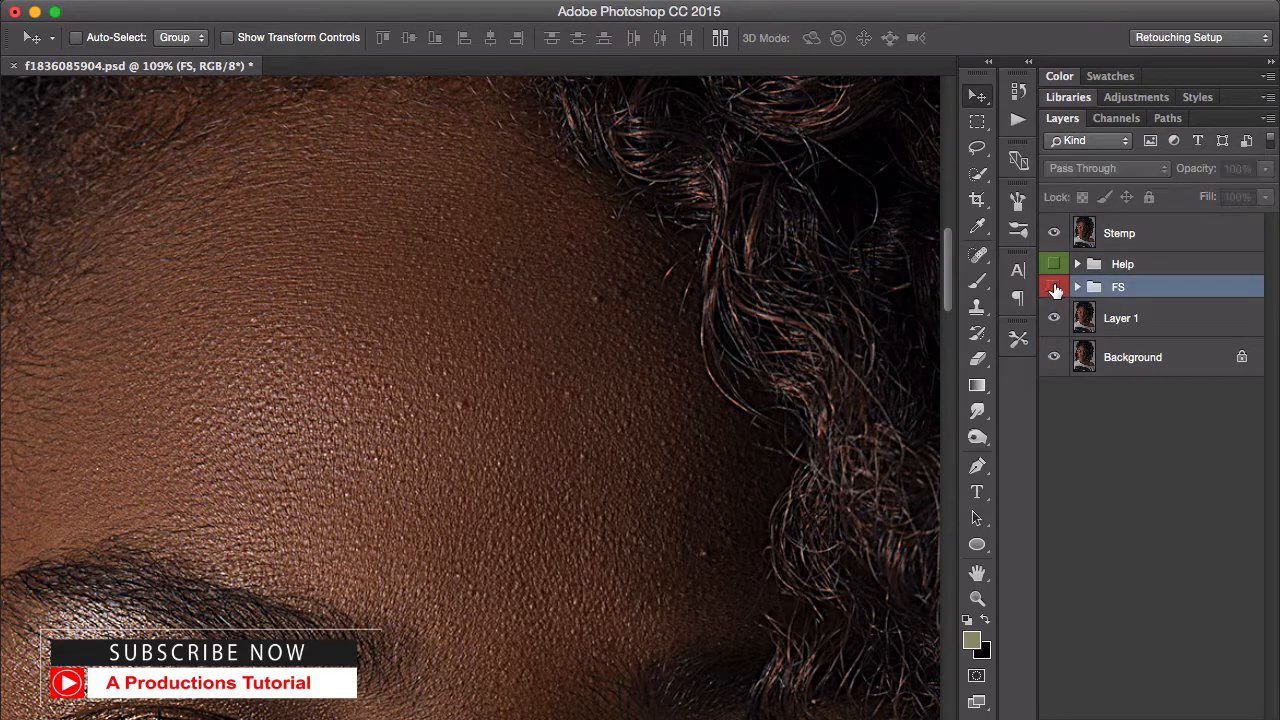
{"action": "left_click_drag", "start_coordinate": [1122, 264], "coordinate": [1123, 215]}
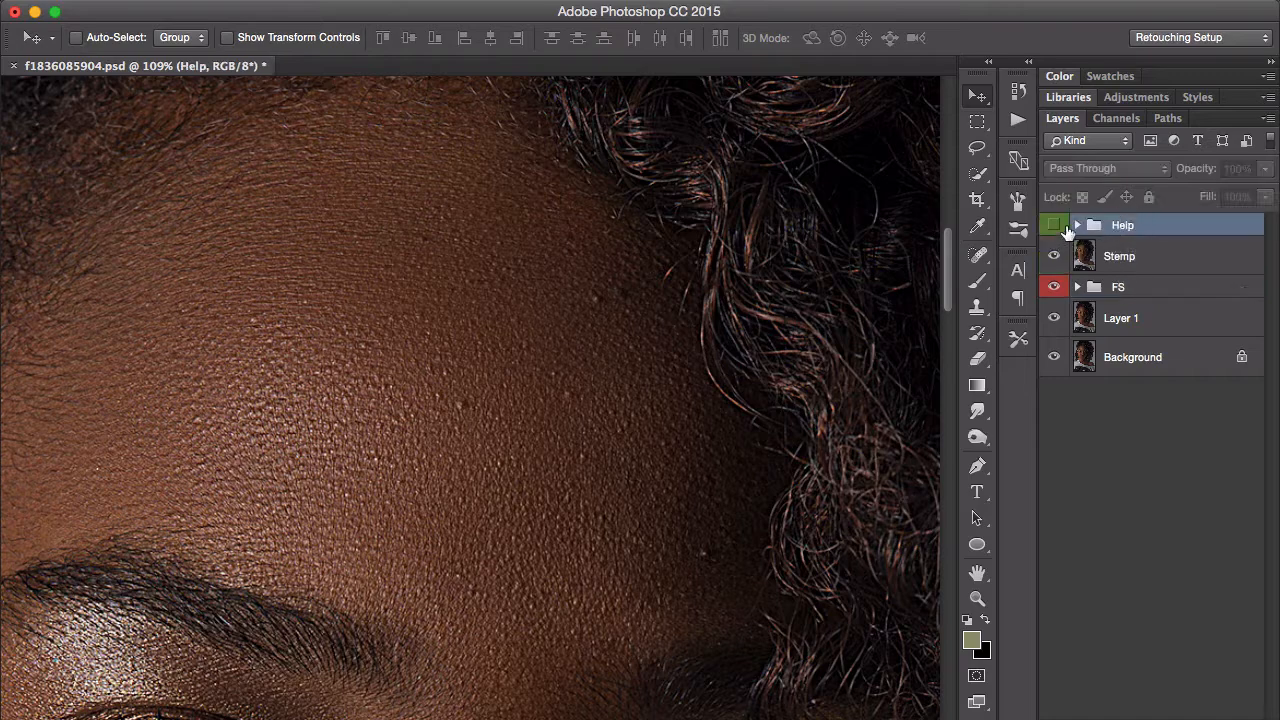
Make the Help group visible with its Curves 1 layer hidden, for a plain Black & White 1 view, and collapse the group.
{"action": "left_click", "coordinate": [1077, 225]}
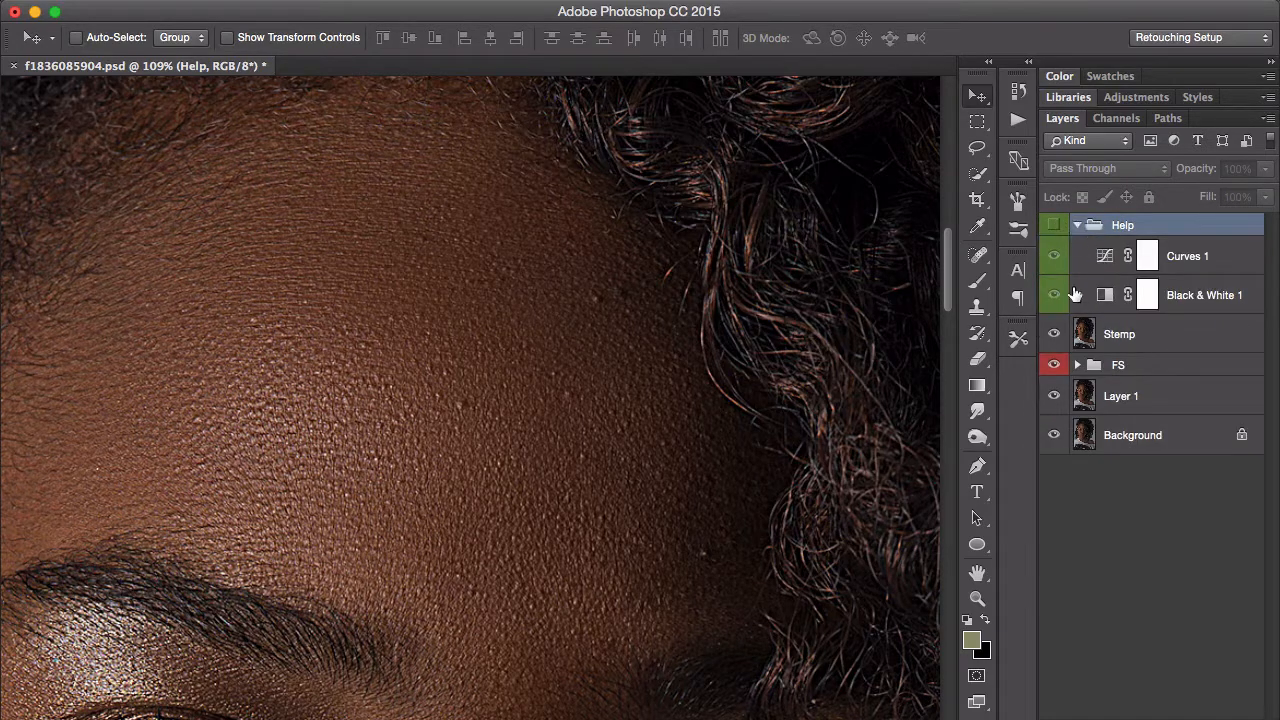
{"action": "left_click", "coordinate": [1055, 226]}
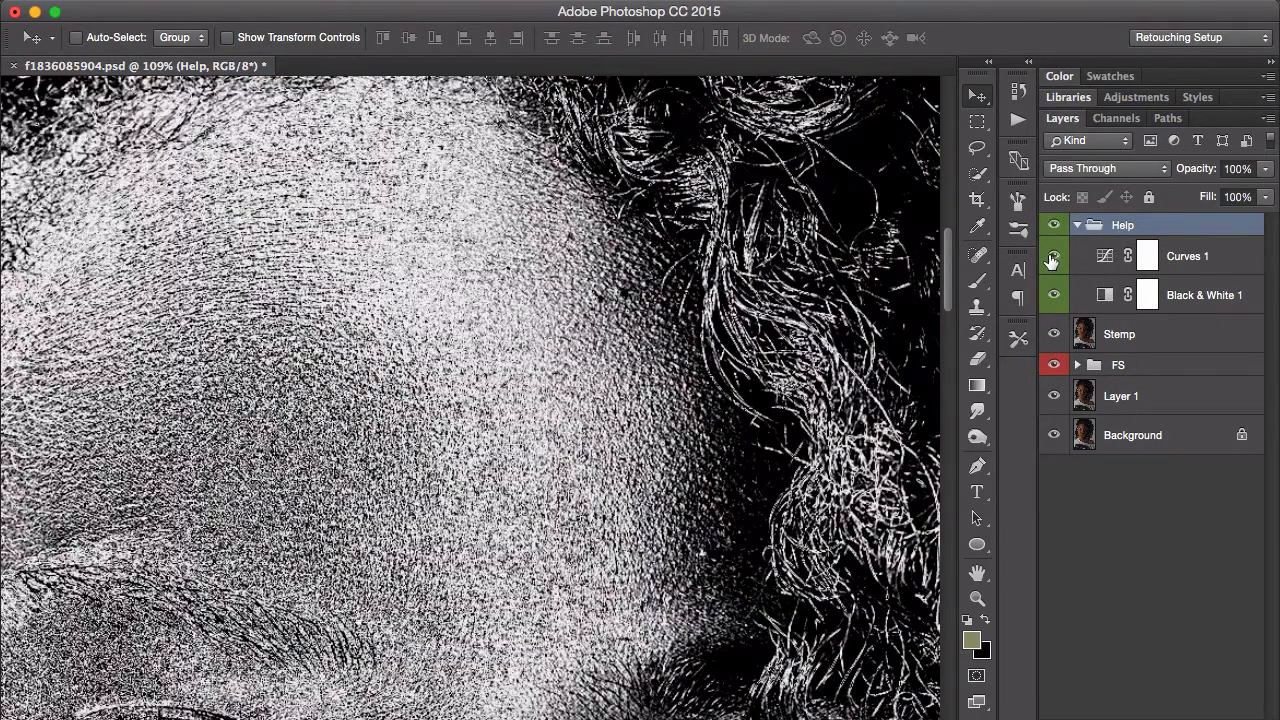
{"action": "left_click", "coordinate": [1054, 256]}
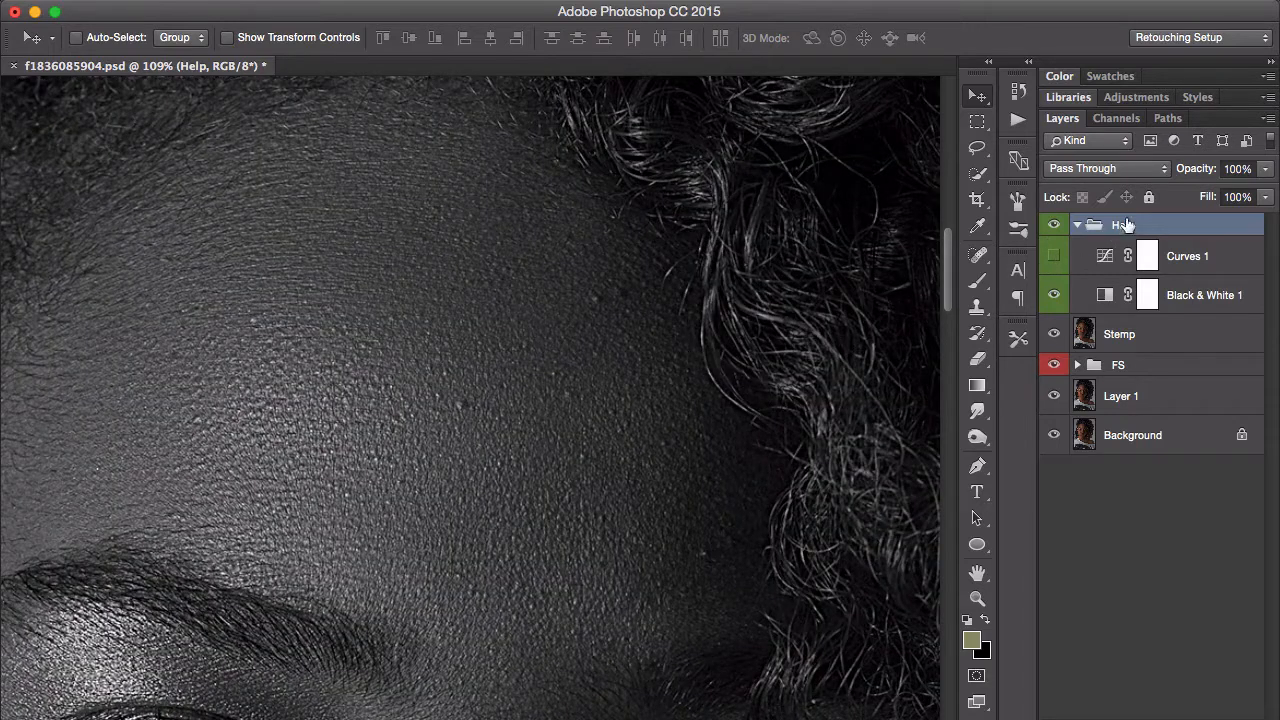
{"action": "left_click", "coordinate": [1076, 226]}
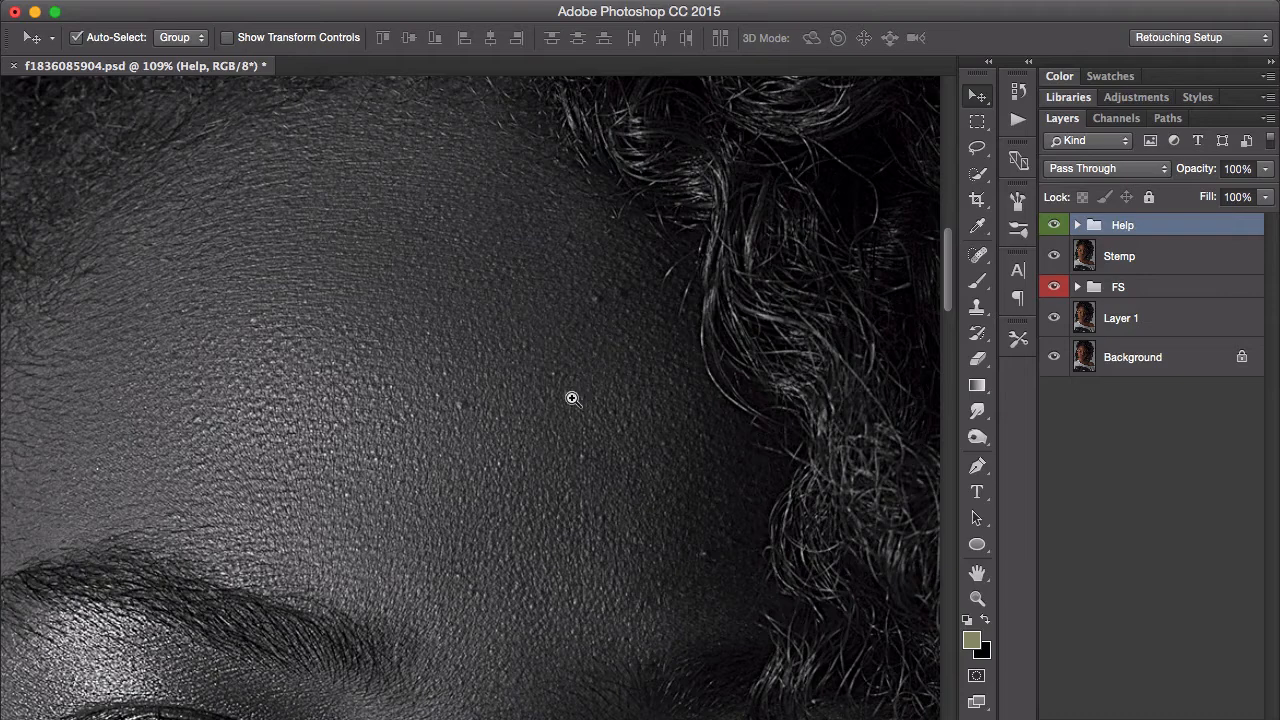
Select the Stemp layer and activate the Clone Stamp tool.
{"action": "scroll", "coordinate": [560, 400], "scroll_direction": "down", "scroll_amount": 5}
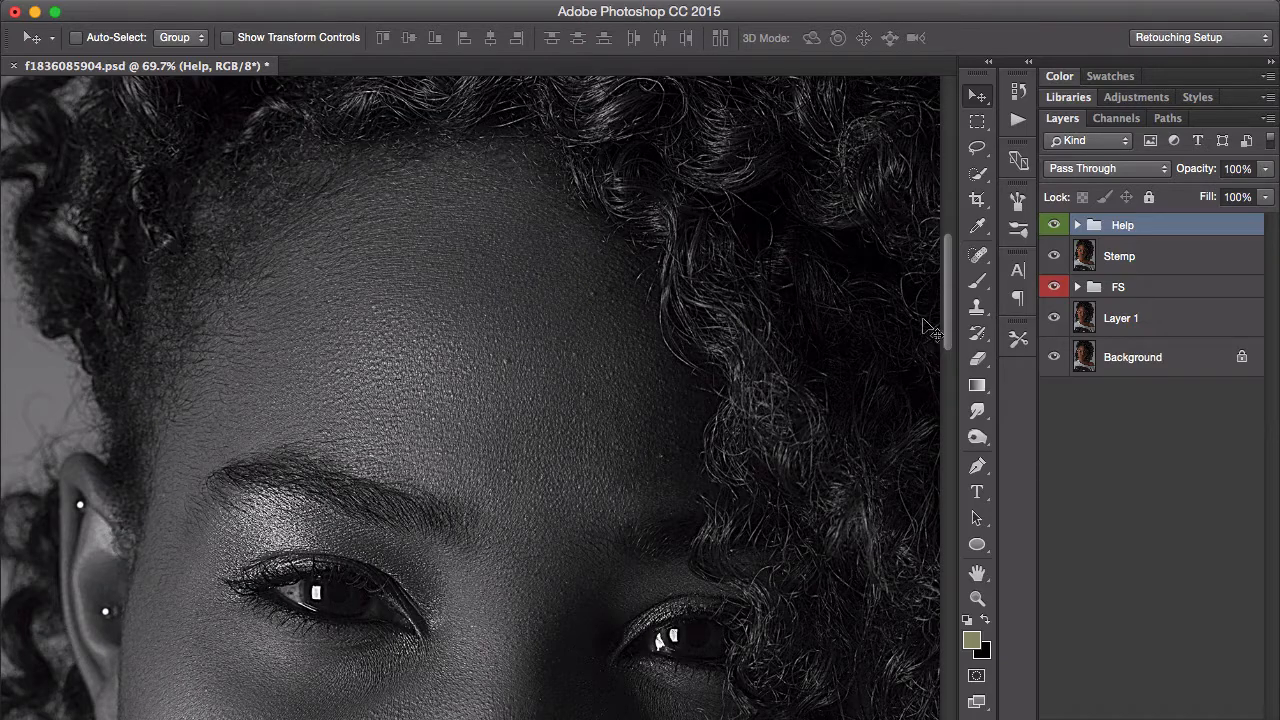
{"action": "left_click", "coordinate": [1133, 258]}
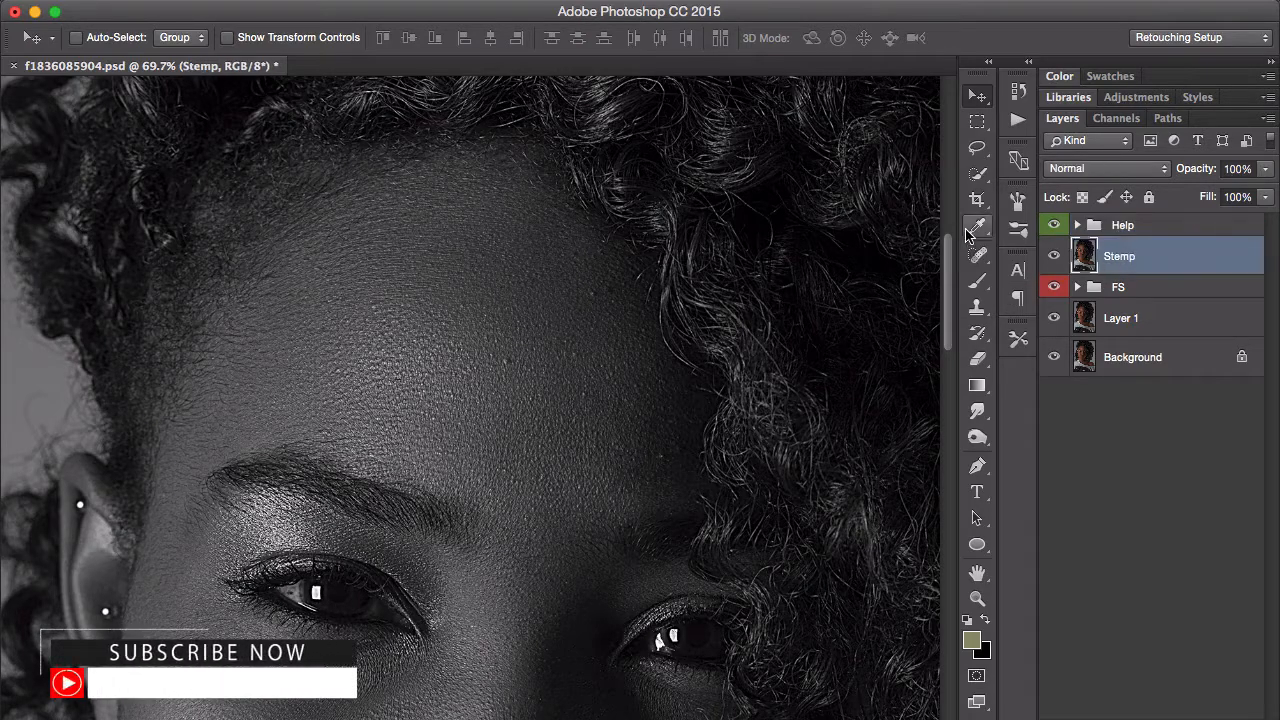
{"action": "key", "text": "s"}
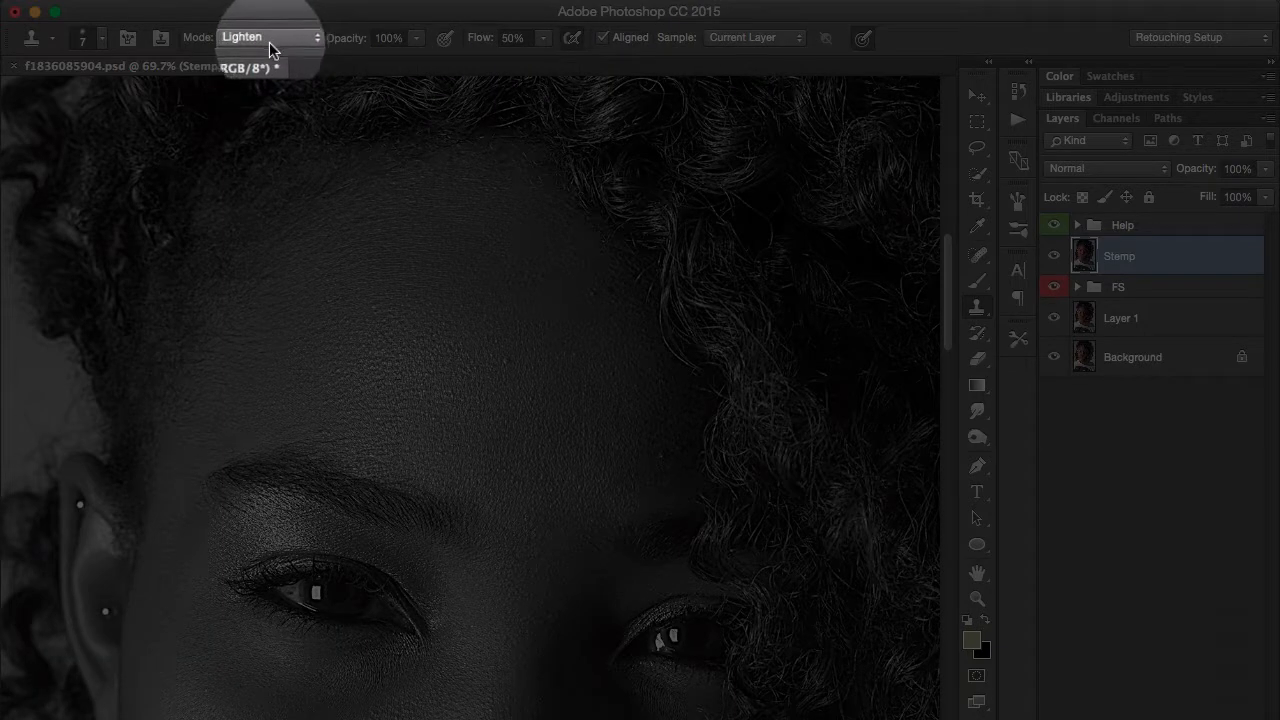
Clone nearby clean skin over the dark spots on the forehead near the hairline, using Lighten mode at 50% flow.
{"action": "left_click_drag", "start_coordinate": [646, 300], "coordinate": [623, 334]}
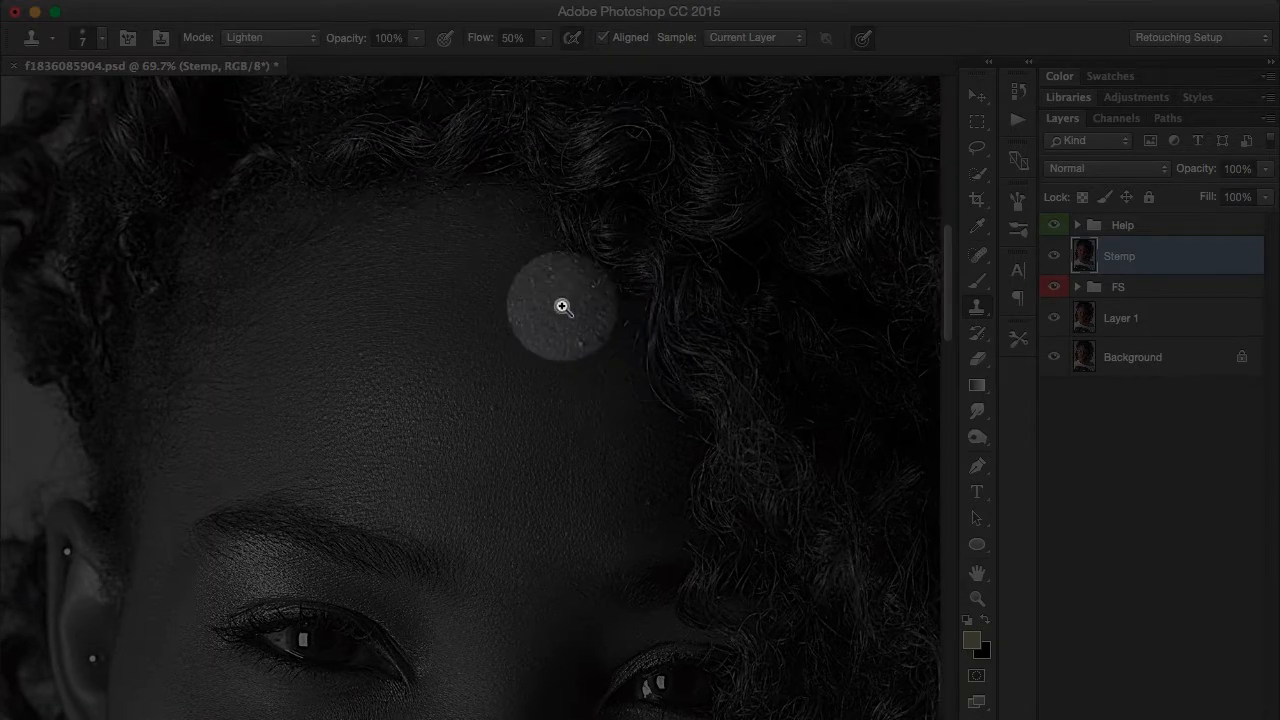
{"action": "left_click_drag", "start_coordinate": [563, 306], "coordinate": [655, 302]}
{"action": "left_click_drag", "start_coordinate": [582, 308], "coordinate": [572, 343]}
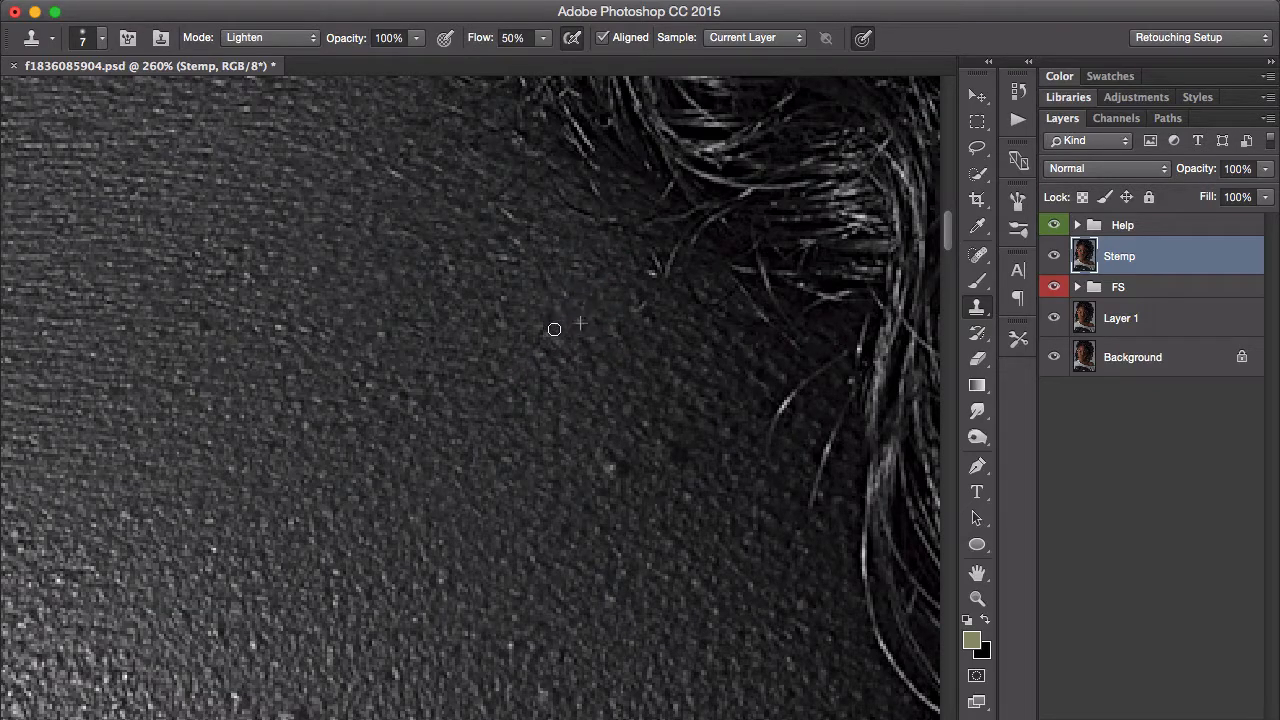
{"action": "left_click_drag", "start_coordinate": [555, 309], "coordinate": [552, 336]}
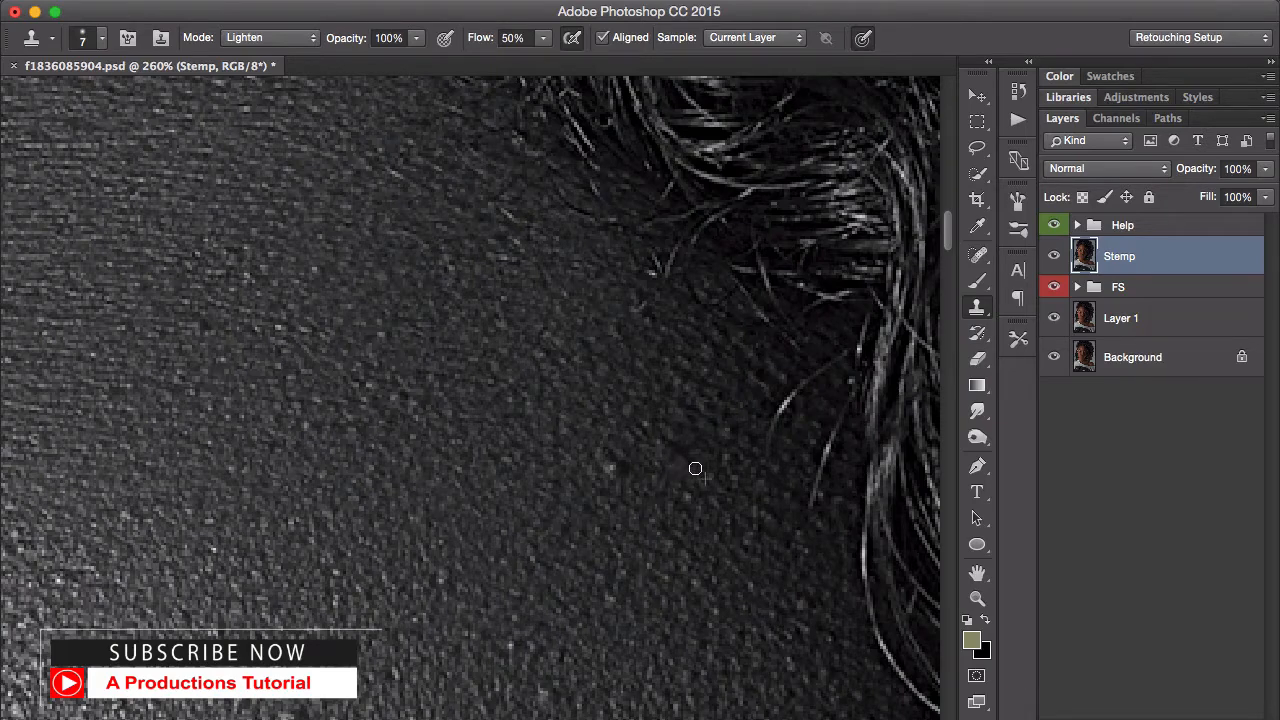
{"action": "left_click_drag", "start_coordinate": [686, 475], "coordinate": [577, 469]}
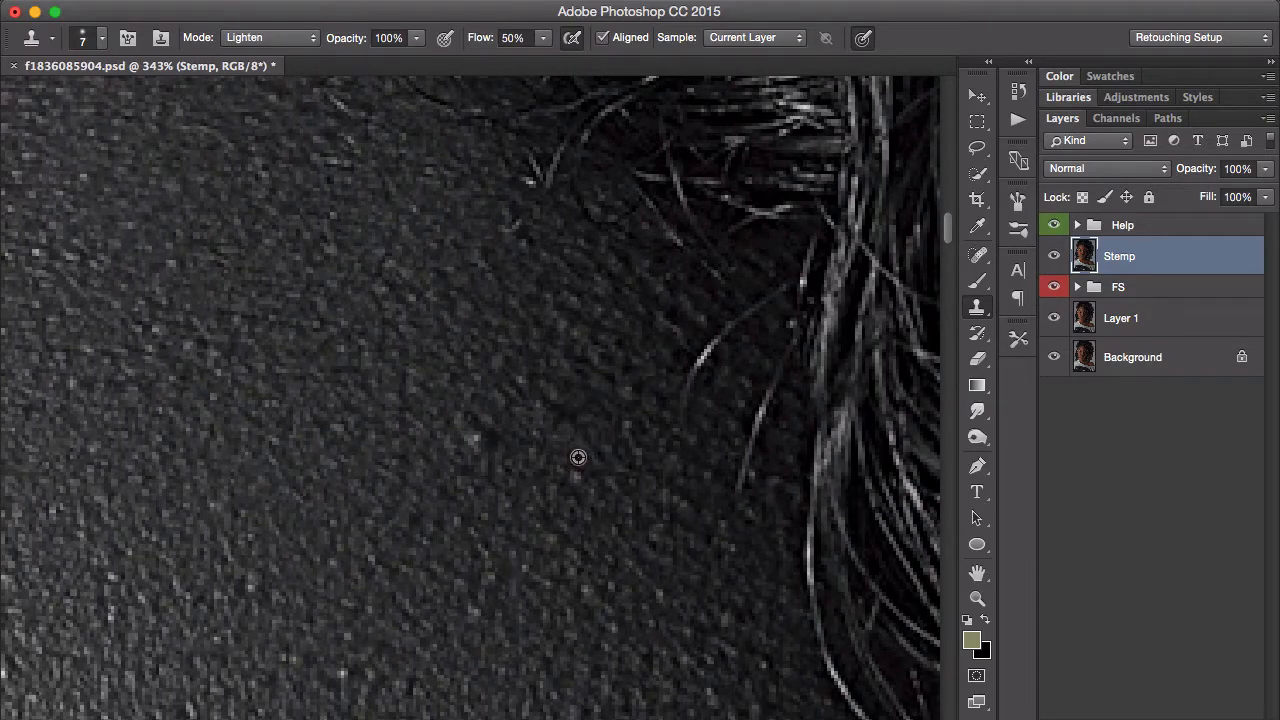
{"action": "left_click", "coordinate": [578, 457], "text": "alt"}
{"action": "mouse_move", "coordinate": [582, 441]}
{"action": "left_mouse_down"}
{"action": "mouse_move", "coordinate": [597, 460]}
{"action": "mouse_move", "coordinate": [575, 463]}
{"action": "mouse_move", "coordinate": [596, 467]}
{"action": "left_mouse_up"}
{"action": "left_click", "coordinate": [555, 497], "text": "alt"}
{"action": "mouse_move", "coordinate": [560, 416]}
{"action": "left_mouse_down"}
{"action": "mouse_move", "coordinate": [572, 456]}
{"action": "mouse_move", "coordinate": [579, 425]}
{"action": "mouse_move", "coordinate": [568, 427]}
{"action": "mouse_move", "coordinate": [587, 461]}
{"action": "mouse_move", "coordinate": [586, 437]}
{"action": "mouse_move", "coordinate": [558, 428]}
{"action": "mouse_move", "coordinate": [573, 426]}
{"action": "mouse_move", "coordinate": [573, 442]}
{"action": "mouse_move", "coordinate": [567, 409]}
{"action": "mouse_move", "coordinate": [546, 405]}
{"action": "mouse_move", "coordinate": [562, 395]}
{"action": "mouse_move", "coordinate": [581, 453]}
{"action": "mouse_move", "coordinate": [566, 411]}
{"action": "left_mouse_up"}
{"action": "left_click", "coordinate": [555, 433], "text": "alt"}
{"action": "left_click", "coordinate": [590, 462], "text": "alt"}
{"action": "left_click", "coordinate": [577, 442], "text": "alt"}
{"action": "left_click", "coordinate": [572, 441], "text": "alt"}
{"action": "left_click", "coordinate": [581, 452], "text": "alt"}
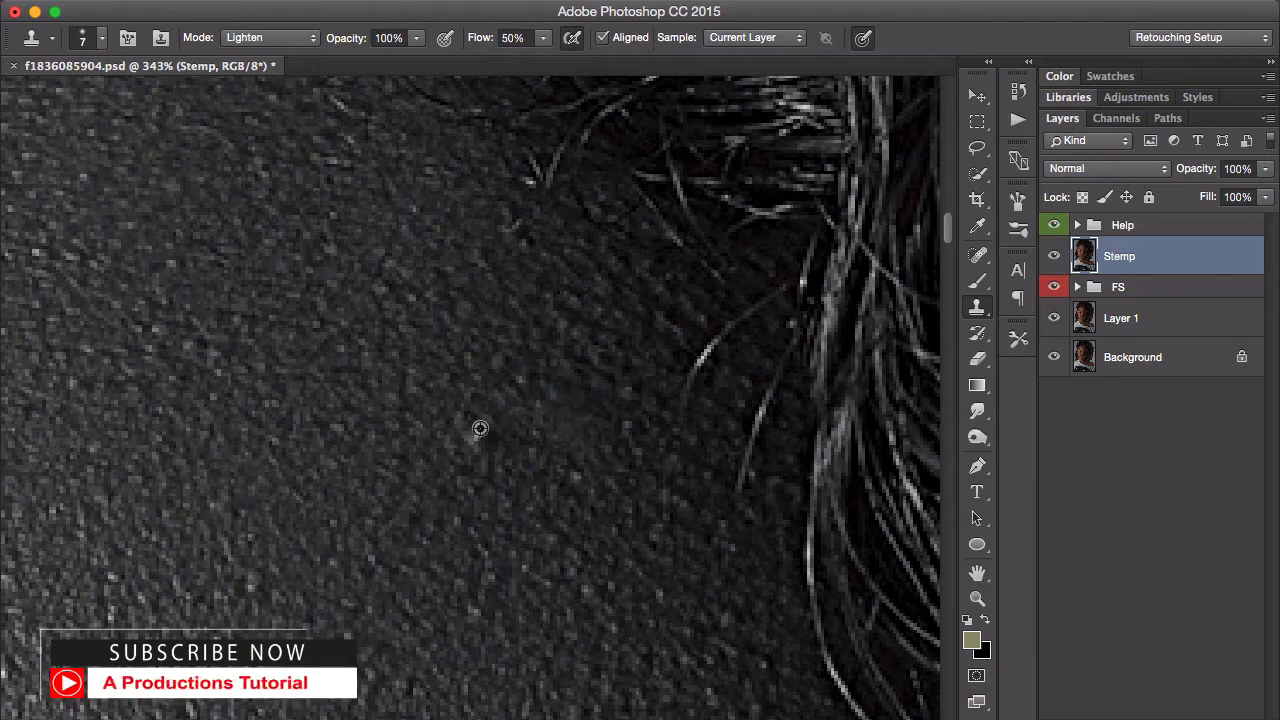
{"action": "left_click", "coordinate": [489, 413], "text": "alt"}
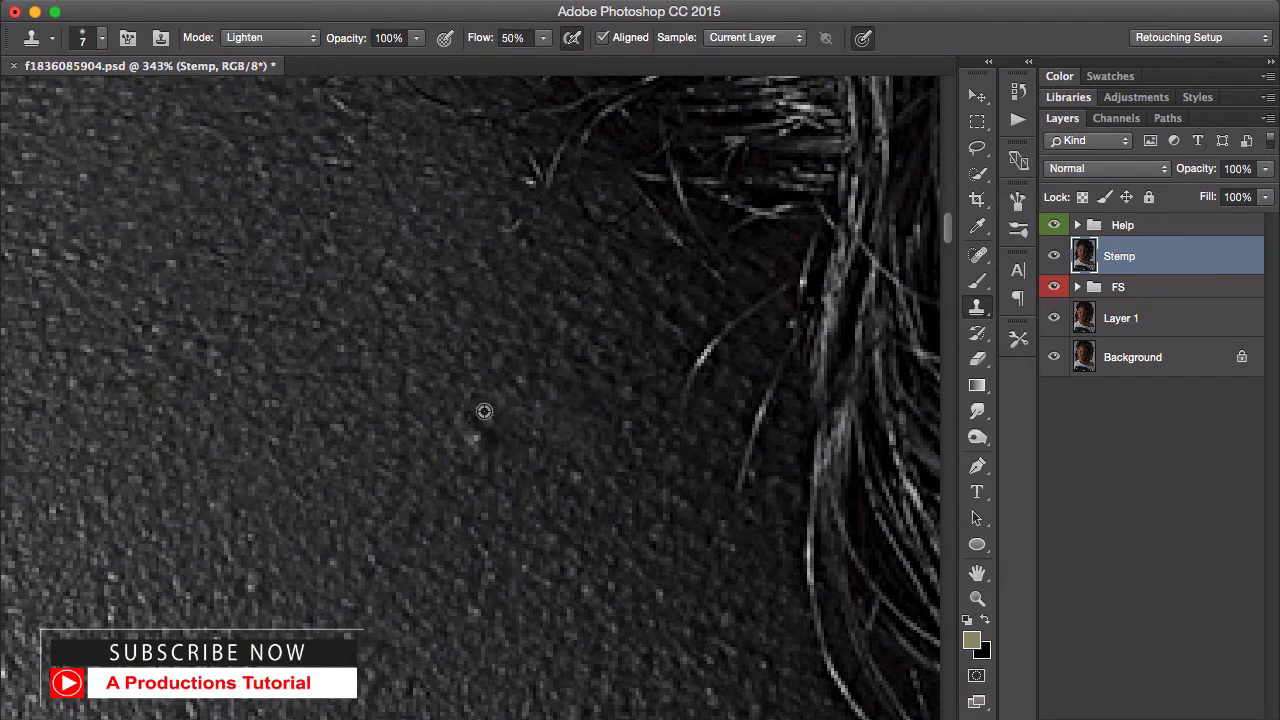
{"action": "mouse_move", "coordinate": [466, 413]}
{"action": "left_mouse_down"}
{"action": "mouse_move", "coordinate": [500, 417]}
{"action": "mouse_move", "coordinate": [484, 430]}
{"action": "mouse_move", "coordinate": [495, 450]}
{"action": "mouse_move", "coordinate": [506, 426]}
{"action": "mouse_move", "coordinate": [530, 443]}
{"action": "mouse_move", "coordinate": [475, 433]}
{"action": "mouse_move", "coordinate": [482, 420]}
{"action": "mouse_move", "coordinate": [495, 438]}
{"action": "mouse_move", "coordinate": [474, 417]}
{"action": "mouse_move", "coordinate": [467, 431]}
{"action": "mouse_move", "coordinate": [479, 421]}
{"action": "mouse_move", "coordinate": [489, 433]}
{"action": "mouse_move", "coordinate": [474, 444]}
{"action": "left_mouse_up"}
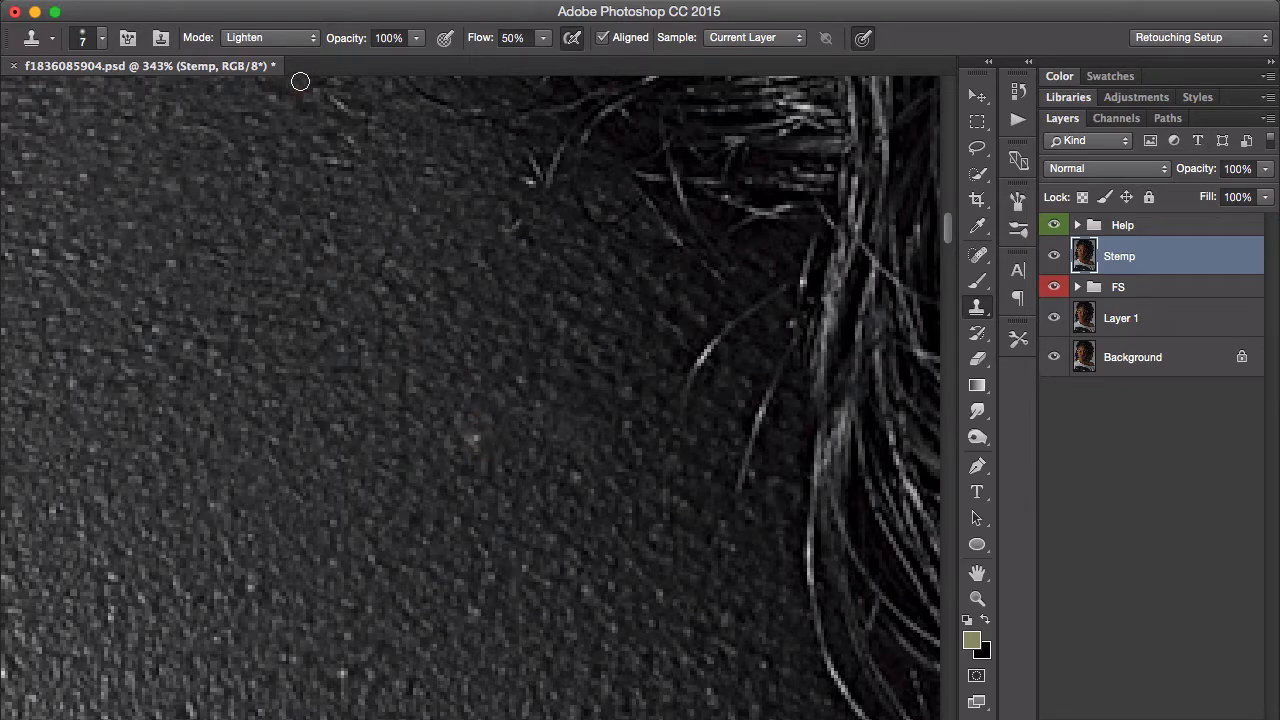
Set the Clone Stamp's blend mode to Darken.
{"action": "left_click", "coordinate": [300, 44]}
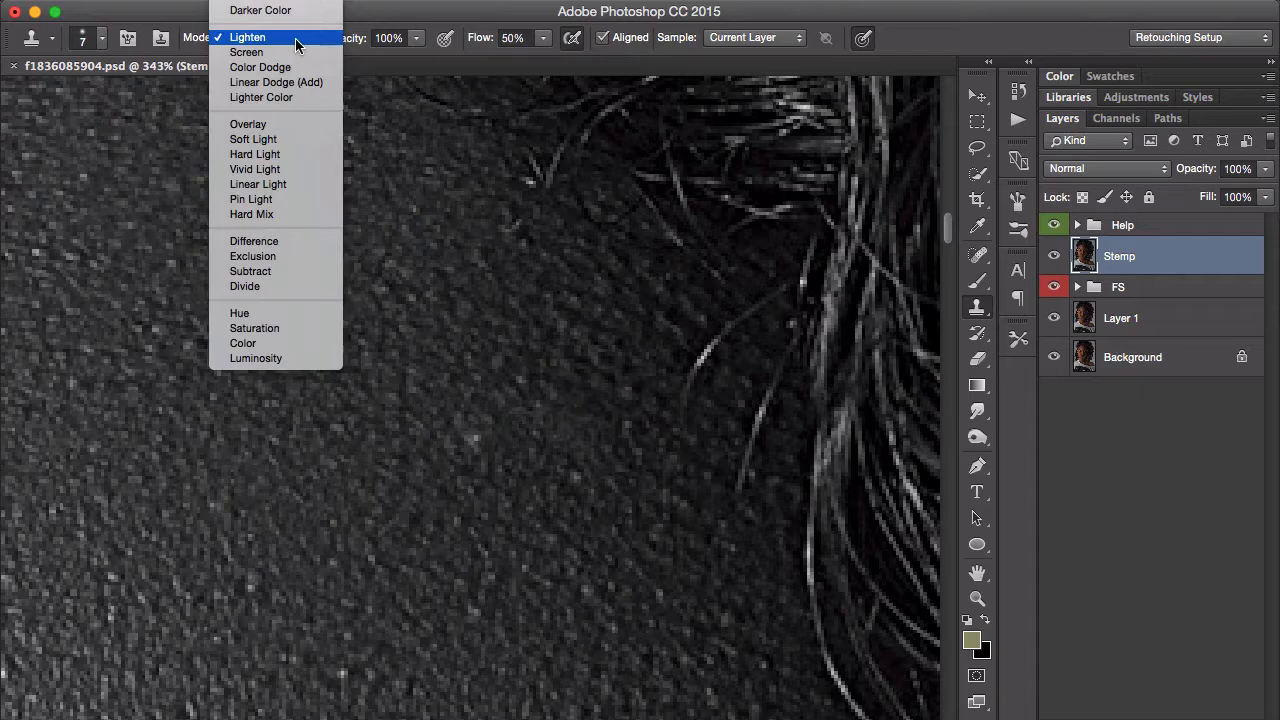
{"action": "mouse_move", "coordinate": [308, 3]}
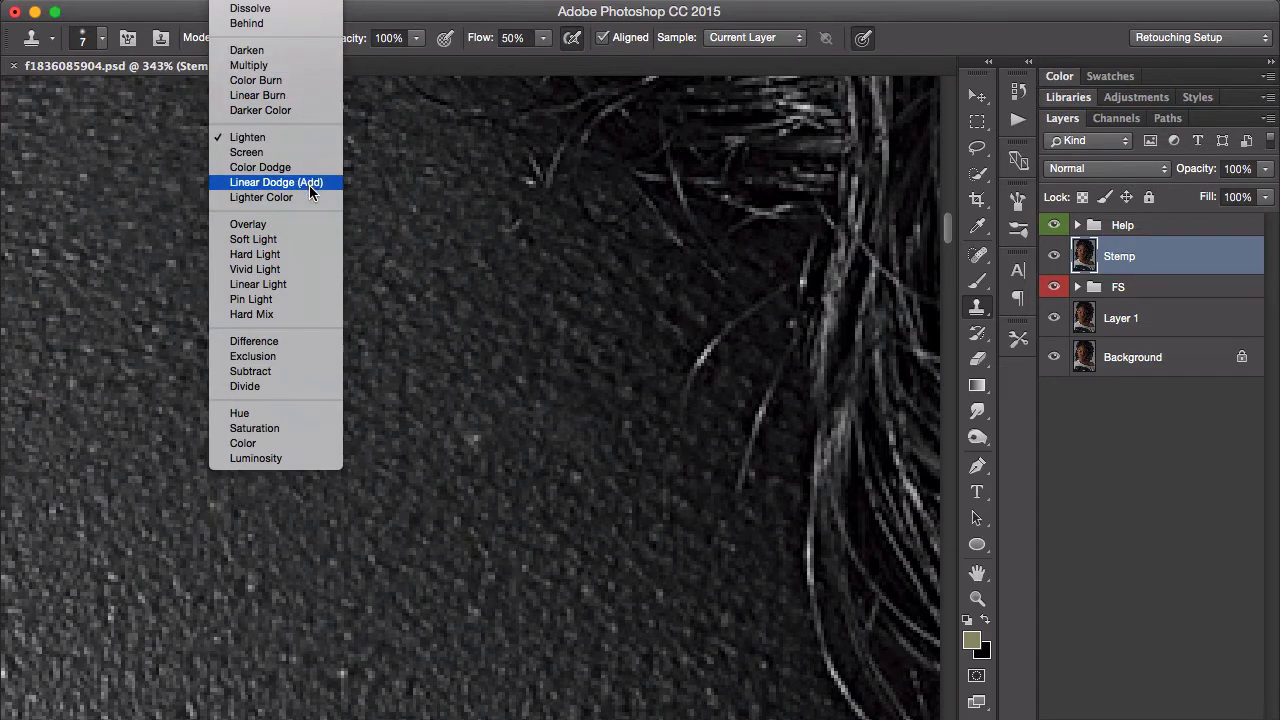
{"action": "left_click", "coordinate": [300, 65]}
{"action": "left_click", "coordinate": [300, 40]}
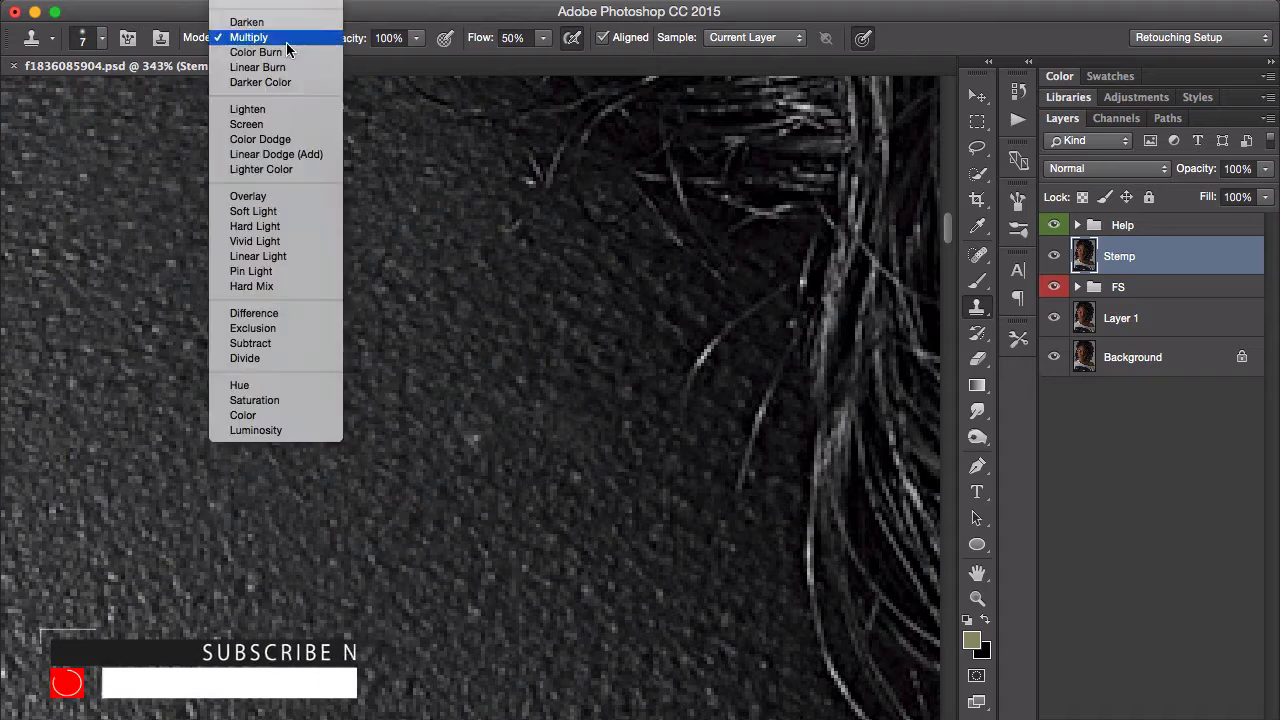
{"action": "left_click", "coordinate": [250, 22]}
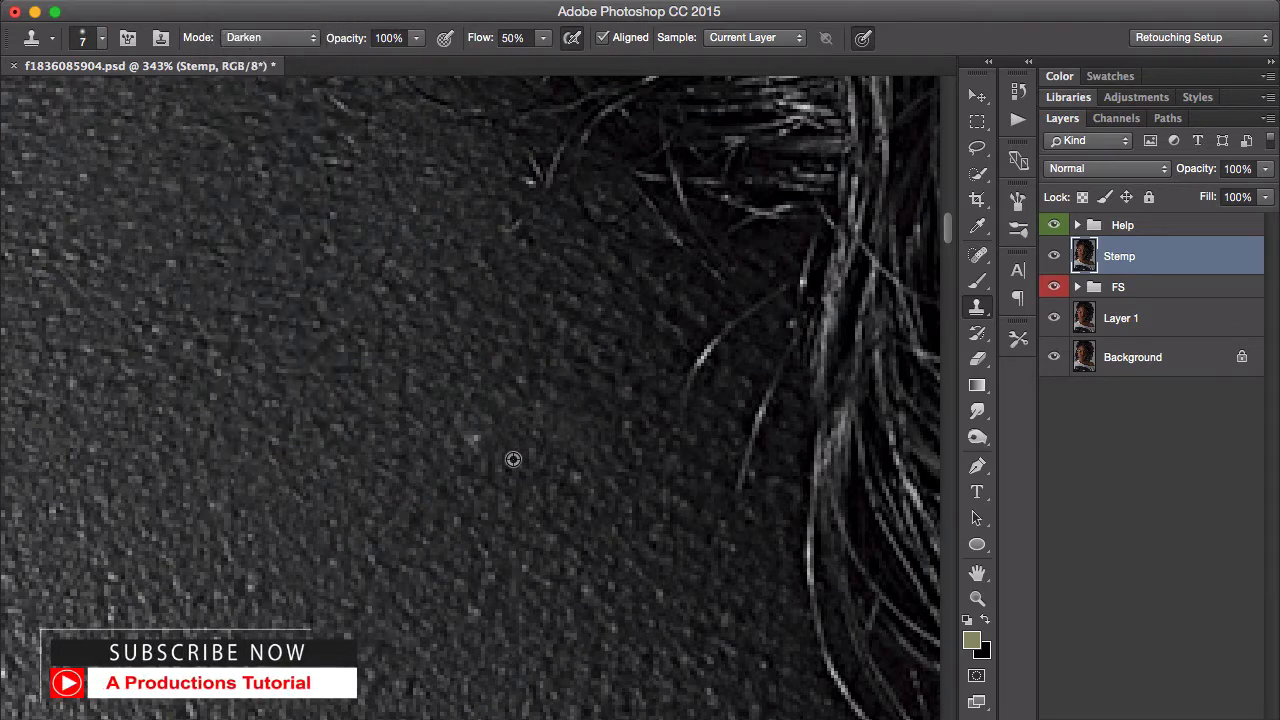
Sample nearby skin and clone it over the small bright spot on the forehead in Darken mode.
{"action": "left_click", "coordinate": [493, 462], "text": "alt"}
{"action": "left_click", "coordinate": [476, 439]}
{"action": "left_click", "coordinate": [480, 440]}
{"action": "left_click", "coordinate": [477, 436]}
Go to the next forehead blemish and display the saved Clone Stamp tool presets for dark and light spots.
{"action": "left_click_drag", "start_coordinate": [526, 460], "coordinate": [385, 466]}
{"action": "left_click_drag", "start_coordinate": [461, 433], "coordinate": [489, 376]}
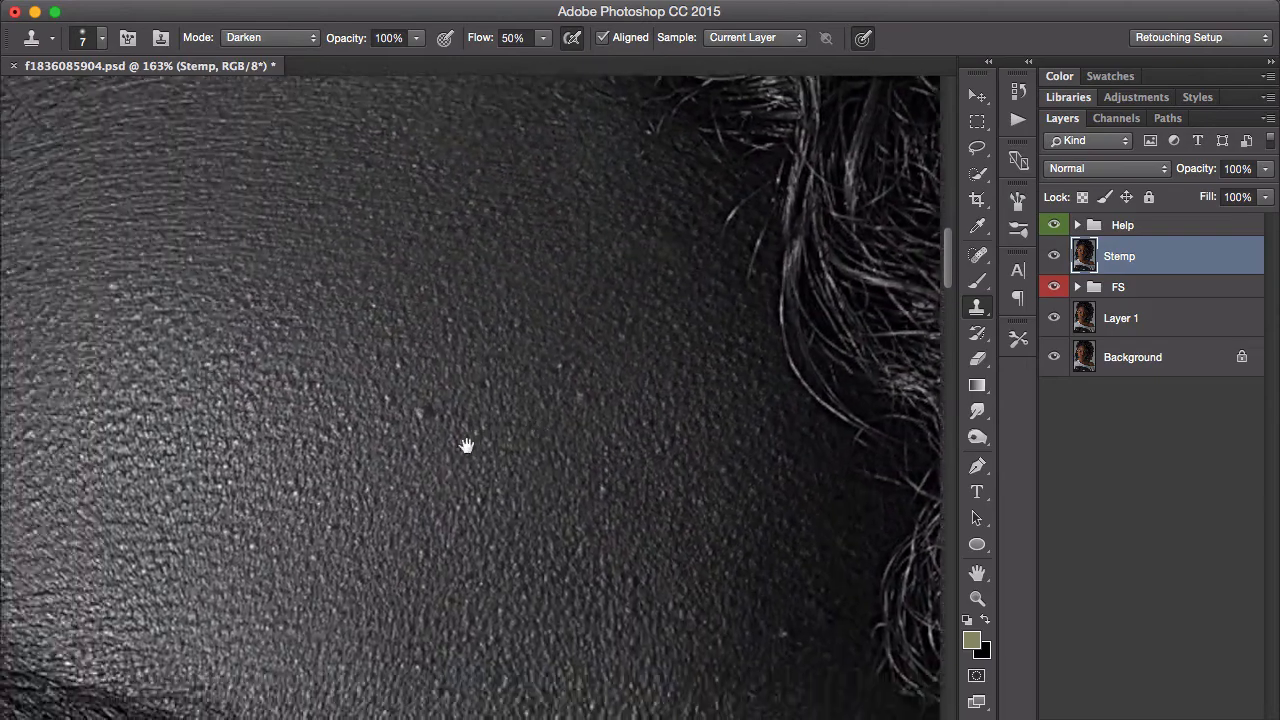
{"action": "left_click_drag", "start_coordinate": [466, 446], "coordinate": [500, 426]}
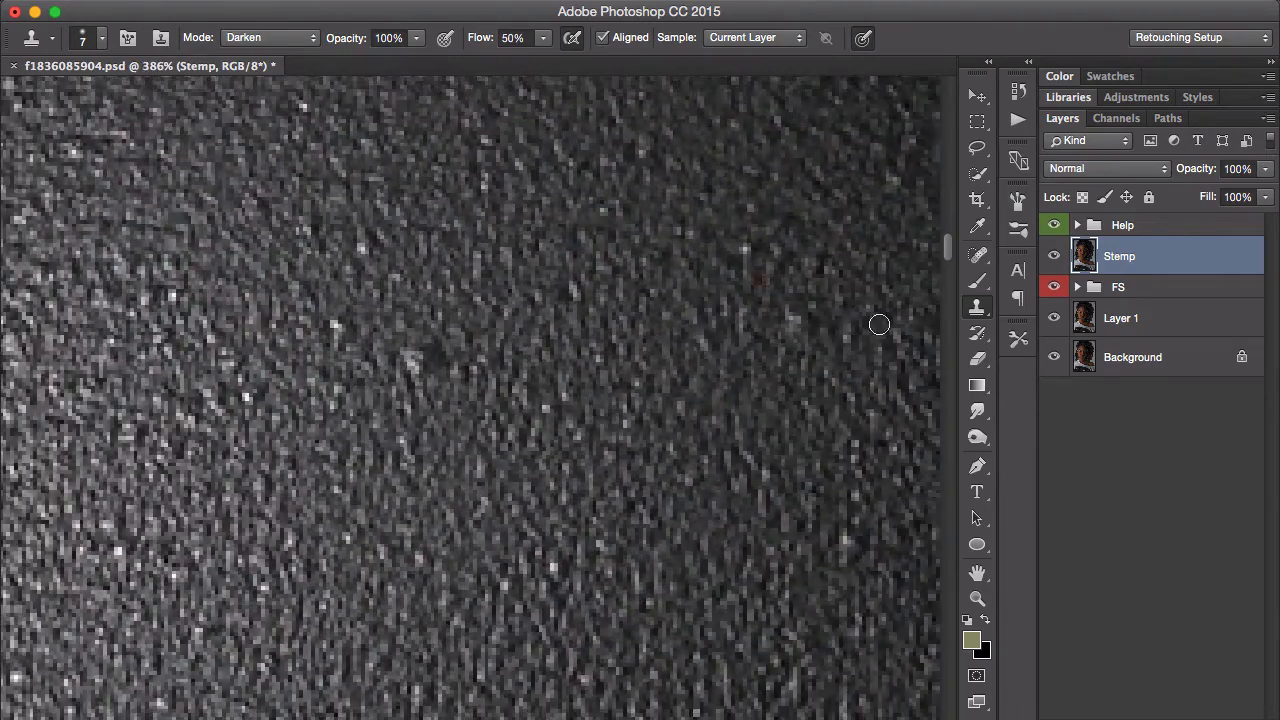
{"action": "left_click", "coordinate": [1018, 340]}
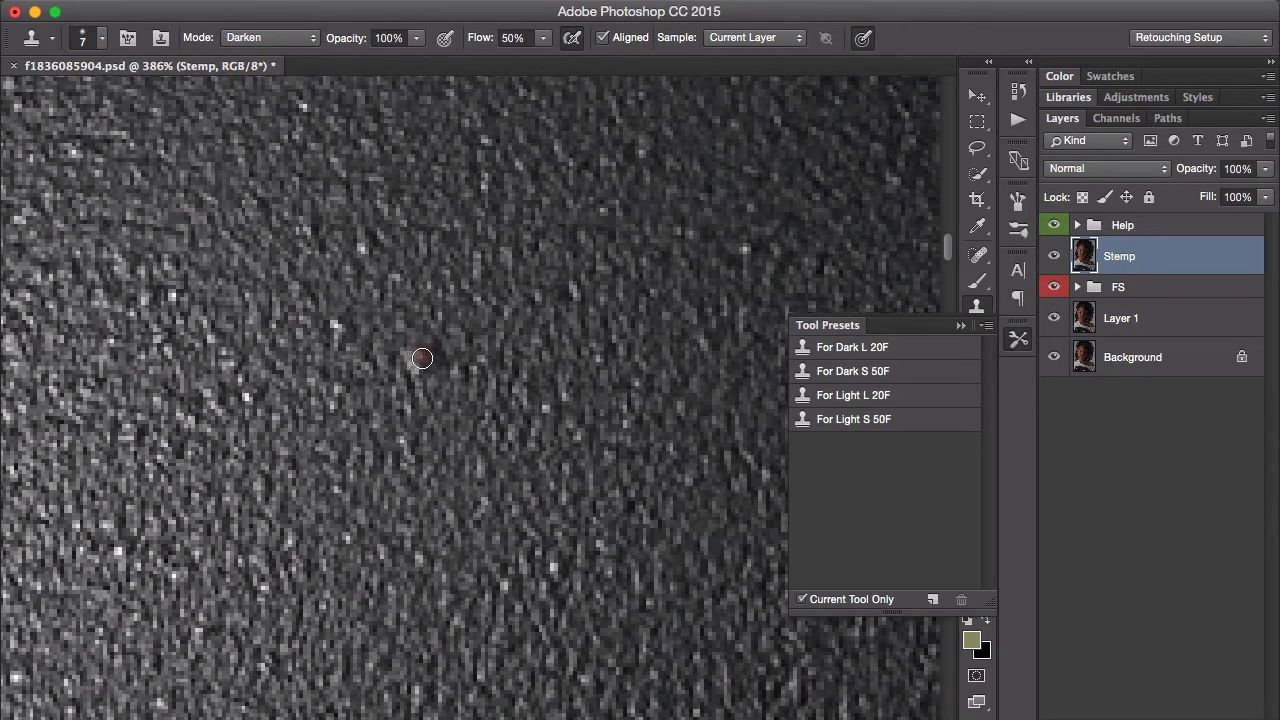
{"action": "mouse_move", "coordinate": [434, 361]}
{"action": "left_mouse_down"}
{"action": "mouse_move", "coordinate": [394, 381]}
{"action": "mouse_move", "coordinate": [406, 379]}
{"action": "left_mouse_up"}
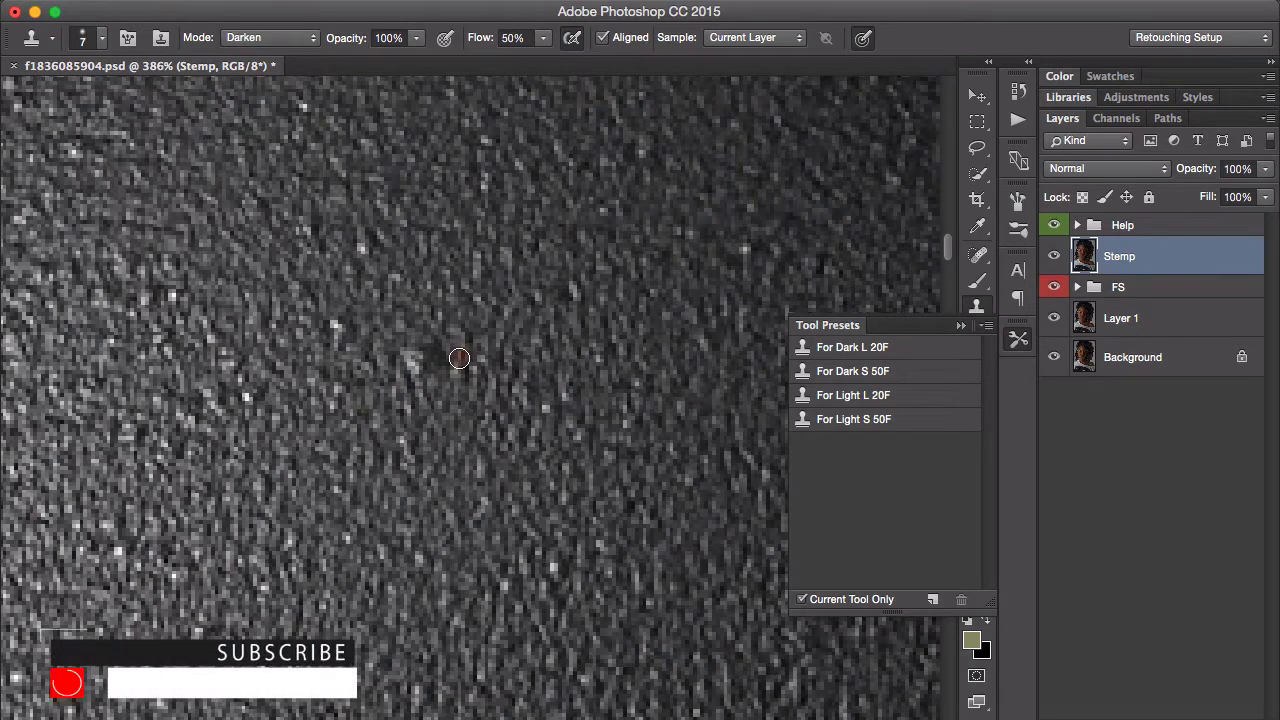
{"action": "left_click", "coordinate": [1018, 343]}
{"action": "left_click", "coordinate": [1018, 343]}
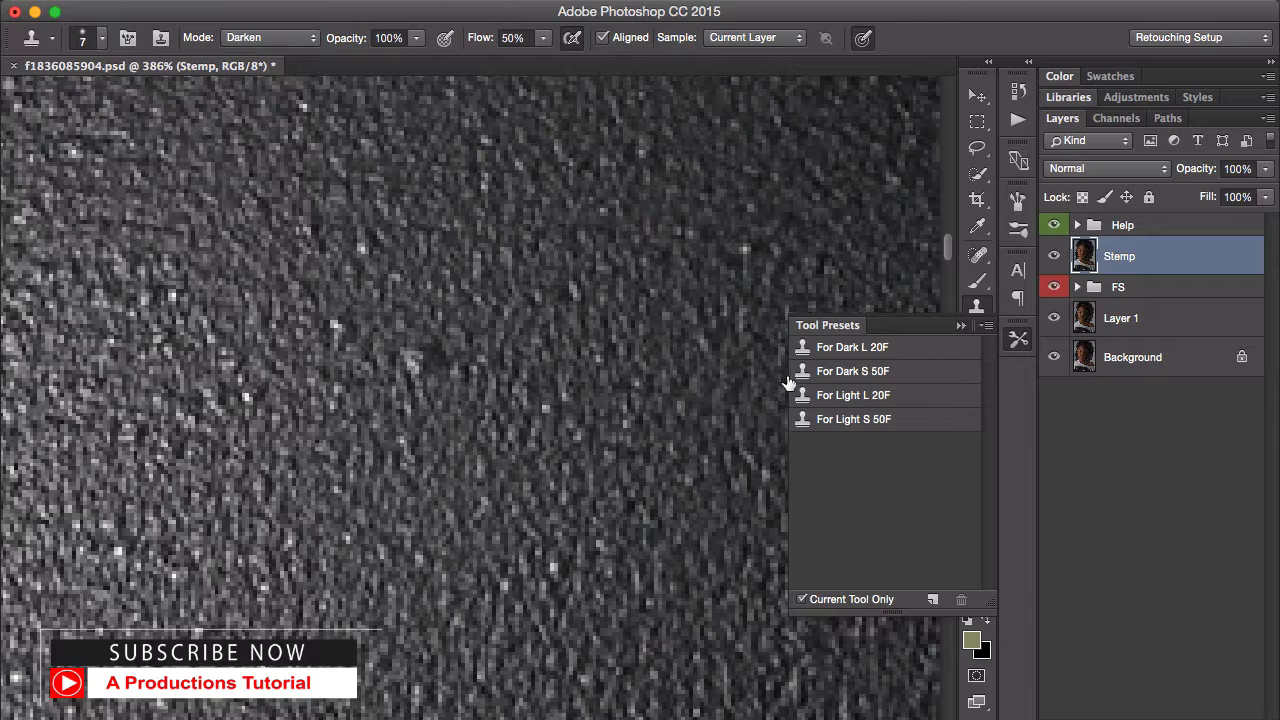
{"action": "left_click", "coordinate": [1020, 341]}
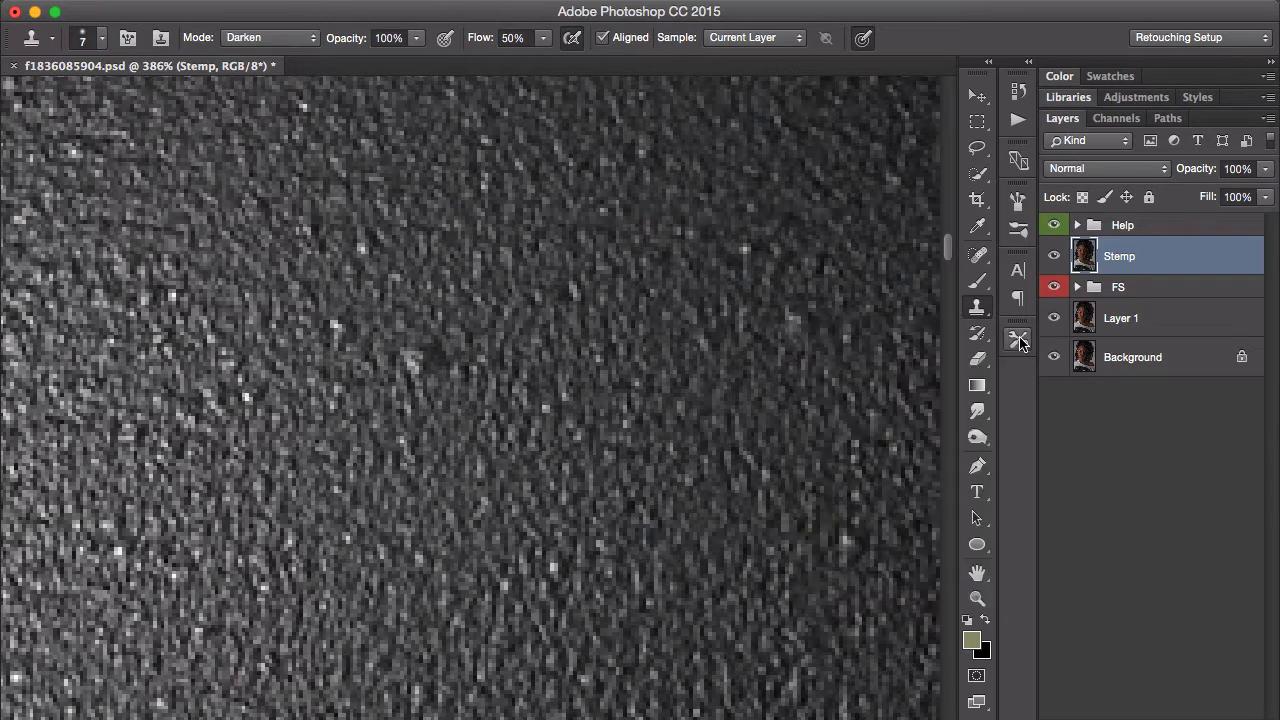
{"action": "left_click", "coordinate": [1020, 341]}
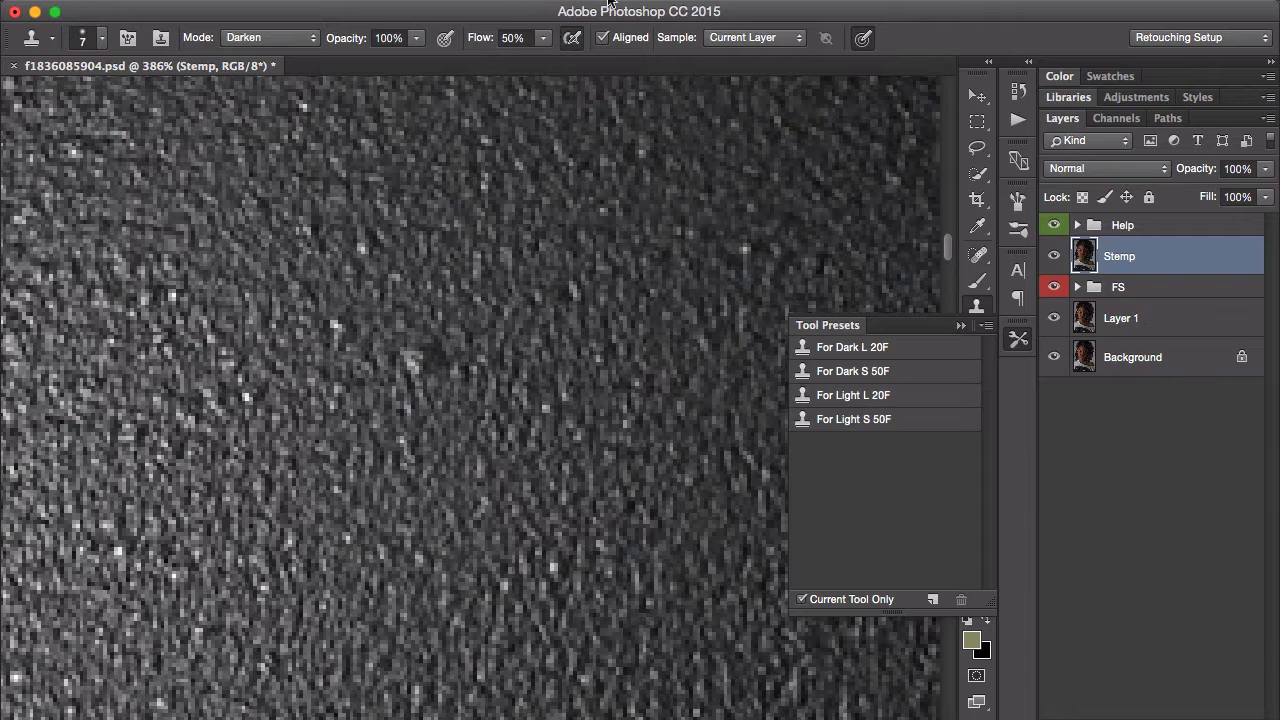
{"action": "left_click", "coordinate": [650, 3]}
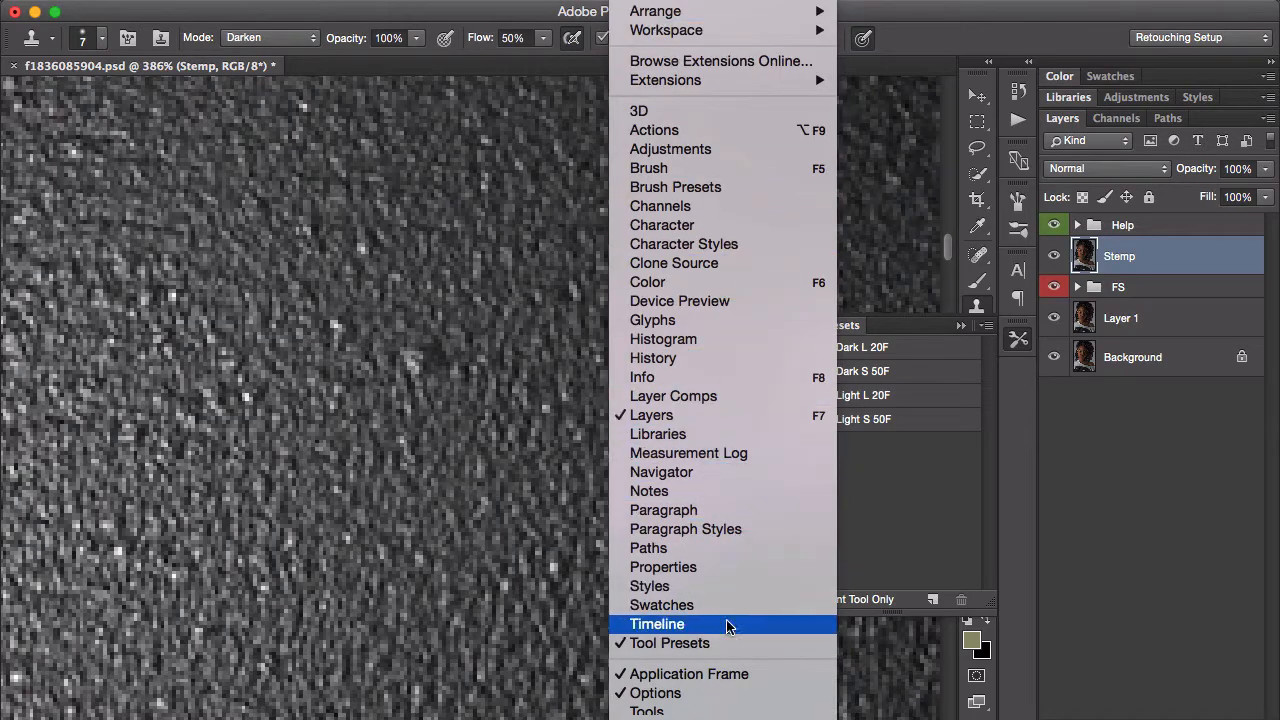
{"action": "left_click", "coordinate": [888, 506]}
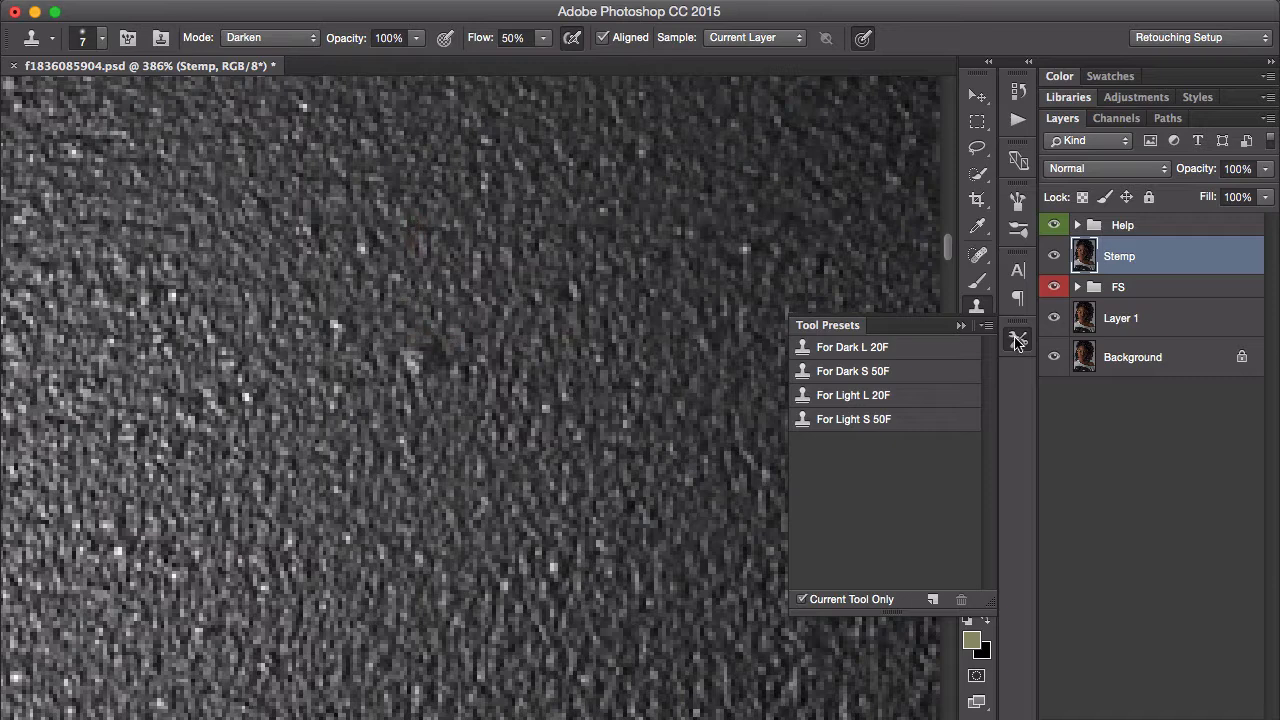
{"action": "left_click", "coordinate": [986, 325]}
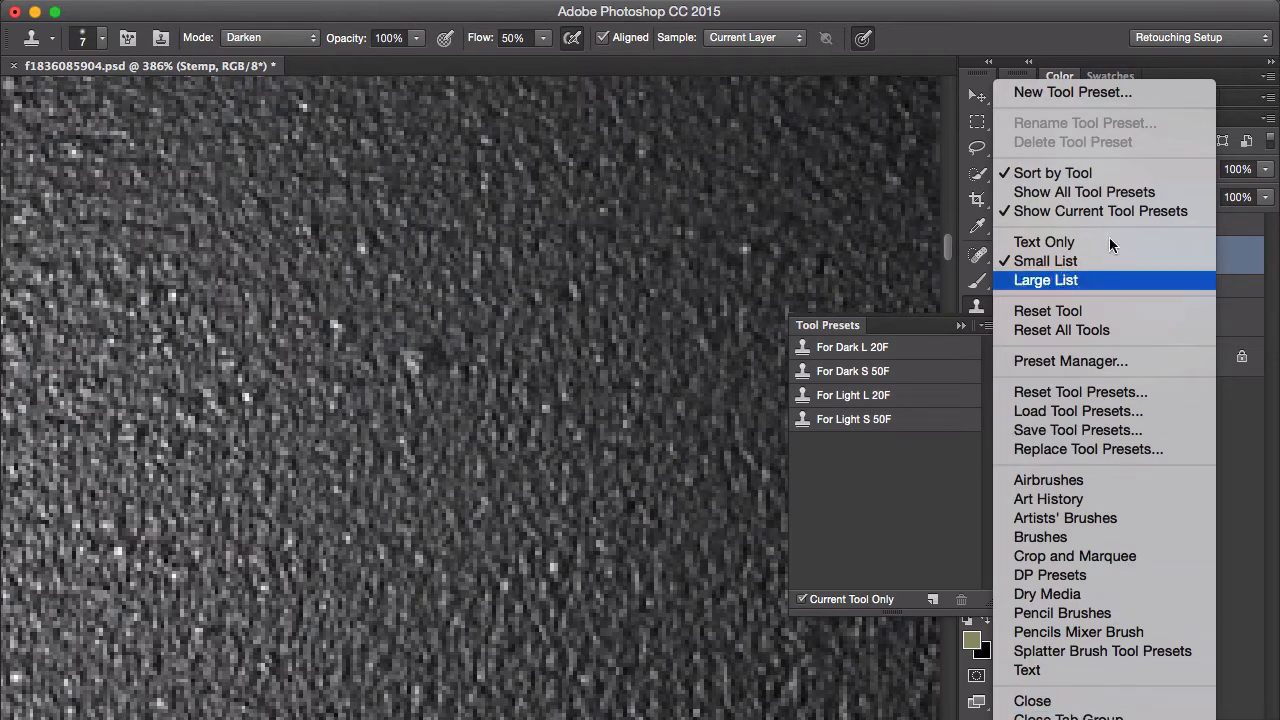
{"action": "left_click", "coordinate": [1105, 94]}
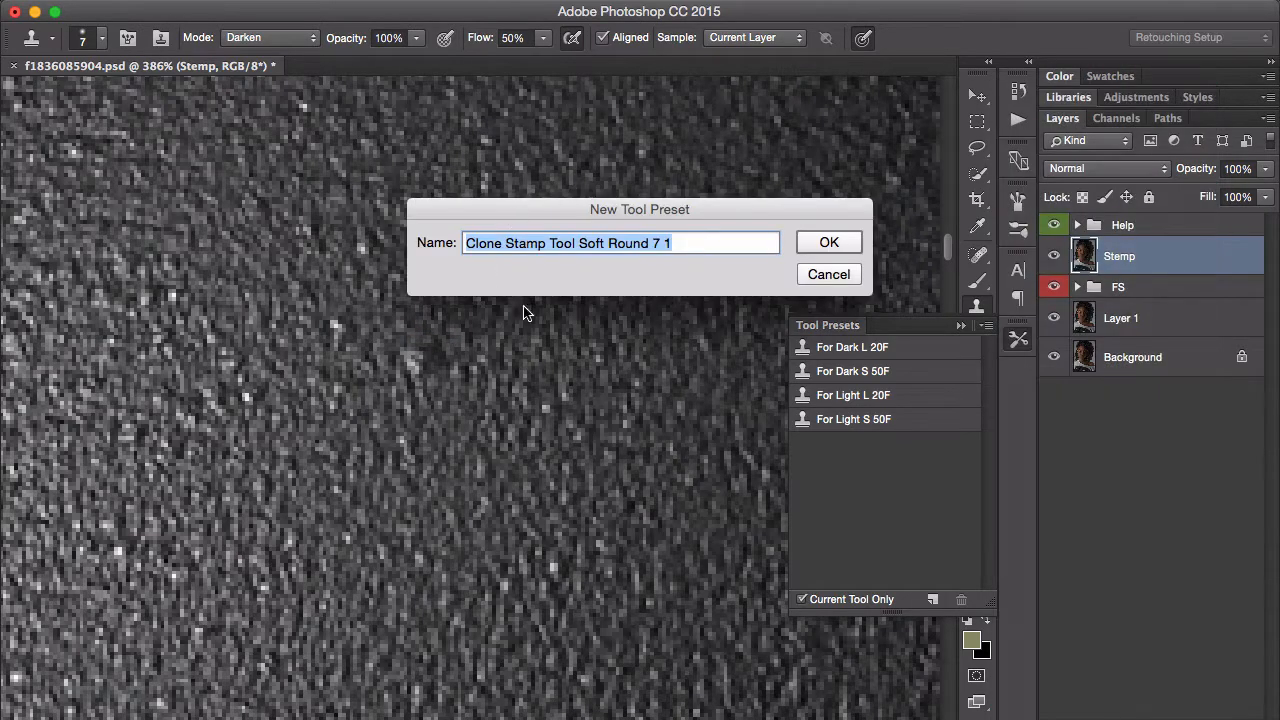
{"action": "left_click", "coordinate": [828, 275]}
Load each saved Clone Stamp preset in turn, from For Dark L 20F to For Light S 50F, to compare their settings.
{"action": "left_click", "coordinate": [852, 347]}
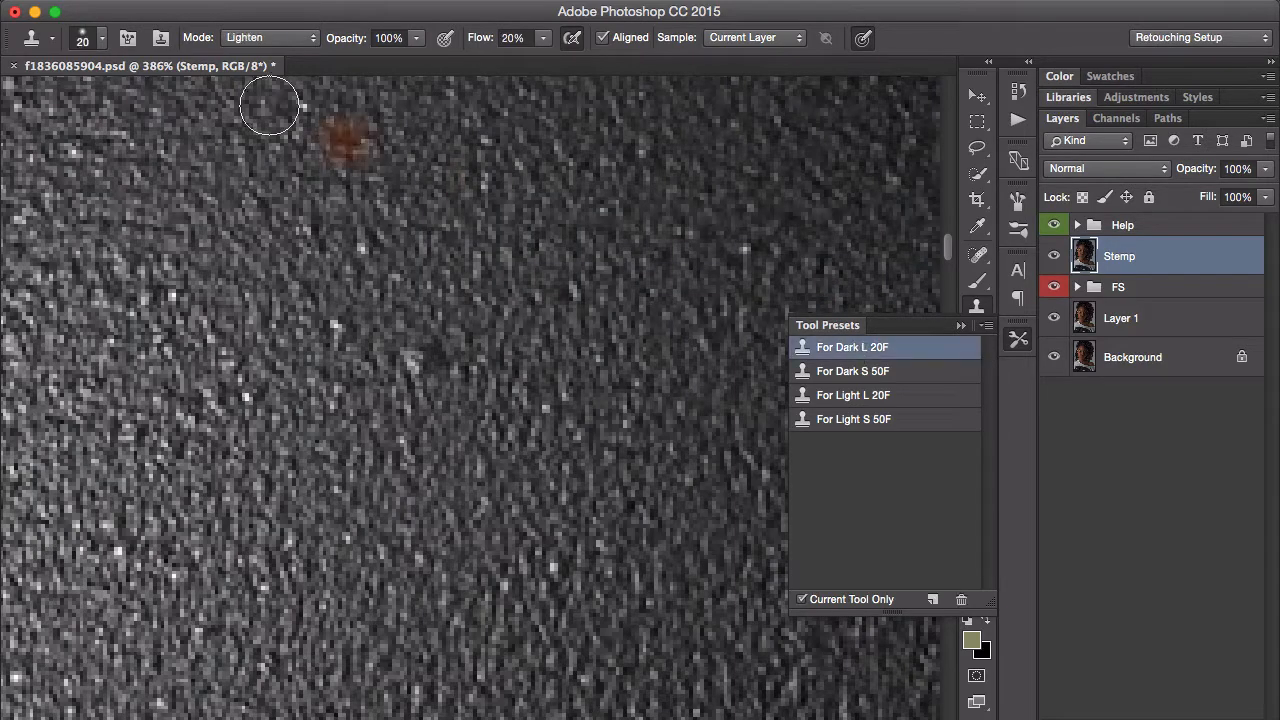
{"action": "left_click", "coordinate": [866, 378]}
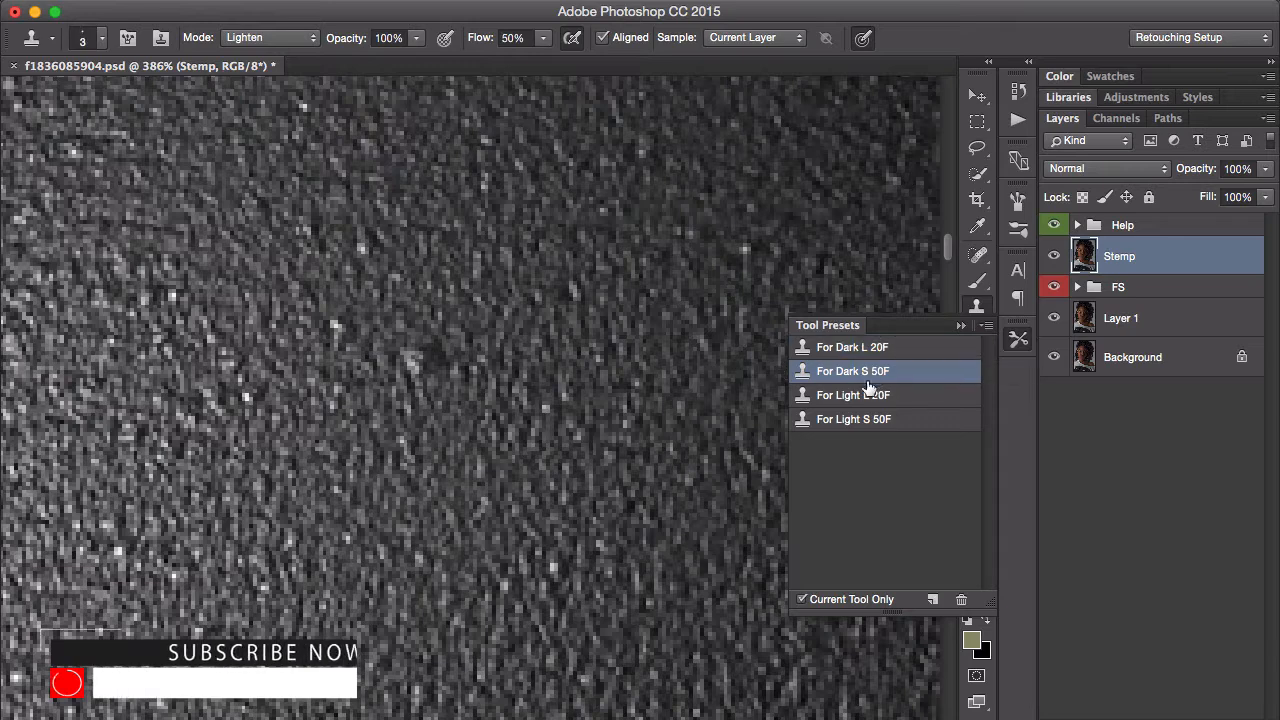
{"action": "left_click", "coordinate": [864, 396]}
{"action": "left_click", "coordinate": [865, 420]}
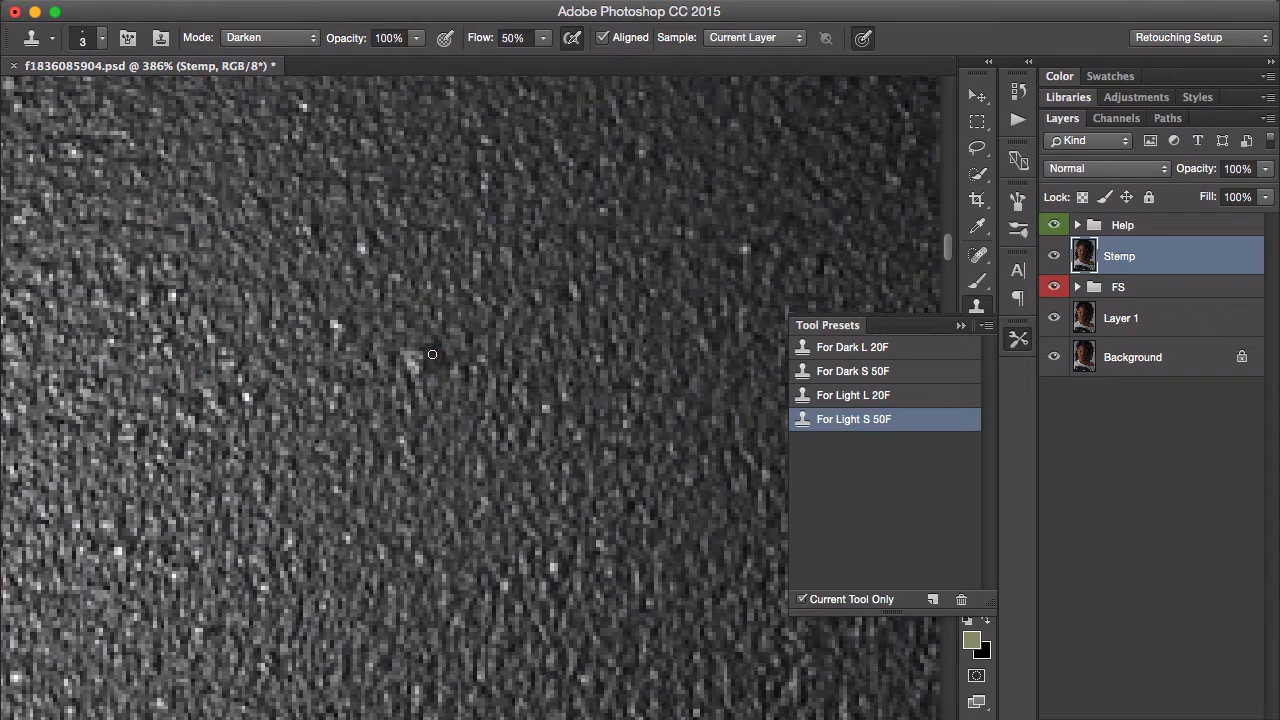
Load the For Dark S 50F preset and clone adjacent clean skin over the small dark spot on the forehead.
{"action": "scroll", "coordinate": [473, 375], "scroll_direction": "up", "scroll_amount": 2}
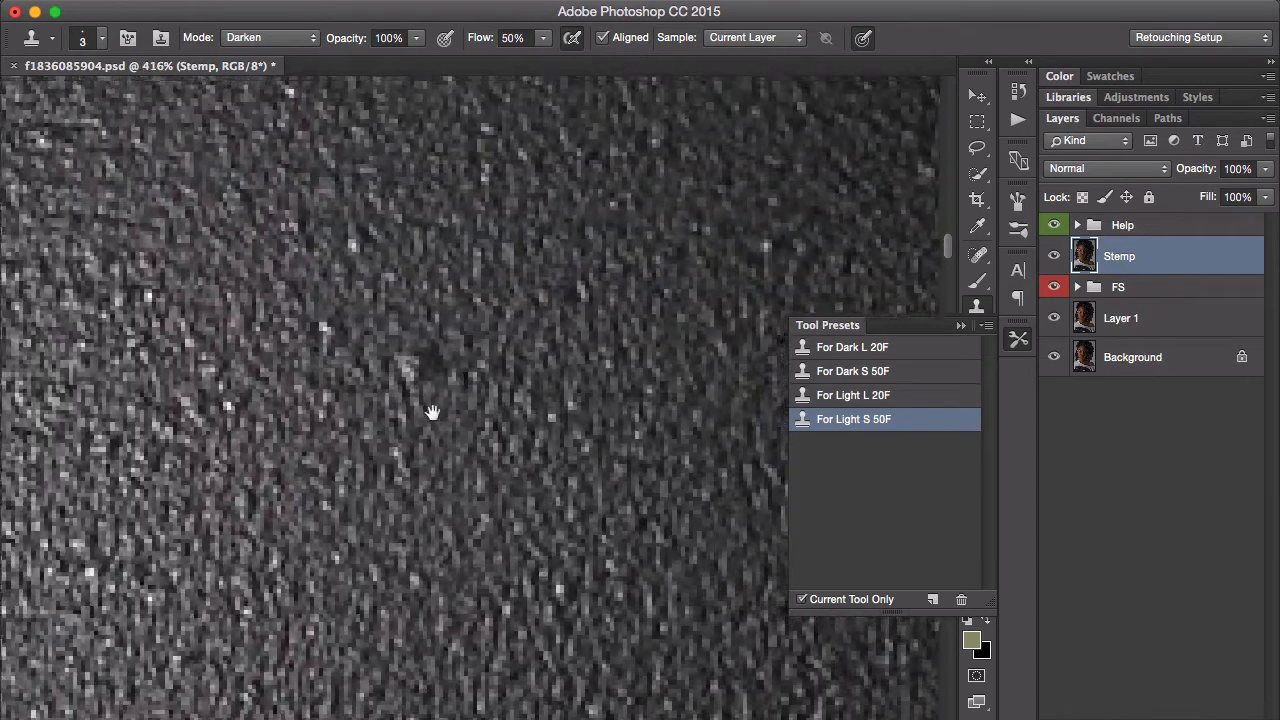
{"action": "left_click_drag", "start_coordinate": [431, 411], "coordinate": [410, 430]}
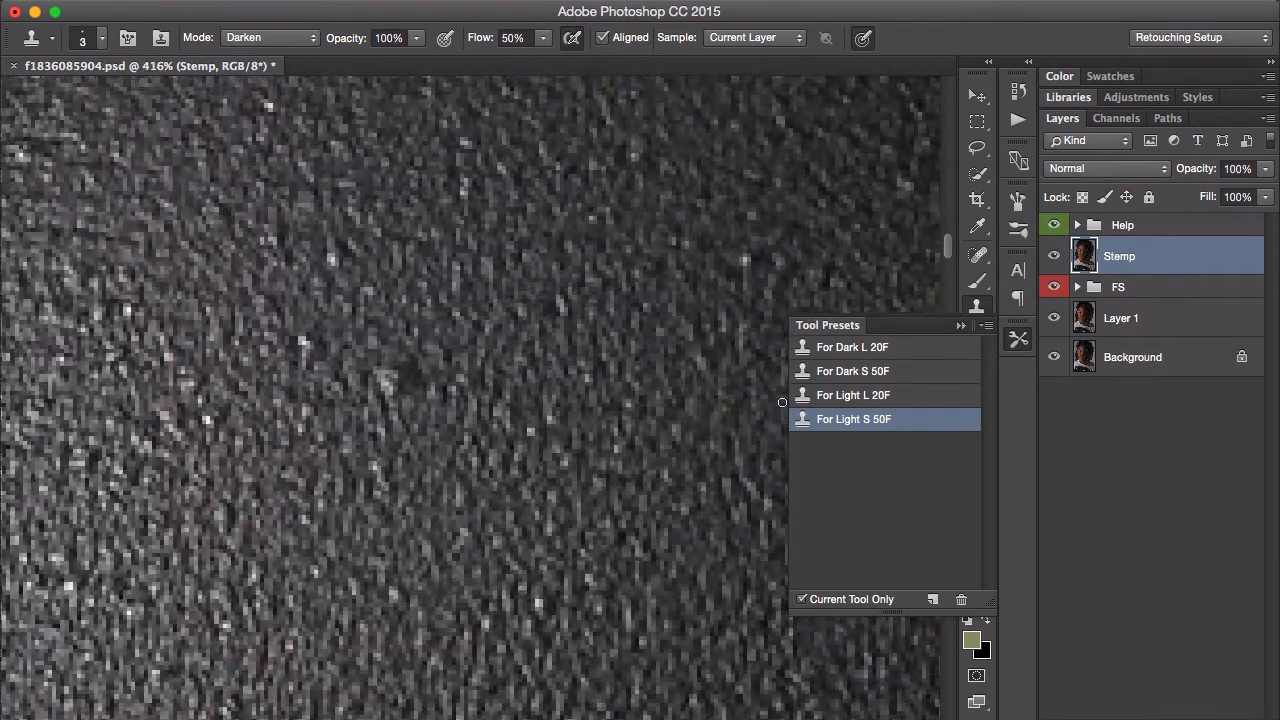
{"action": "left_click", "coordinate": [857, 374]}
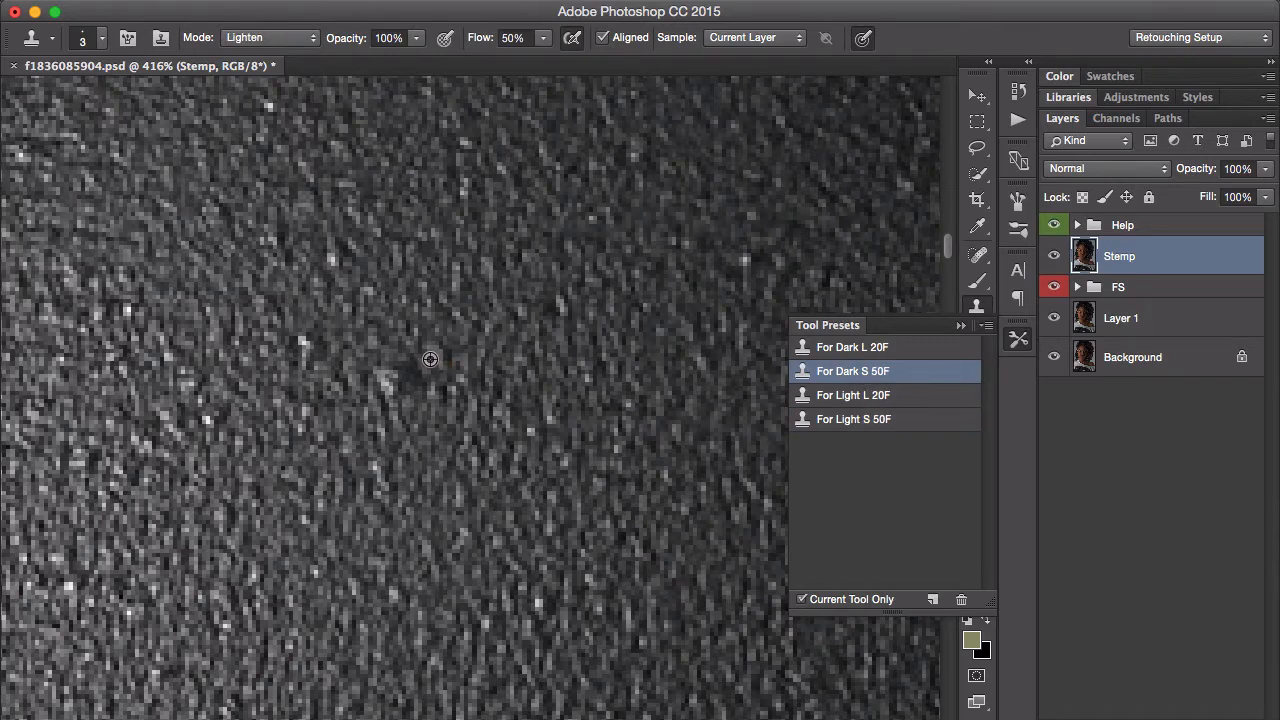
{"action": "left_click", "coordinate": [430, 360], "text": "alt"}
{"action": "left_click_drag", "start_coordinate": [419, 364], "coordinate": [414, 363]}
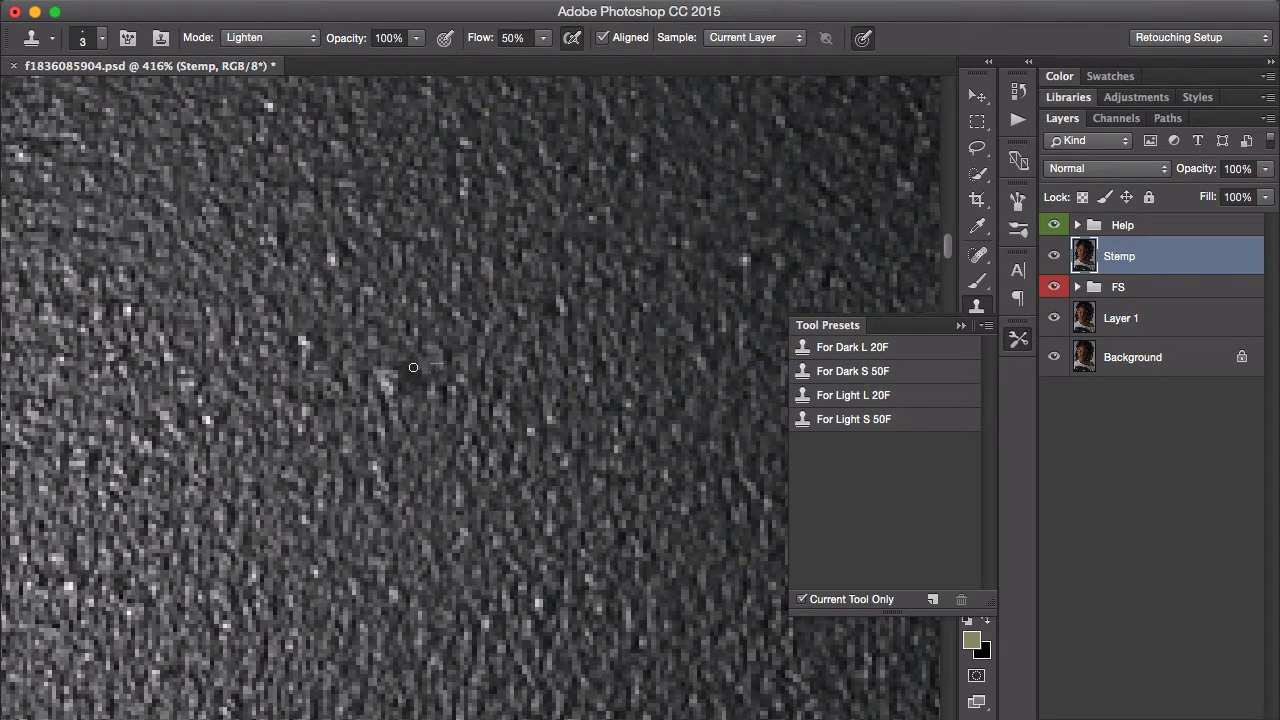
{"action": "left_click", "coordinate": [432, 394], "text": "alt"}
Load the For Light S 50F preset, sample skin below the bright forehead spot, and clone it over the spot.
{"action": "left_click", "coordinate": [866, 422]}
{"action": "left_click", "coordinate": [407, 415], "text": "alt"}
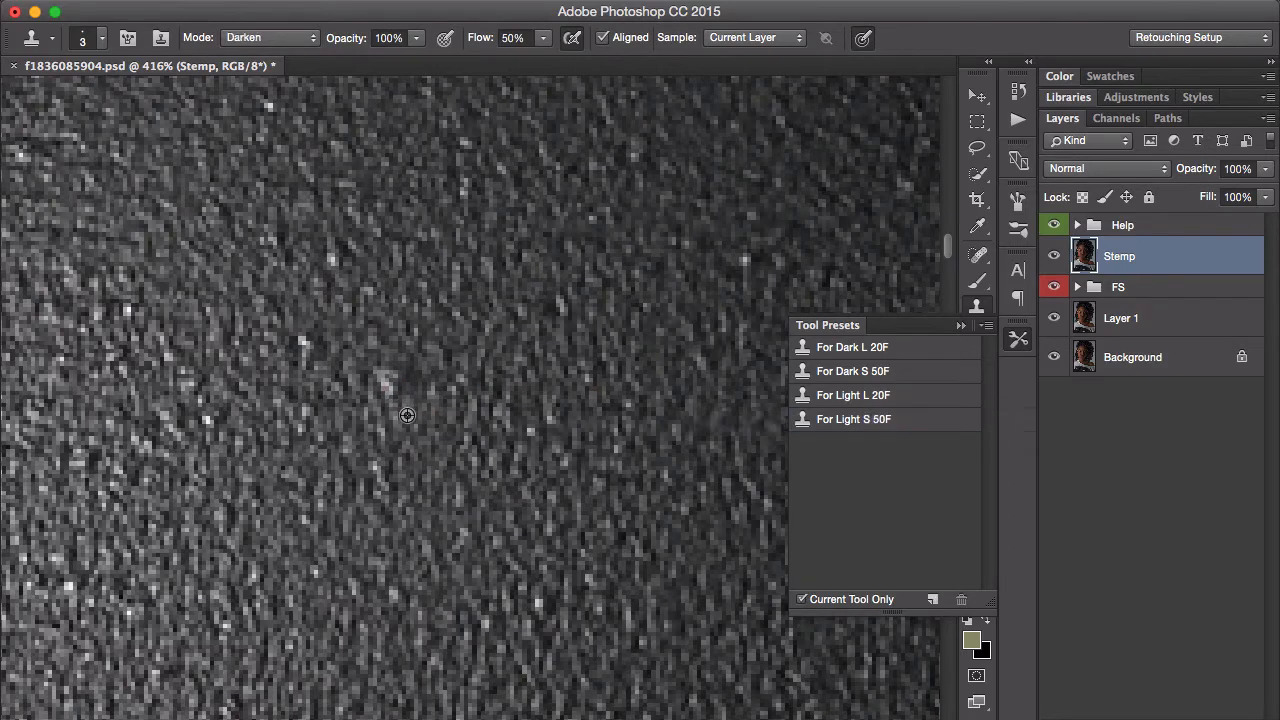
{"action": "left_click", "coordinate": [408, 422], "text": "alt"}
{"action": "left_click", "coordinate": [392, 389]}
Load the For Dark S 50F preset and sample clean skin at the temple to clone over the fine dark hairs above the eyebrow.
{"action": "left_click_drag", "start_coordinate": [532, 419], "coordinate": [428, 220]}
{"action": "left_click_drag", "start_coordinate": [450, 394], "coordinate": [422, 394]}
{"action": "left_click_drag", "start_coordinate": [389, 234], "coordinate": [431, 406]}
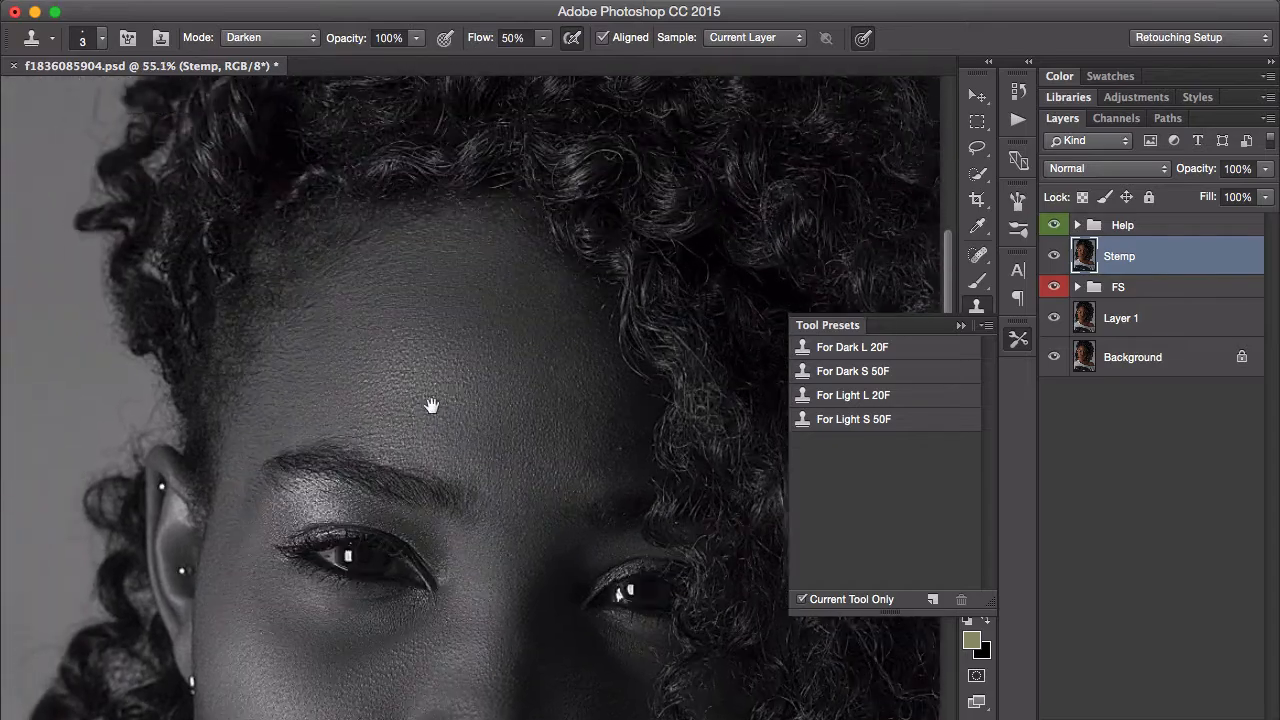
{"action": "left_click_drag", "start_coordinate": [330, 342], "coordinate": [476, 342]}
{"action": "mouse_move", "coordinate": [305, 383]}
{"action": "left_mouse_down"}
{"action": "mouse_move", "coordinate": [368, 383]}
{"action": "mouse_move", "coordinate": [280, 383]}
{"action": "left_mouse_up"}
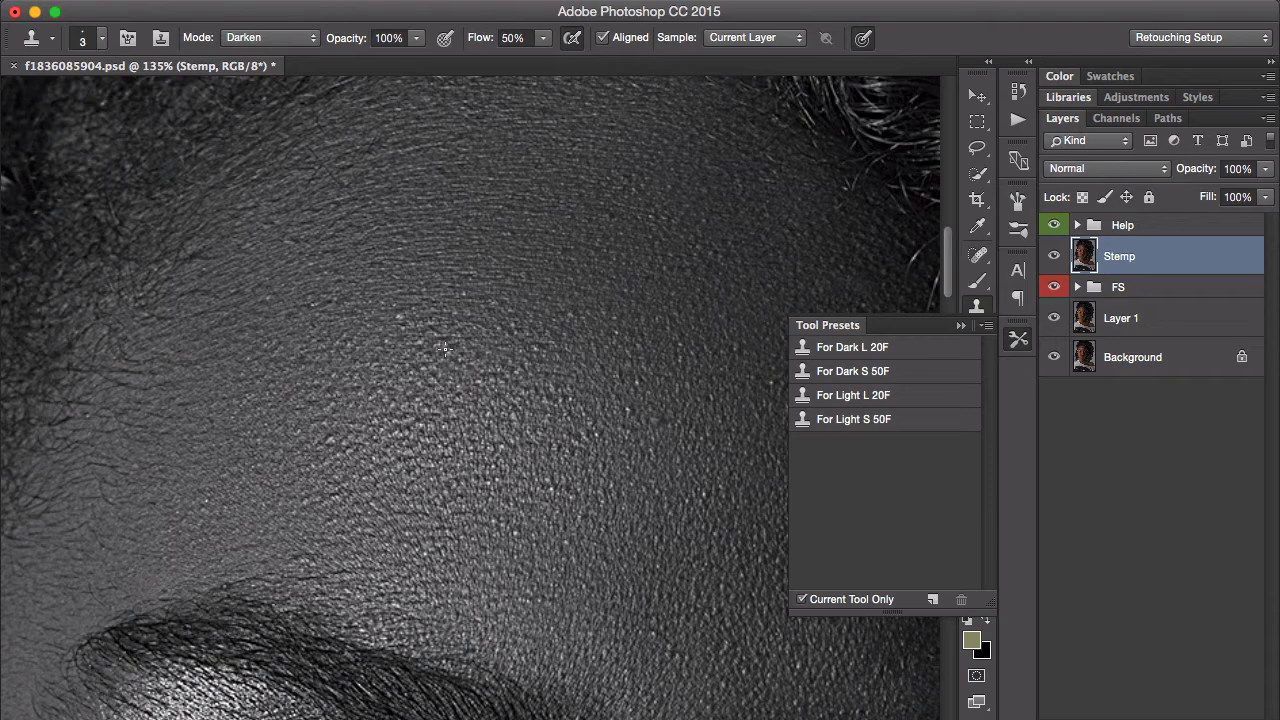
{"action": "left_click_drag", "start_coordinate": [267, 484], "coordinate": [429, 406]}
{"action": "left_click_drag", "start_coordinate": [286, 440], "coordinate": [315, 434]}
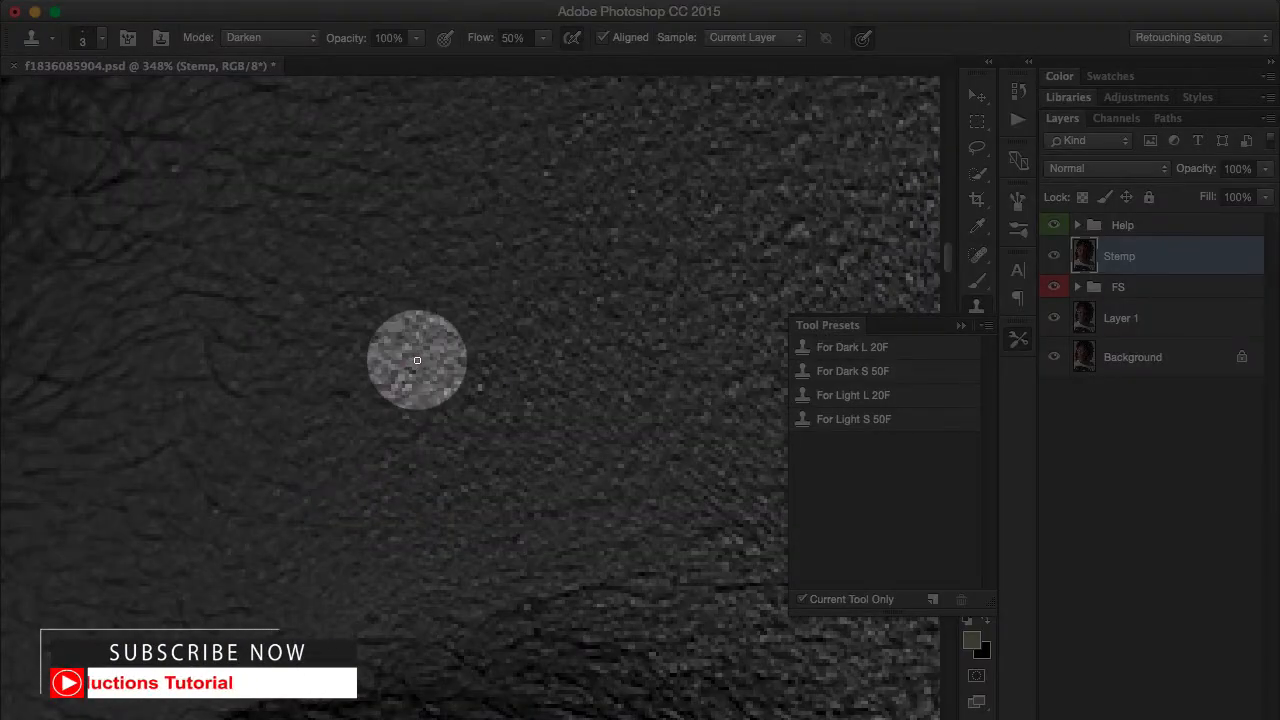
{"action": "left_click", "coordinate": [846, 423]}
{"action": "left_click", "coordinate": [857, 348]}
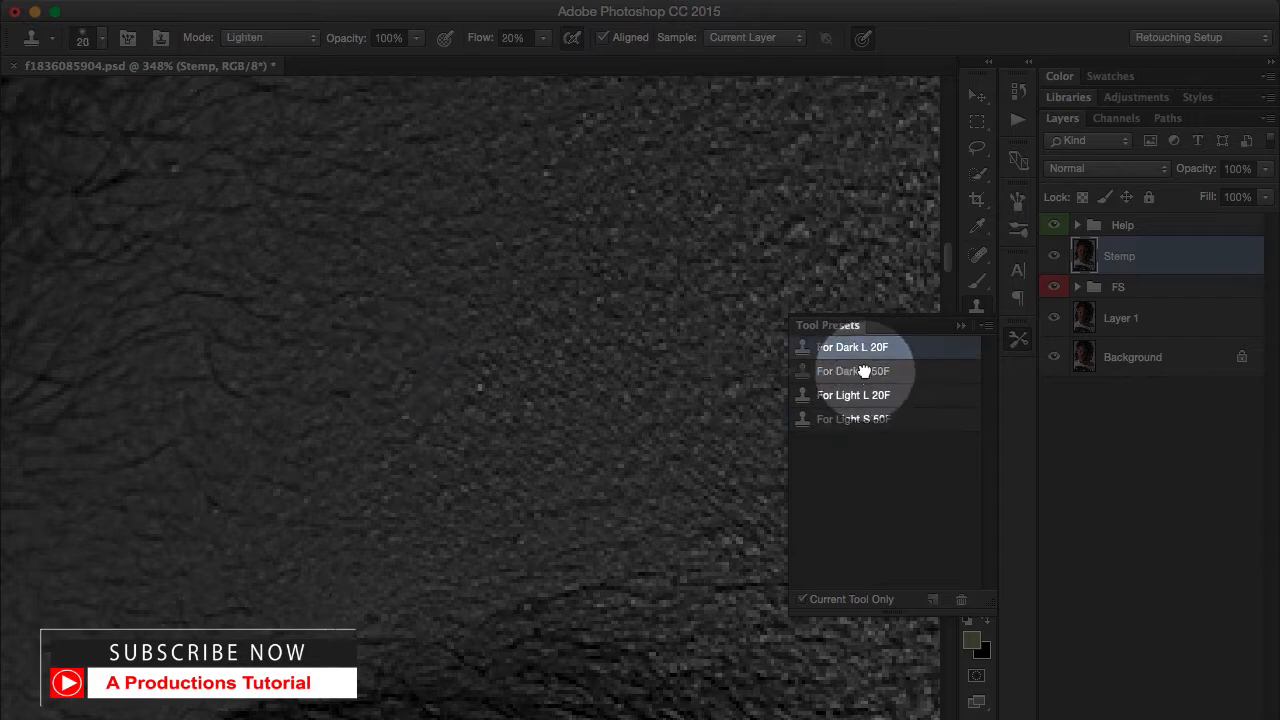
{"action": "left_click", "coordinate": [862, 371]}
{"action": "left_click_drag", "start_coordinate": [351, 403], "coordinate": [387, 406]}
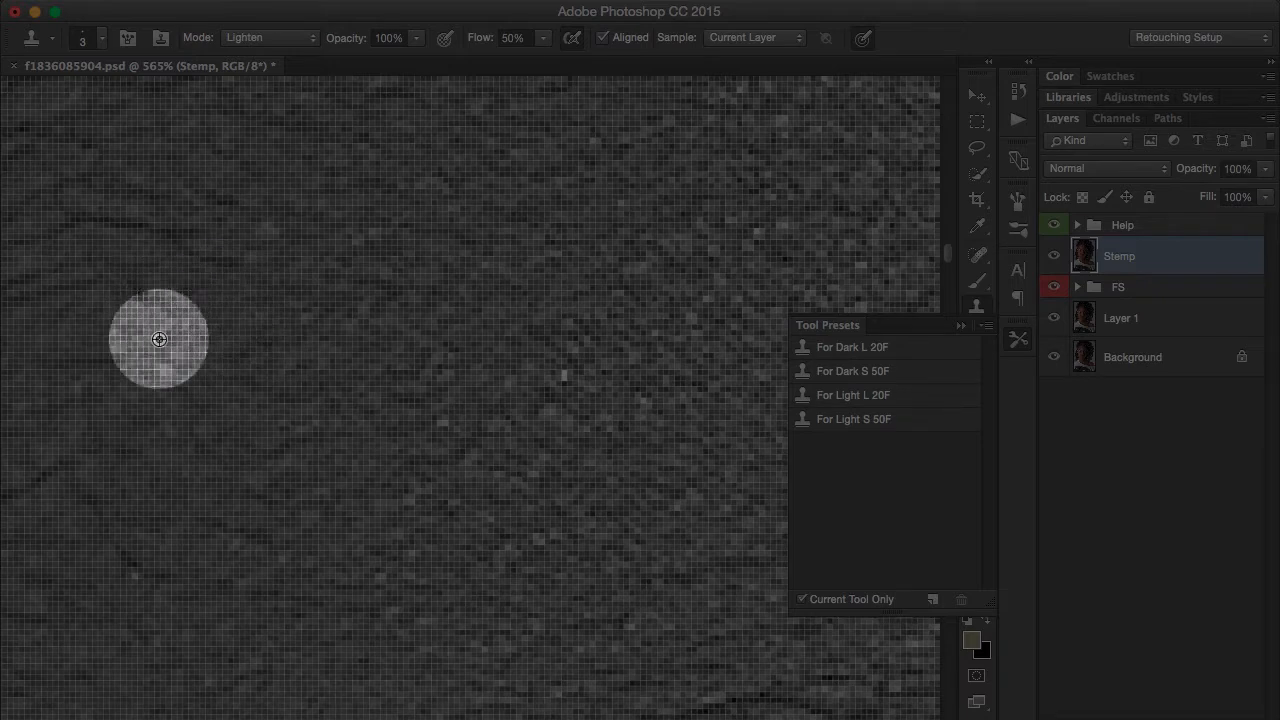
{"action": "left_click", "coordinate": [215, 286], "text": "alt"}
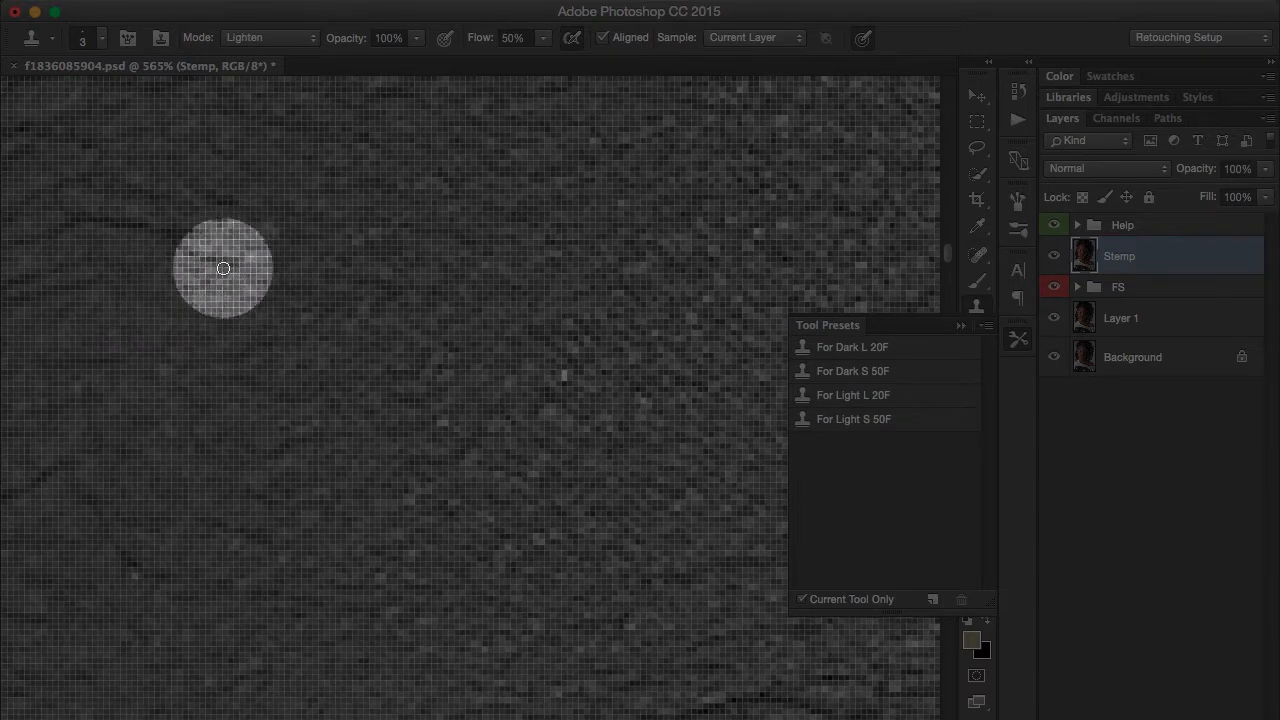
Switch to Chrome and open the YouTube site.
{"action": "left_click", "coordinate": [466, 702]}
{"action": "left_click", "coordinate": [586, 81]}
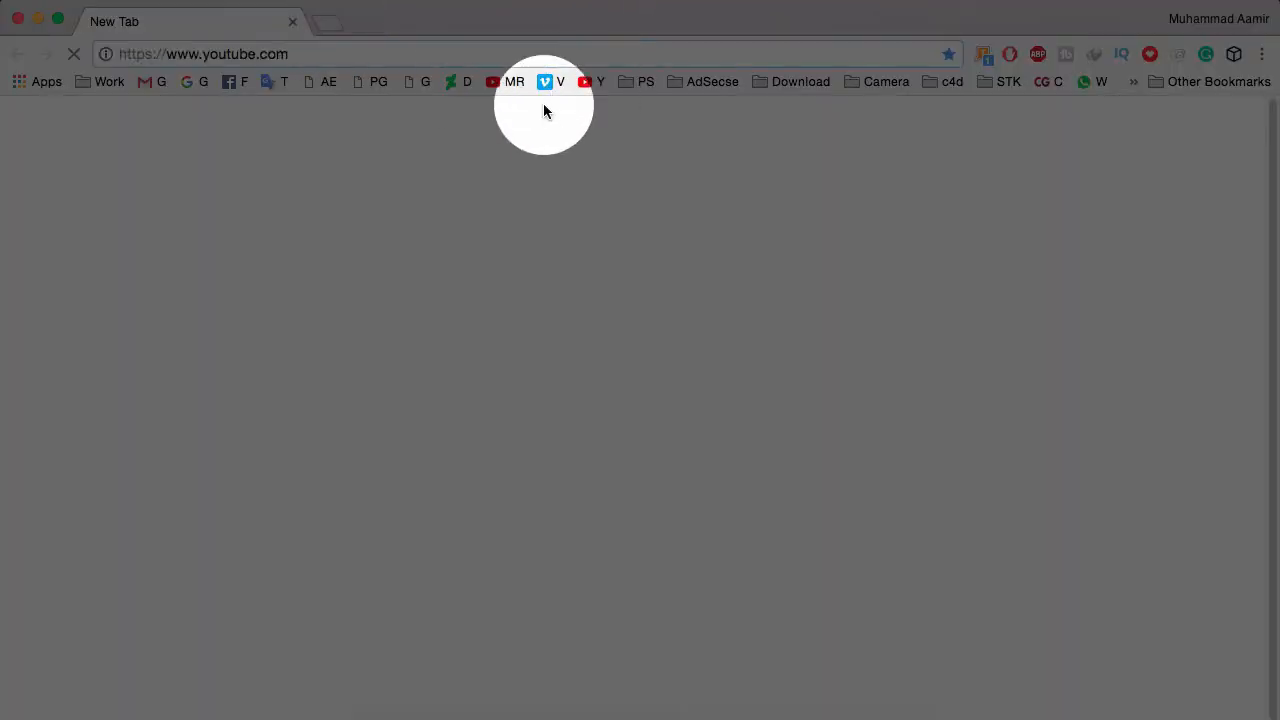
{"action": "left_click", "coordinate": [620, 320]}
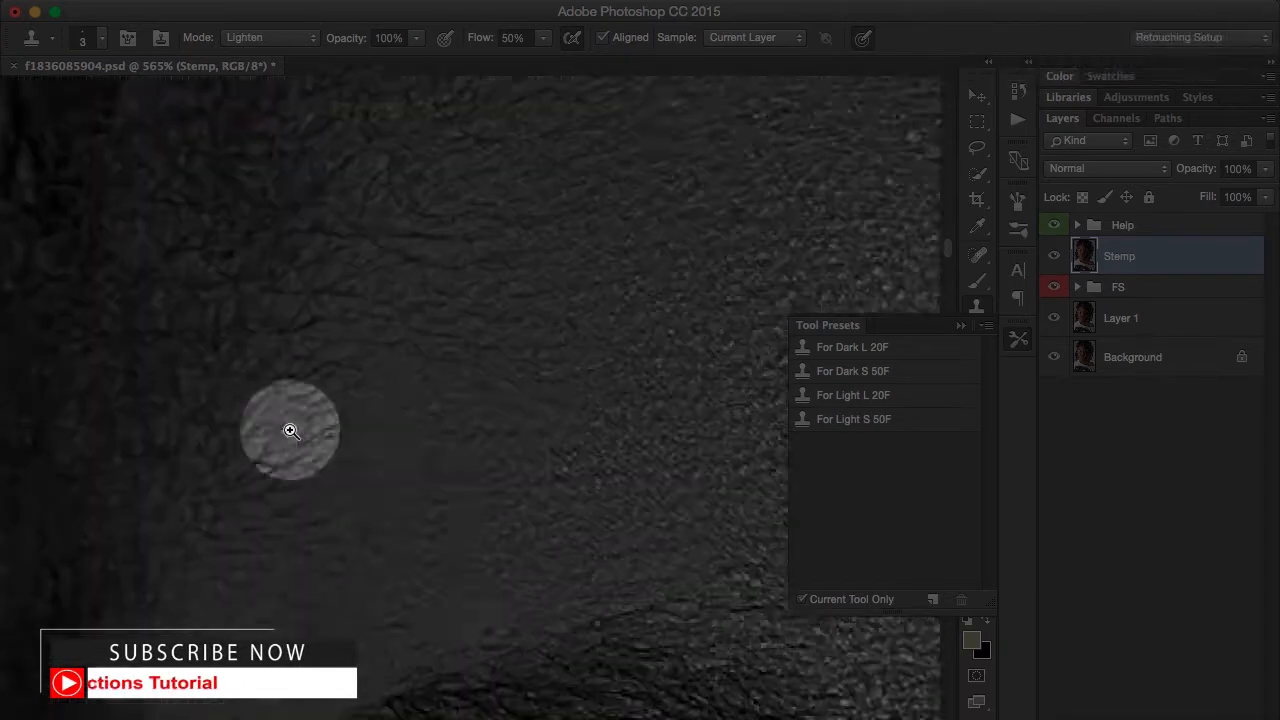
Back in Photoshop, clone clean skin over the stray dark hairs between the temple and the eyebrow in Lighten mode.
{"action": "mouse_move", "coordinate": [289, 429]}
{"action": "left_mouse_down"}
{"action": "mouse_move", "coordinate": [380, 400]}
{"action": "mouse_move", "coordinate": [363, 395]}
{"action": "mouse_move", "coordinate": [416, 408]}
{"action": "left_mouse_up"}
{"action": "left_click", "coordinate": [349, 350]}
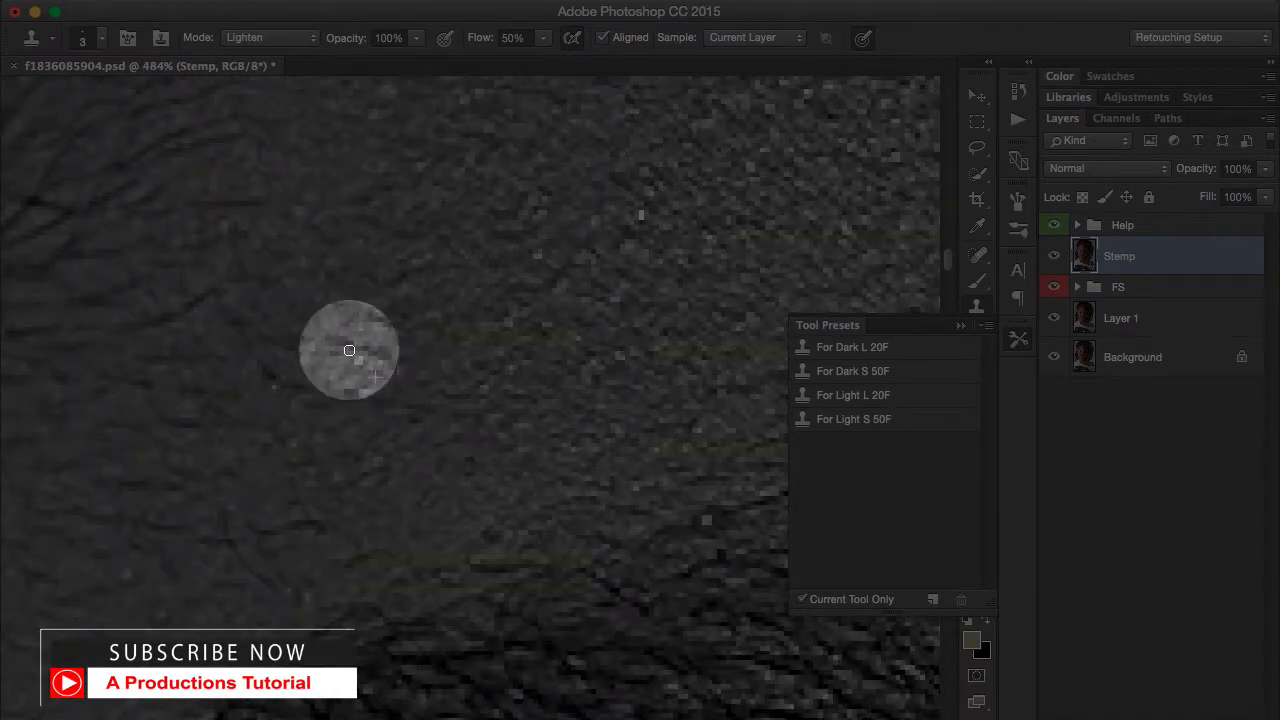
{"action": "left_click", "coordinate": [449, 423], "text": "alt"}
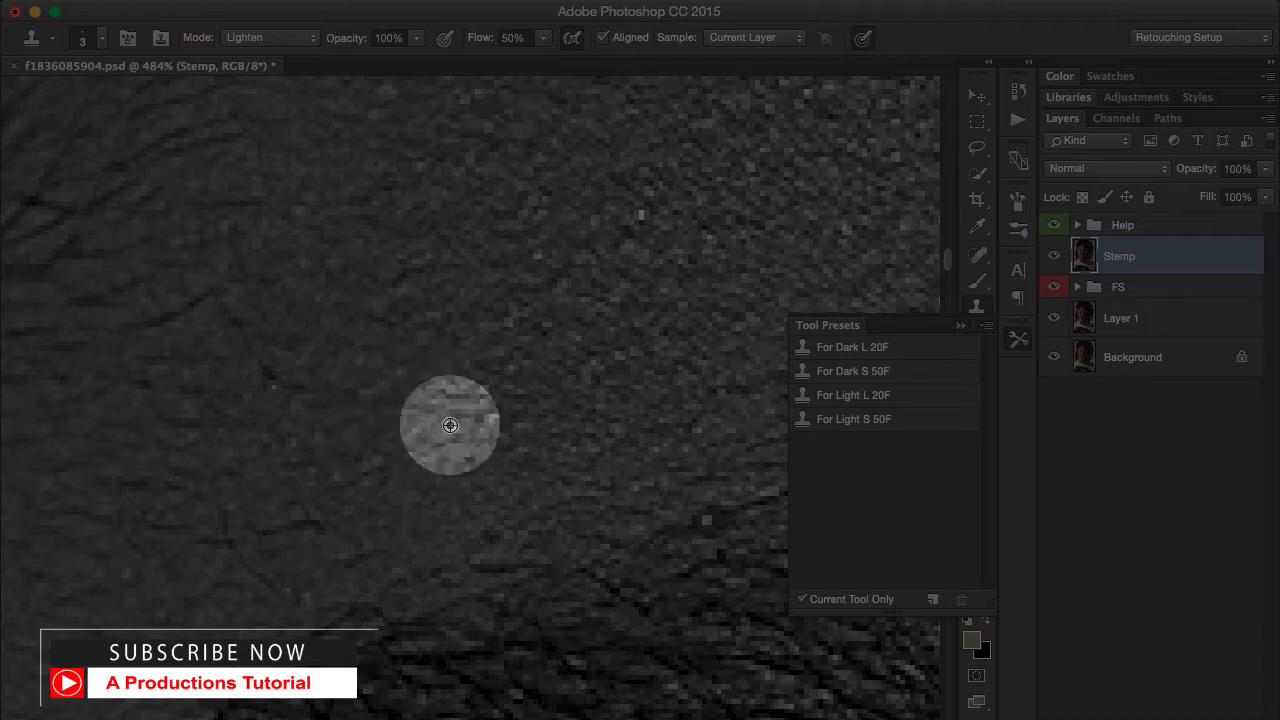
{"action": "left_click_drag", "start_coordinate": [406, 435], "coordinate": [316, 520]}
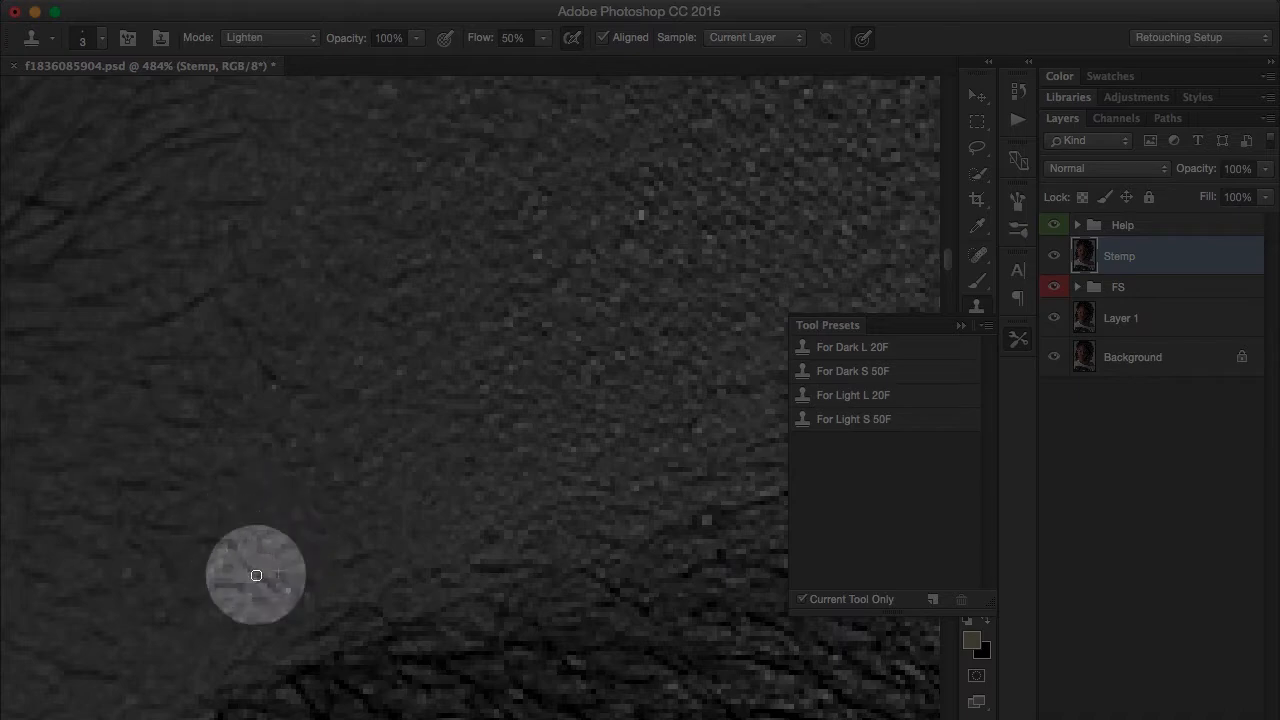
{"action": "scroll", "coordinate": [354, 537], "scroll_direction": "up", "scroll_amount": 1}
{"action": "scroll", "coordinate": [354, 537], "scroll_direction": "down", "scroll_amount": 1}
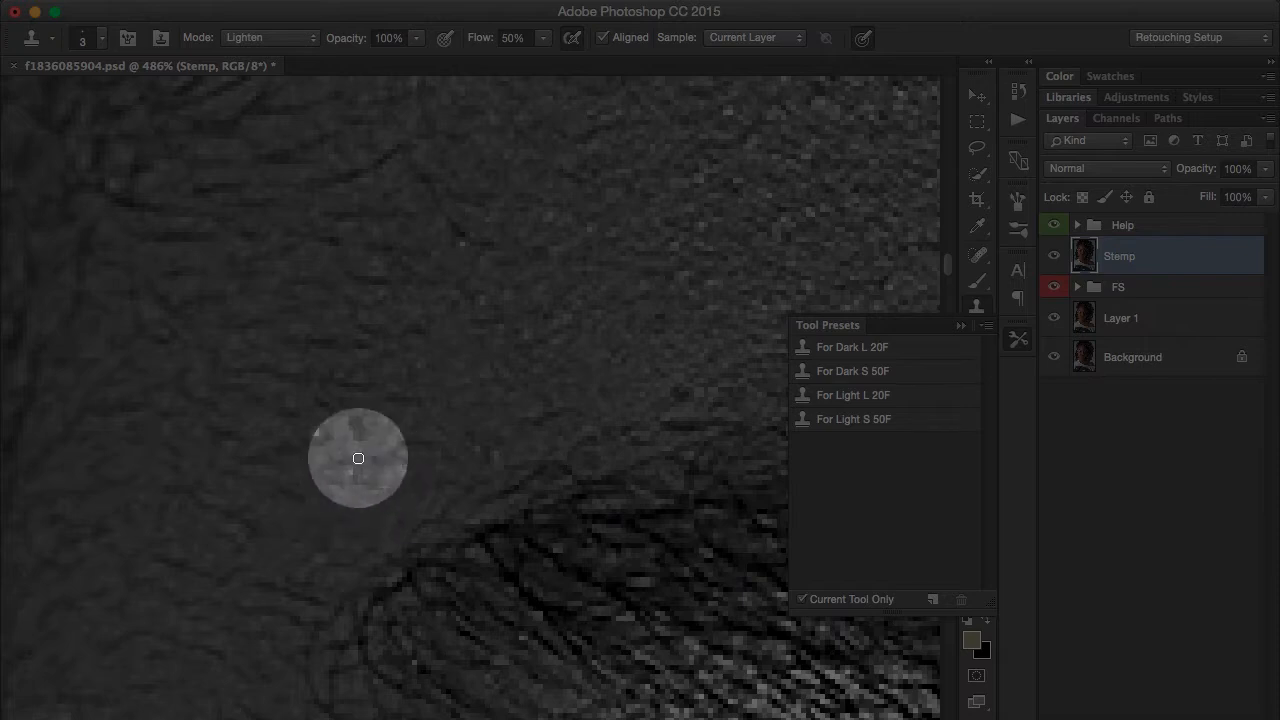
Sample clean skin repeatedly and clone it over the dark hairs beside the eyebrow's outer end with the 3 px brush.
{"action": "left_click", "coordinate": [241, 492], "text": "alt"}
{"action": "mouse_move", "coordinate": [259, 462]}
{"action": "left_mouse_down"}
{"action": "mouse_move", "coordinate": [254, 432]}
{"action": "mouse_move", "coordinate": [286, 449]}
{"action": "left_mouse_up"}
{"action": "left_click", "coordinate": [253, 433], "text": "alt"}
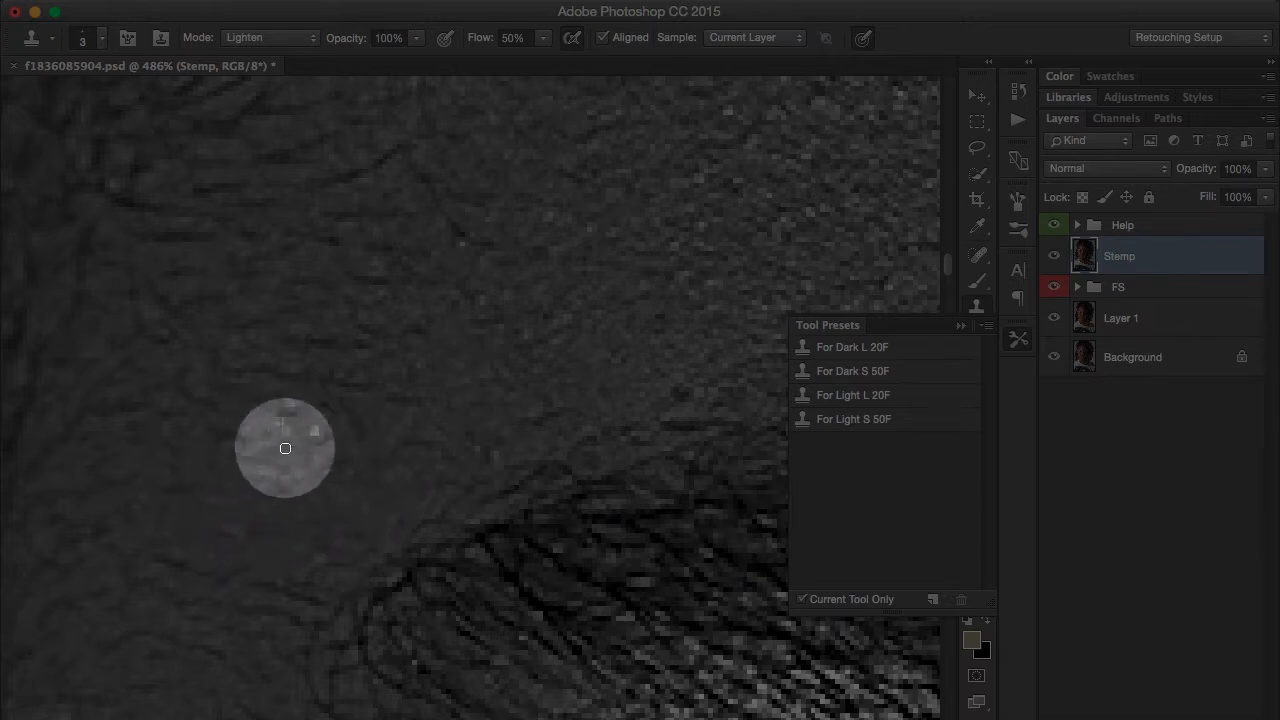
{"action": "left_click", "coordinate": [317, 546], "text": "alt"}
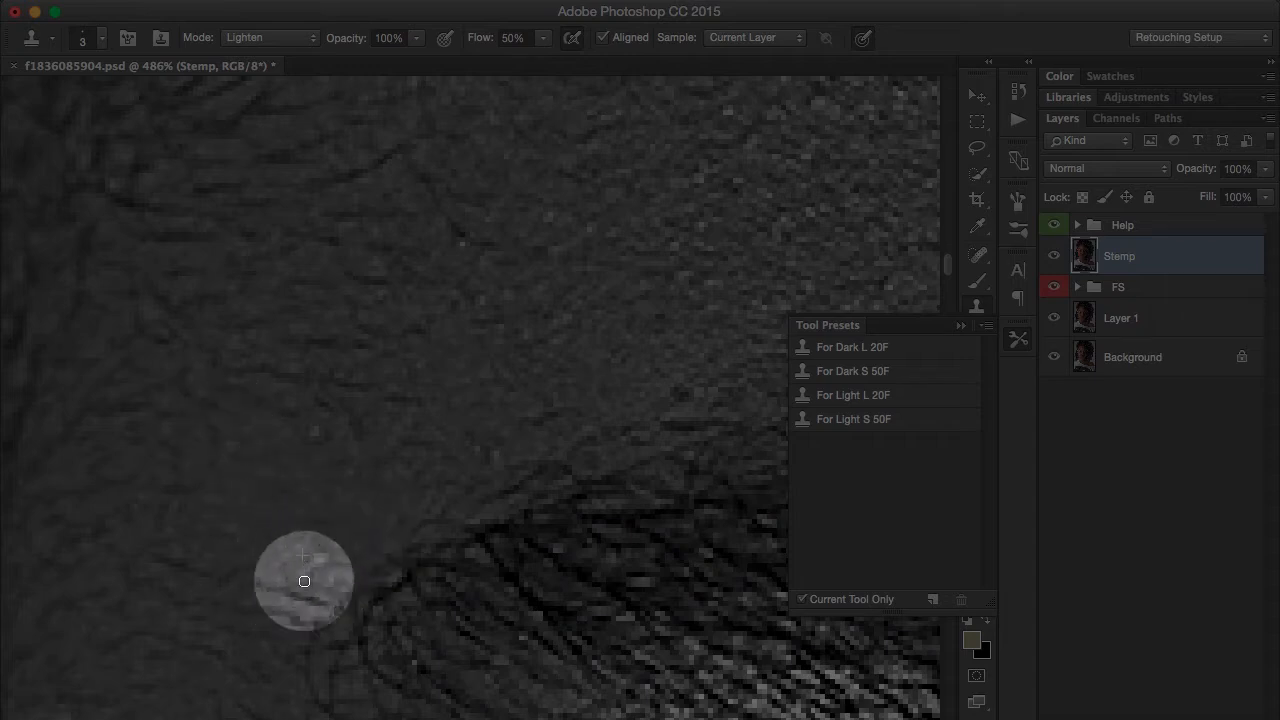
{"action": "left_click", "coordinate": [286, 581], "text": "alt"}
{"action": "left_click_drag", "start_coordinate": [265, 590], "coordinate": [309, 596]}
{"action": "left_click", "coordinate": [327, 580], "text": "alt"}
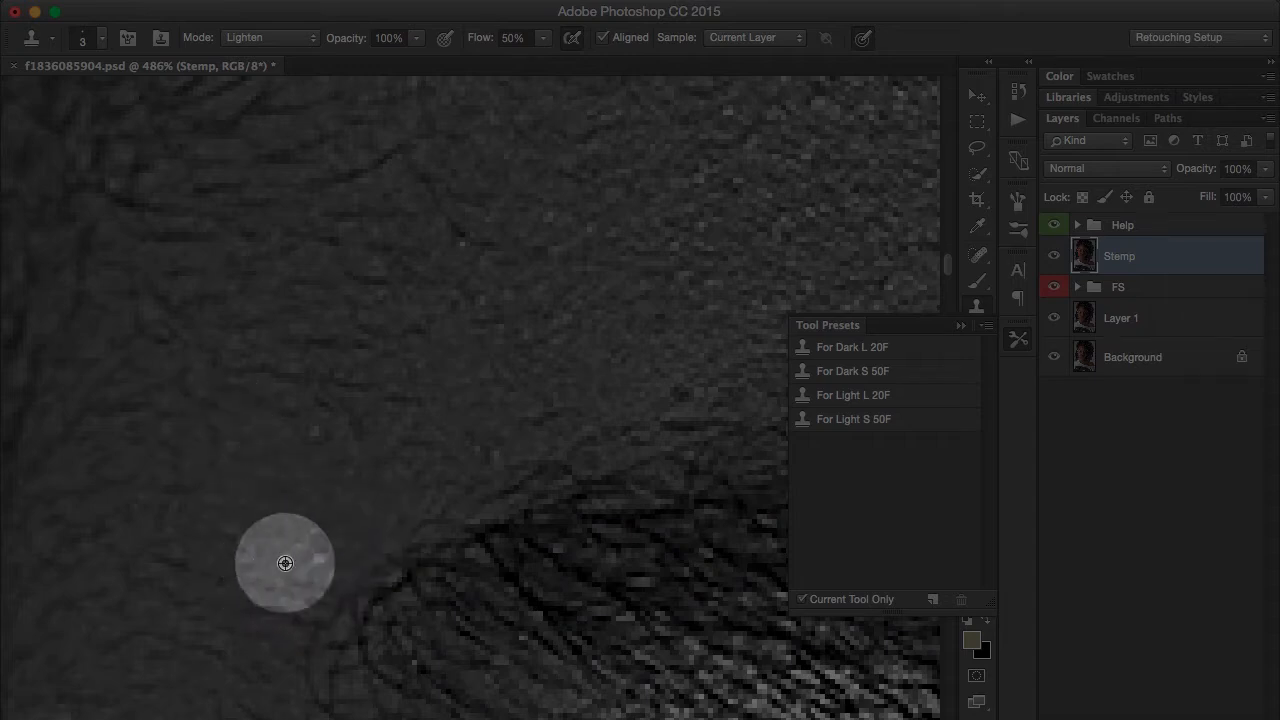
Hide the Help group to check the retouched temple in colour, and show the group again.
{"action": "scroll", "coordinate": [275, 590], "scroll_direction": "down", "scroll_amount": 4}
{"action": "left_click", "coordinate": [1054, 225]}
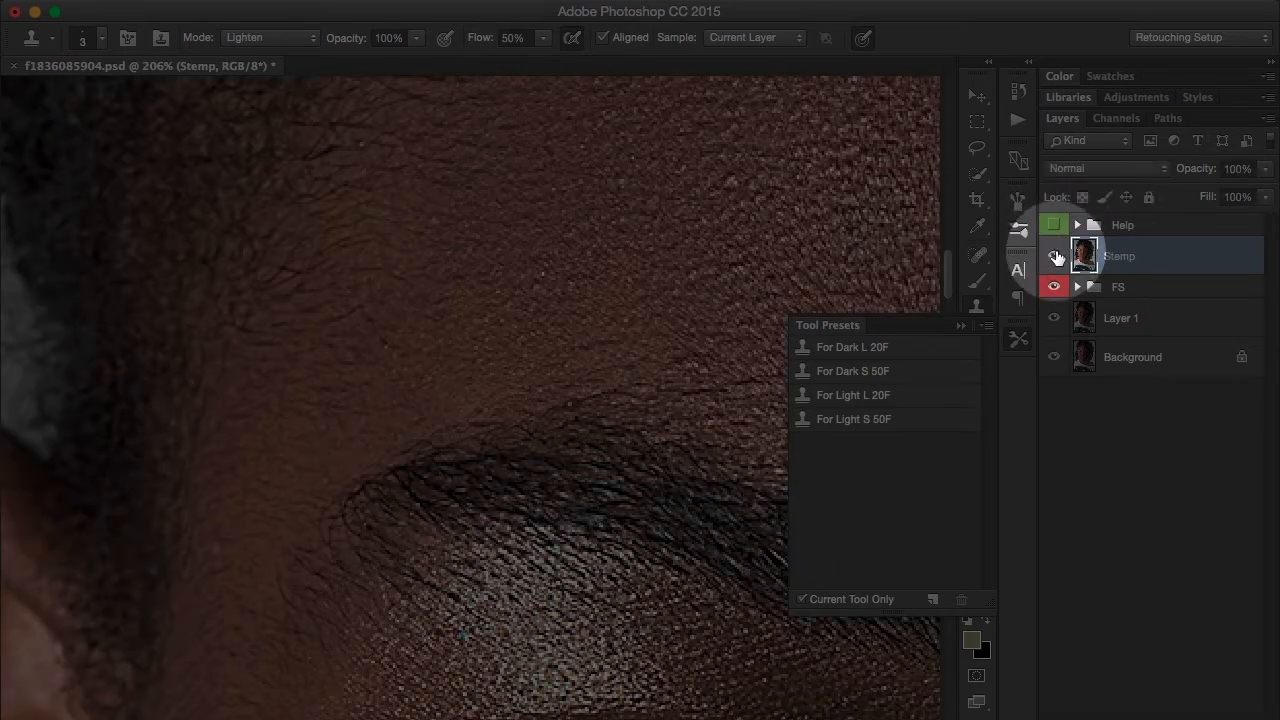
{"action": "left_click", "coordinate": [1054, 225]}
Set the Clone Stamp's brush size to 6 px and clone clean skin over the dark hairs beyond the eyebrow's outer end.
{"action": "scroll", "coordinate": [448, 398], "scroll_direction": "up", "scroll_amount": 2}
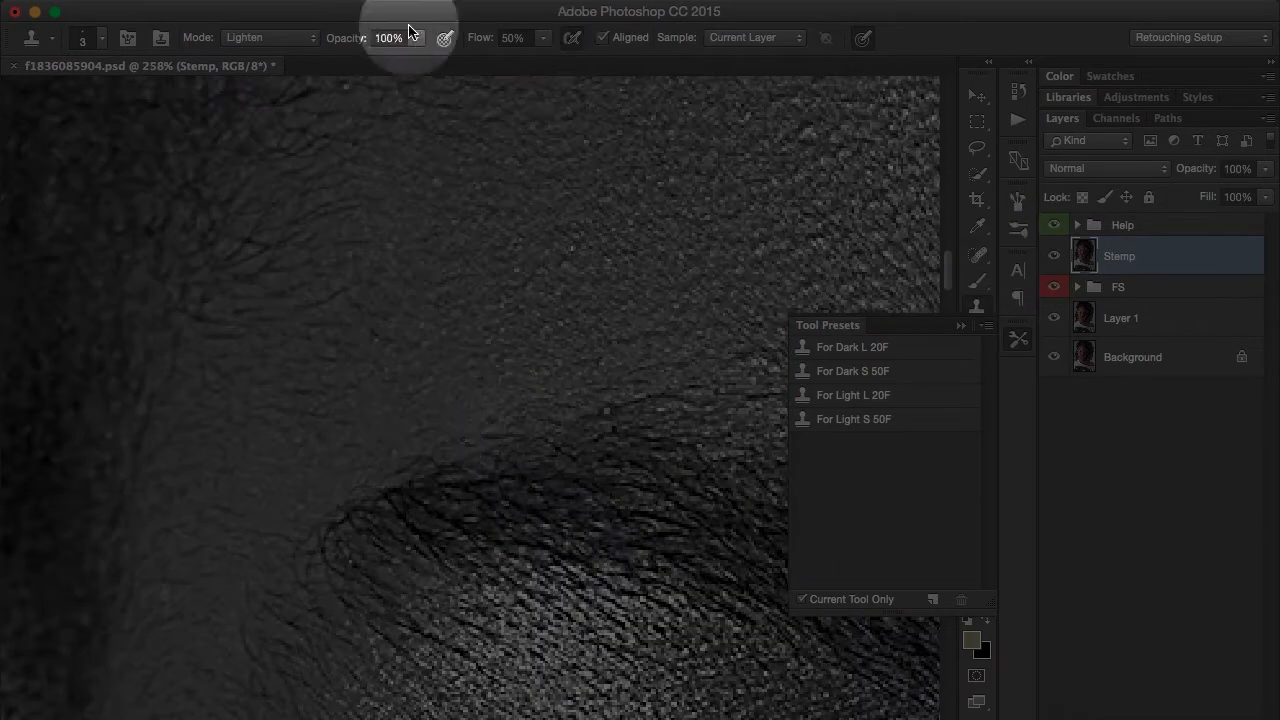
{"action": "right_click", "coordinate": [452, 300]}
{"action": "left_click_drag", "start_coordinate": [625, 323], "coordinate": [596, 312]}
{"action": "type", "text": "6"}
{"action": "key", "text": "Return"}
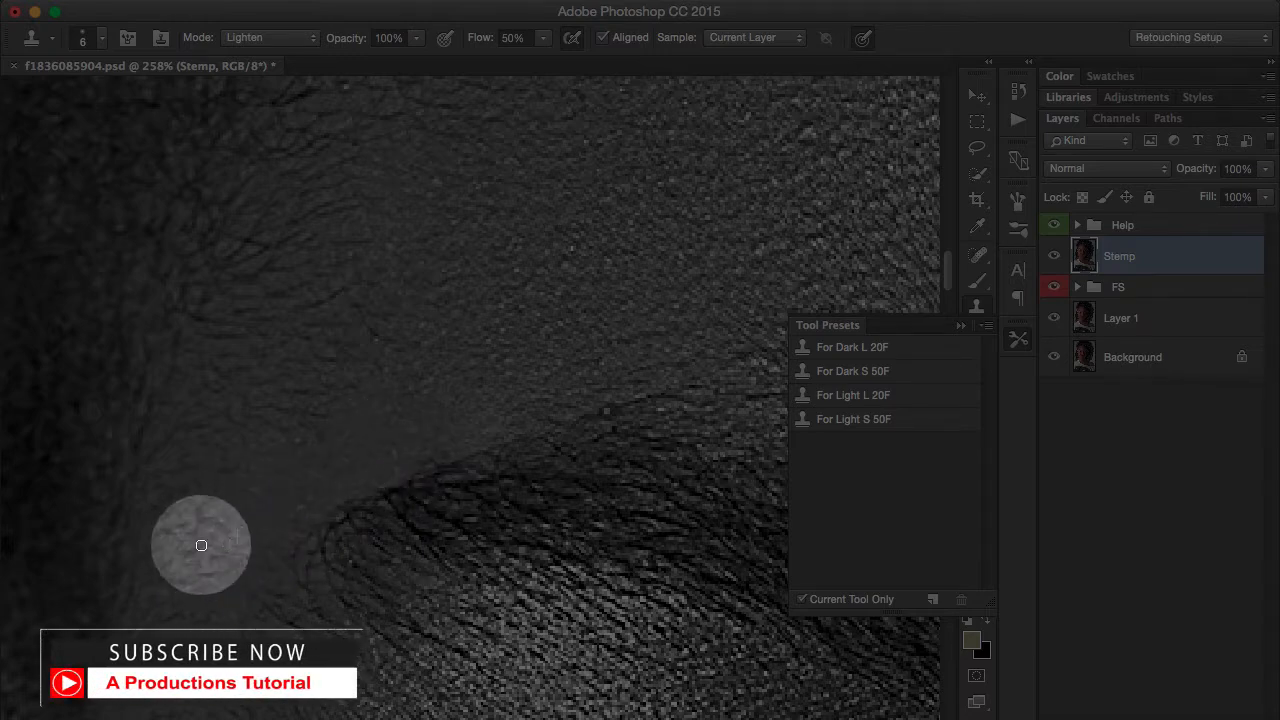
{"action": "left_click", "coordinate": [219, 569], "text": "alt"}
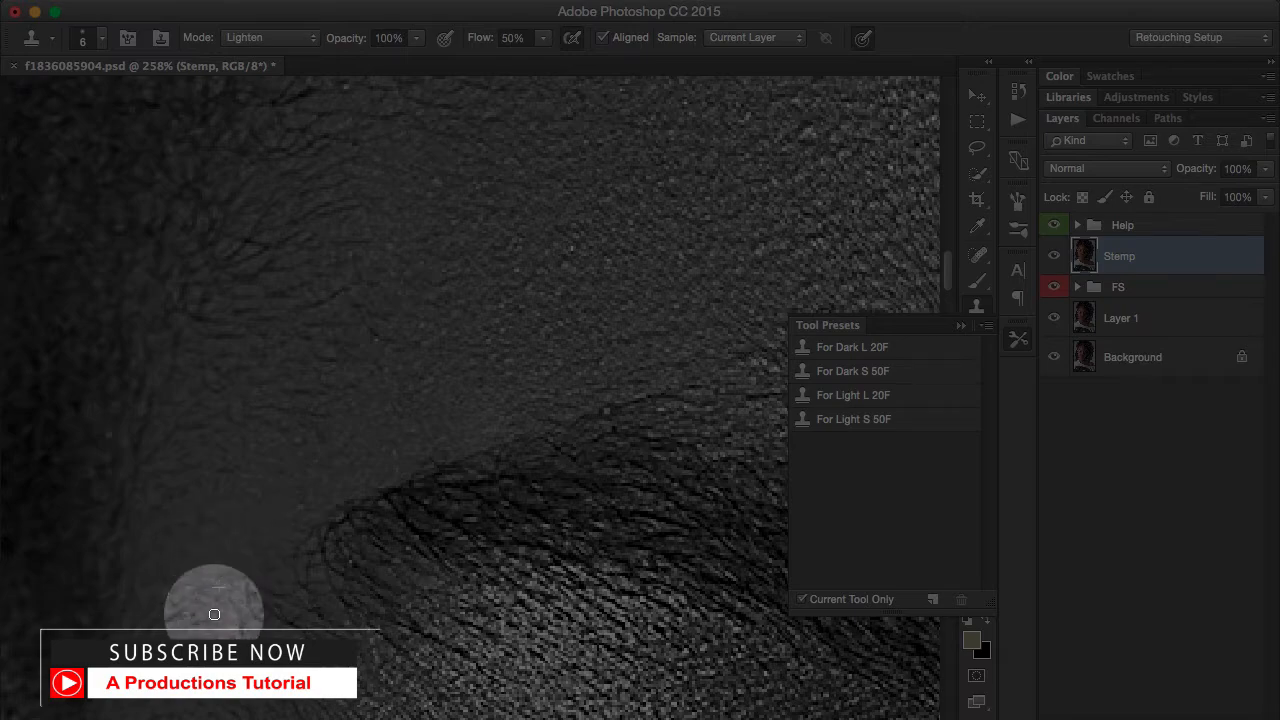
Clone nearby clean skin over the stray dark hairs between the eyebrow's outer end and the hairline using the 6 px Lighten brush.
{"action": "left_click_drag", "start_coordinate": [400, 389], "coordinate": [346, 216]}
{"action": "key", "text": "r"}
{"action": "mouse_move", "coordinate": [438, 315]}
{"action": "left_mouse_down"}
{"action": "mouse_move", "coordinate": [403, 443]}
{"action": "mouse_move", "coordinate": [371, 417]}
{"action": "left_mouse_up"}
{"action": "key", "text": "s"}
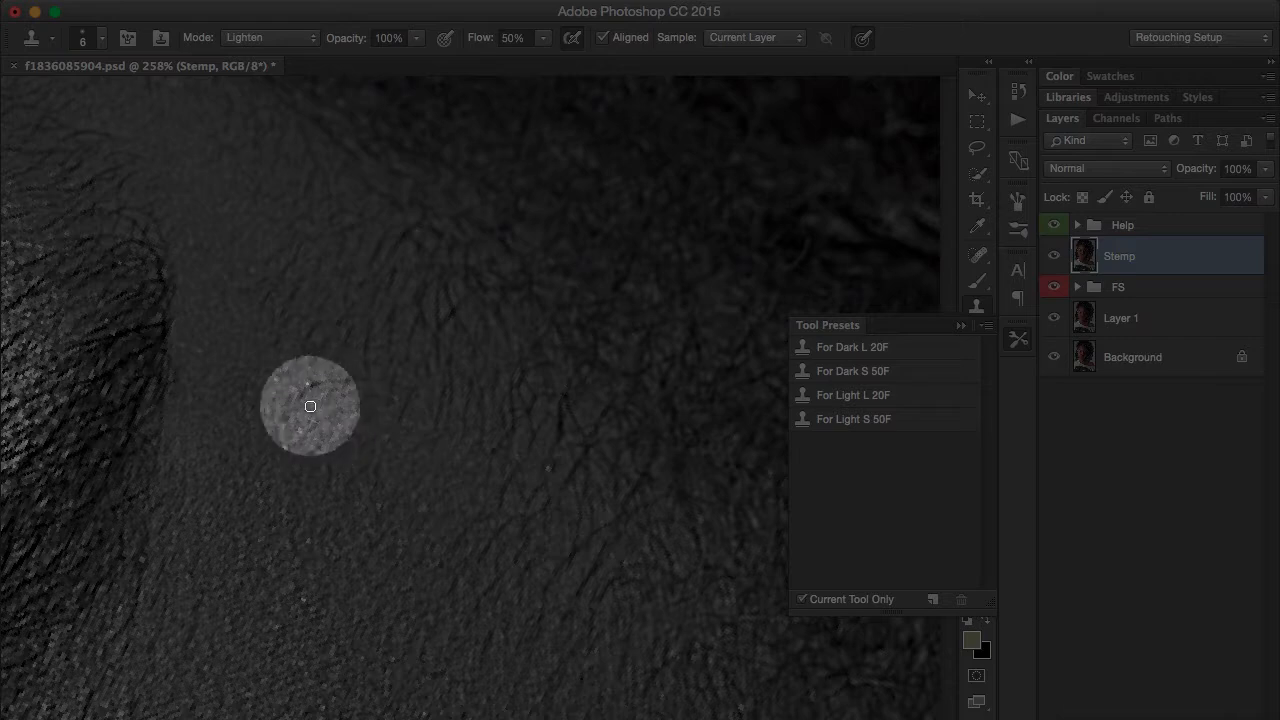
{"action": "left_click", "coordinate": [329, 411], "text": "alt"}
{"action": "left_click_drag", "start_coordinate": [324, 381], "coordinate": [304, 386]}
{"action": "left_click", "coordinate": [397, 446], "text": "alt"}
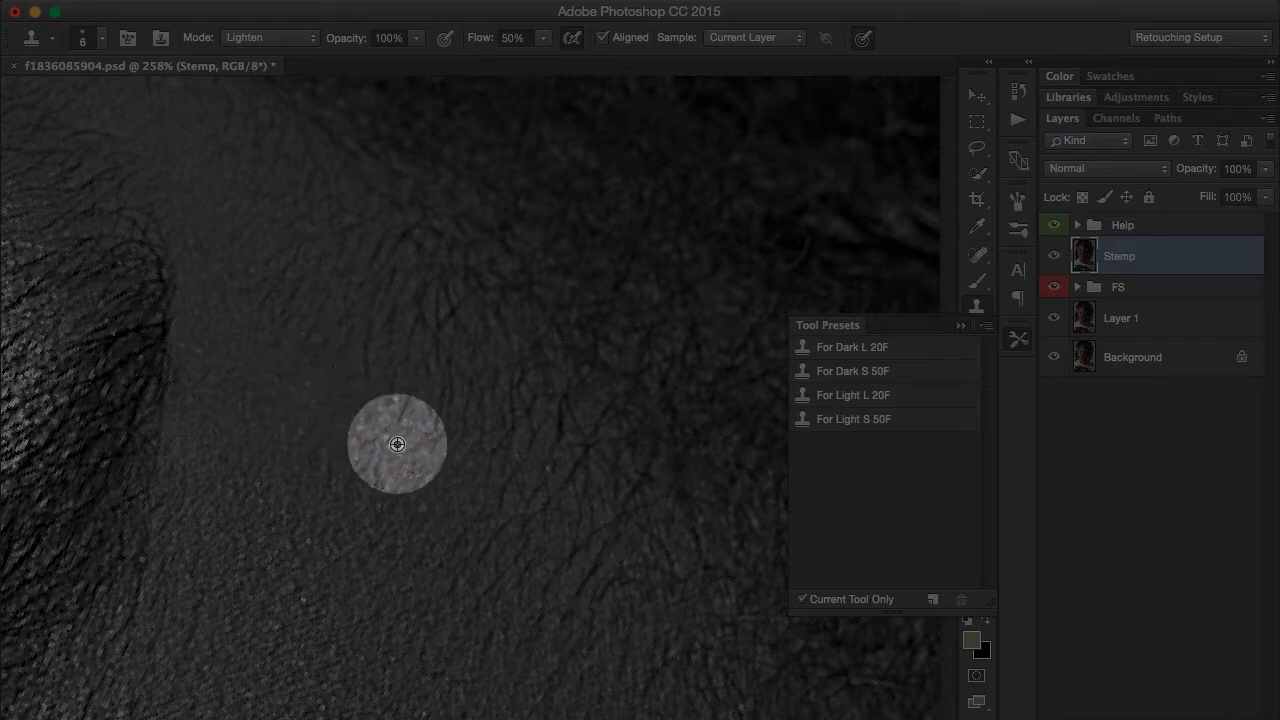
{"action": "left_click_drag", "start_coordinate": [405, 429], "coordinate": [393, 425]}
{"action": "left_click", "coordinate": [386, 388], "text": "alt"}
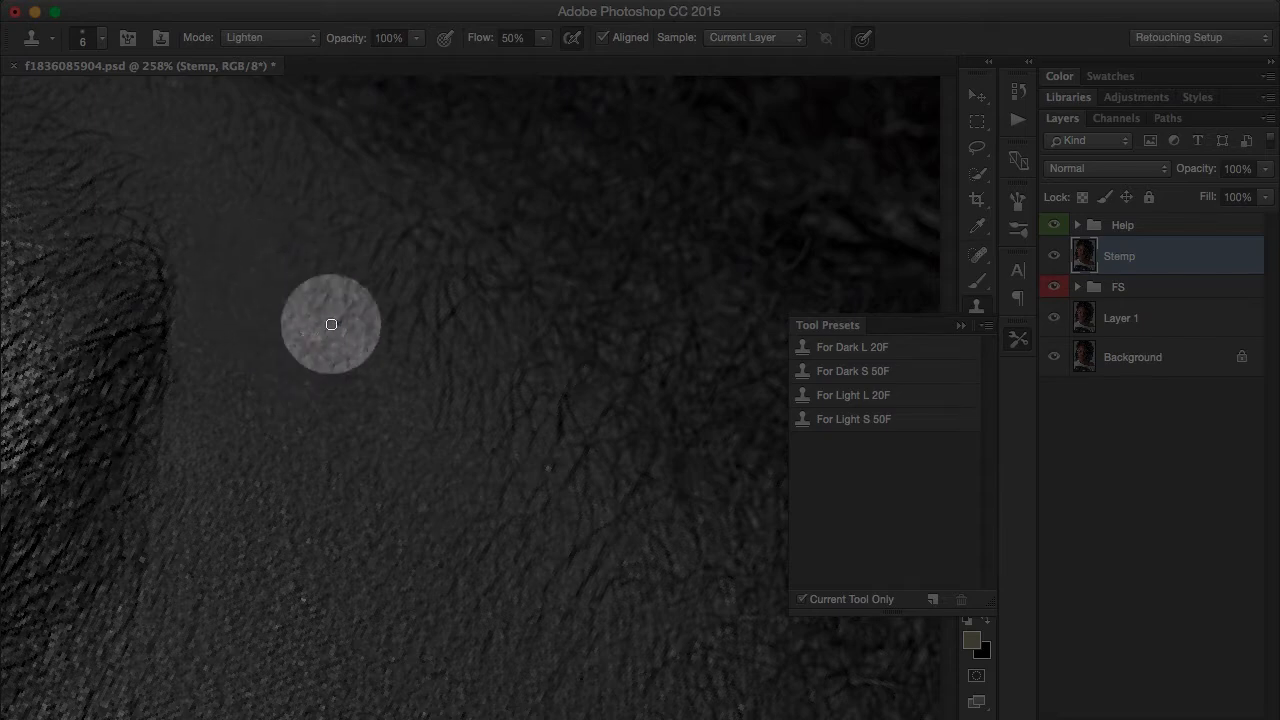
{"action": "left_click_drag", "start_coordinate": [306, 366], "coordinate": [534, 477]}
{"action": "key", "text": "r"}
{"action": "key", "text": "super+minus"}
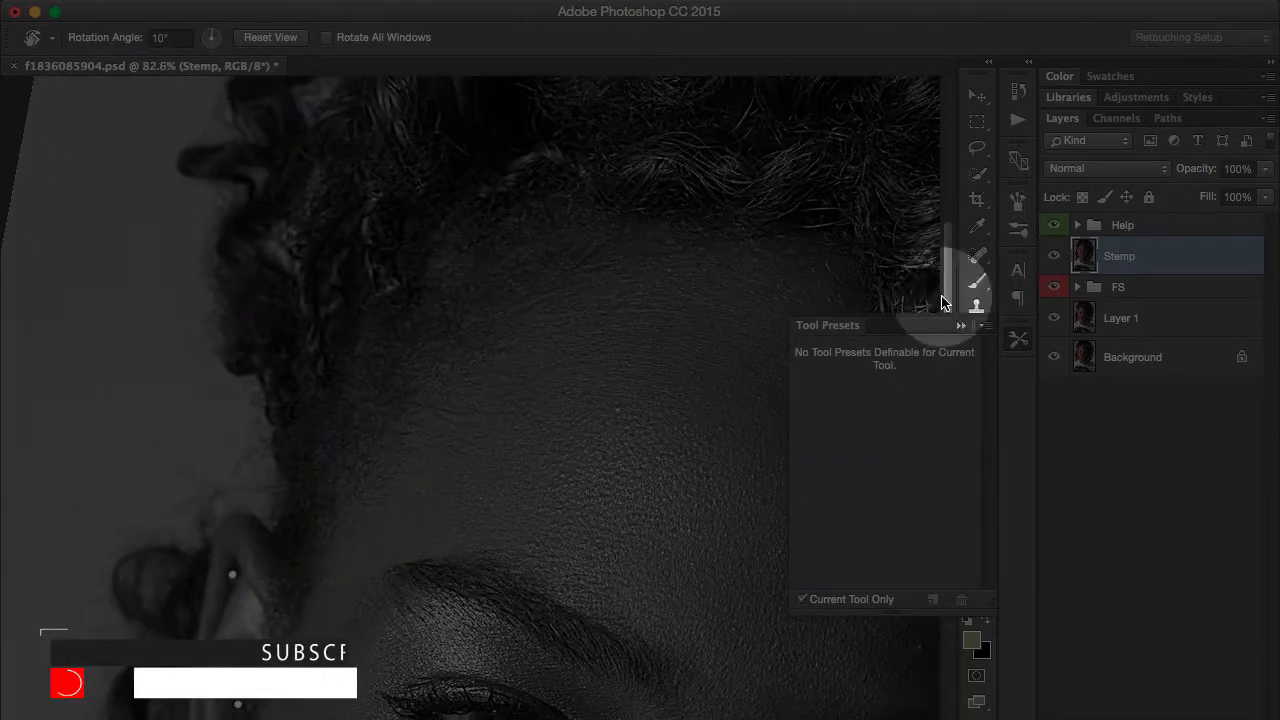
Clone clean skin over the dark patches above the eyebrow's outer end using the For Dark L 20F Clone Stamp preset.
{"action": "left_click", "coordinate": [1054, 225]}
{"action": "left_click", "coordinate": [1054, 225]}
{"action": "scroll", "coordinate": [489, 514], "scroll_direction": "up", "scroll_amount": 5}
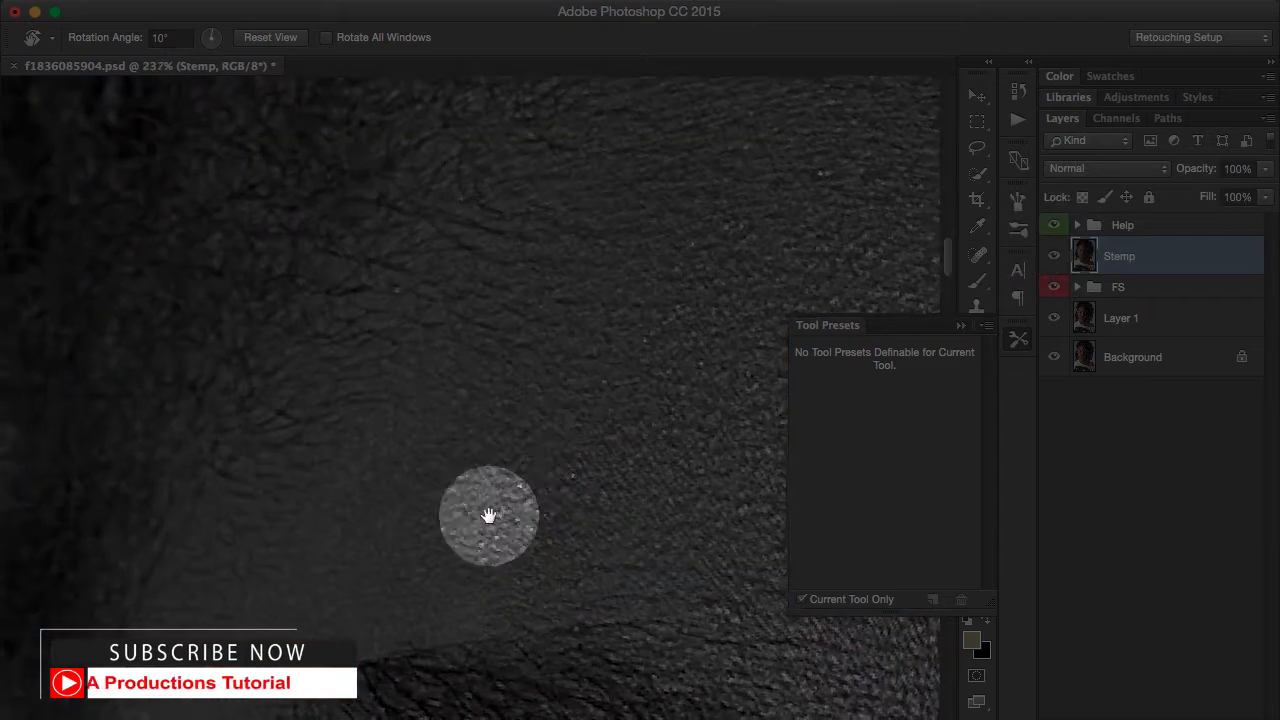
{"action": "key", "text": "s"}
{"action": "left_click", "coordinate": [888, 346]}
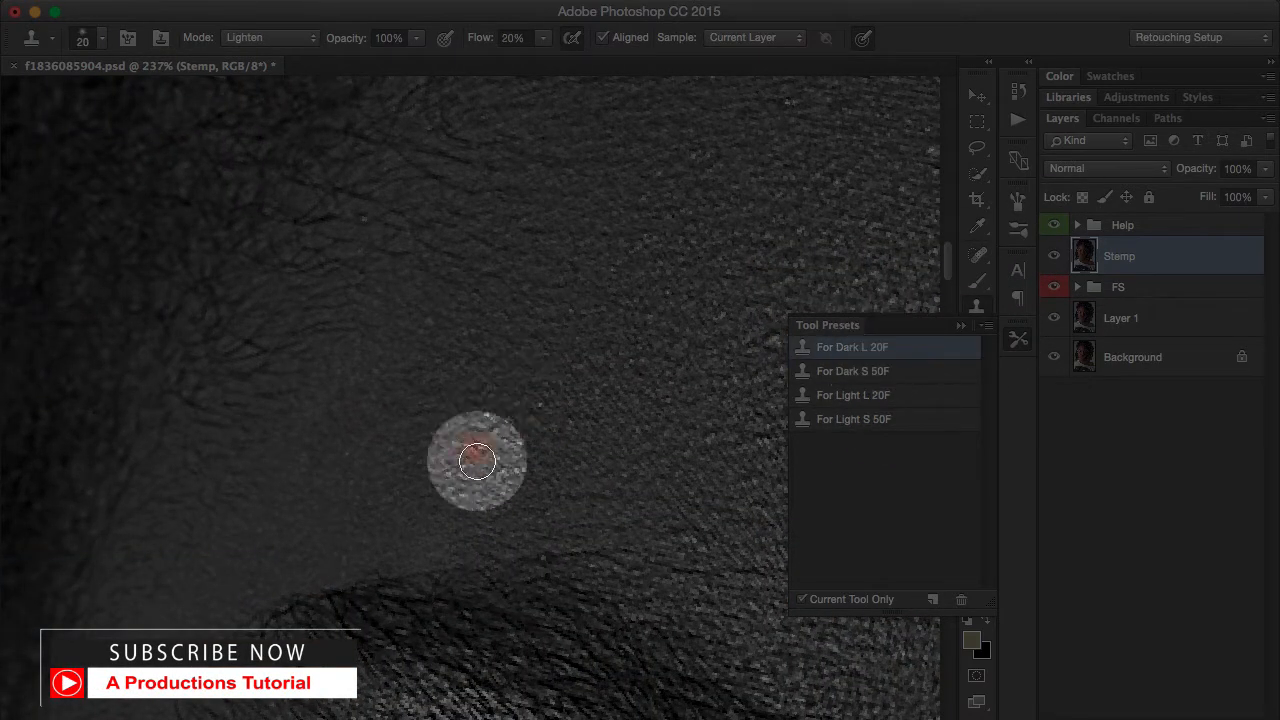
{"action": "left_click", "coordinate": [423, 440], "text": "alt"}
{"action": "left_click", "coordinate": [323, 466]}
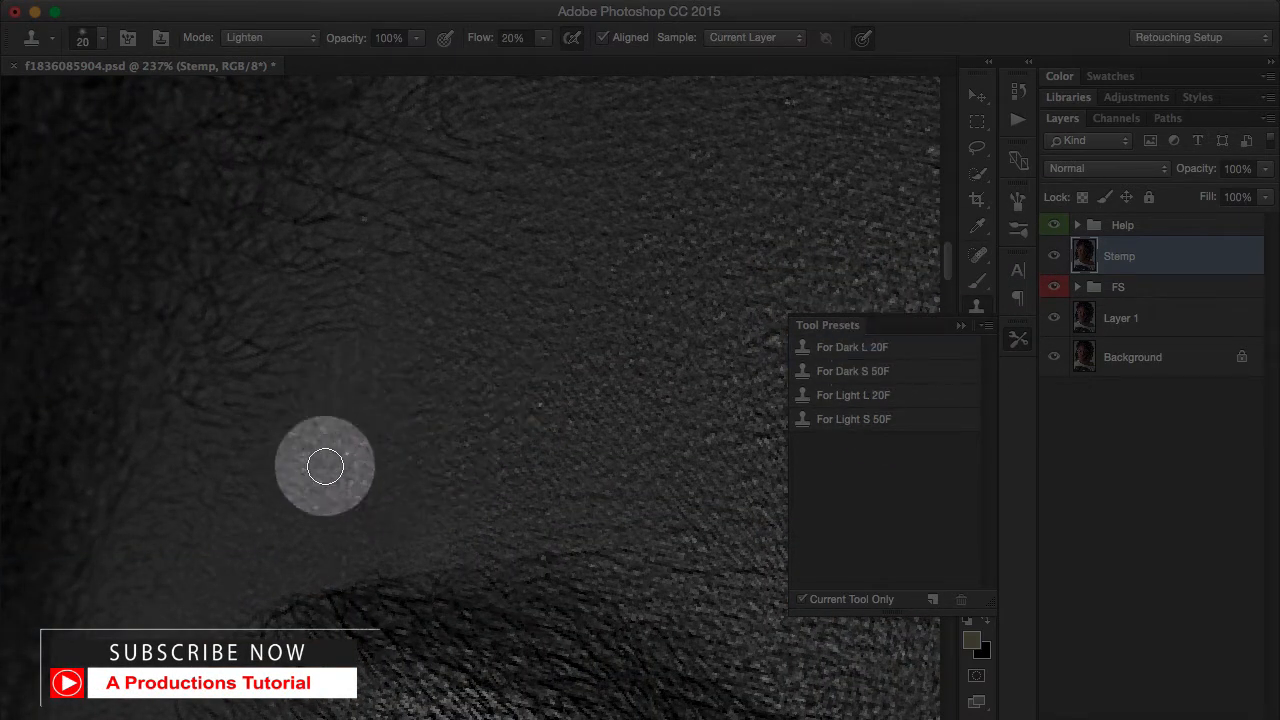
{"action": "left_click", "coordinate": [398, 360], "text": "alt"}
Hide the Help group to inspect the temple in colour, rotate the canvas to -22°, and show the group again.
{"action": "left_click", "coordinate": [1054, 225]}
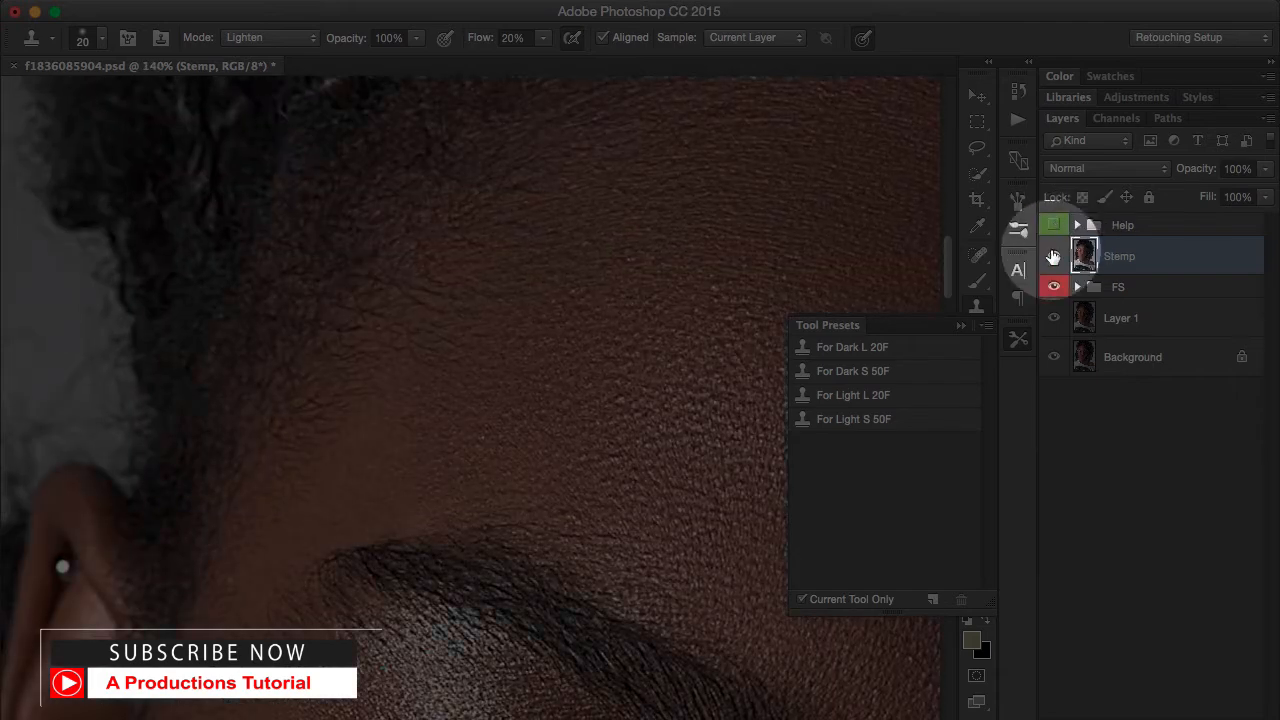
{"action": "scroll", "coordinate": [397, 500], "scroll_direction": "up", "scroll_amount": 3}
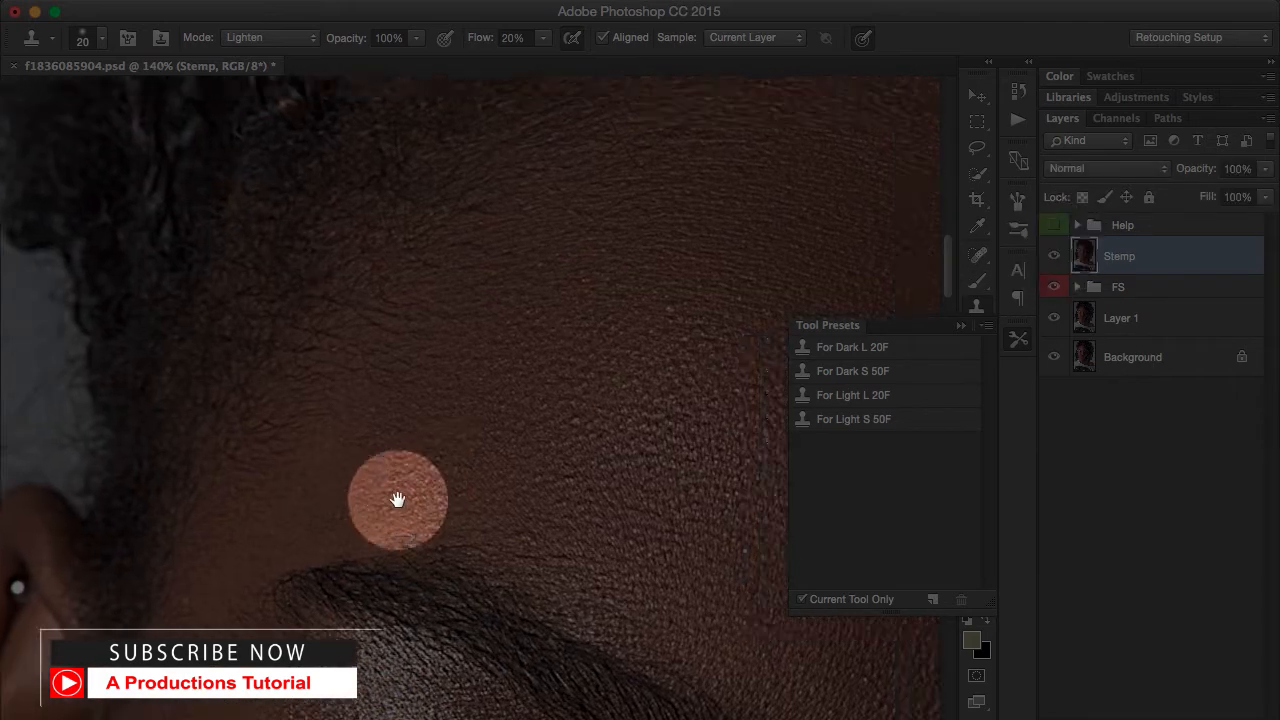
{"action": "key", "text": "r"}
{"action": "left_click_drag", "start_coordinate": [330, 511], "coordinate": [474, 486]}
{"action": "scroll", "coordinate": [474, 486], "scroll_direction": "up", "scroll_amount": 5}
{"action": "left_click", "coordinate": [1054, 225]}
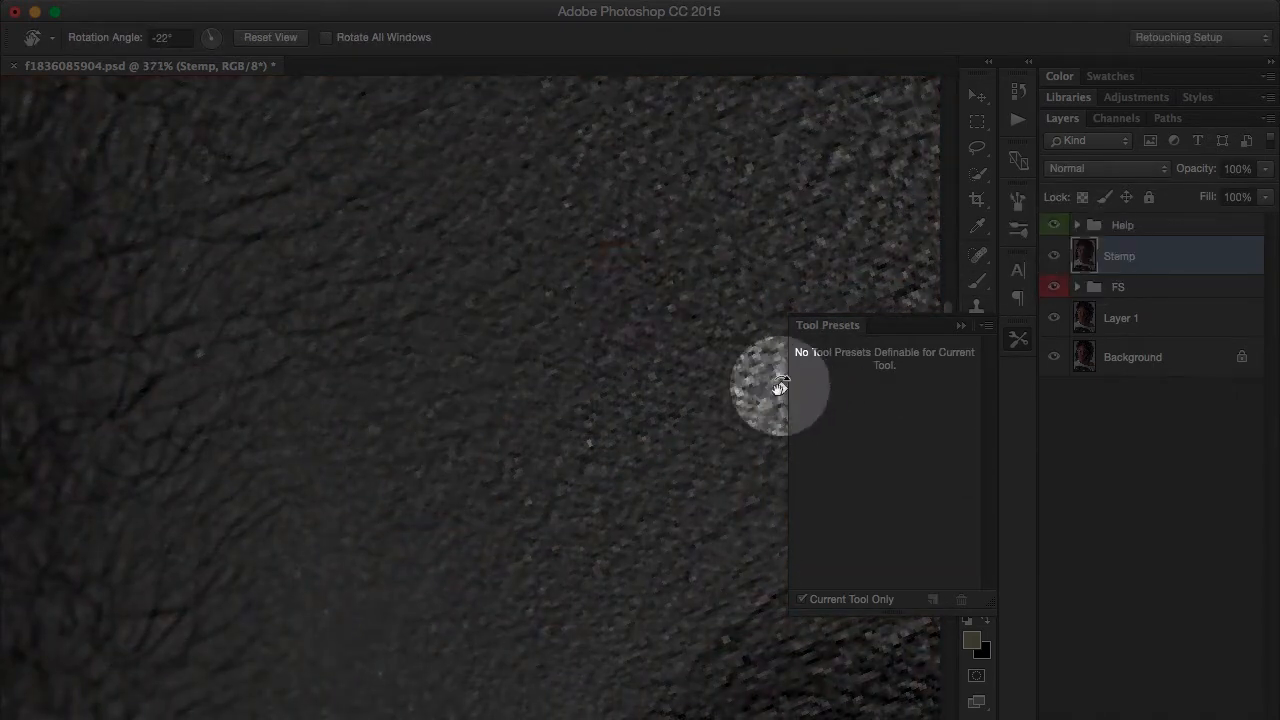
Clone skin over the fine dark hairs at the temple with the For Dark S 50F preset, toggling the Stemp layer to compare.
{"action": "key", "text": "s"}
{"action": "left_click", "coordinate": [854, 419]}
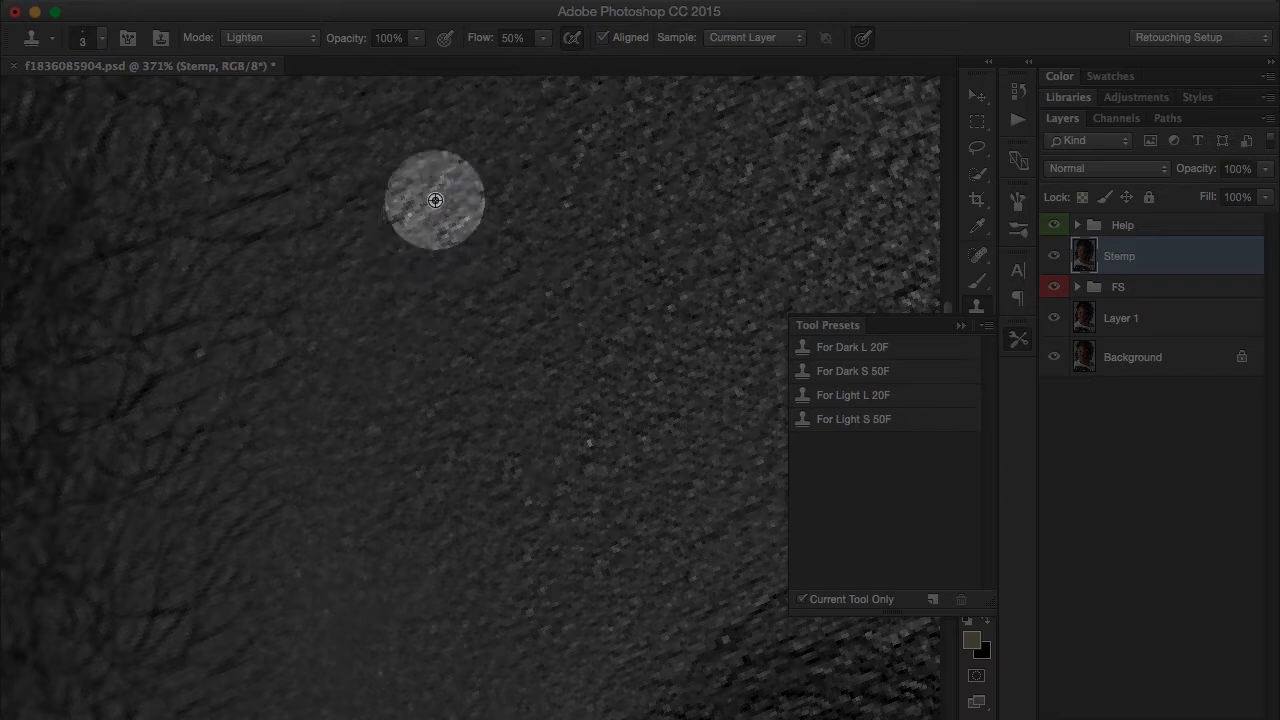
{"action": "left_click_drag", "start_coordinate": [366, 432], "coordinate": [301, 443]}
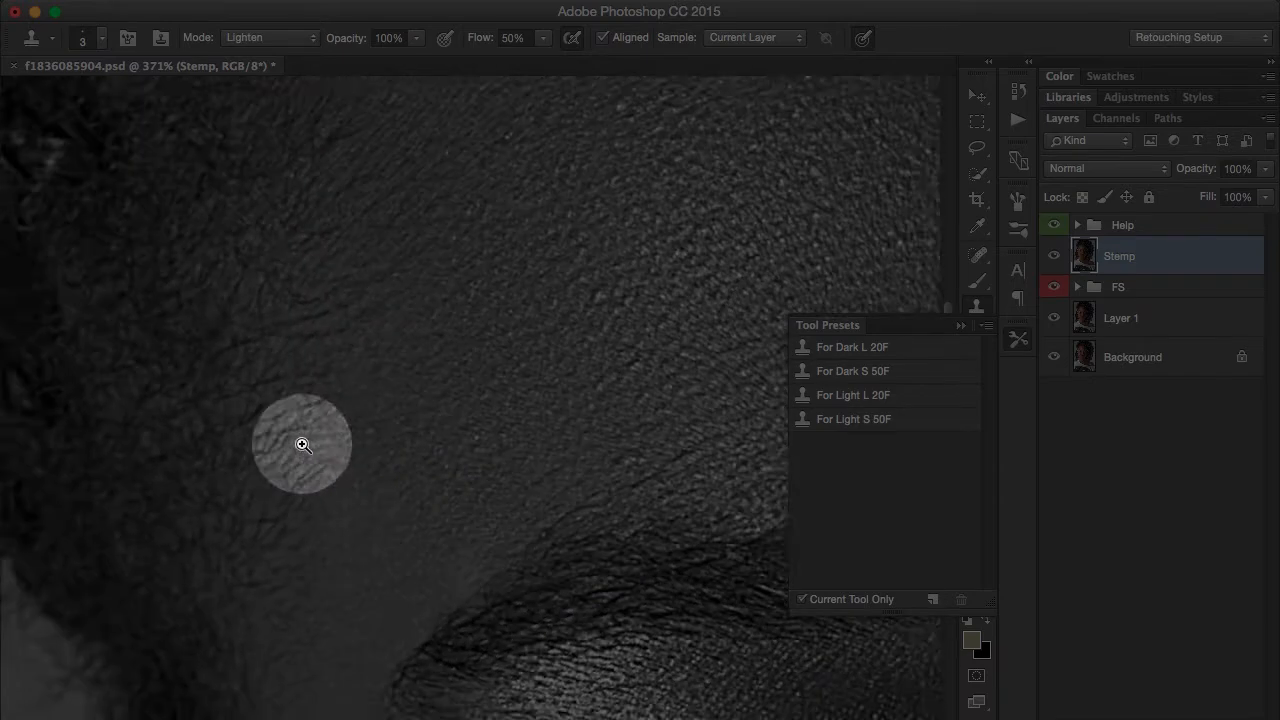
{"action": "left_click", "coordinate": [1054, 255]}
{"action": "left_click", "coordinate": [1054, 256]}
Switch to the For Dark L 20F preset for the temple skin and briefly toggle the Help group's visibility to check the colour.
{"action": "scroll", "coordinate": [386, 350], "scroll_direction": "up", "scroll_amount": 3}
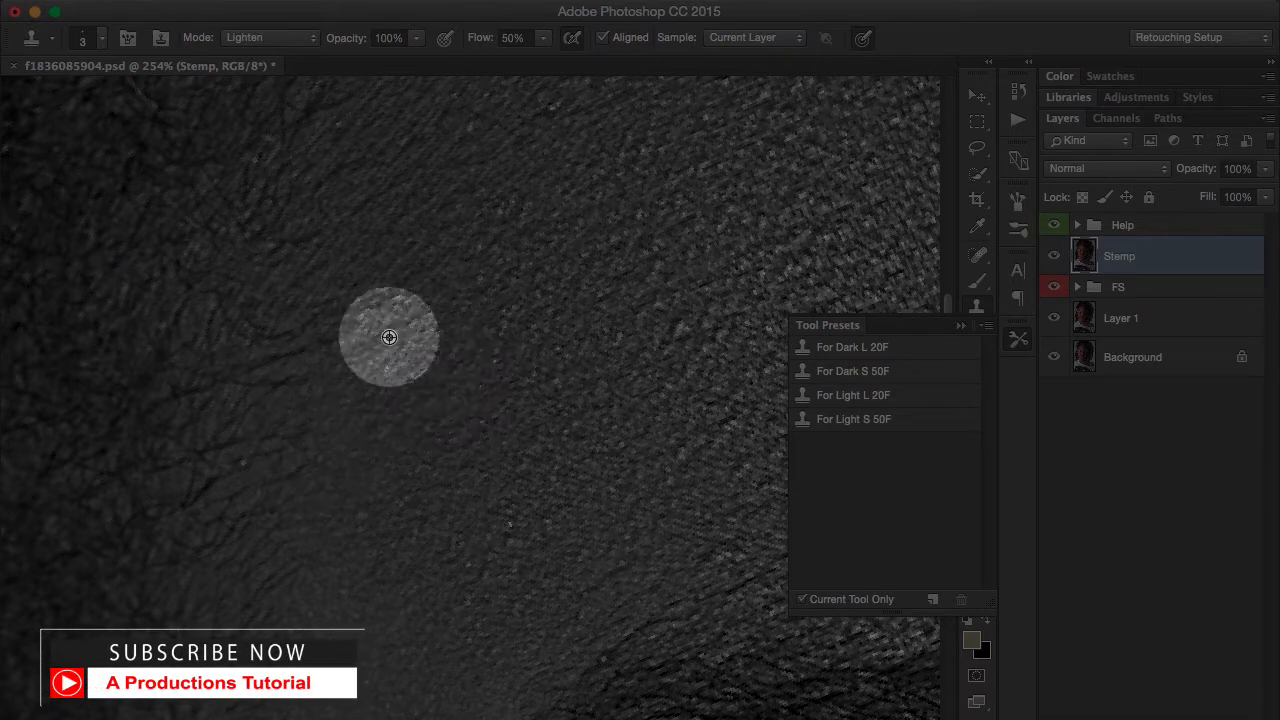
{"action": "left_click", "coordinate": [856, 350]}
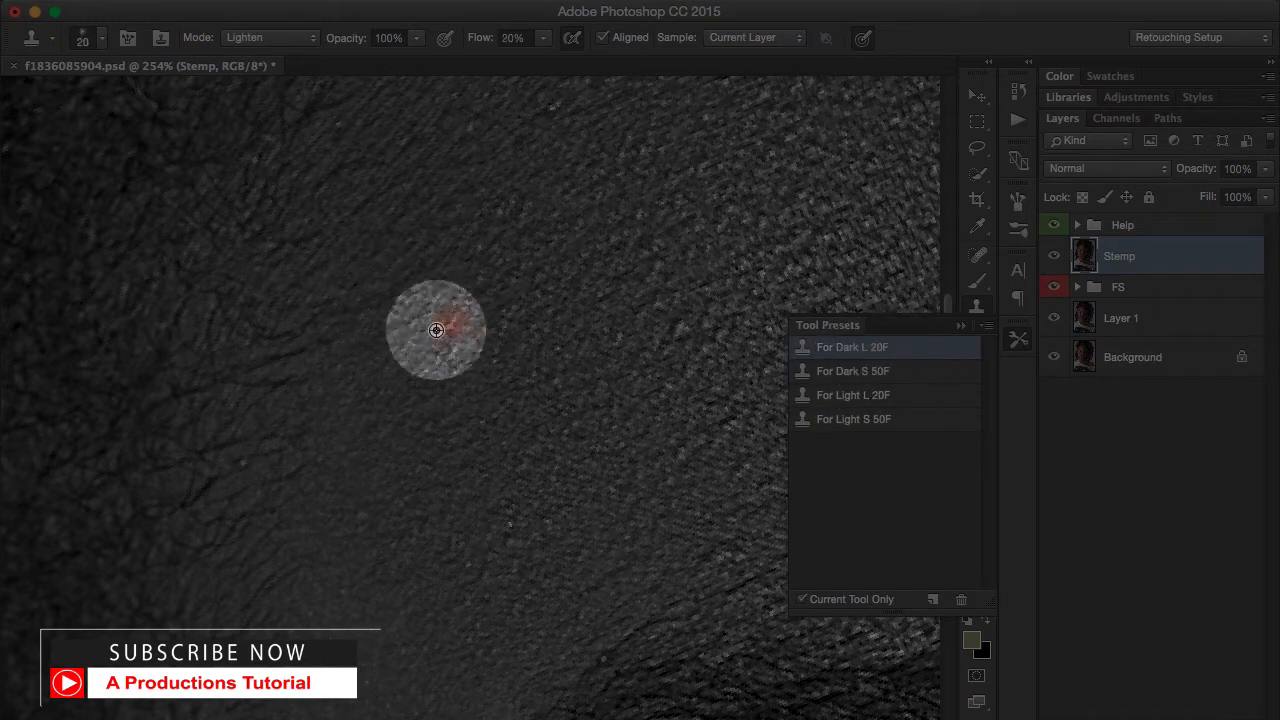
{"action": "left_click", "coordinate": [1053, 225]}
{"action": "left_click", "coordinate": [1053, 225]}
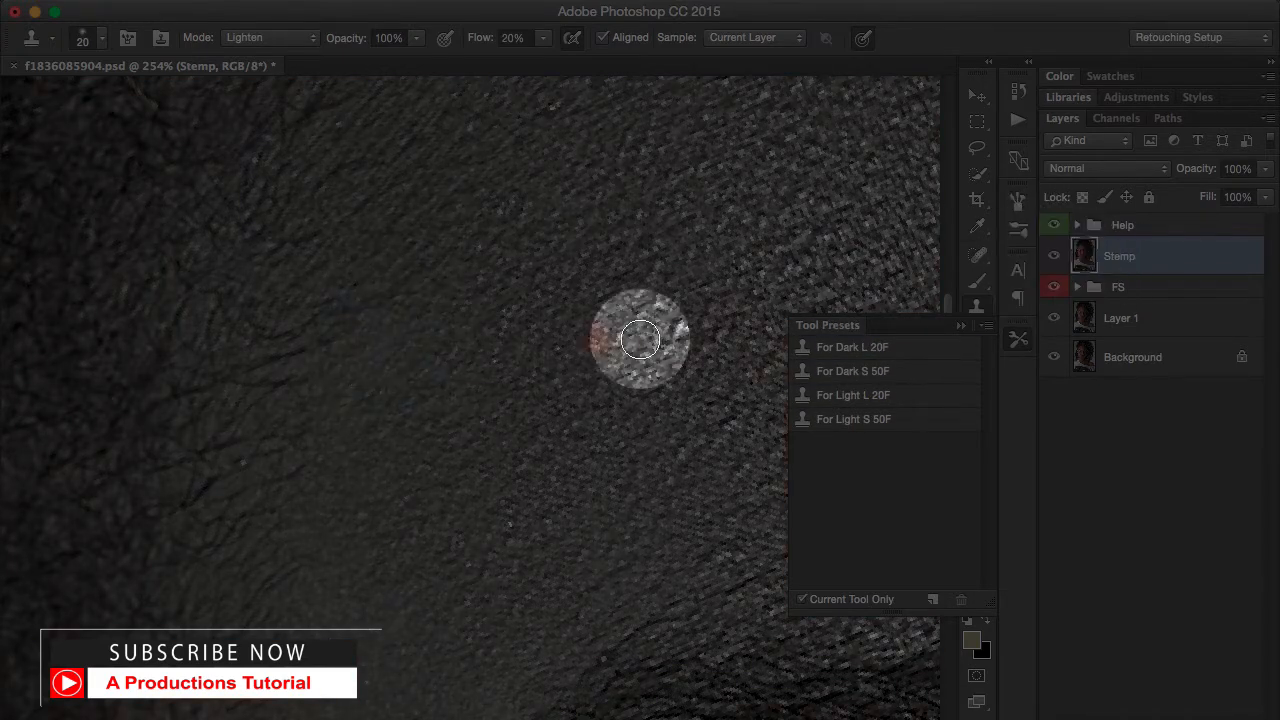
Sample skin beside the temple hairline and clone it over the stray dark hairs using the For Dark S 50F preset.
{"action": "left_click", "coordinate": [853, 371]}
{"action": "mouse_move", "coordinate": [329, 423]}
{"action": "left_mouse_down"}
{"action": "mouse_move", "coordinate": [268, 483]}
{"action": "mouse_move", "coordinate": [391, 425]}
{"action": "mouse_move", "coordinate": [426, 369]}
{"action": "left_mouse_up"}
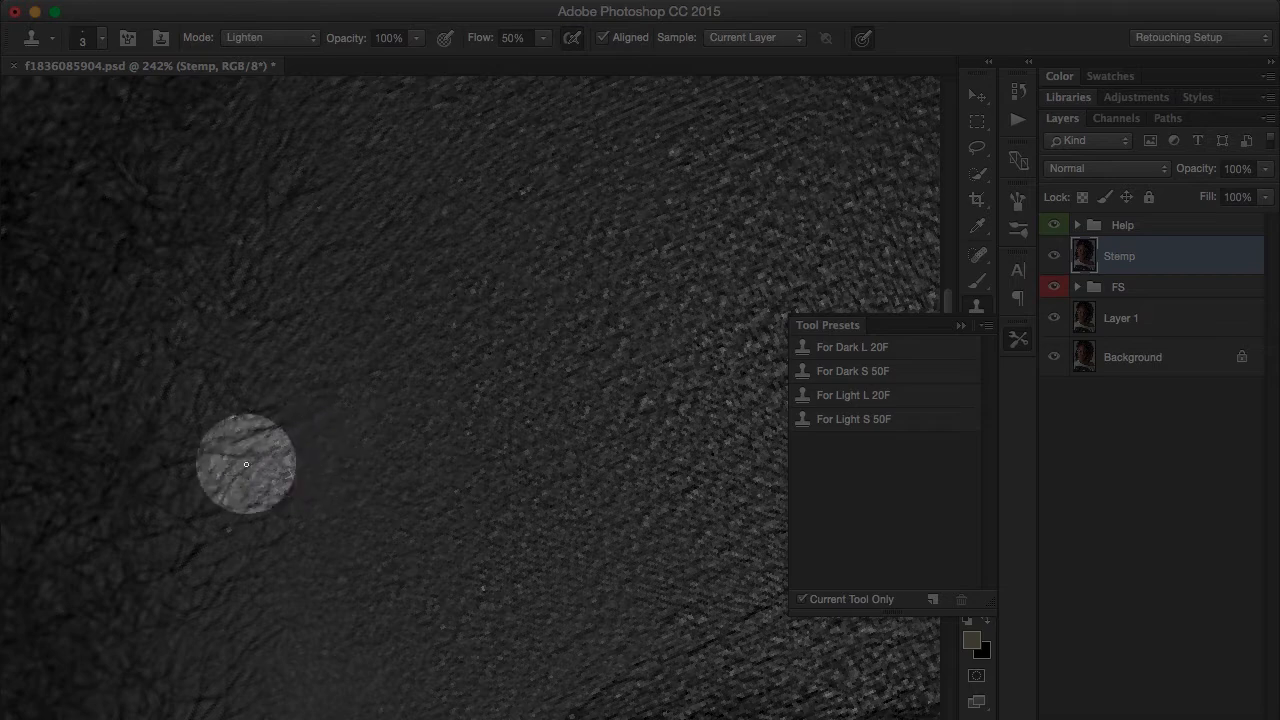
{"action": "left_click", "coordinate": [311, 515], "text": "alt"}
{"action": "left_click_drag", "start_coordinate": [291, 506], "coordinate": [296, 523]}
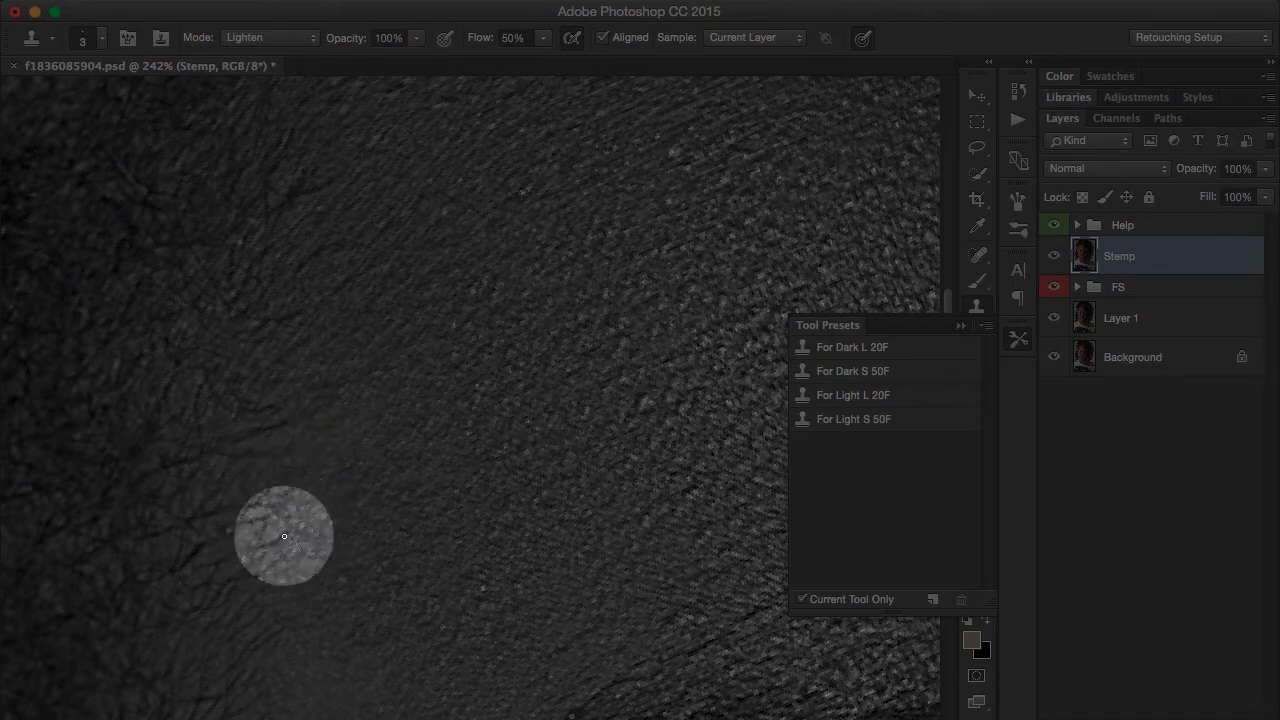
Clone darker skin over the bright specks on the shaded forehead near the hairline using the For Light S 50F preset.
{"action": "scroll", "coordinate": [278, 528], "scroll_direction": "down", "scroll_amount": 5}
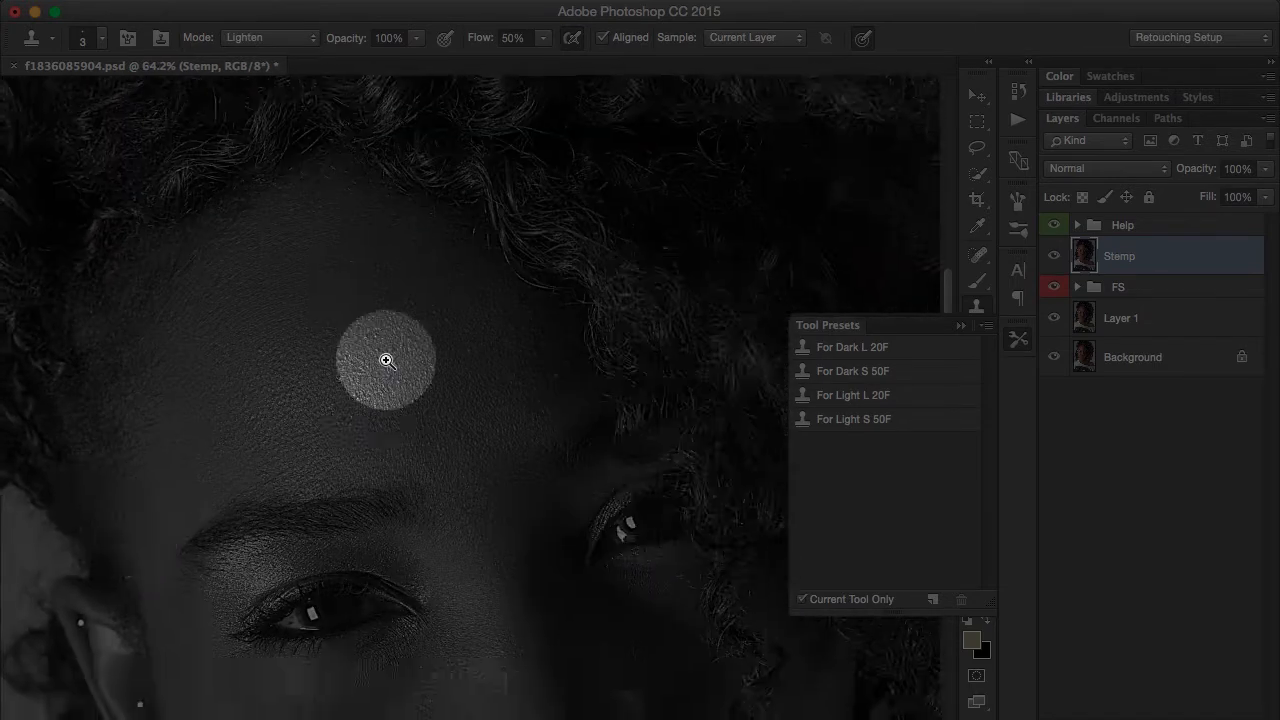
{"action": "scroll", "coordinate": [386, 360], "scroll_direction": "up", "scroll_amount": 7}
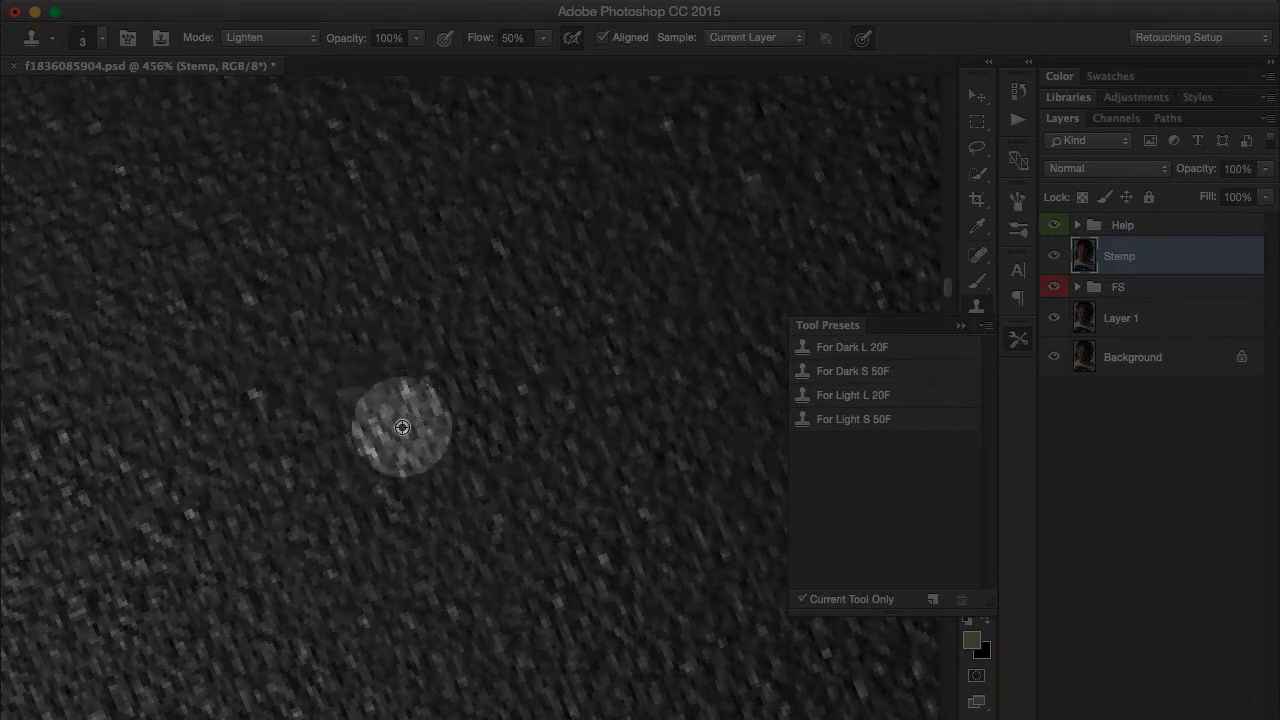
{"action": "scroll", "coordinate": [338, 413], "scroll_direction": "down", "scroll_amount": 4}
{"action": "scroll", "coordinate": [371, 324], "scroll_direction": "up", "scroll_amount": 2}
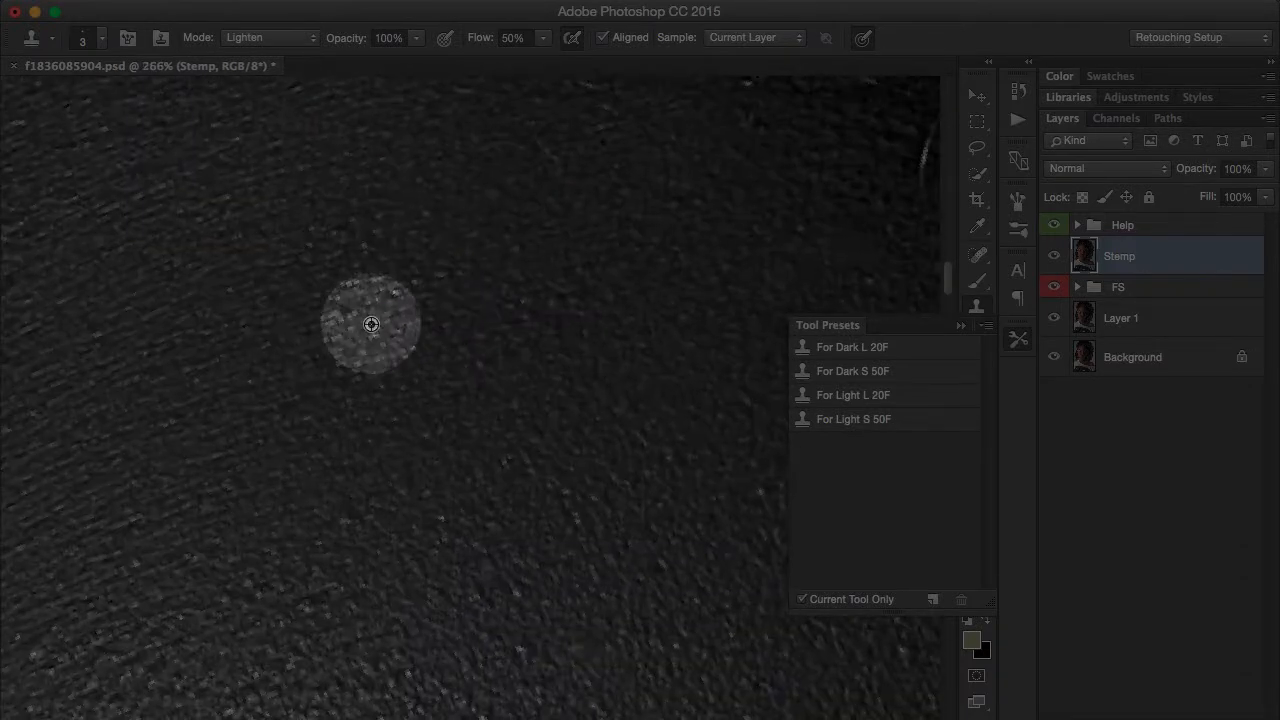
{"action": "scroll", "coordinate": [350, 312], "scroll_direction": "up", "scroll_amount": 2}
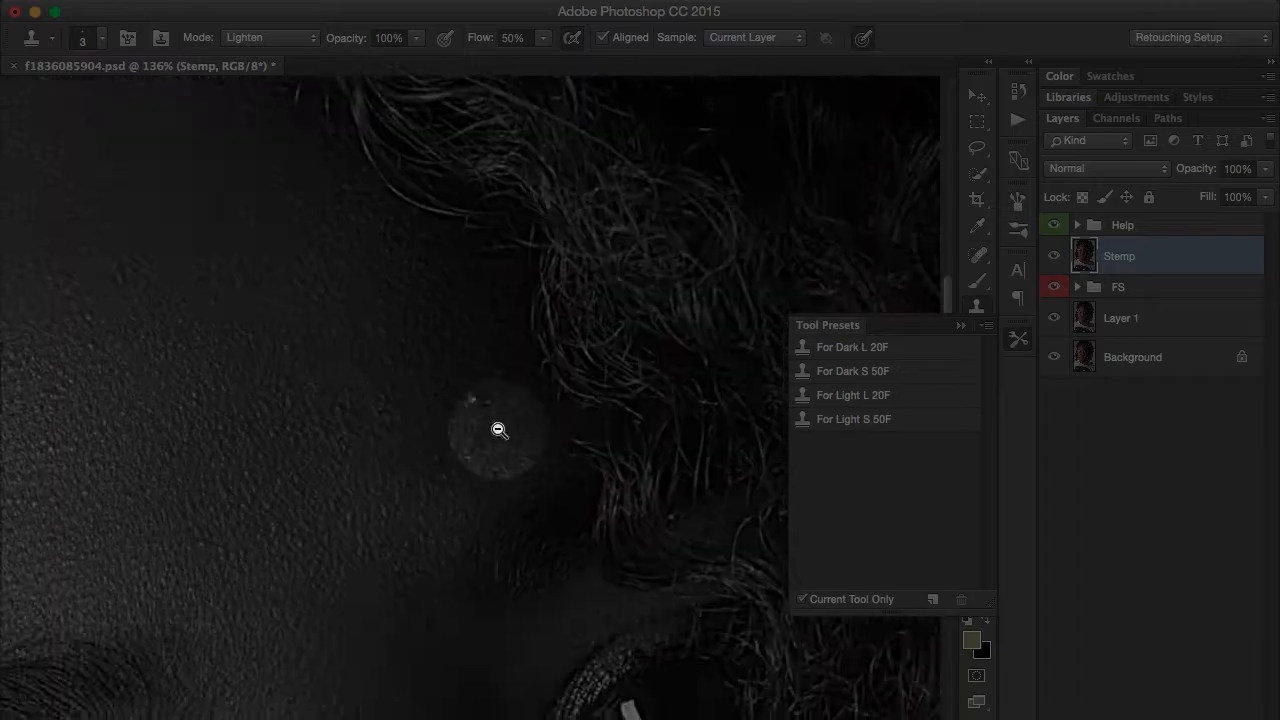
{"action": "left_click", "coordinate": [853, 419]}
{"action": "left_click", "coordinate": [458, 384], "text": "alt"}
{"action": "left_click", "coordinate": [445, 366]}
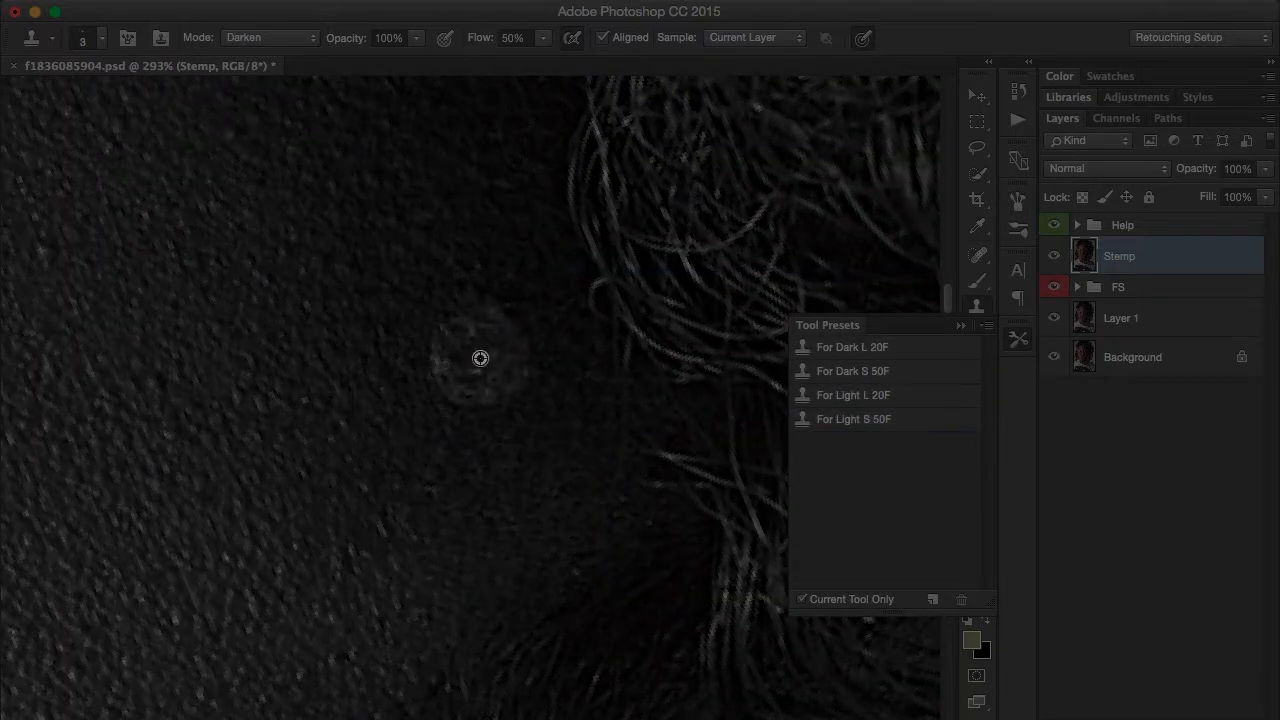
{"action": "left_click_drag", "start_coordinate": [397, 520], "coordinate": [404, 437]}
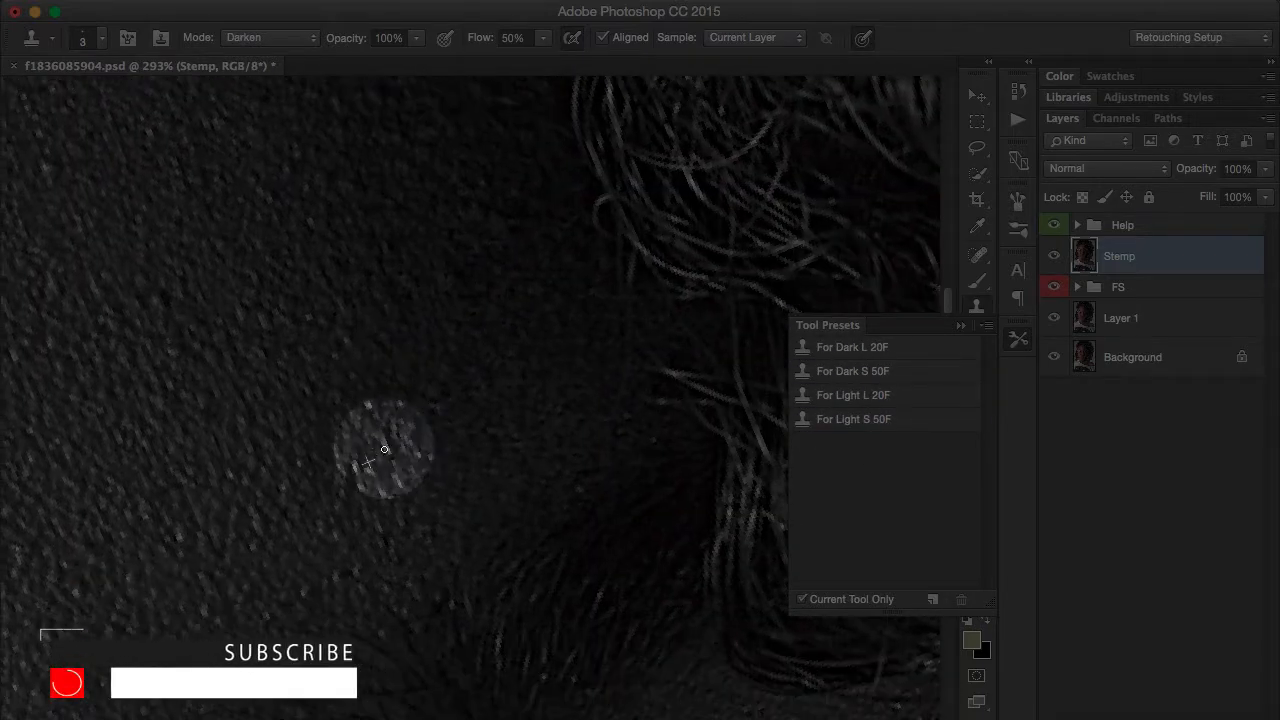
{"action": "left_click", "coordinate": [365, 425], "text": "alt"}
{"action": "left_click", "coordinate": [366, 406]}
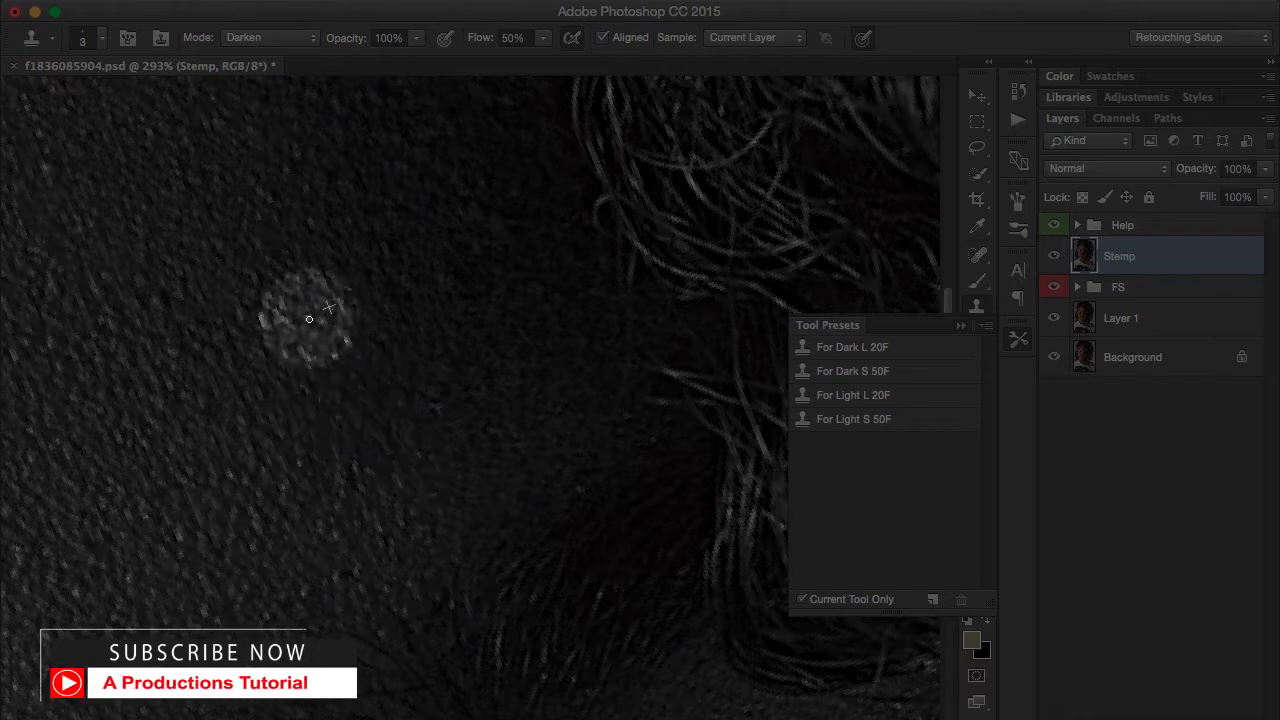
Clone over the bright specks on the skin between the eyebrows with the For Light S 50F preset.
{"action": "scroll", "coordinate": [325, 276], "scroll_direction": "down", "scroll_amount": 5}
{"action": "scroll", "coordinate": [391, 423], "scroll_direction": "up", "scroll_amount": 6}
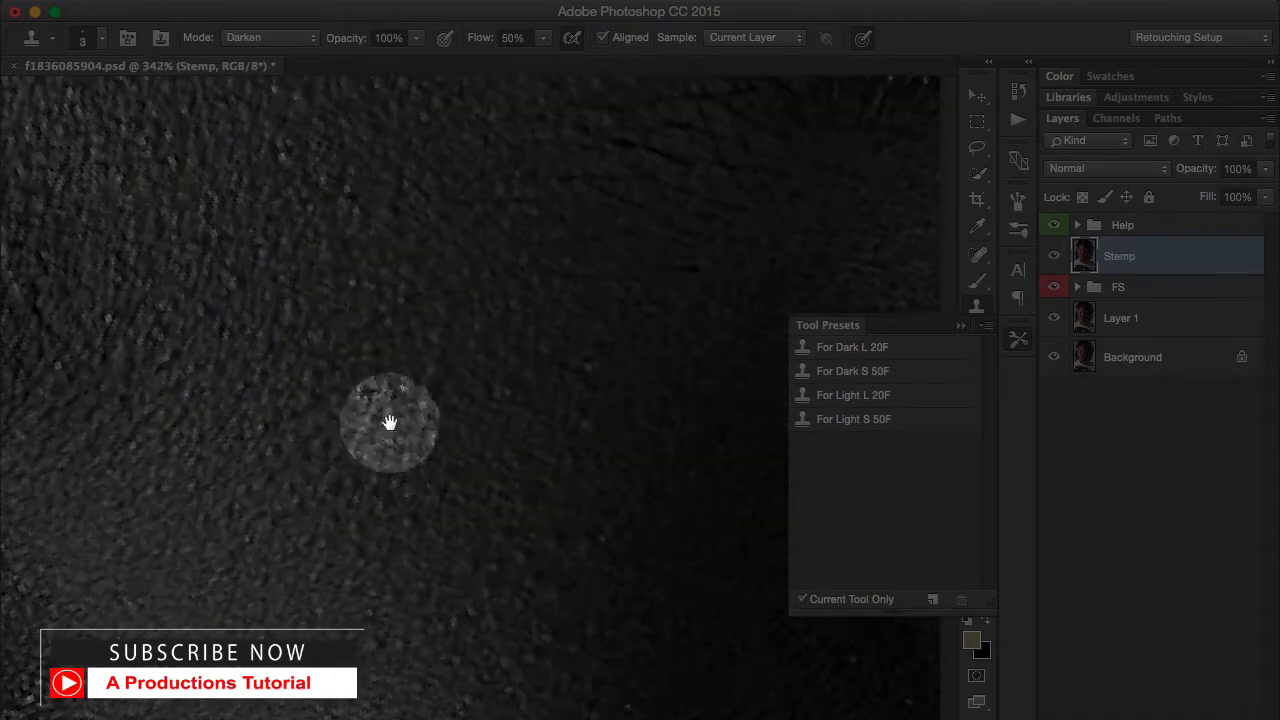
{"action": "left_click", "coordinate": [857, 397]}
{"action": "left_click", "coordinate": [857, 421]}
{"action": "left_click_drag", "start_coordinate": [449, 472], "coordinate": [419, 554]}
Sample clean skin and clone it over the dark spots between the eyebrows using the For Dark S 50F preset.
{"action": "left_click", "coordinate": [853, 371]}
{"action": "left_click", "coordinate": [410, 345], "text": "alt"}
{"action": "left_click", "coordinate": [388, 354]}
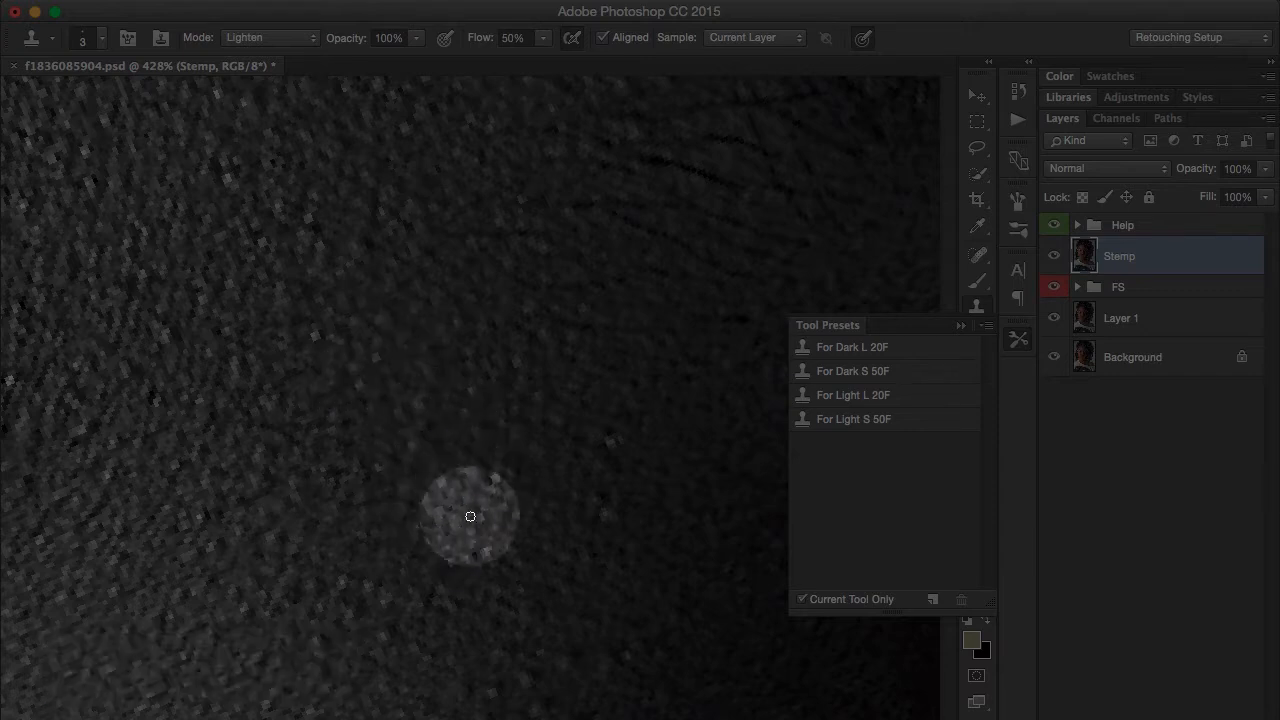
{"action": "key", "text": "super+minus"}
{"action": "key", "text": "super+minus"}
{"action": "key", "text": "super+minus"}
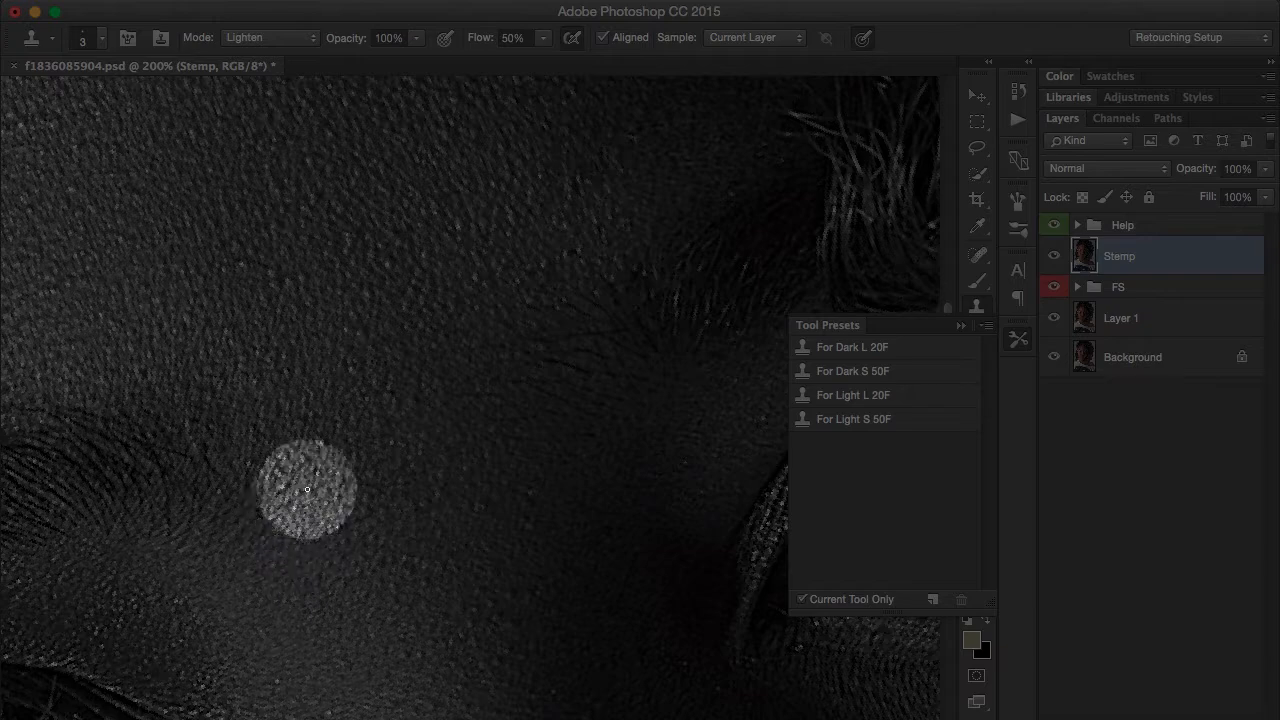
{"action": "scroll", "coordinate": [372, 511], "scroll_direction": "up", "scroll_amount": 2}
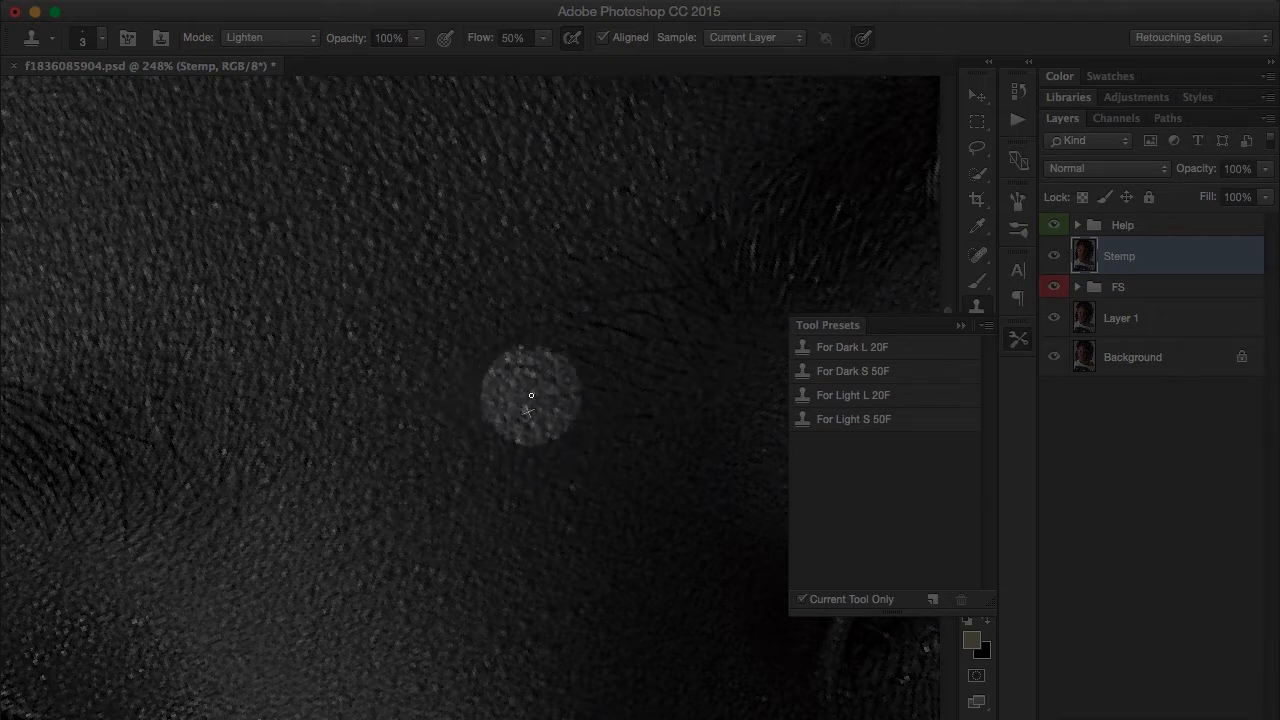
Expand the Help group and set the Black & White 1 adjustment layer's blend mode to Color.
{"action": "left_click_drag", "start_coordinate": [471, 494], "coordinate": [281, 582]}
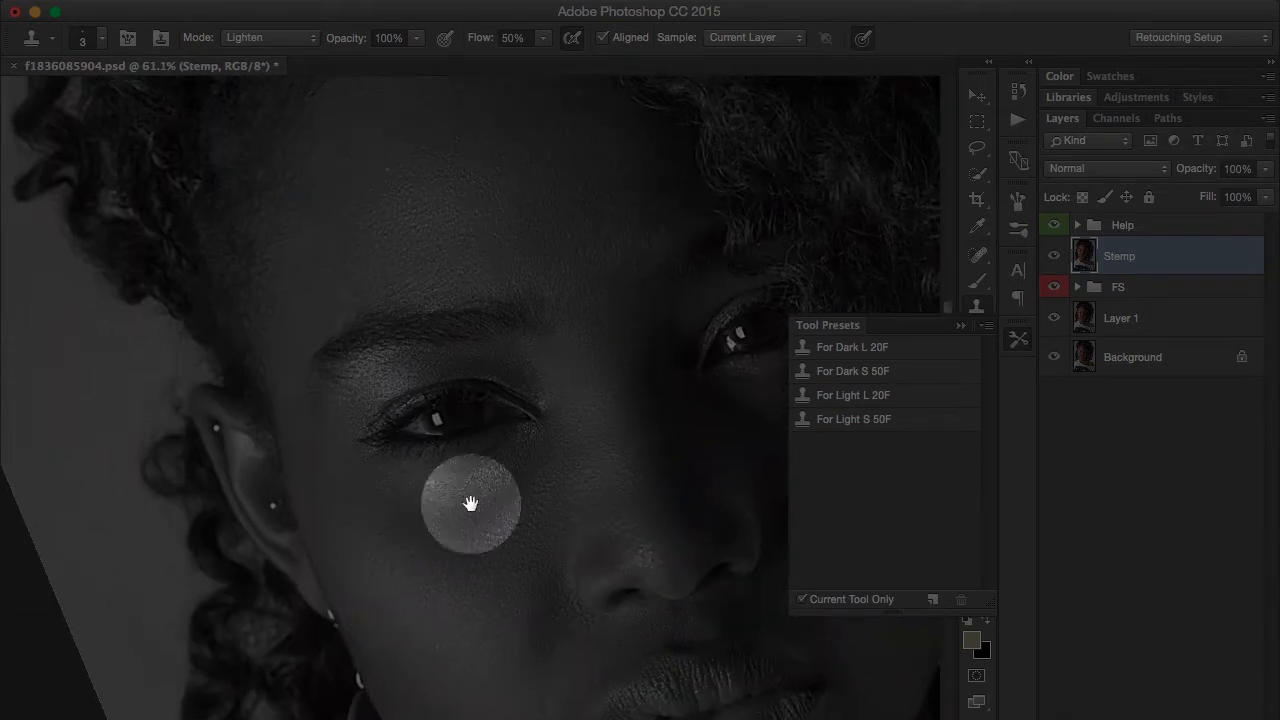
{"action": "left_click", "coordinate": [1077, 225]}
{"action": "left_click", "coordinate": [1177, 292]}
{"action": "left_click", "coordinate": [1105, 168]}
{"action": "left_click", "coordinate": [1075, 606]}
Select the Stemp layer and clone over the dark spots on the smooth skin beside the light background with For Dark L 20F.
{"action": "left_click_drag", "start_coordinate": [433, 288], "coordinate": [337, 165]}
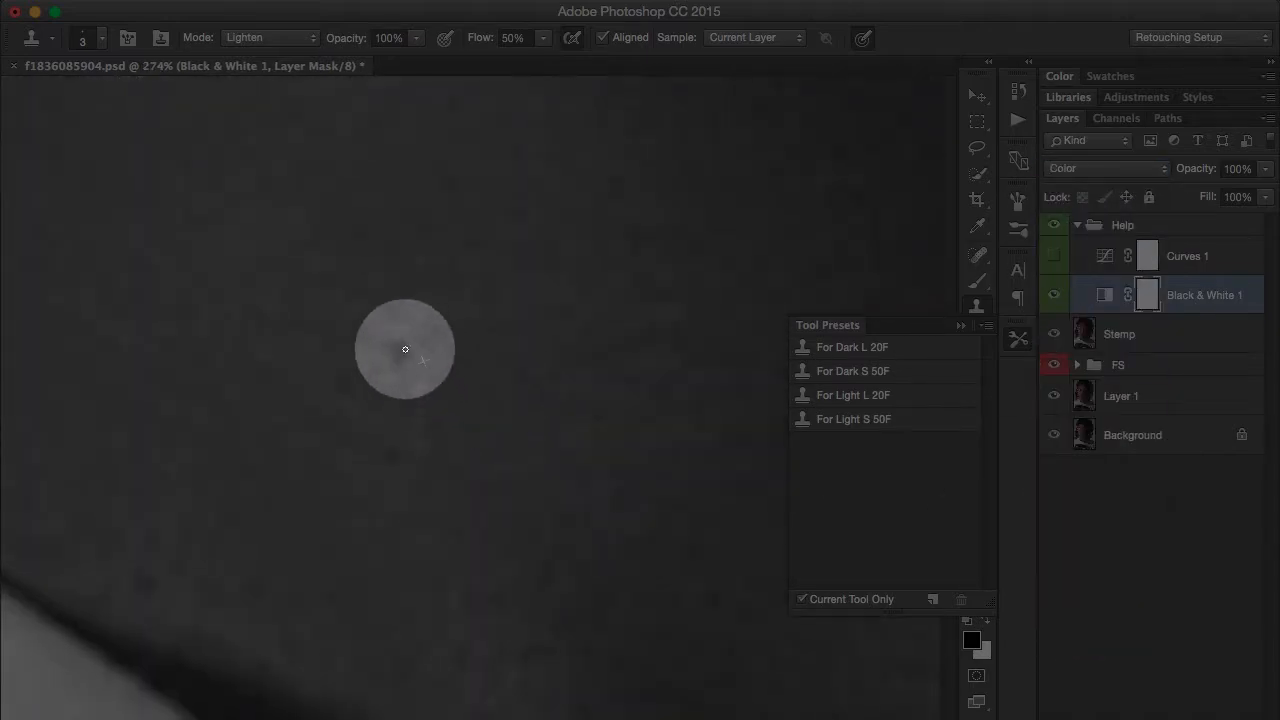
{"action": "left_click", "coordinate": [1090, 338]}
{"action": "left_click", "coordinate": [844, 349]}
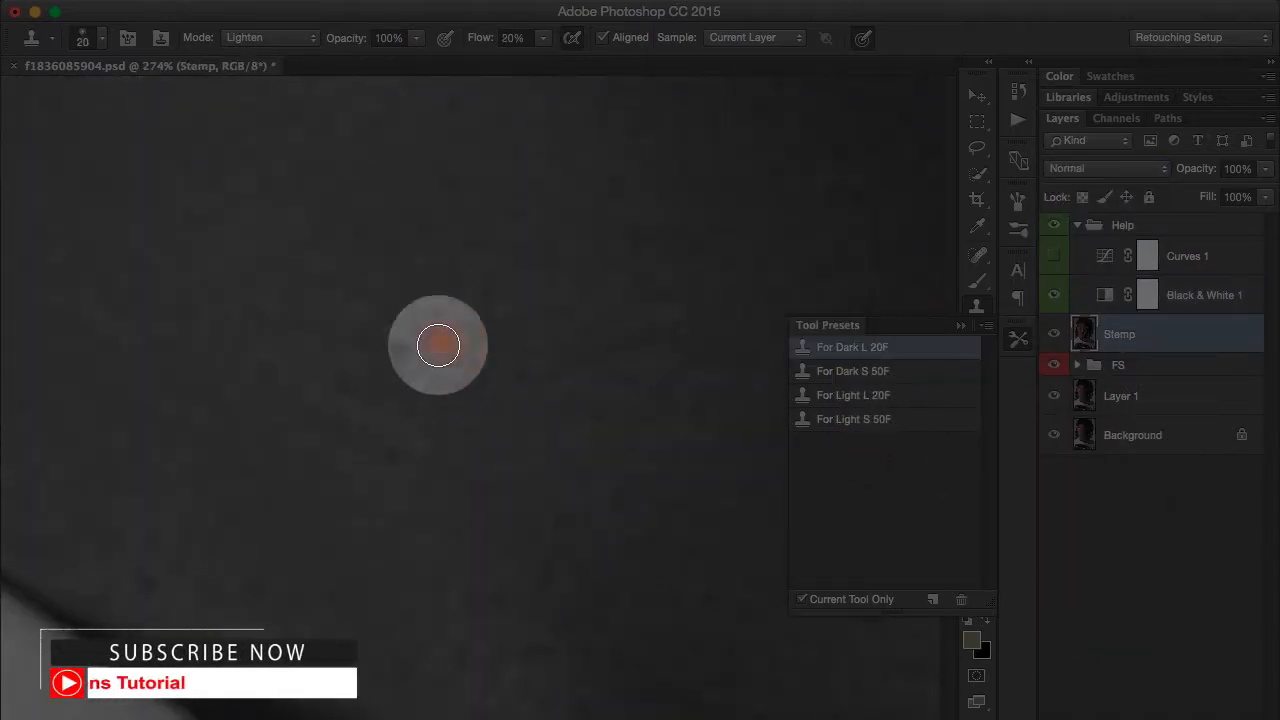
{"action": "left_click", "coordinate": [398, 349]}
{"action": "left_click", "coordinate": [394, 454]}
{"action": "left_click", "coordinate": [137, 580]}
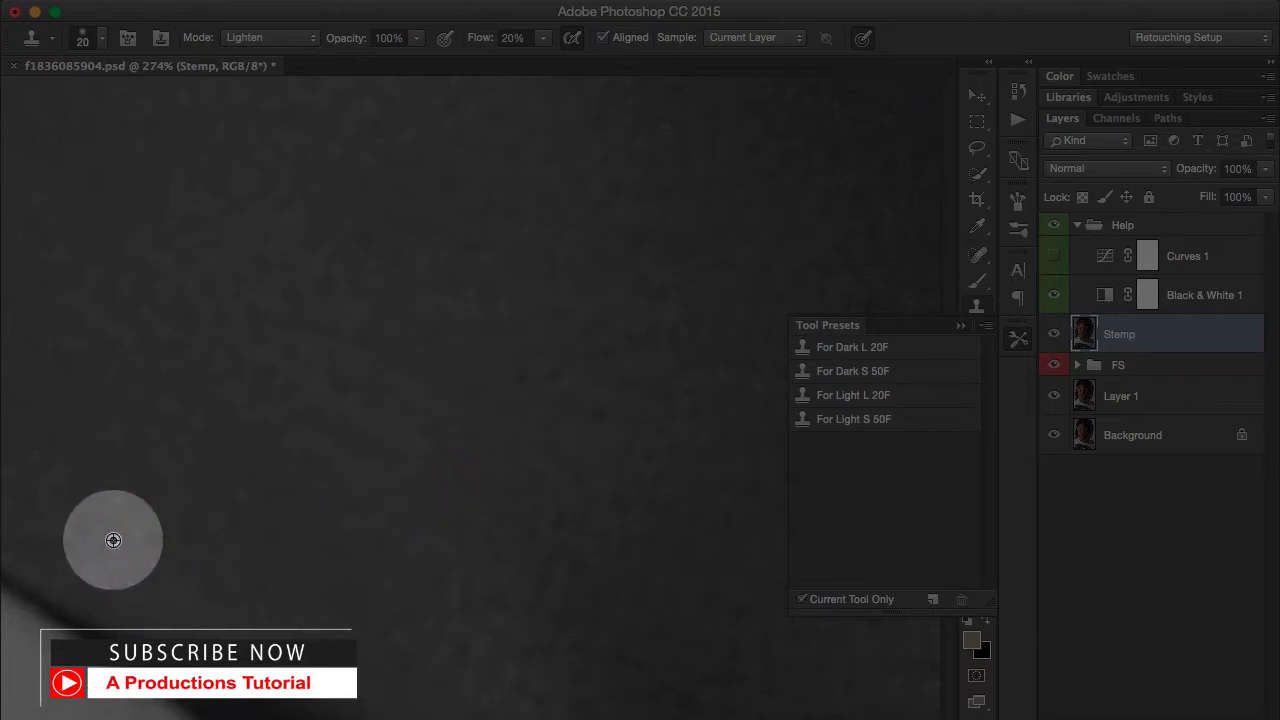
{"action": "left_click_drag", "start_coordinate": [309, 520], "coordinate": [200, 522]}
{"action": "left_click_drag", "start_coordinate": [247, 280], "coordinate": [275, 550]}
Set the Lighten brush size to 9 px and clone clean skin over the dark spots on the nose tip and lower edge.
{"action": "mouse_move", "coordinate": [250, 243]}
{"action": "left_mouse_down"}
{"action": "mouse_move", "coordinate": [414, 234]}
{"action": "mouse_move", "coordinate": [334, 383]}
{"action": "mouse_move", "coordinate": [320, 348]}
{"action": "left_mouse_up"}
{"action": "left_click", "coordinate": [360, 371], "text": "alt"}
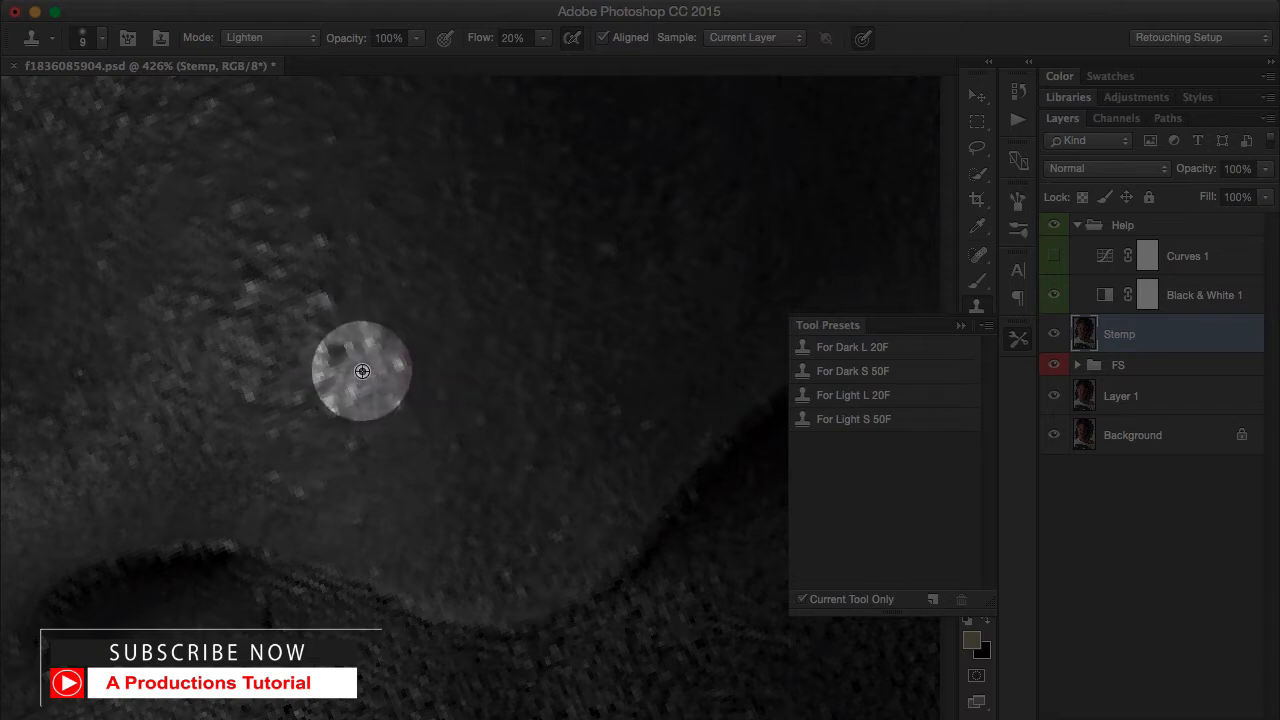
{"action": "left_click", "coordinate": [333, 352]}
{"action": "left_click", "coordinate": [528, 578], "text": "alt"}
{"action": "left_click", "coordinate": [498, 578]}
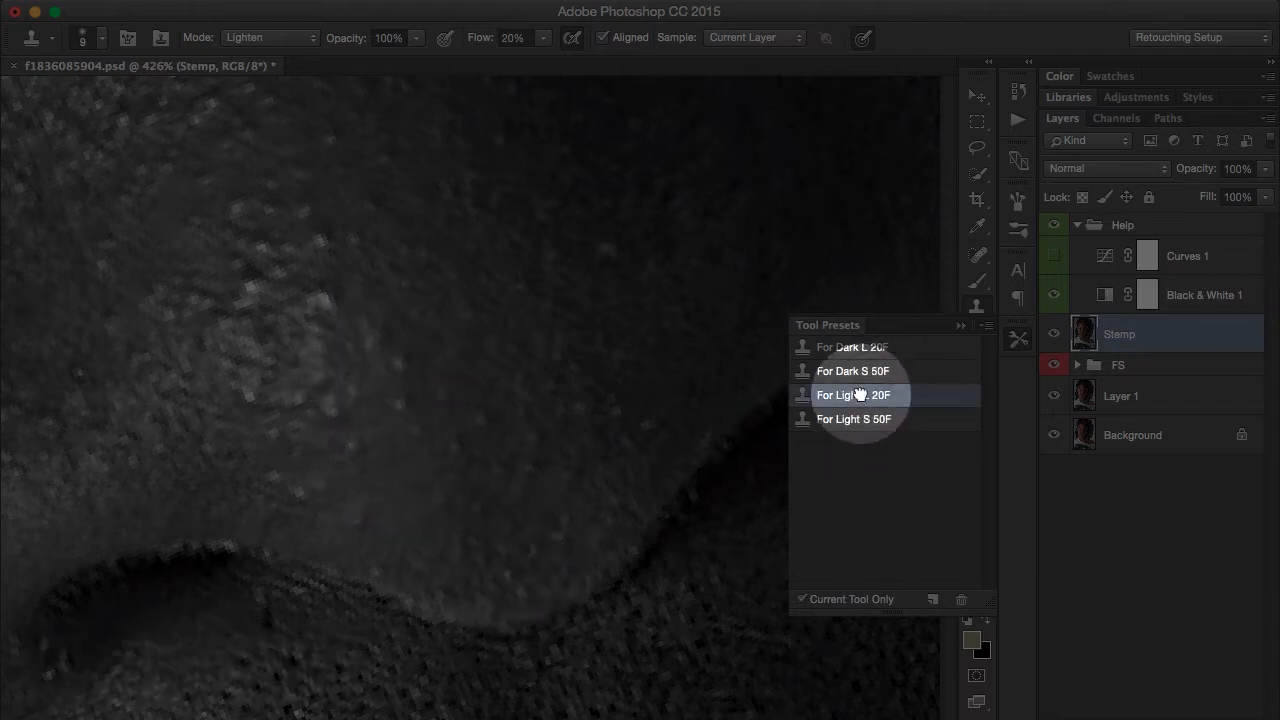
Clone over the bright specks along the nose's lower edge and shaded side using the For Light S 50F preset.
{"action": "left_click", "coordinate": [853, 419]}
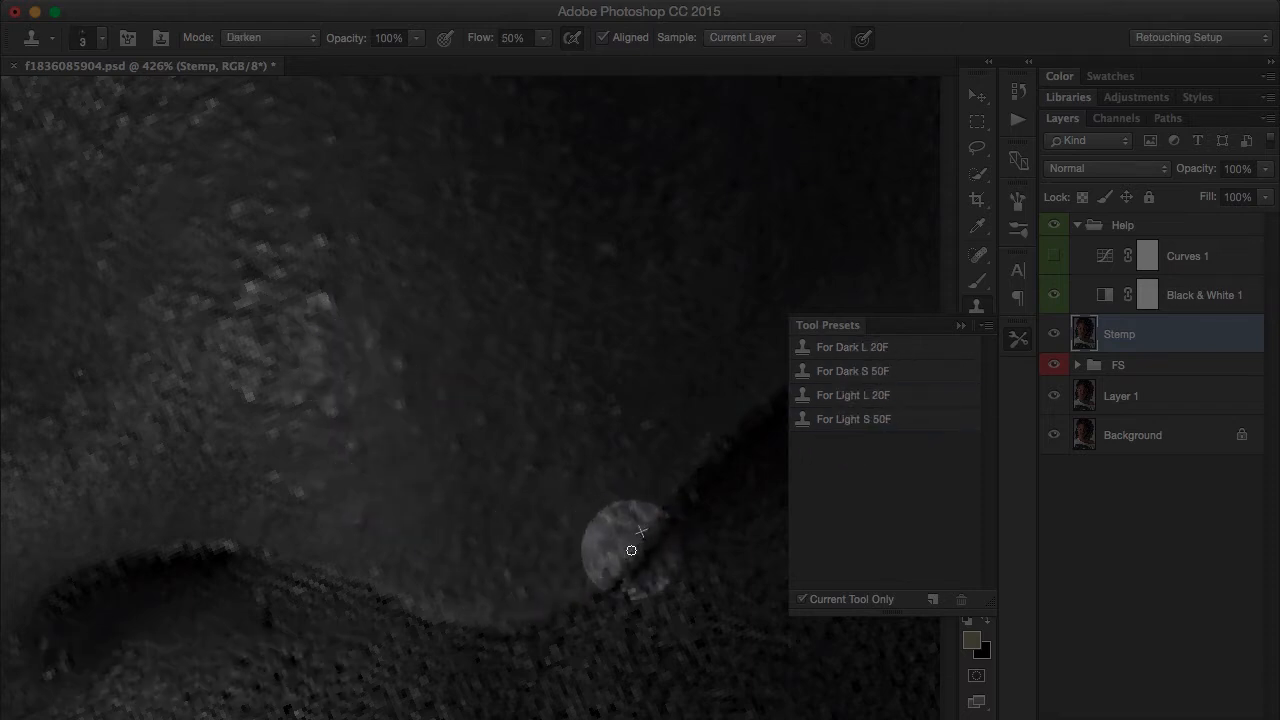
{"action": "left_click", "coordinate": [732, 419], "text": "alt"}
{"action": "left_click", "coordinate": [707, 435]}
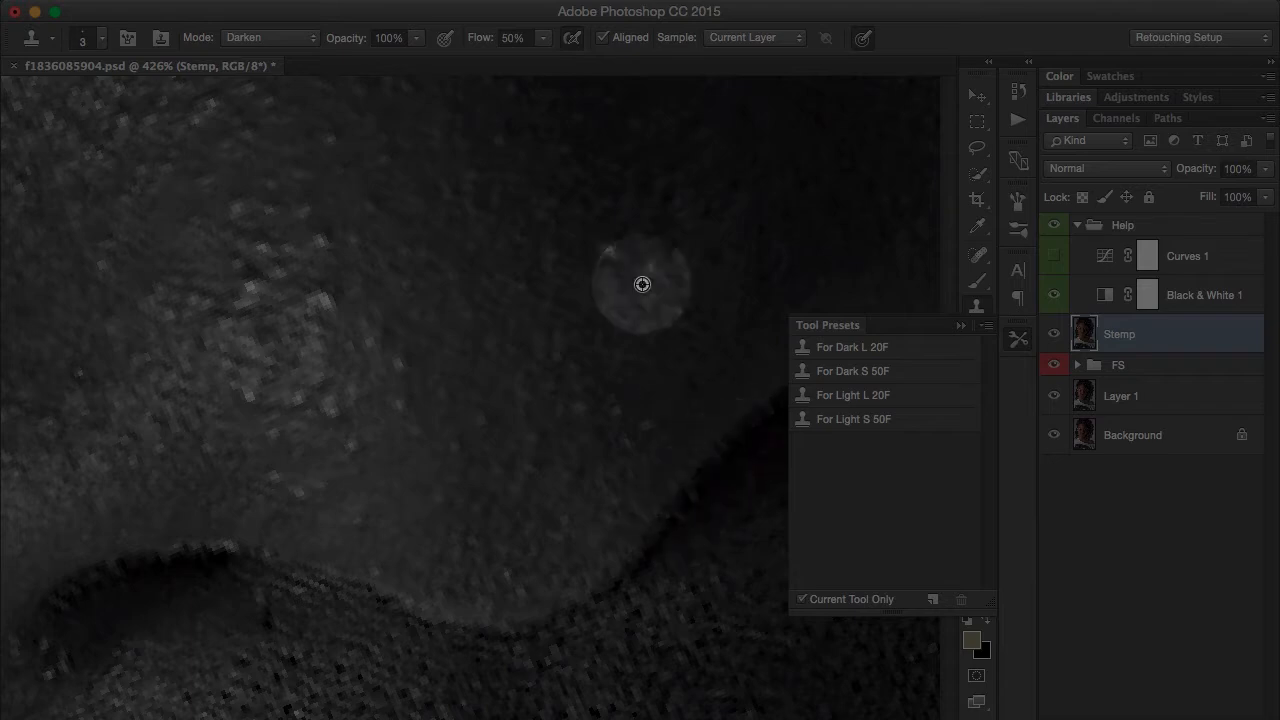
{"action": "left_click", "coordinate": [641, 252], "text": "alt"}
{"action": "left_click", "coordinate": [606, 247]}
Repeatedly sample nearby skin and clone it over the bright specks around the nose tip's highlight with the 3 px Darken brush.
{"action": "left_click", "coordinate": [348, 250], "text": "alt"}
{"action": "left_click", "coordinate": [322, 251]}
{"action": "left_click", "coordinate": [366, 303], "text": "alt"}
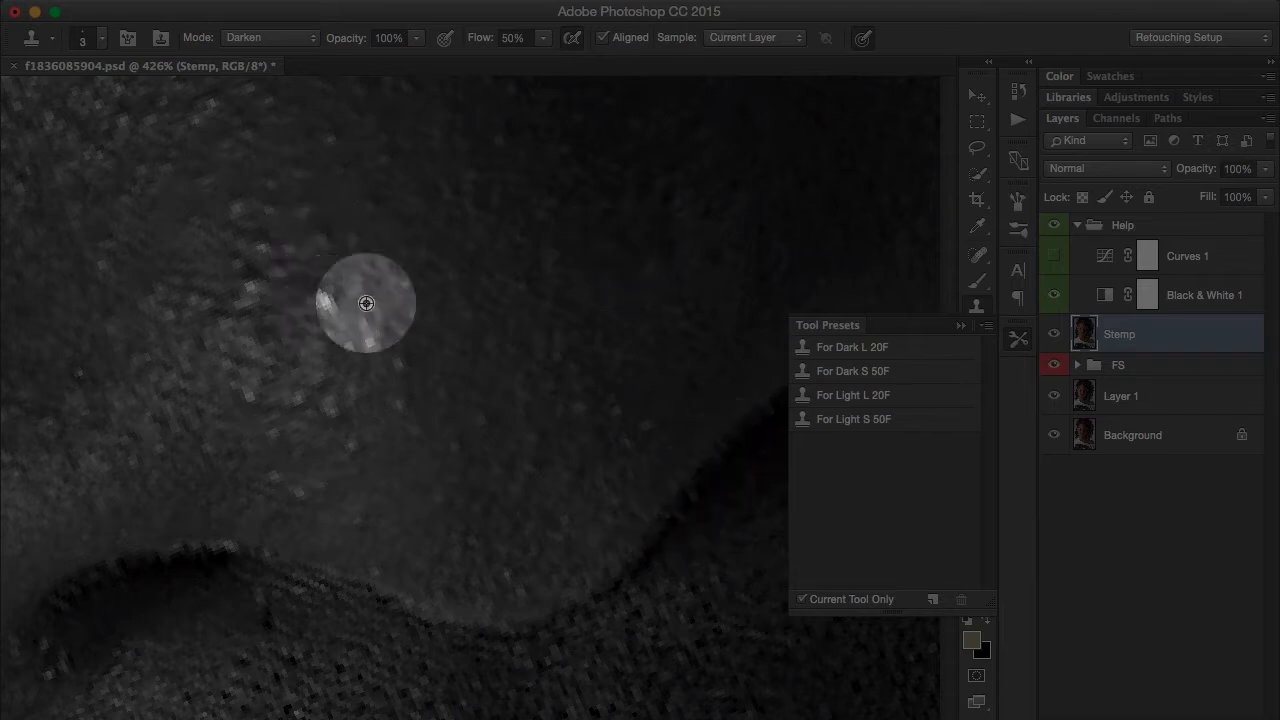
{"action": "left_click", "coordinate": [322, 299]}
{"action": "left_click", "coordinate": [398, 364]}
{"action": "left_click", "coordinate": [411, 389], "text": "alt"}
{"action": "left_click", "coordinate": [399, 408]}
{"action": "left_click", "coordinate": [391, 468], "text": "alt"}
{"action": "left_click", "coordinate": [352, 444]}
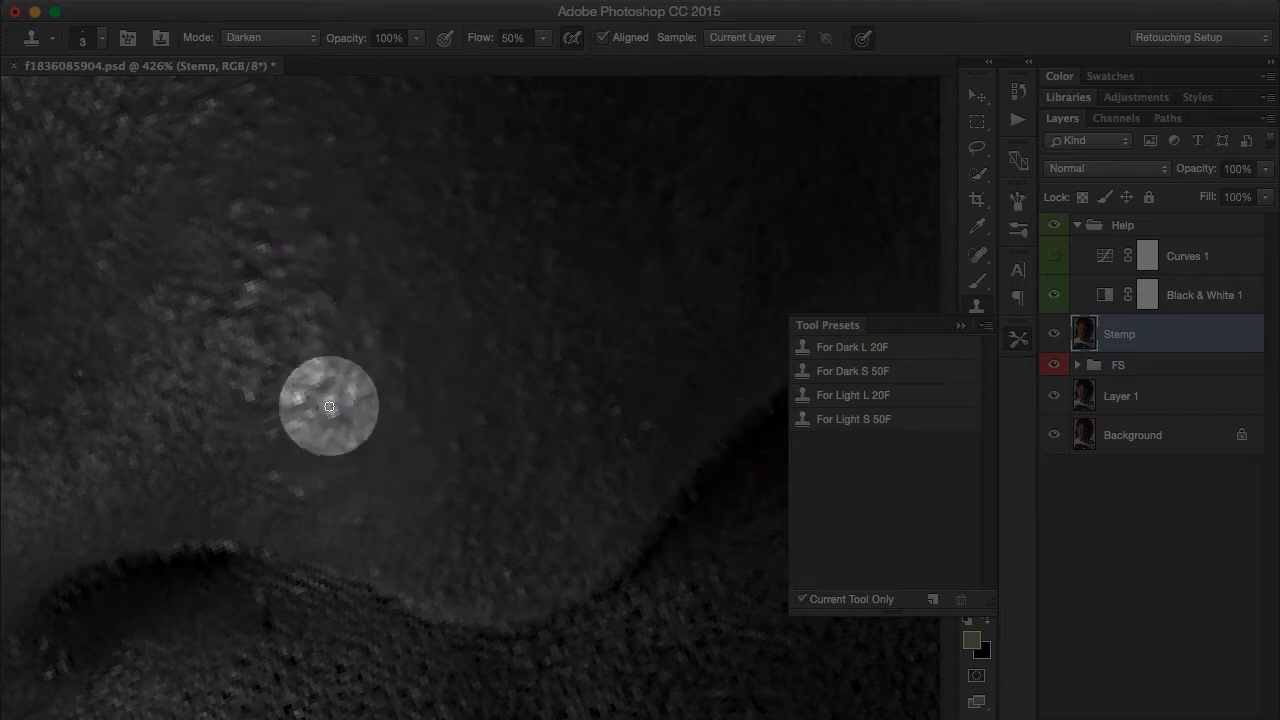
{"action": "left_click_drag", "start_coordinate": [362, 530], "coordinate": [323, 480]}
{"action": "left_click_drag", "start_coordinate": [272, 445], "coordinate": [307, 444]}
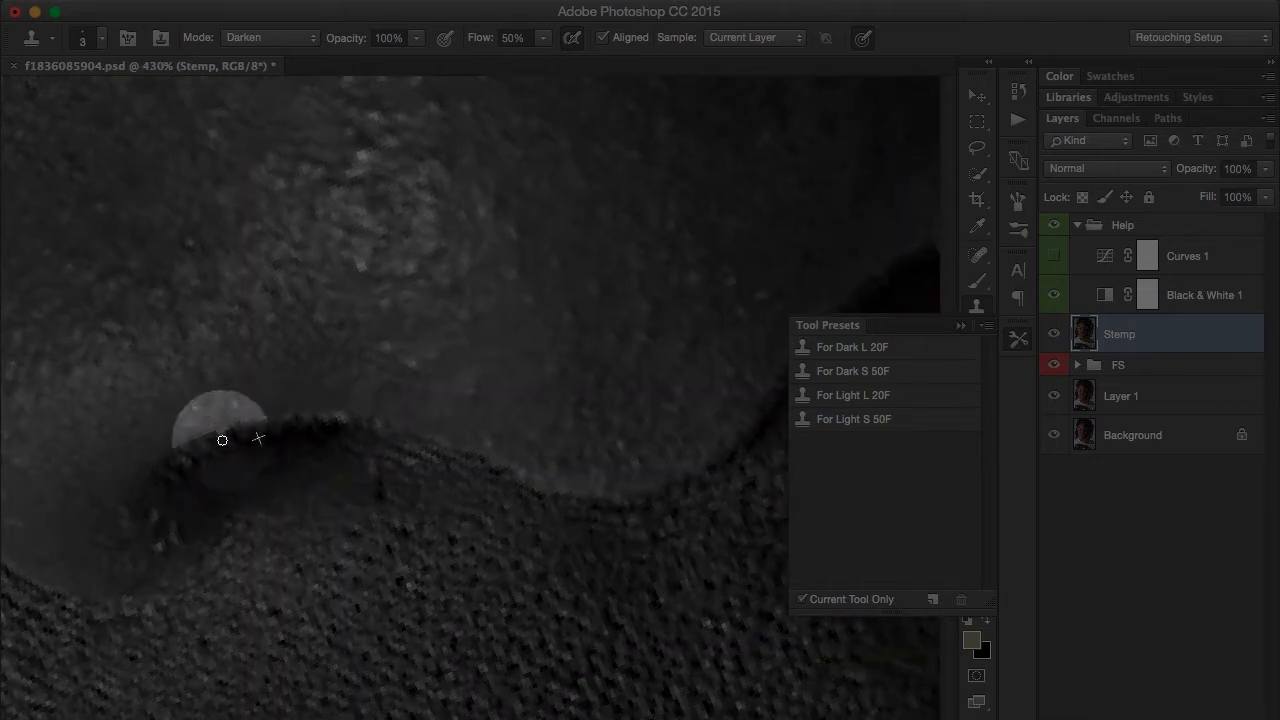
Sample nearby skin and clone it over the bright specks along and inside the nostril's edge with the 3 px Darken brush.
{"action": "left_click", "coordinate": [236, 458], "text": "alt"}
{"action": "left_click_drag", "start_coordinate": [216, 446], "coordinate": [286, 429]}
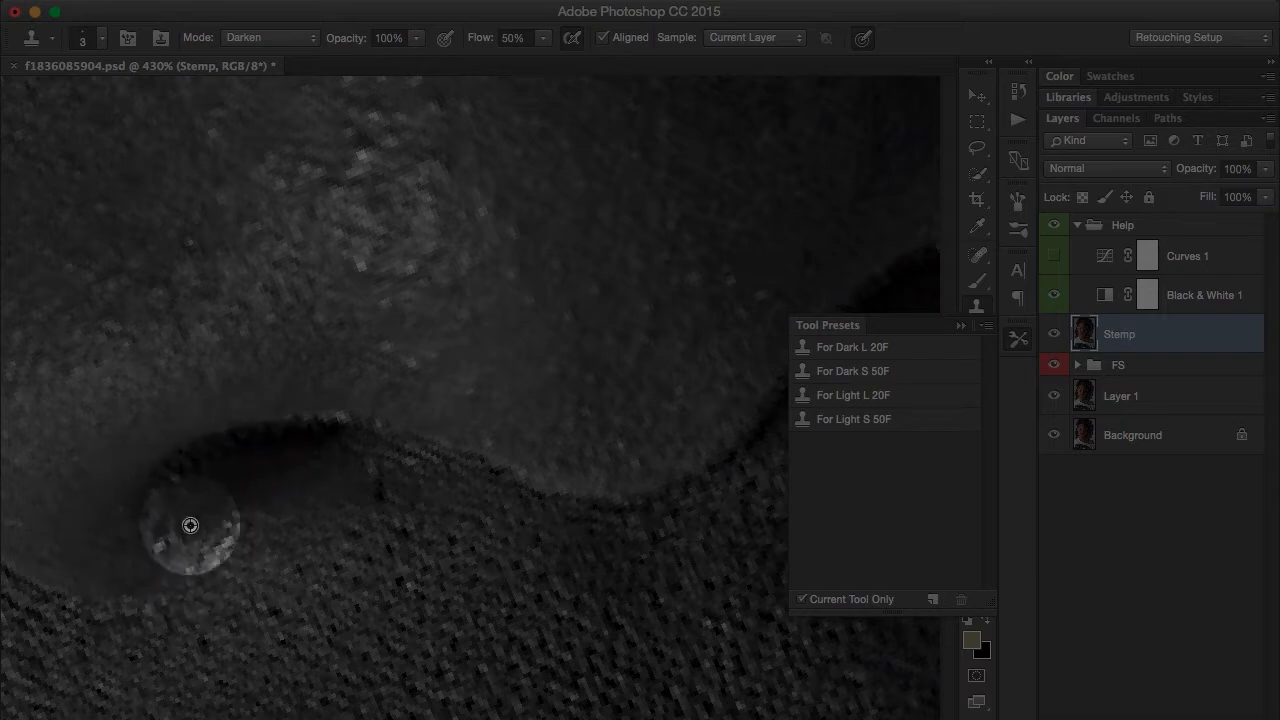
{"action": "mouse_move", "coordinate": [376, 490]}
{"action": "left_mouse_down"}
{"action": "mouse_move", "coordinate": [379, 506]}
{"action": "mouse_move", "coordinate": [283, 509]}
{"action": "mouse_move", "coordinate": [404, 524]}
{"action": "left_mouse_up"}
{"action": "key", "text": "r"}
{"action": "left_click", "coordinate": [324, 515]}
{"action": "mouse_move", "coordinate": [315, 521]}
{"action": "left_mouse_down"}
{"action": "mouse_move", "coordinate": [359, 503]}
{"action": "mouse_move", "coordinate": [300, 558]}
{"action": "left_mouse_up"}
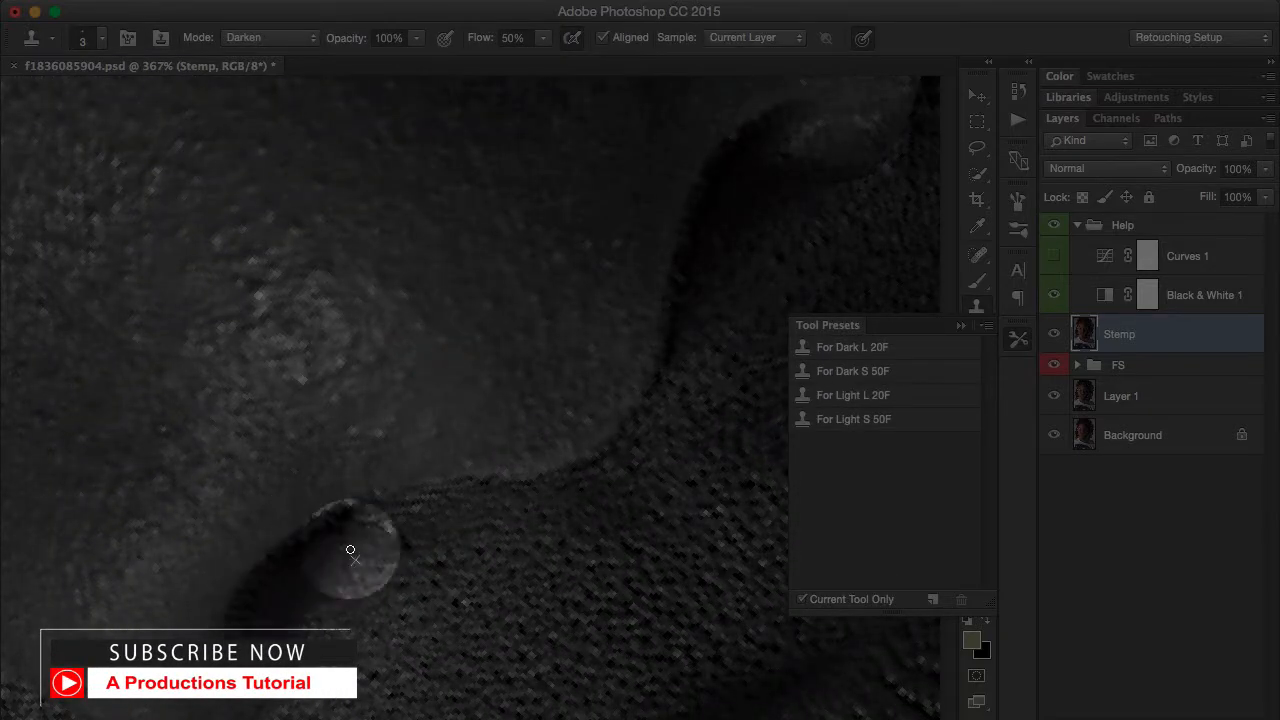
Clone clean skin over the dark spots beside and above the nose tip's highlight with the 3 px Lighten brush.
{"action": "left_click", "coordinate": [851, 394]}
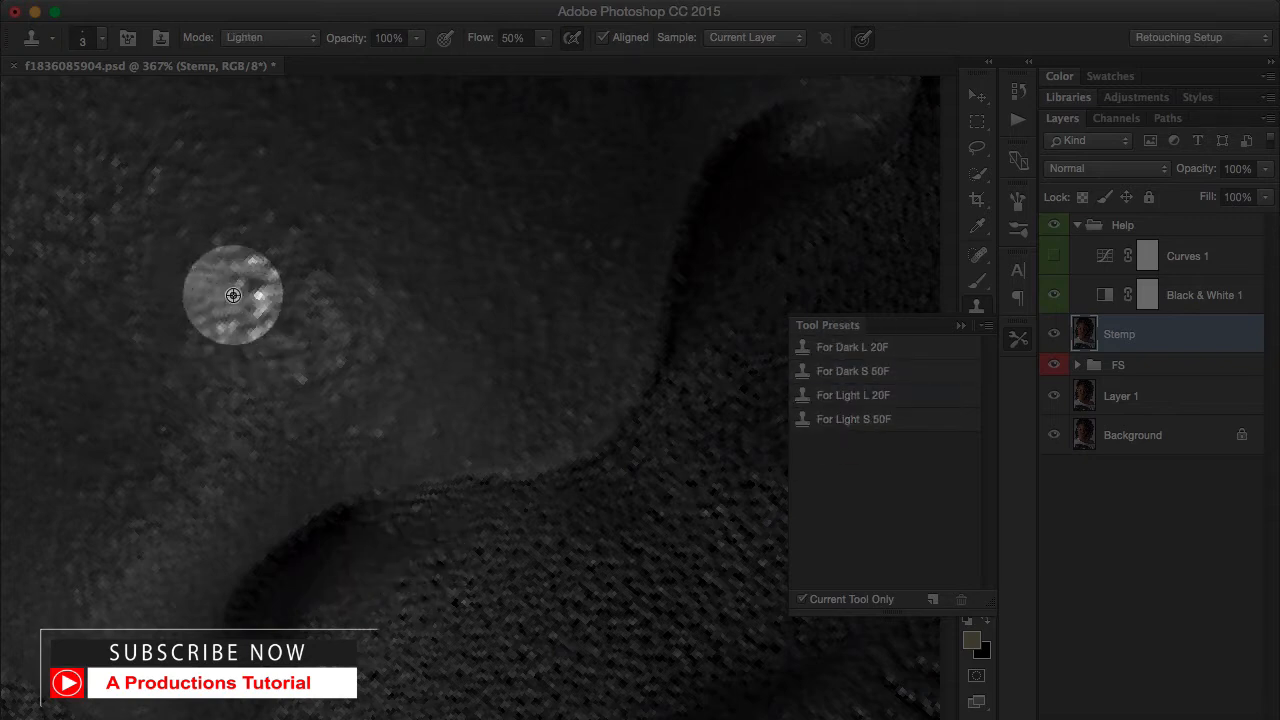
{"action": "left_click_drag", "start_coordinate": [206, 343], "coordinate": [314, 503]}
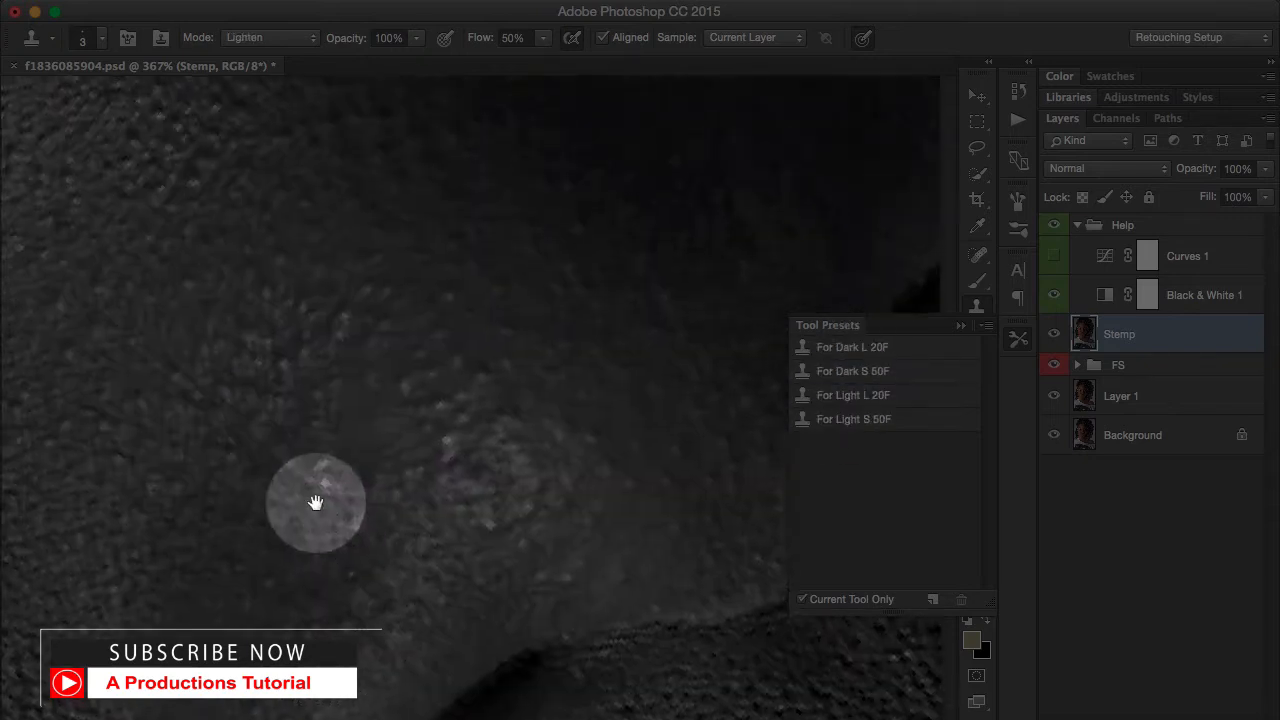
{"action": "left_click", "coordinate": [304, 374], "text": "alt"}
{"action": "left_click_drag", "start_coordinate": [282, 351], "coordinate": [212, 506]}
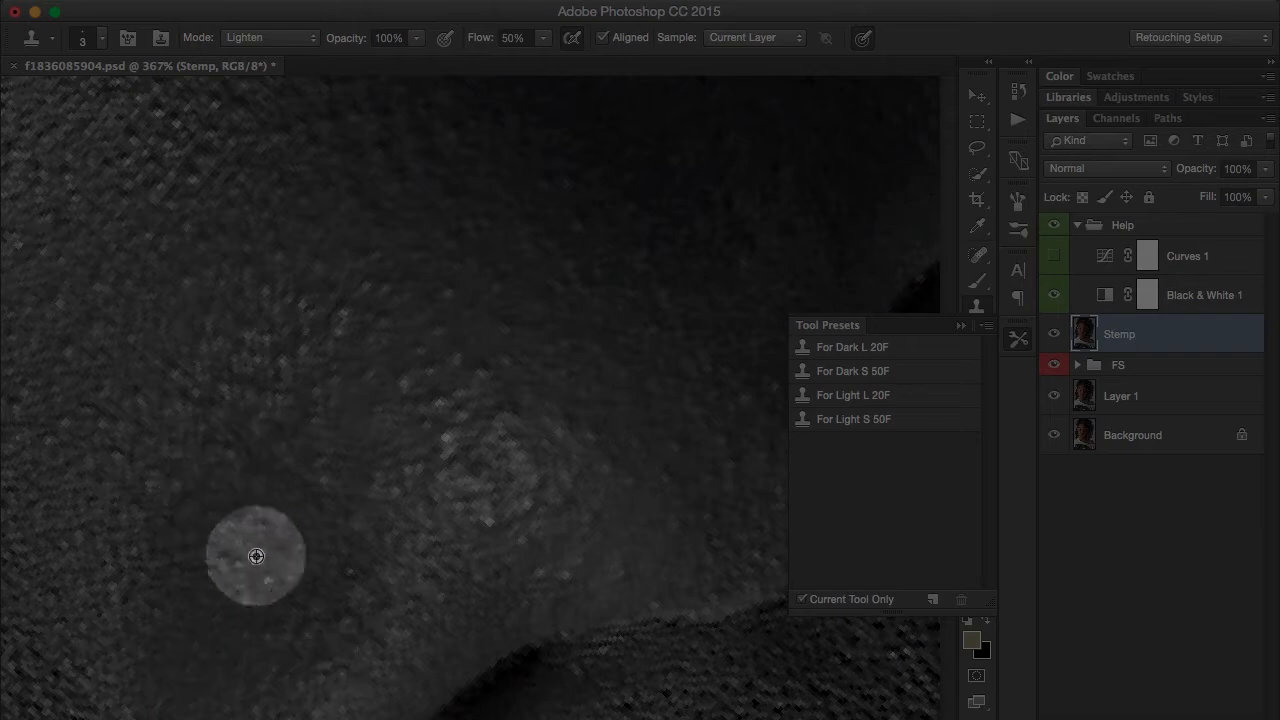
{"action": "left_click", "coordinate": [255, 556], "text": "alt"}
{"action": "left_click", "coordinate": [217, 555]}
{"action": "left_click_drag", "start_coordinate": [417, 563], "coordinate": [386, 580]}
Reset the canvas rotation, hide the Help group and compare the colour portrait with and without the Stemp layer.
{"action": "key", "text": "r"}
{"action": "left_click", "coordinate": [270, 37]}
{"action": "left_click_drag", "start_coordinate": [432, 438], "coordinate": [385, 438]}
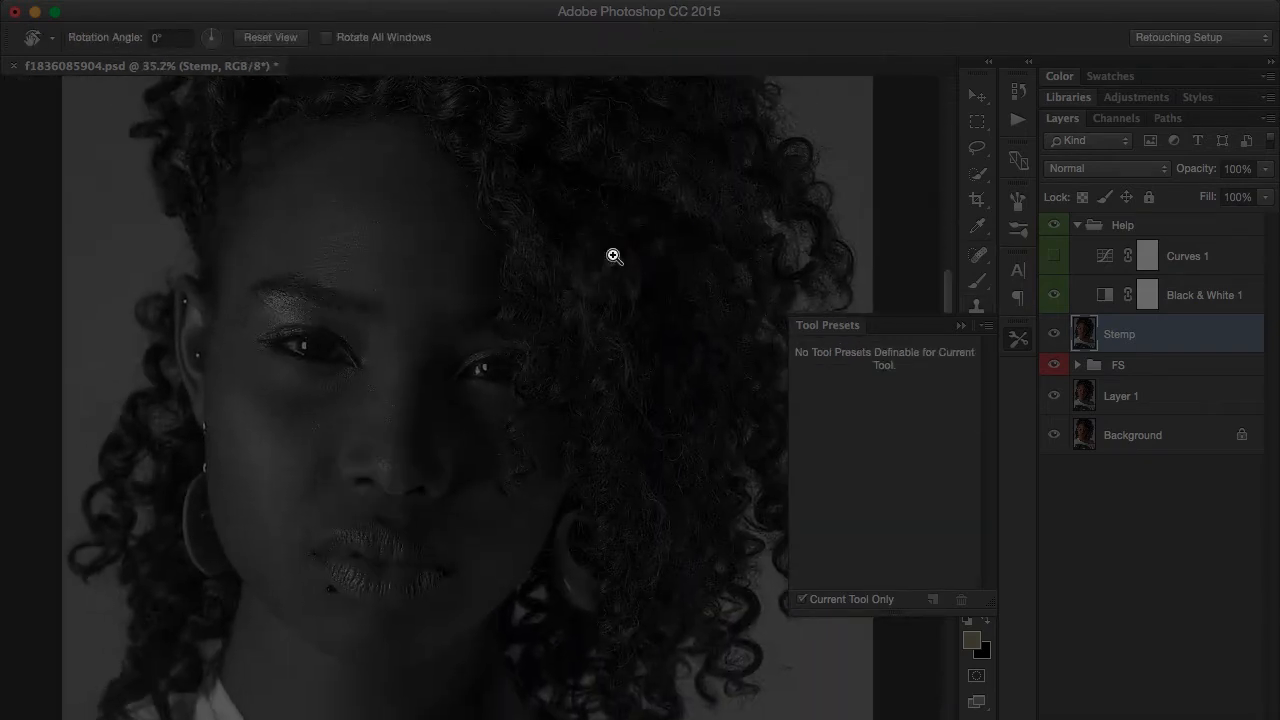
{"action": "left_click", "coordinate": [1053, 225]}
{"action": "left_click", "coordinate": [1055, 334]}
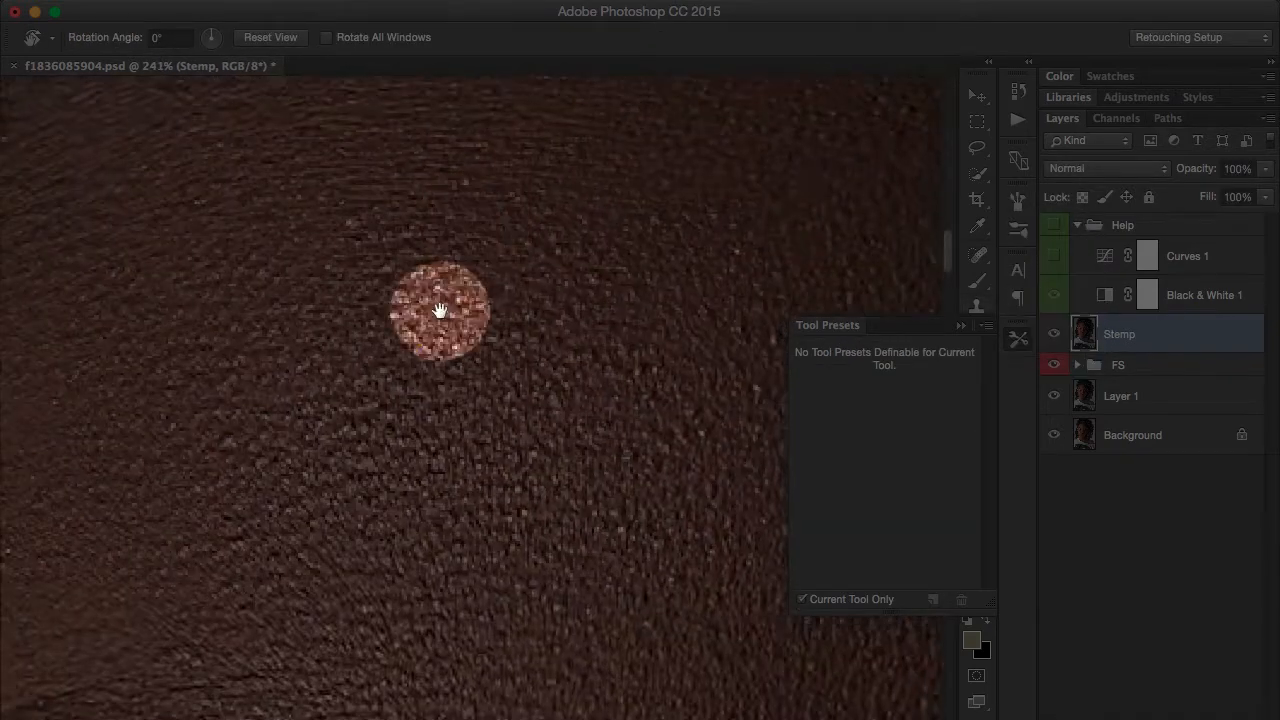
Show the Help group's black-and-white view and clone over the bright specks on the forehead with the For Light S 50F preset.
{"action": "left_click", "coordinate": [977, 305]}
{"action": "left_click", "coordinate": [853, 419]}
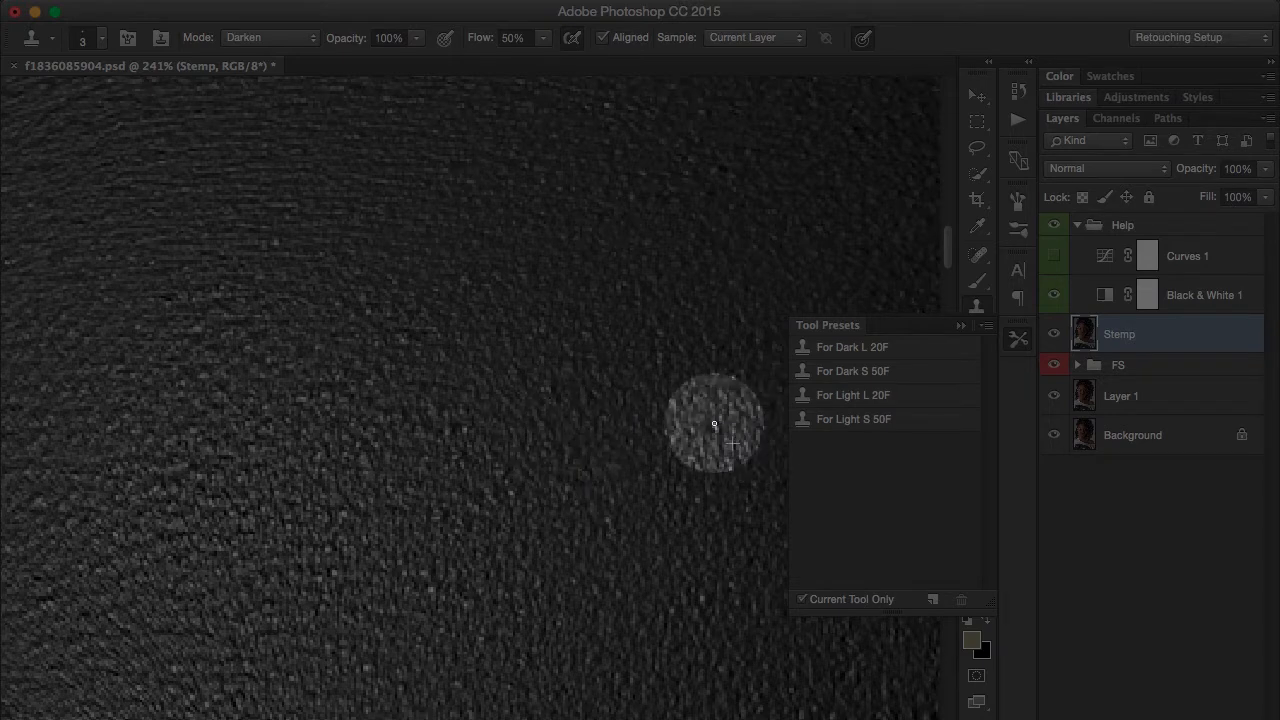
{"action": "left_click_drag", "start_coordinate": [709, 457], "coordinate": [646, 509]}
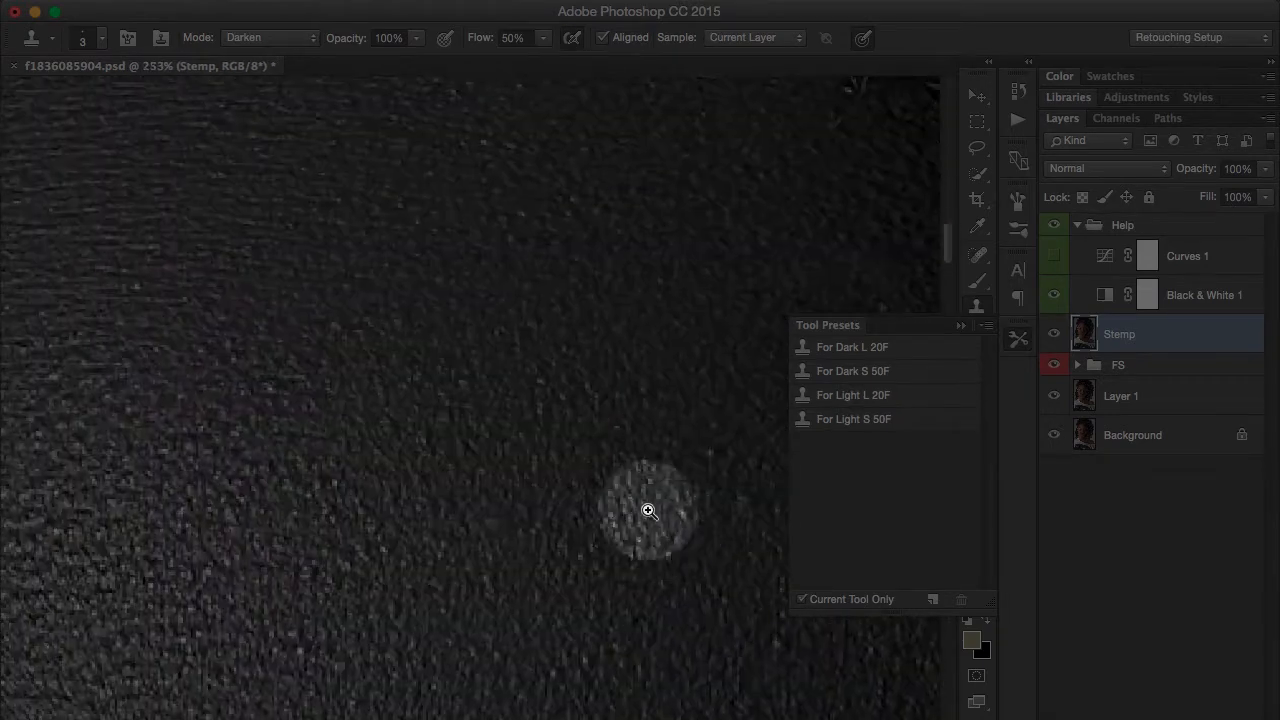
Clone over the dark spots on the forehead with the 3 px Lighten brush and save the document.
{"action": "left_click", "coordinate": [845, 395]}
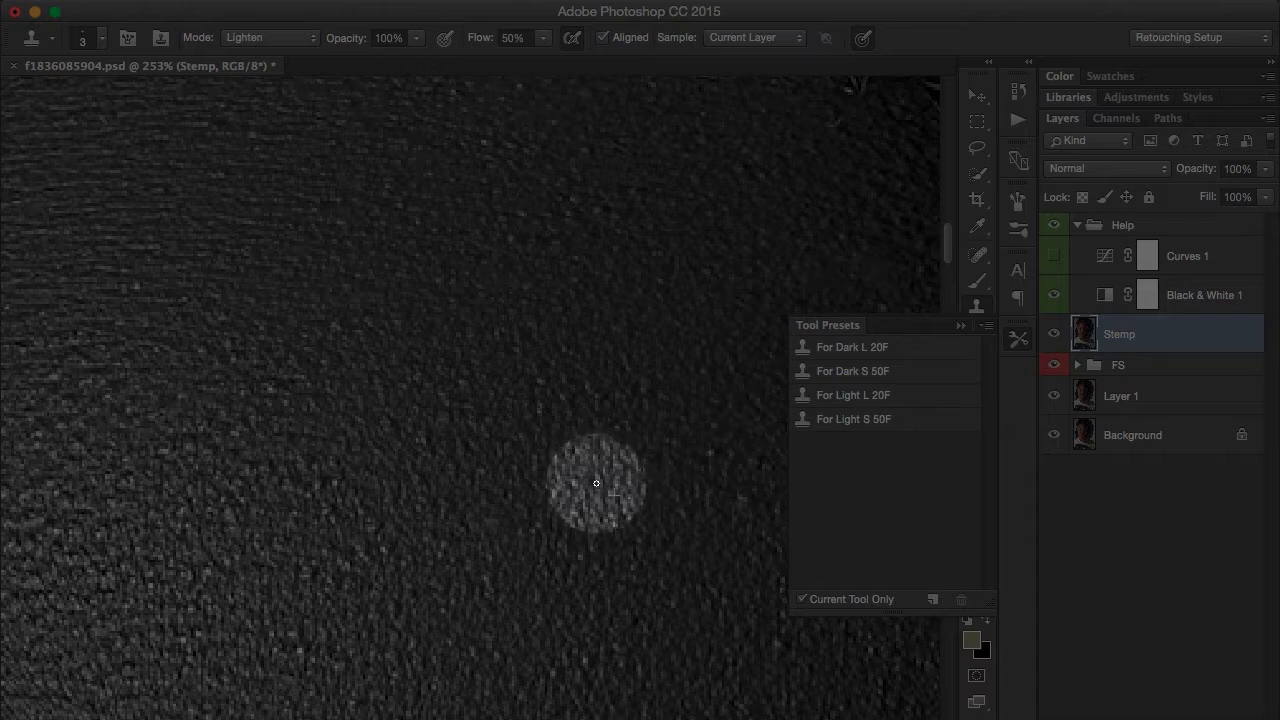
{"action": "left_click_drag", "start_coordinate": [482, 540], "coordinate": [464, 538]}
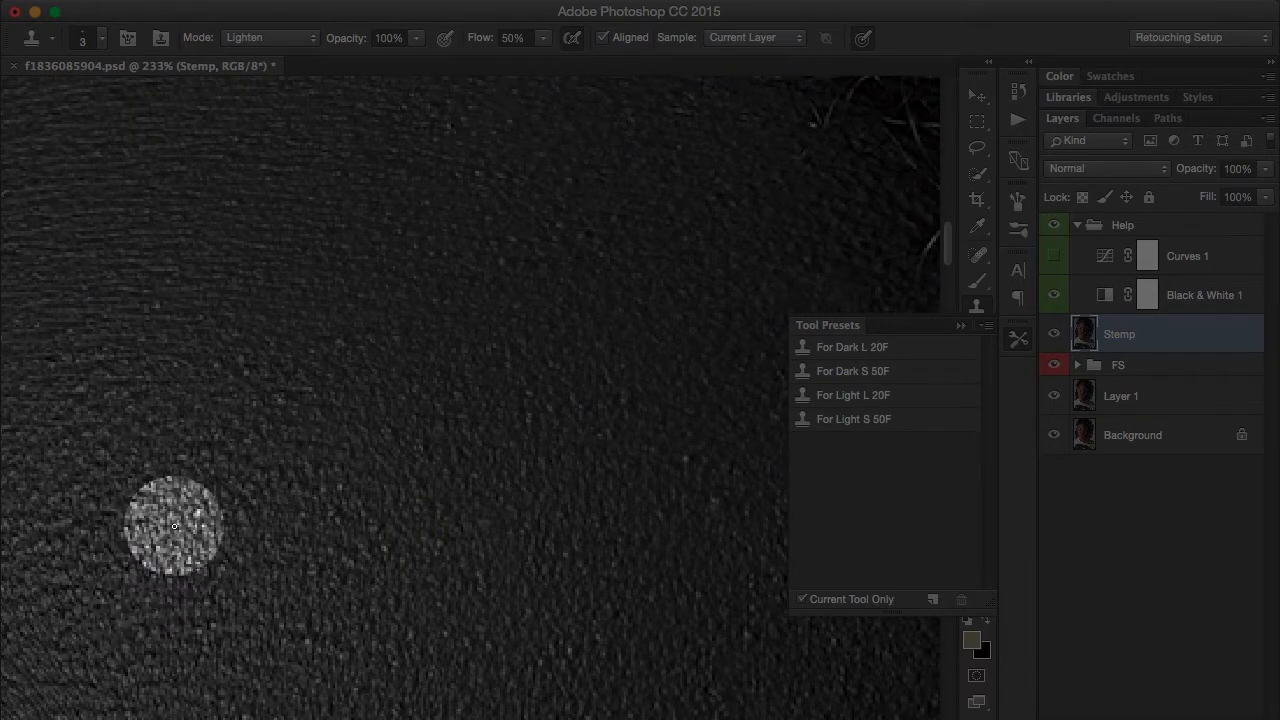
{"action": "key", "text": "ctrl+s"}
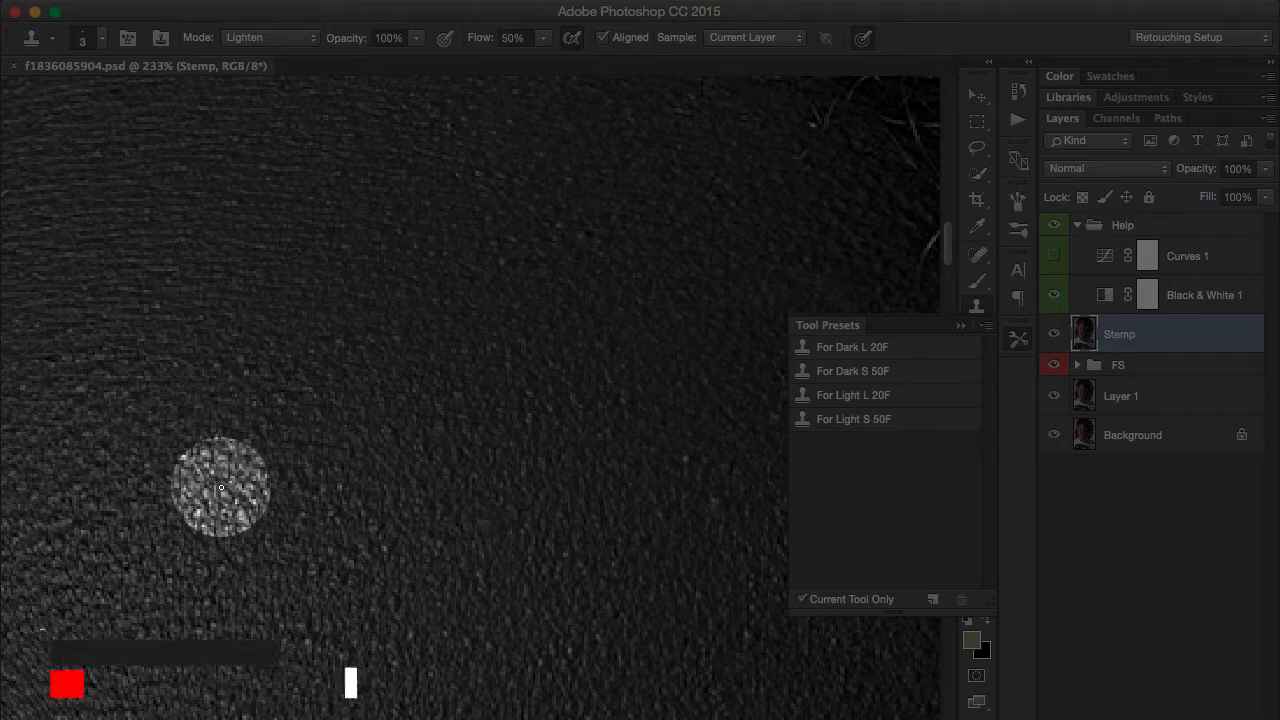
Sample clean forehead skin and clone it over the bright specks near the hair using the For Light S 50F preset.
{"action": "left_click", "coordinate": [855, 419]}
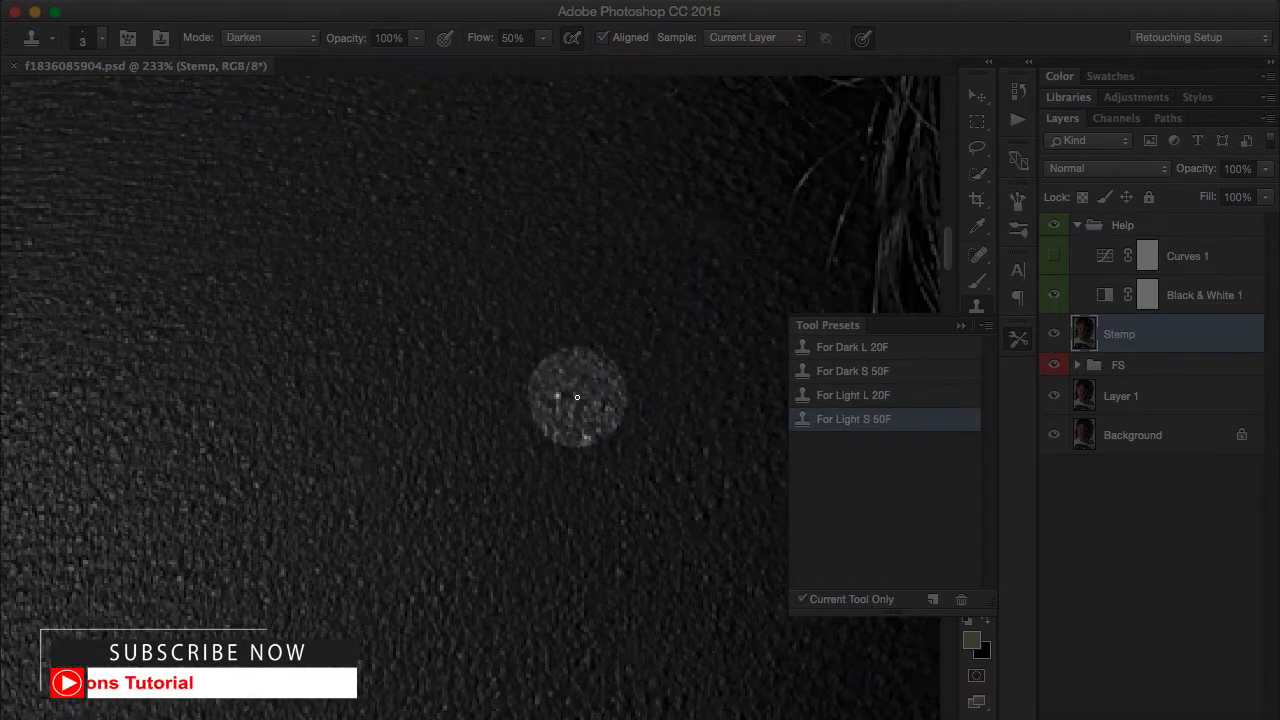
{"action": "scroll", "coordinate": [577, 397], "scroll_direction": "up", "scroll_amount": 1}
{"action": "left_click", "coordinate": [530, 414], "text": "alt"}
{"action": "left_click", "coordinate": [530, 412]}
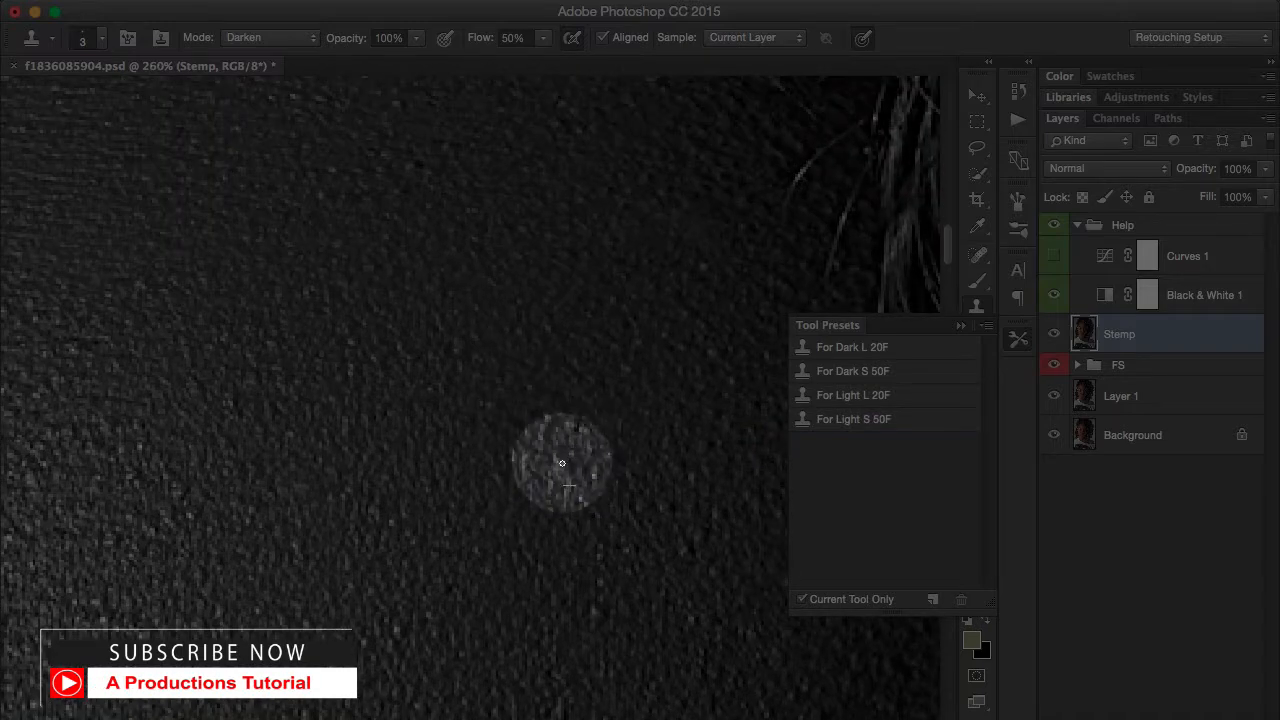
Clone skin over the light stray hairs along the forehead's hairline with the 3 px Darken brush, checking the area in colour.
{"action": "left_click_drag", "start_coordinate": [700, 271], "coordinate": [366, 551]}
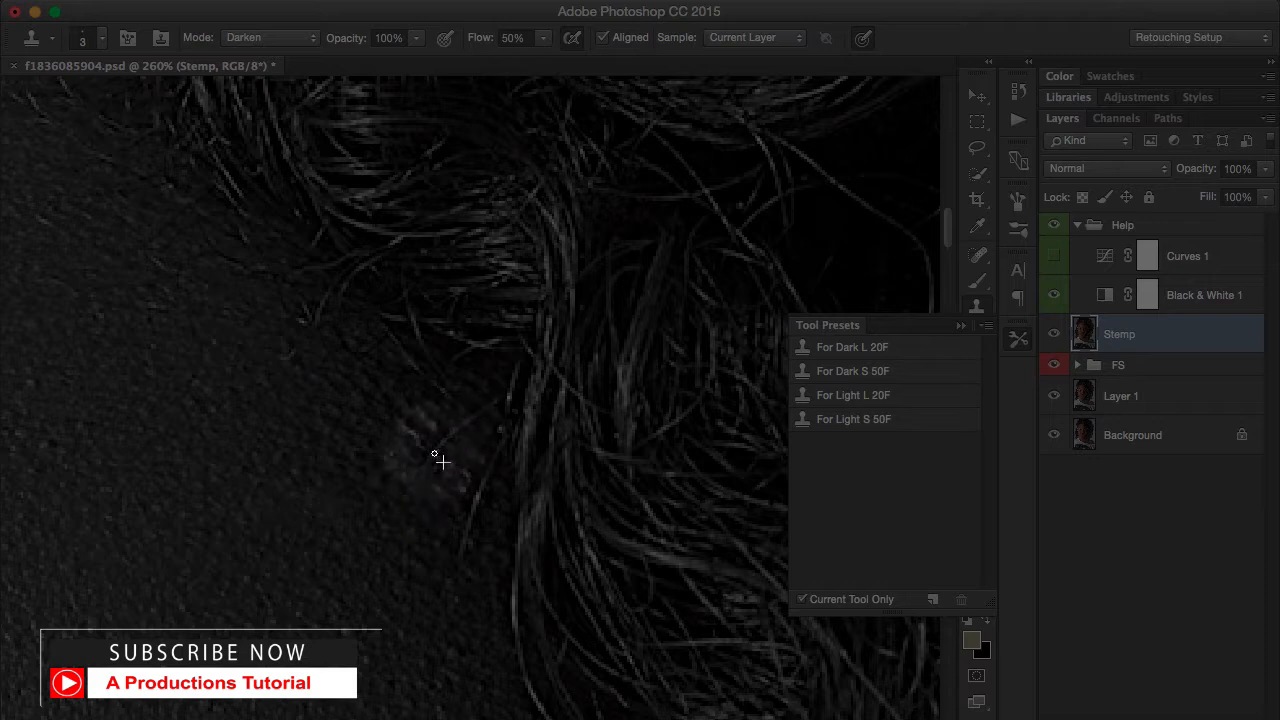
{"action": "left_click", "coordinate": [1053, 225]}
{"action": "left_click", "coordinate": [1053, 225]}
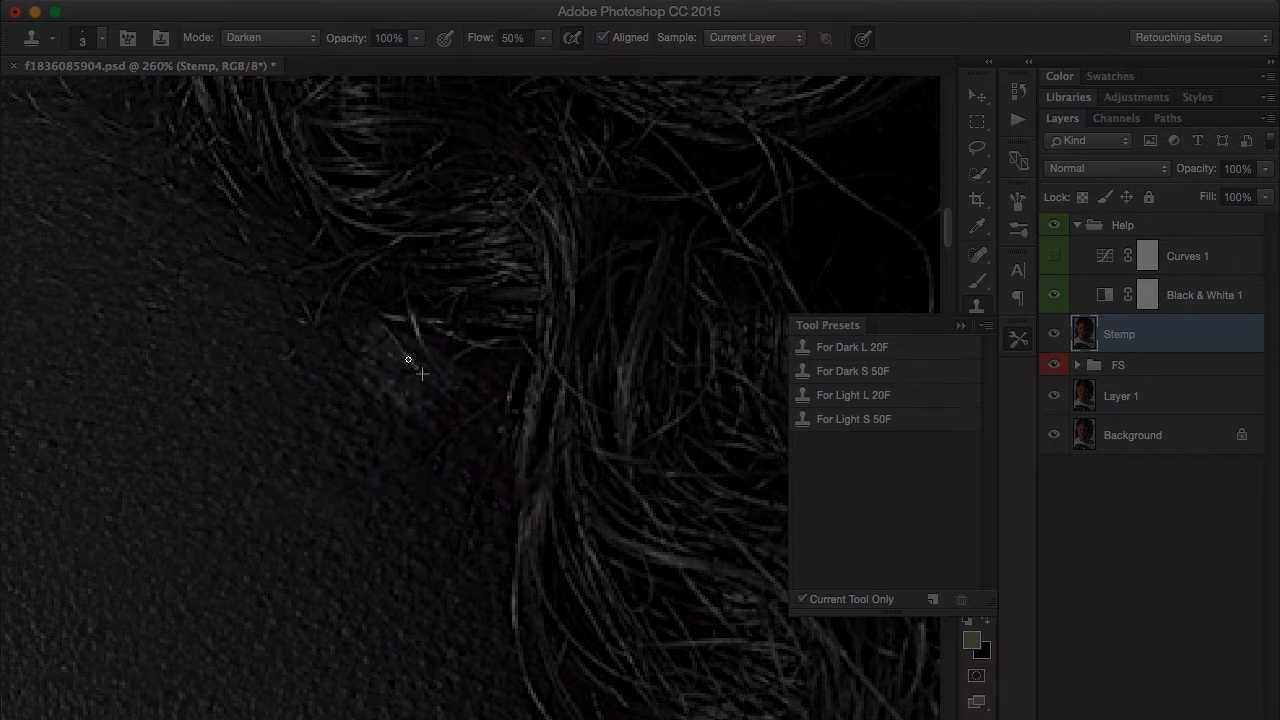
{"action": "left_click_drag", "start_coordinate": [295, 407], "coordinate": [488, 520]}
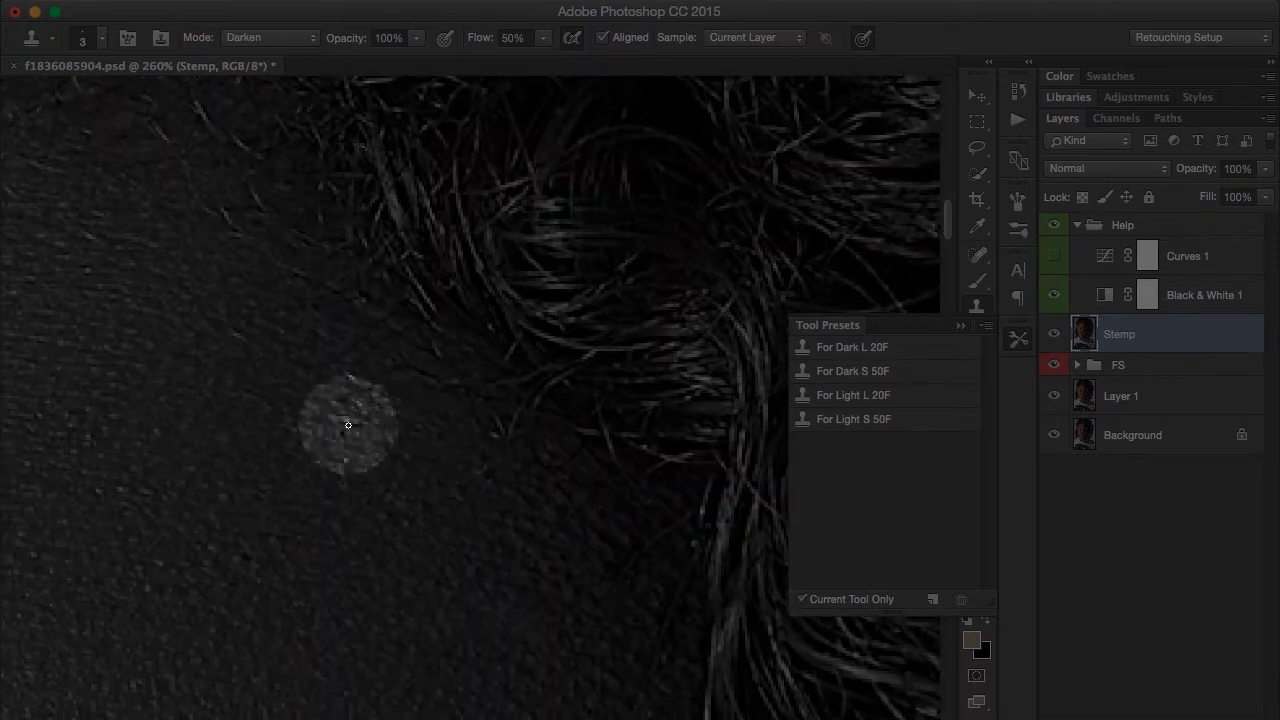
{"action": "left_click_drag", "start_coordinate": [368, 413], "coordinate": [446, 510]}
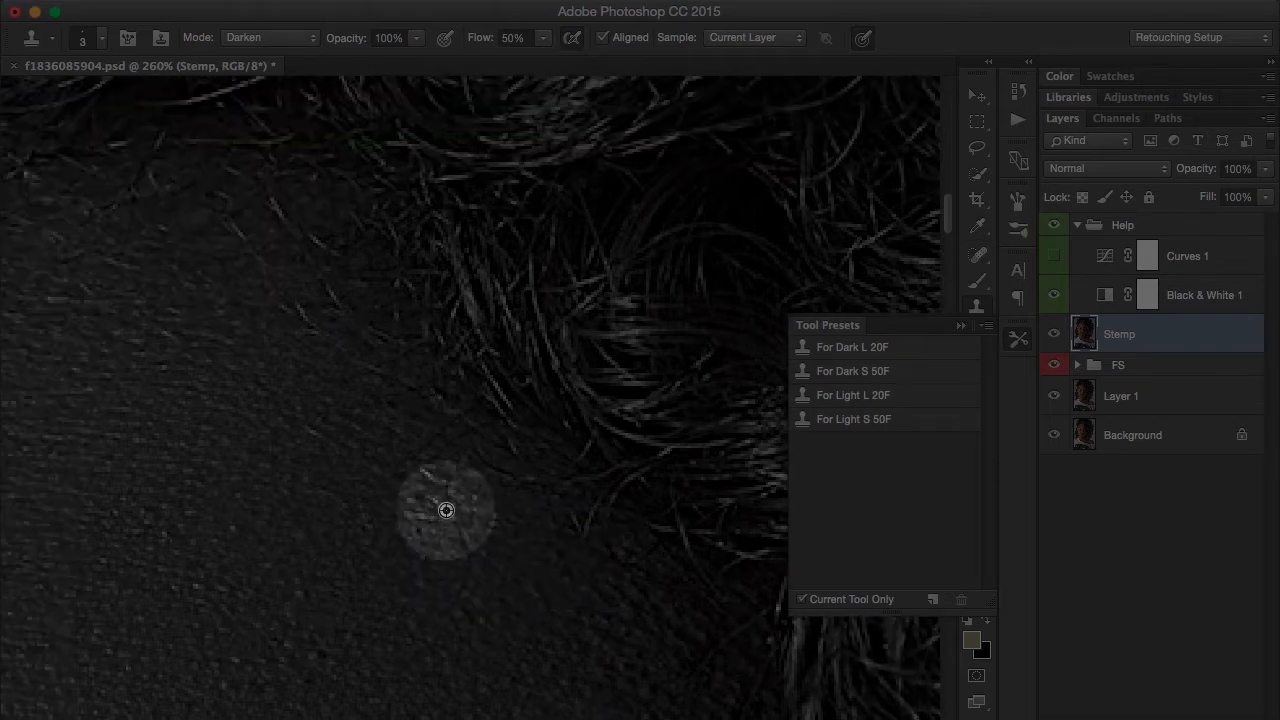
Check the forehead in colour and clone over the dark marks below the hairline and at the temple with For Dark S 50F.
{"action": "scroll", "coordinate": [433, 477], "scroll_direction": "down", "scroll_amount": 5}
{"action": "left_click", "coordinate": [1060, 223]}
{"action": "scroll", "coordinate": [337, 349], "scroll_direction": "up", "scroll_amount": 4}
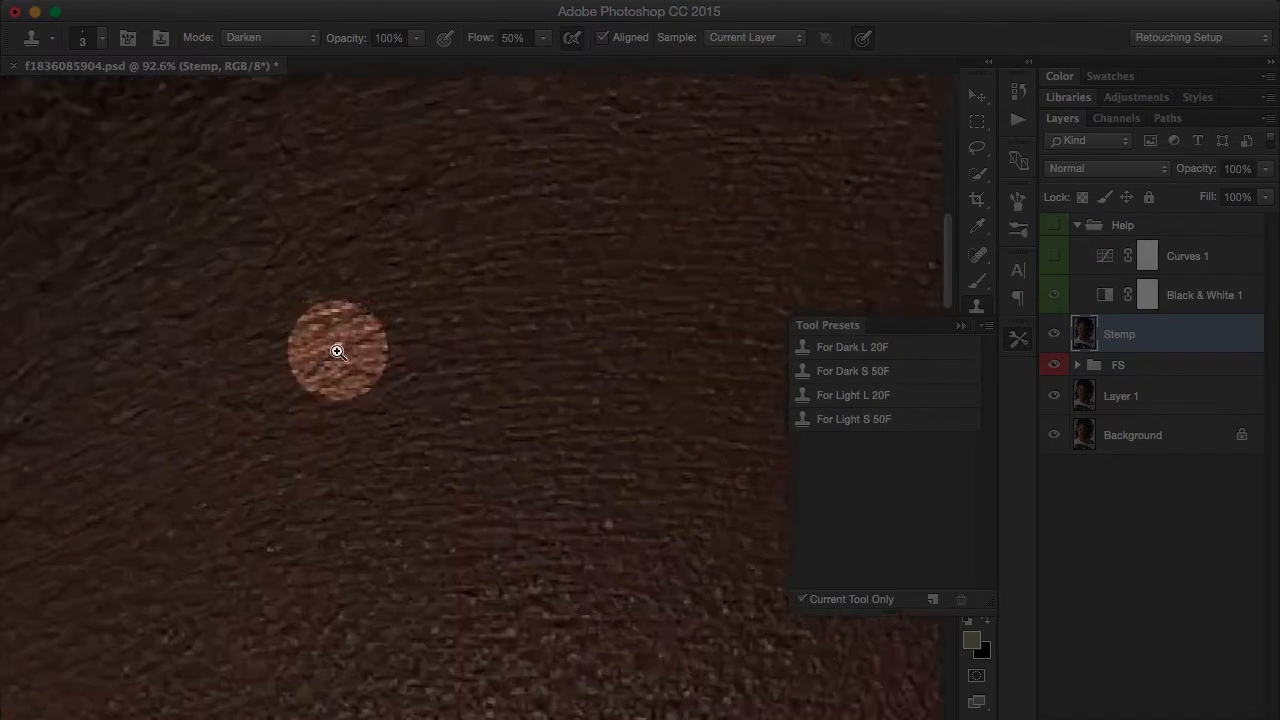
{"action": "left_click_drag", "start_coordinate": [300, 350], "coordinate": [698, 375]}
{"action": "left_click", "coordinate": [1054, 225]}
{"action": "left_click", "coordinate": [852, 371]}
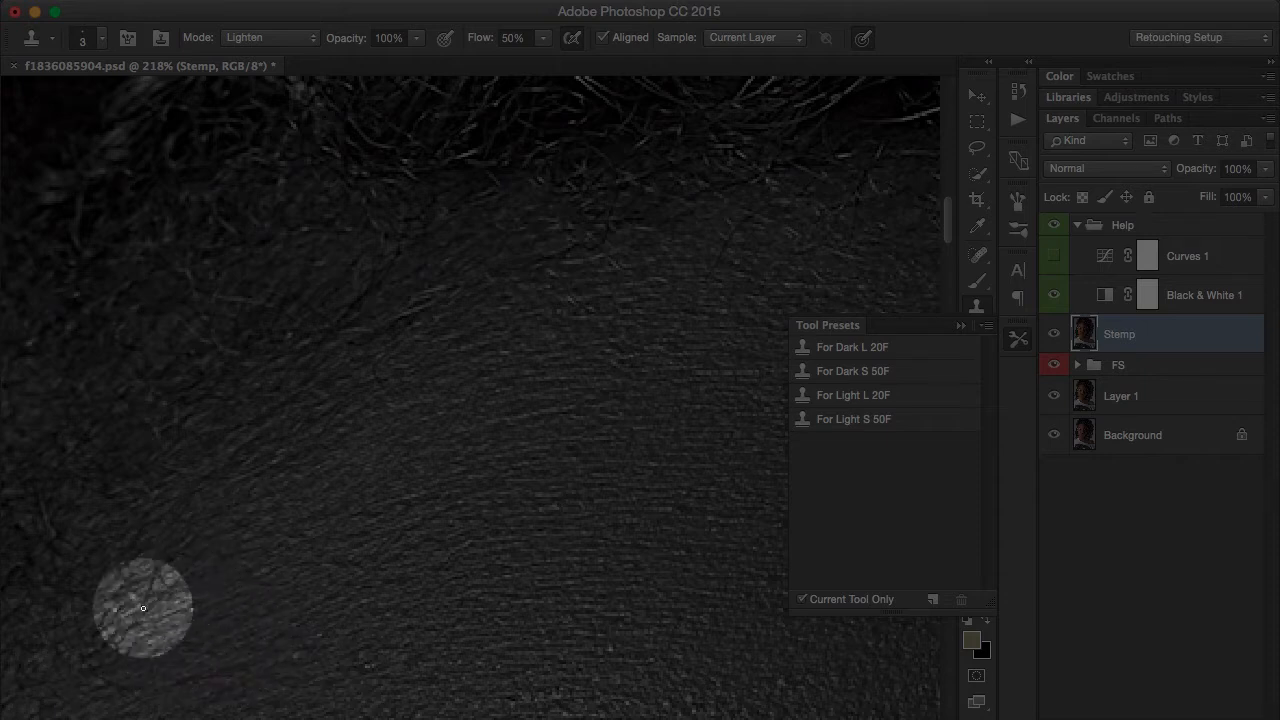
{"action": "scroll", "coordinate": [274, 446], "scroll_direction": "down", "scroll_amount": 3}
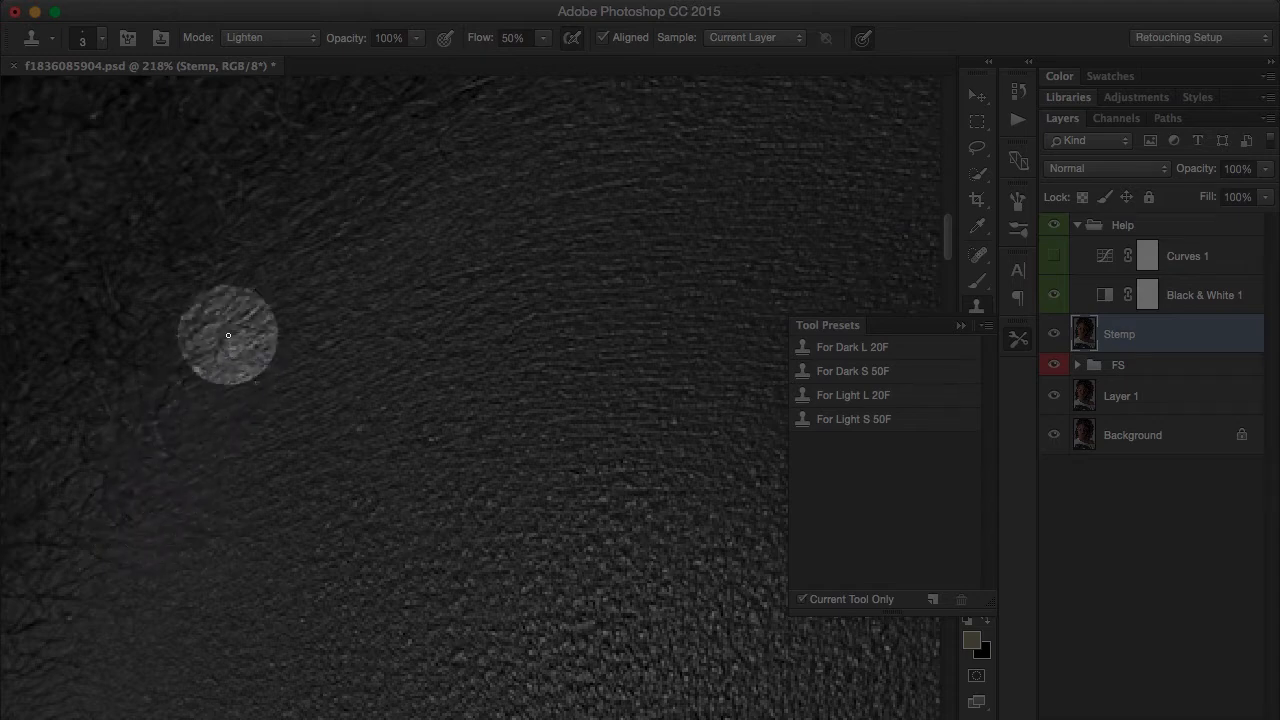
Hide the Help group, compare the forehead with and without the Stemp layer, and inspect the nose and eye in colour.
{"action": "scroll", "coordinate": [243, 446], "scroll_direction": "down", "scroll_amount": 8}
{"action": "left_click", "coordinate": [1054, 225]}
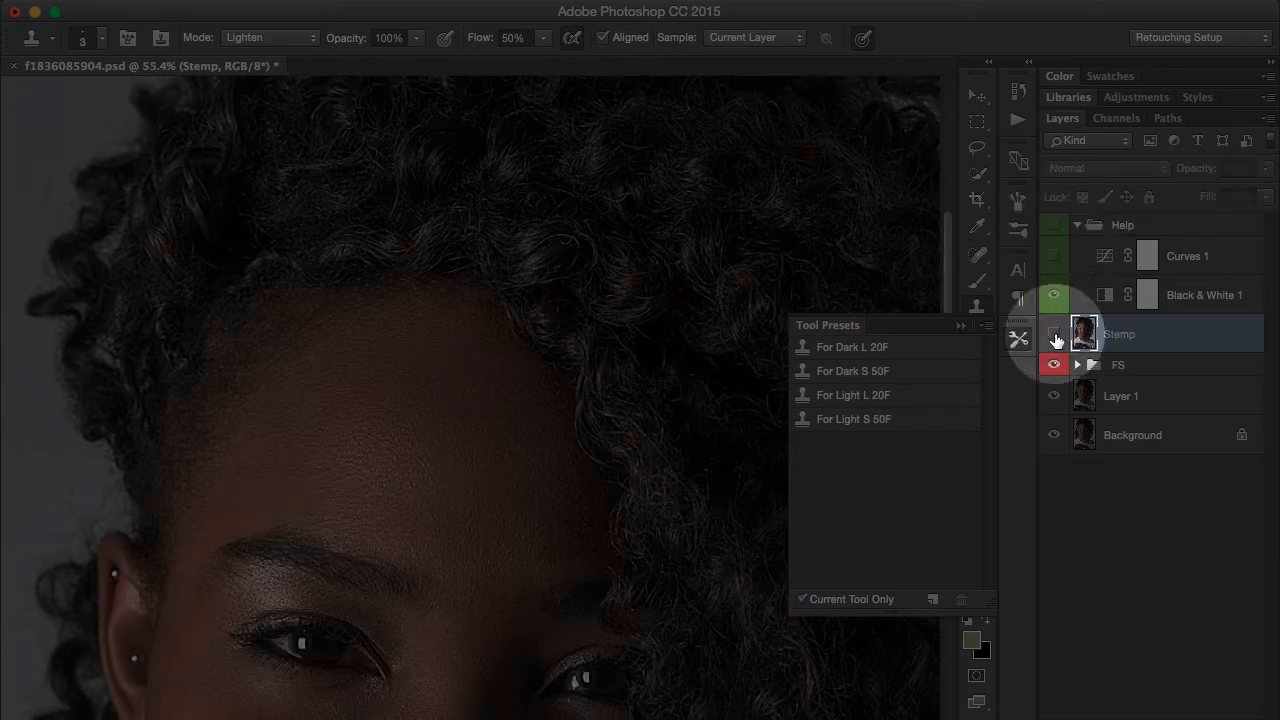
{"action": "left_click", "coordinate": [1054, 334]}
{"action": "left_click_drag", "start_coordinate": [400, 560], "coordinate": [394, 354]}
{"action": "scroll", "coordinate": [449, 427], "scroll_direction": "up", "scroll_amount": 5}
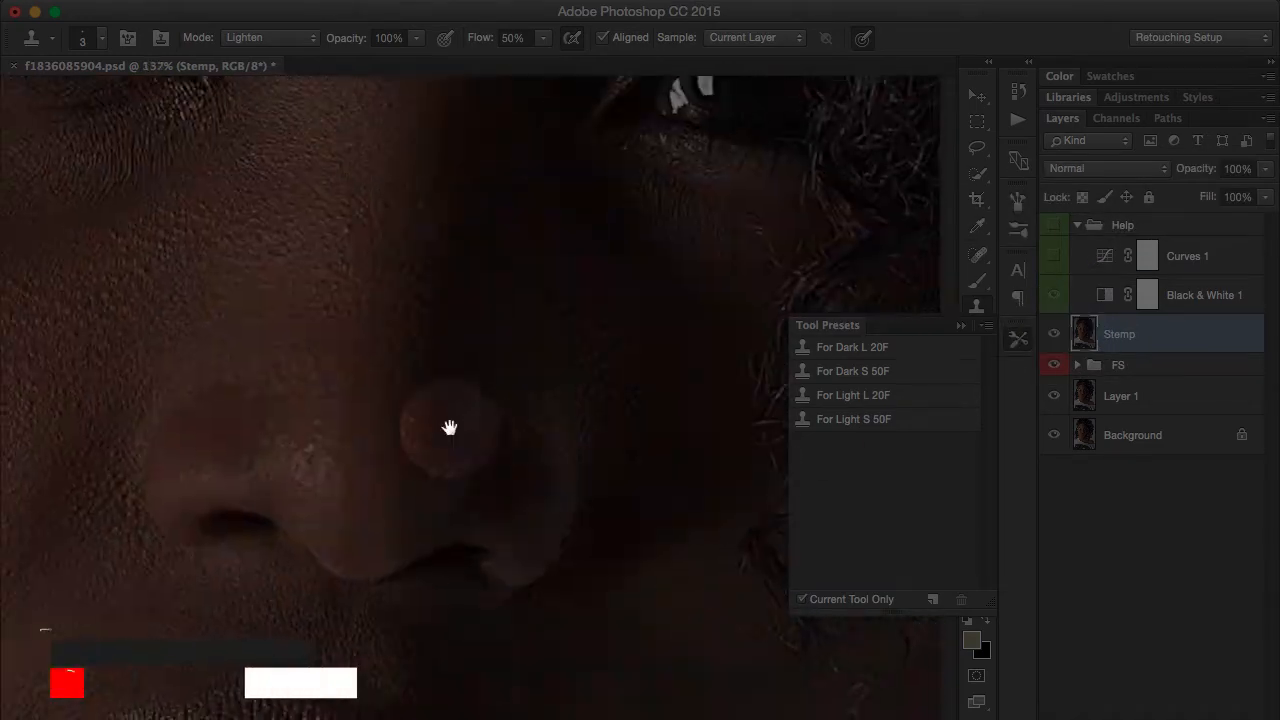
{"action": "left_click_drag", "start_coordinate": [449, 427], "coordinate": [477, 511]}
{"action": "scroll", "coordinate": [517, 374], "scroll_direction": "up", "scroll_amount": 8}
{"action": "scroll", "coordinate": [483, 437], "scroll_direction": "down", "scroll_amount": 2}
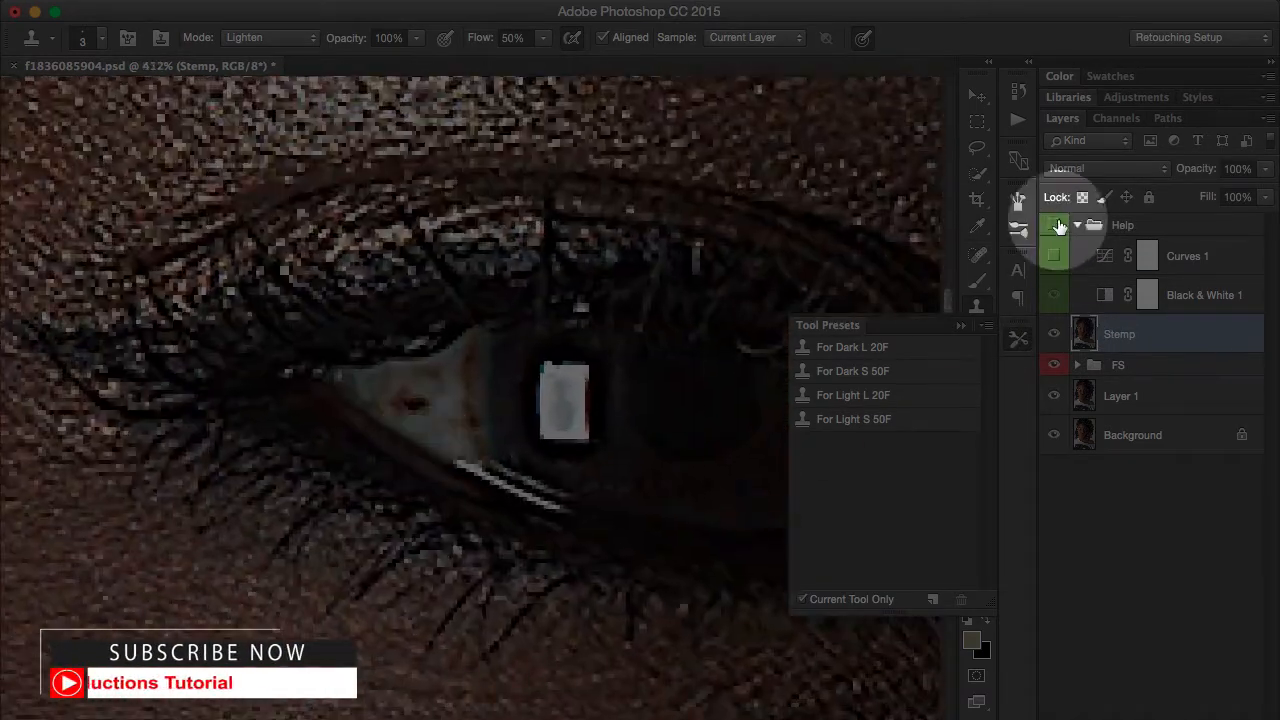
Clone over the dark veins in the white of the eye in the black-and-white view and return to the colour view.
{"action": "left_click", "coordinate": [1057, 226]}
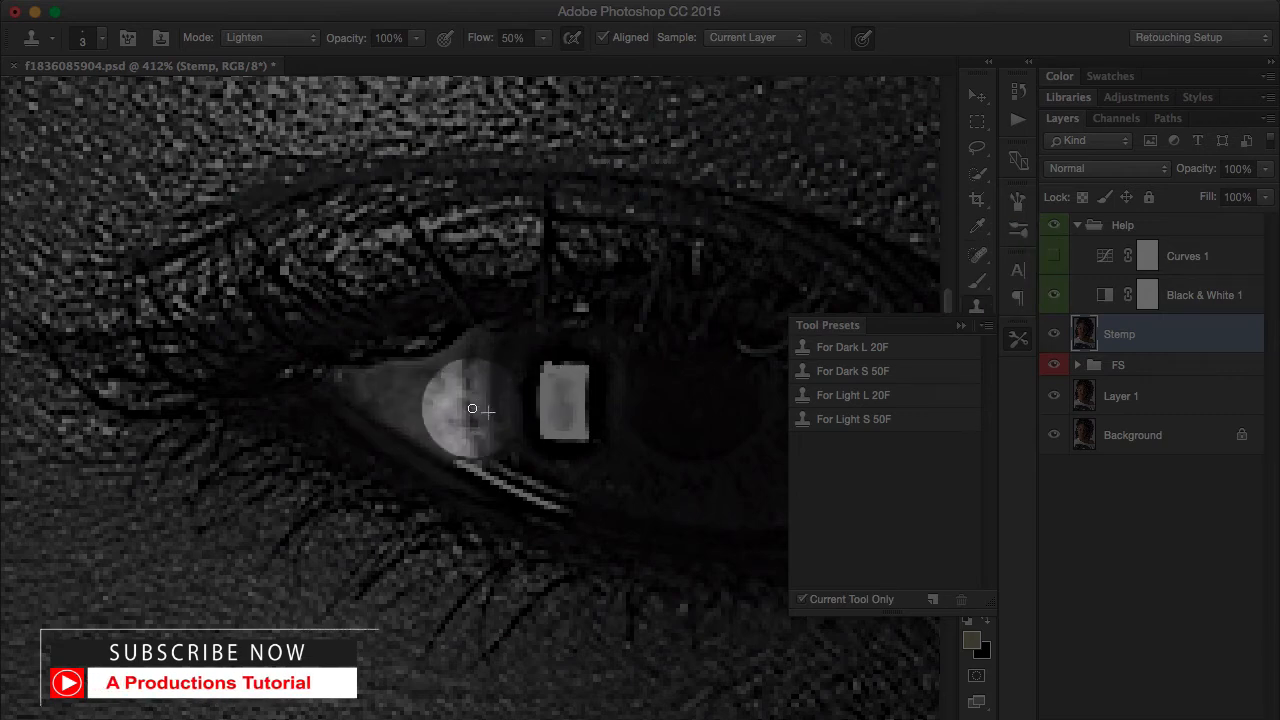
{"action": "scroll", "coordinate": [466, 405], "scroll_direction": "down", "scroll_amount": 6}
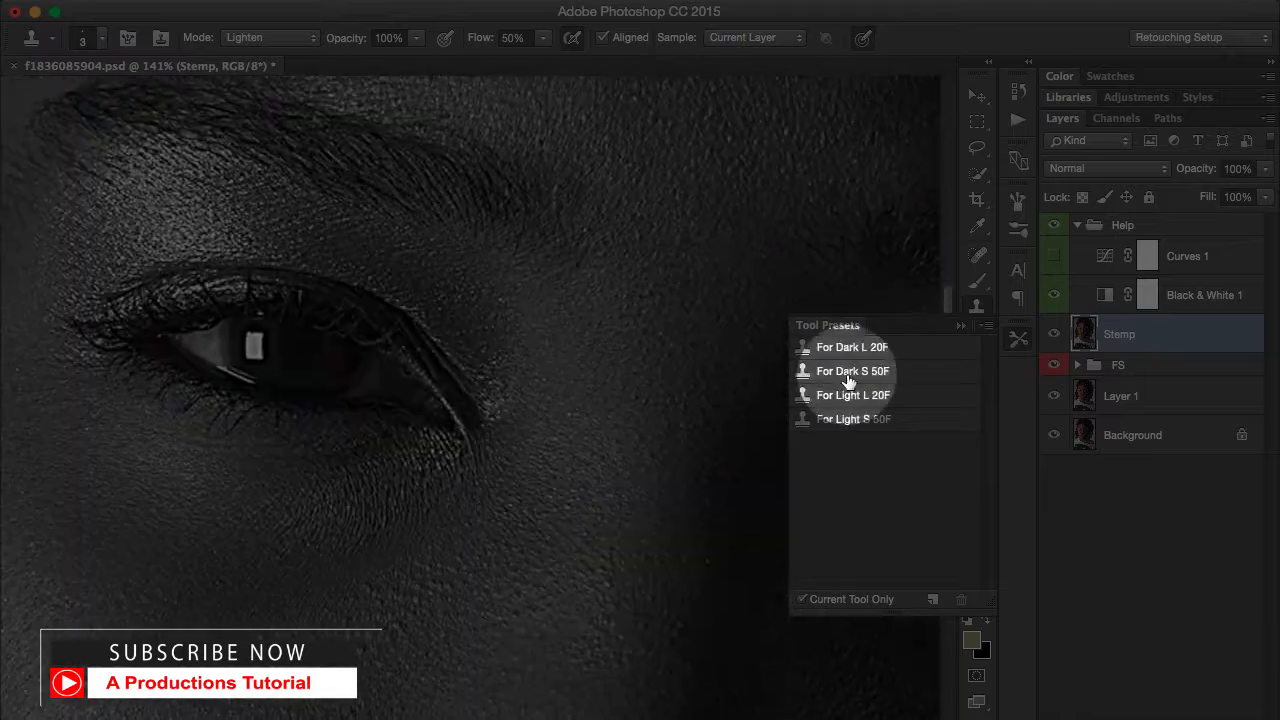
{"action": "left_click", "coordinate": [1055, 224]}
{"action": "left_click", "coordinate": [1054, 226]}
{"action": "left_click", "coordinate": [1054, 226]}
Clone skin over the dark stray hairs beside the inner end of the eyebrow with the For Dark S 50F preset.
{"action": "scroll", "coordinate": [380, 518], "scroll_direction": "up", "scroll_amount": 5}
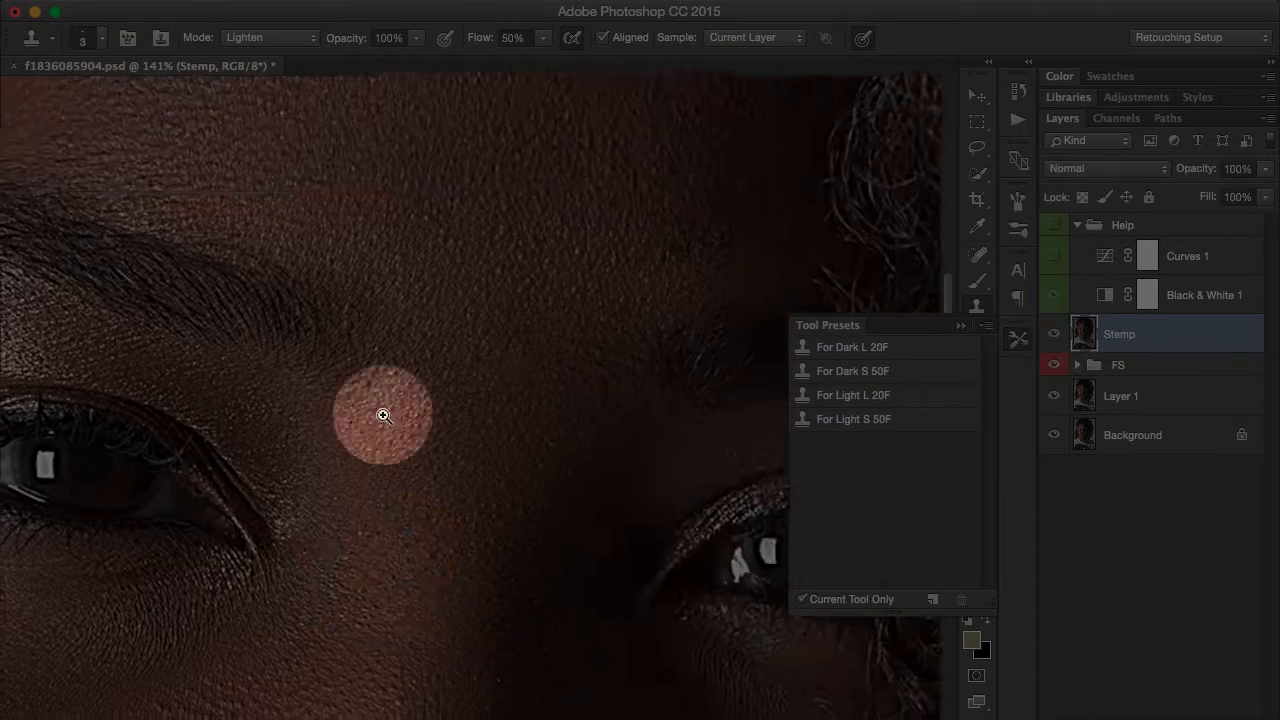
{"action": "left_click", "coordinate": [852, 347]}
{"action": "left_click", "coordinate": [855, 371]}
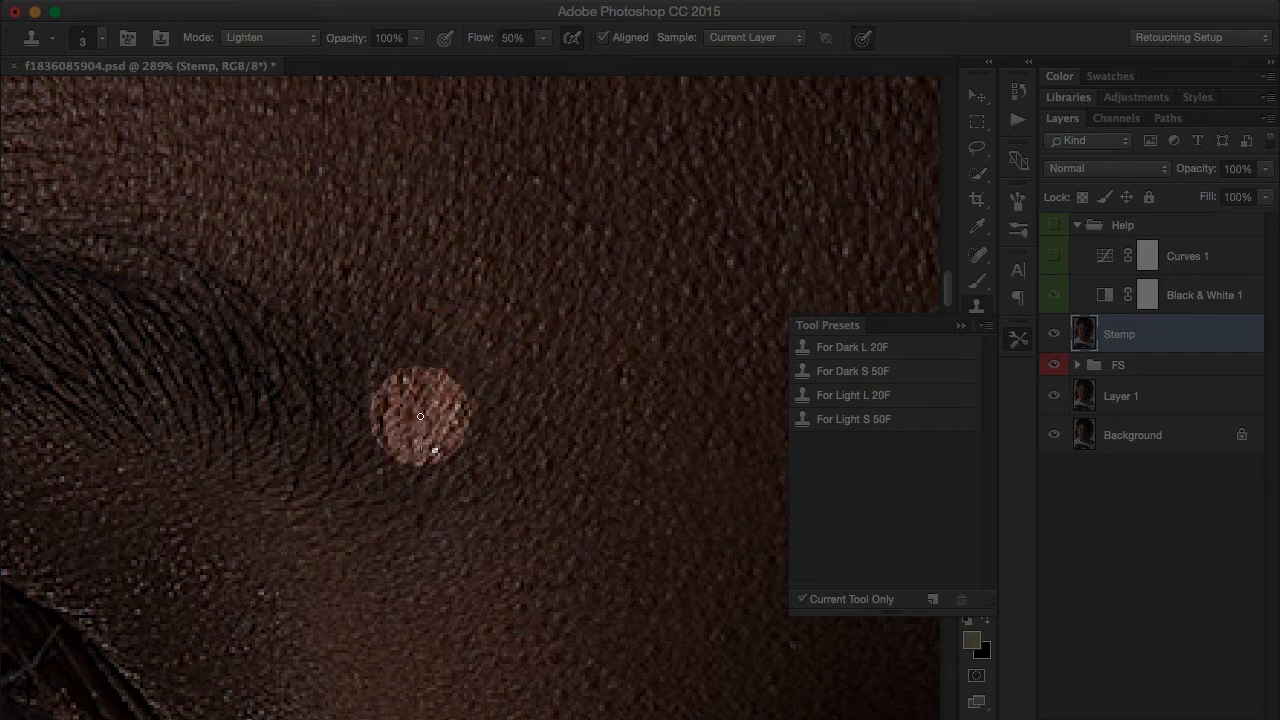
Clone skin over the dark marks and light stray hairs below the shaded eye, using the Lighten brush and For Light S 50F.
{"action": "scroll", "coordinate": [449, 517], "scroll_direction": "down", "scroll_amount": 3}
{"action": "left_click_drag", "start_coordinate": [449, 517], "coordinate": [254, 483]}
{"action": "scroll", "coordinate": [217, 369], "scroll_direction": "up", "scroll_amount": 1}
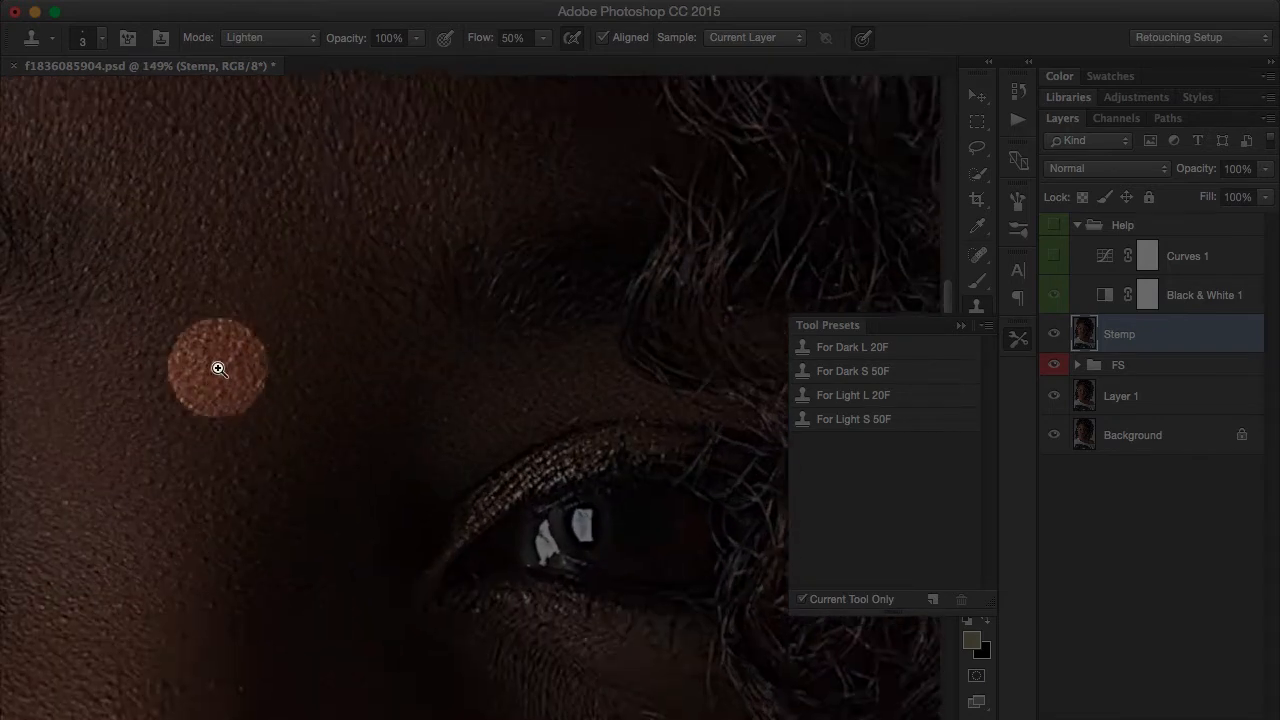
{"action": "left_click_drag", "start_coordinate": [275, 225], "coordinate": [322, 313]}
{"action": "left_click_drag", "start_coordinate": [480, 680], "coordinate": [286, 389]}
{"action": "scroll", "coordinate": [405, 408], "scroll_direction": "up", "scroll_amount": 1}
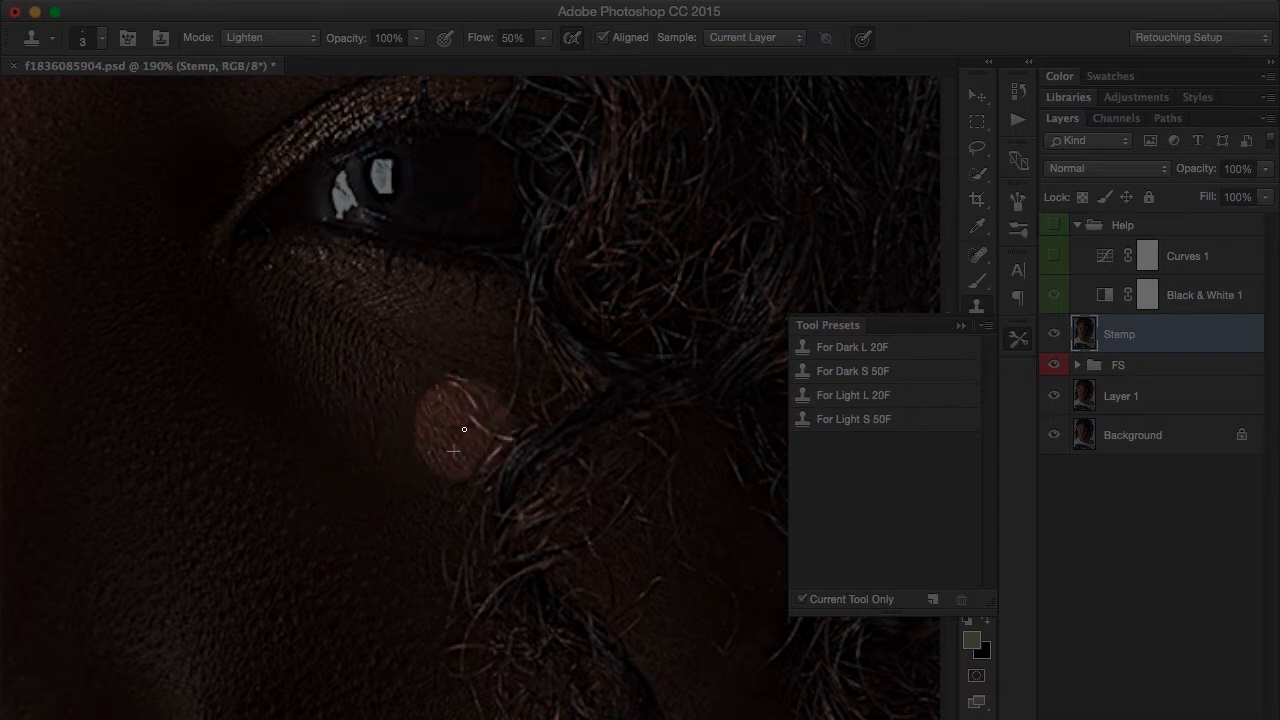
{"action": "left_click", "coordinate": [853, 419]}
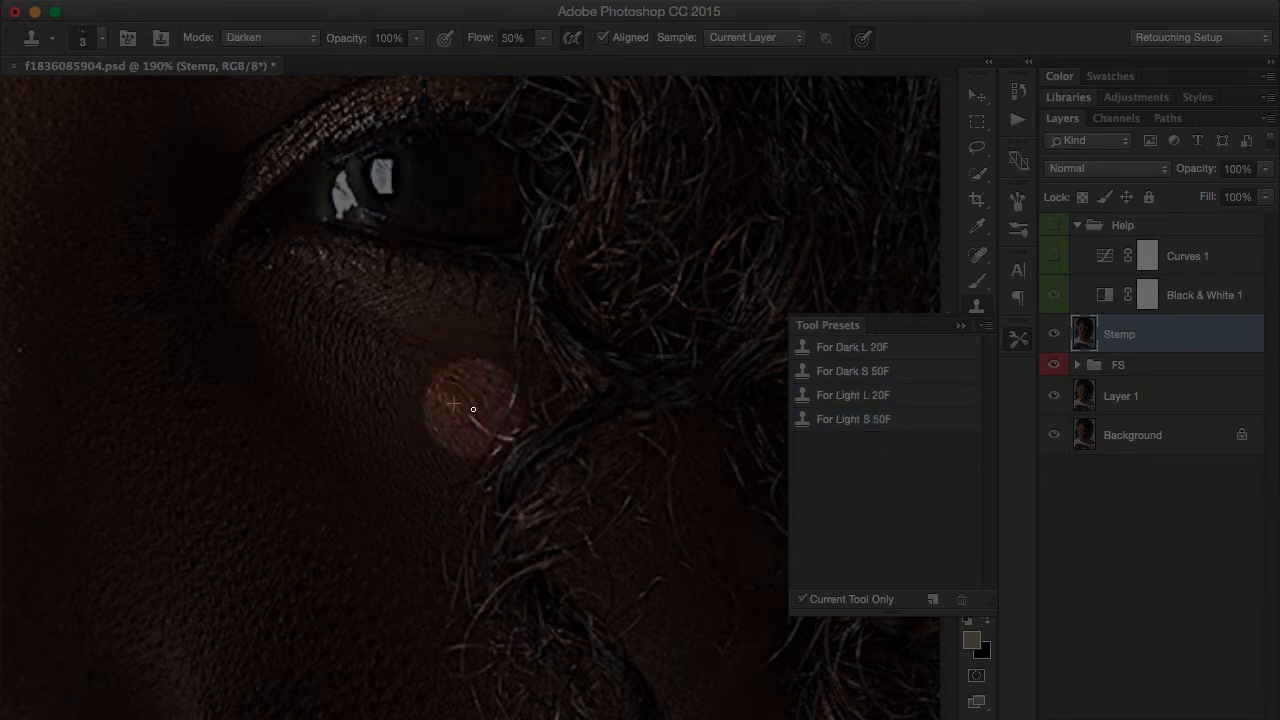
Clone over the dark patches on the blurred neck skin below the hair with the For Dark L 20F preset.
{"action": "left_click_drag", "start_coordinate": [390, 540], "coordinate": [300, 534]}
{"action": "left_click_drag", "start_coordinate": [300, 610], "coordinate": [391, 334]}
{"action": "left_click_drag", "start_coordinate": [420, 660], "coordinate": [311, 403]}
{"action": "left_click_drag", "start_coordinate": [620, 417], "coordinate": [755, 417]}
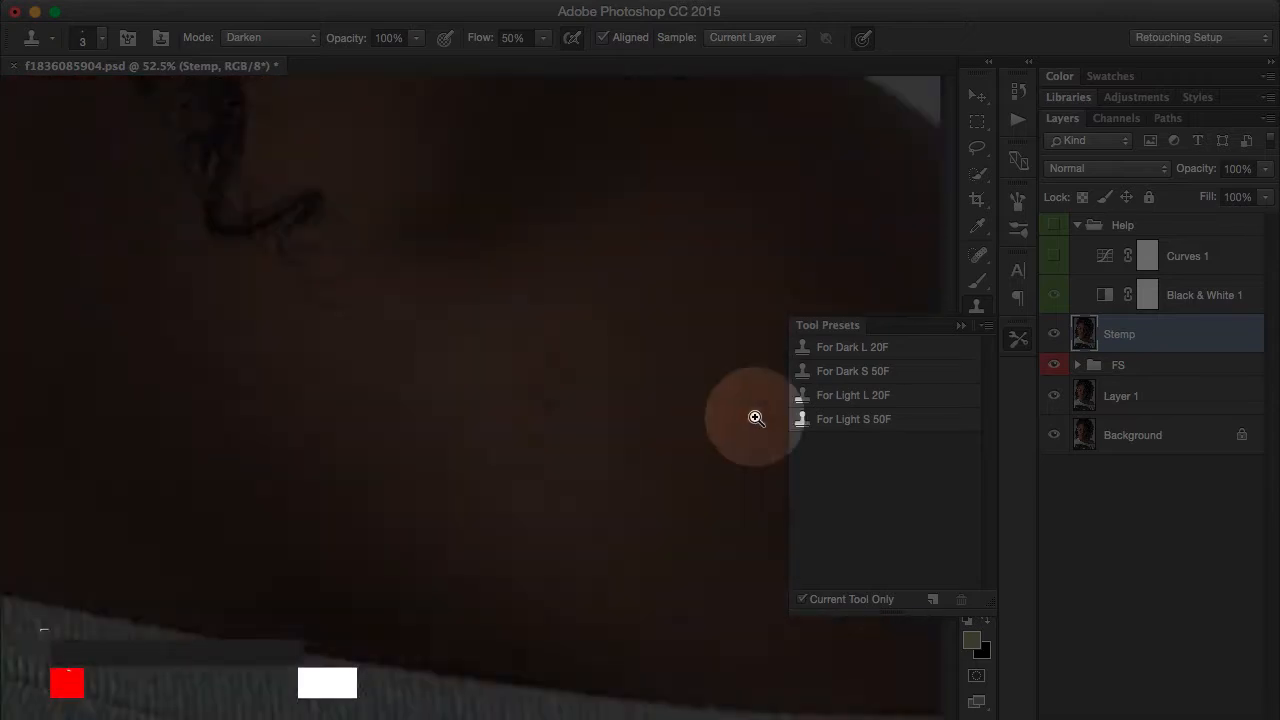
{"action": "left_click", "coordinate": [852, 347]}
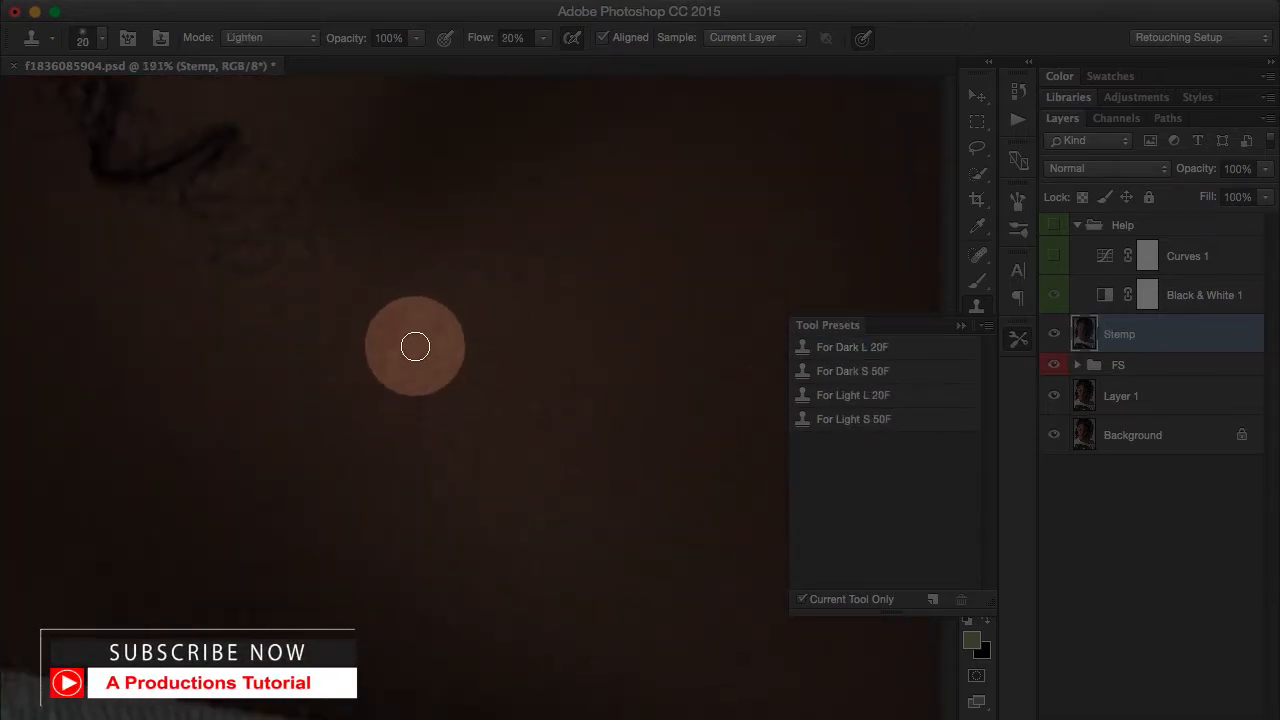
{"action": "left_click_drag", "start_coordinate": [420, 410], "coordinate": [360, 463]}
{"action": "left_click_drag", "start_coordinate": [250, 230], "coordinate": [390, 618]}
{"action": "left_click_drag", "start_coordinate": [390, 618], "coordinate": [366, 480]}
{"action": "left_click_drag", "start_coordinate": [215, 364], "coordinate": [325, 516]}
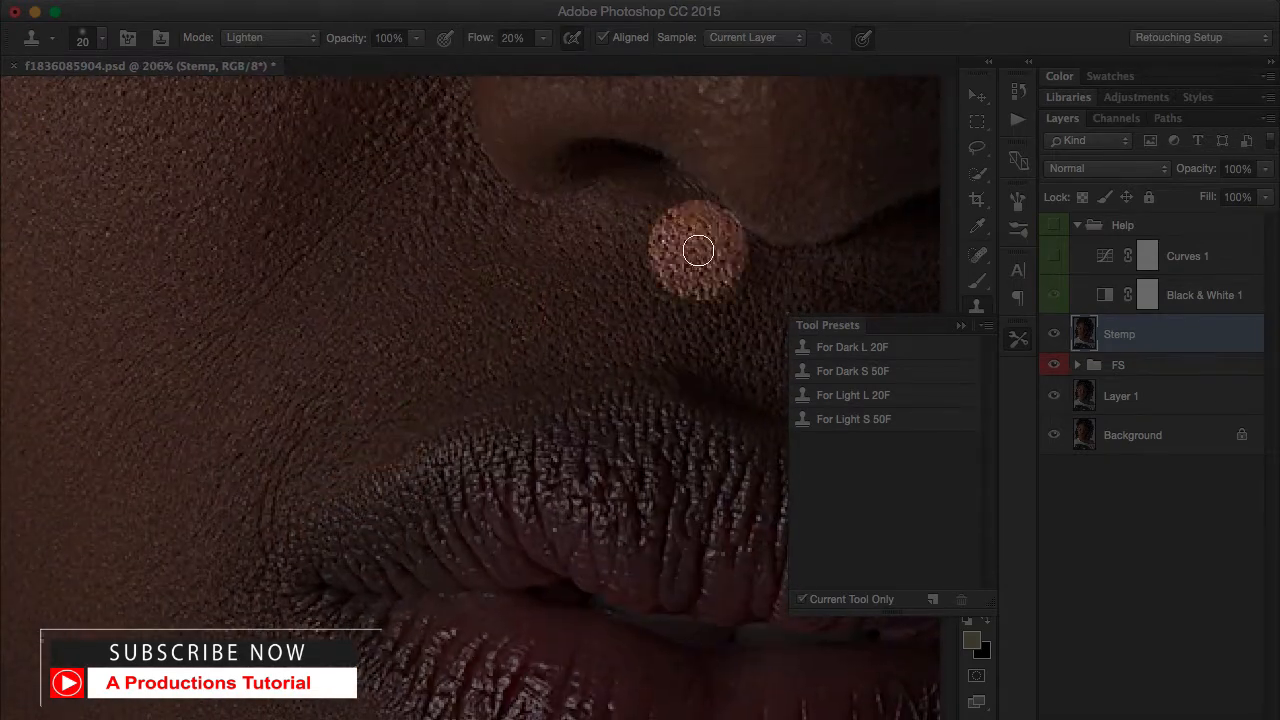
Select For Dark S 50F, return to the black-and-white view and clone over the dark spots above the upper lip.
{"action": "left_click", "coordinate": [852, 371]}
{"action": "left_click", "coordinate": [1054, 295]}
{"action": "left_click_drag", "start_coordinate": [415, 443], "coordinate": [428, 403]}
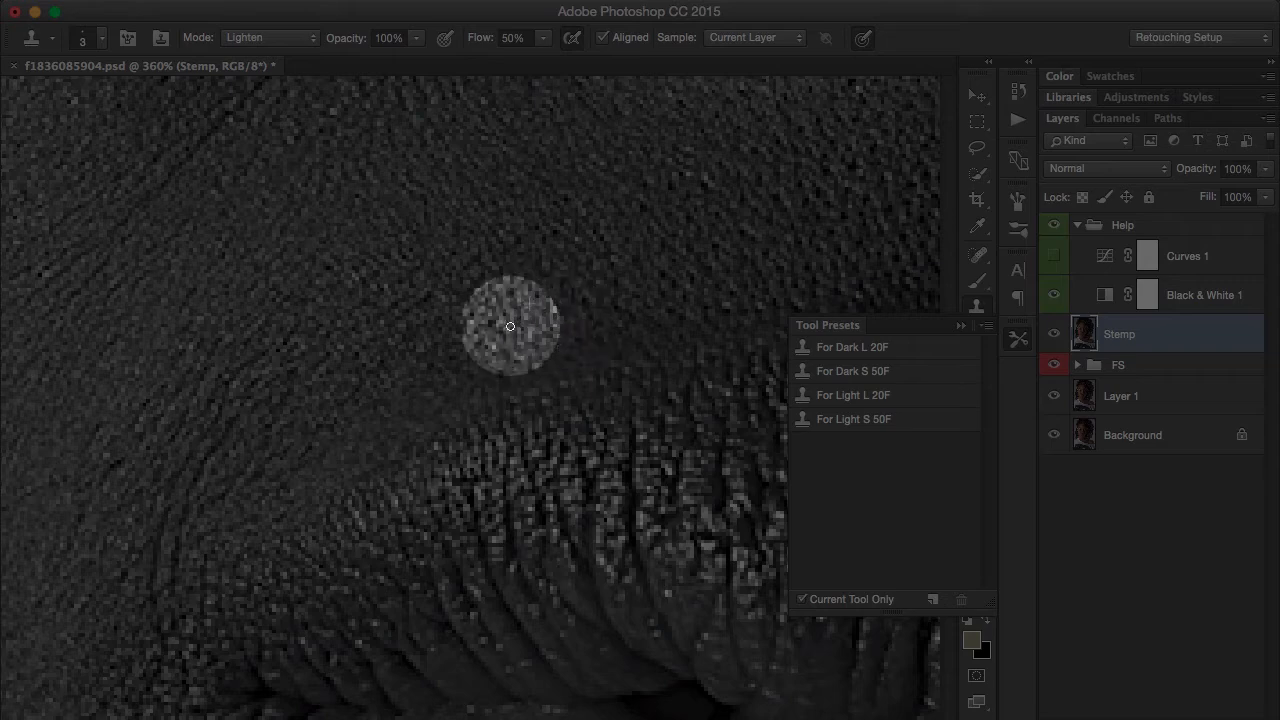
Clone over the dark spots on the skin above the upper lip and beside the nostril with the size 3 Lighten brush.
{"action": "left_click_drag", "start_coordinate": [510, 326], "coordinate": [366, 429]}
{"action": "left_click", "coordinate": [1056, 335]}
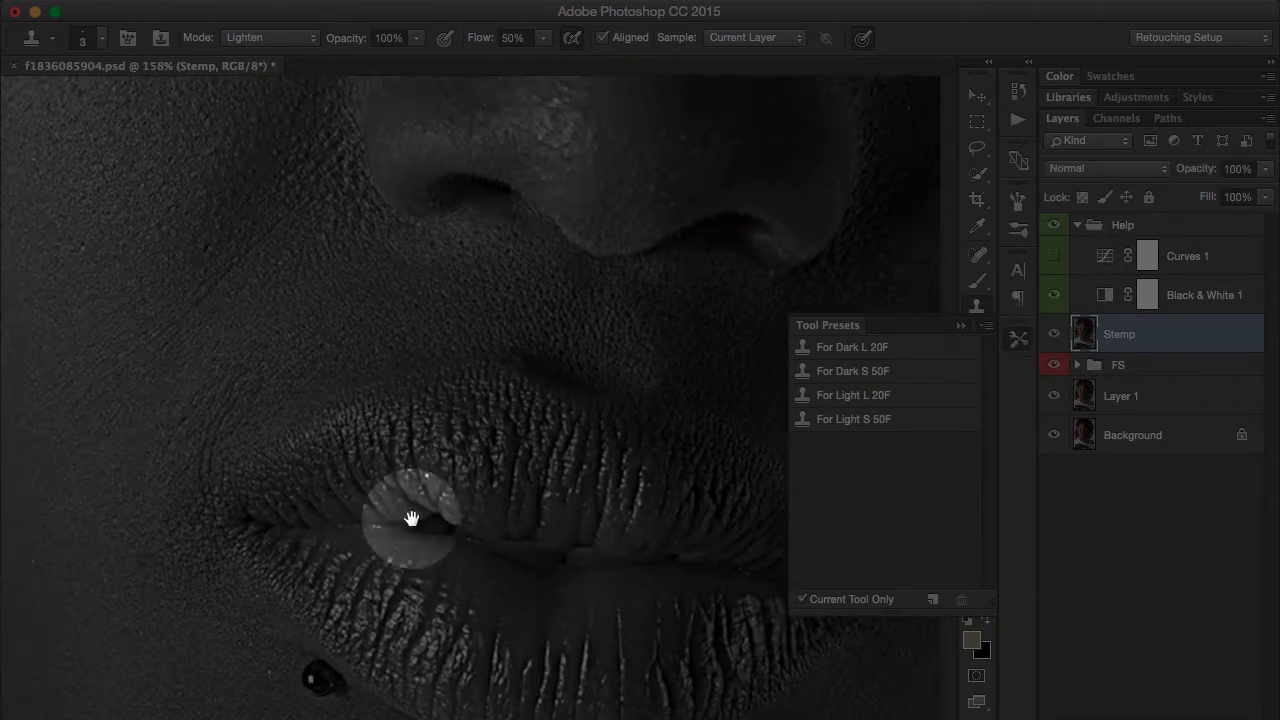
{"action": "scroll", "coordinate": [385, 286], "scroll_direction": "up", "scroll_amount": 5}
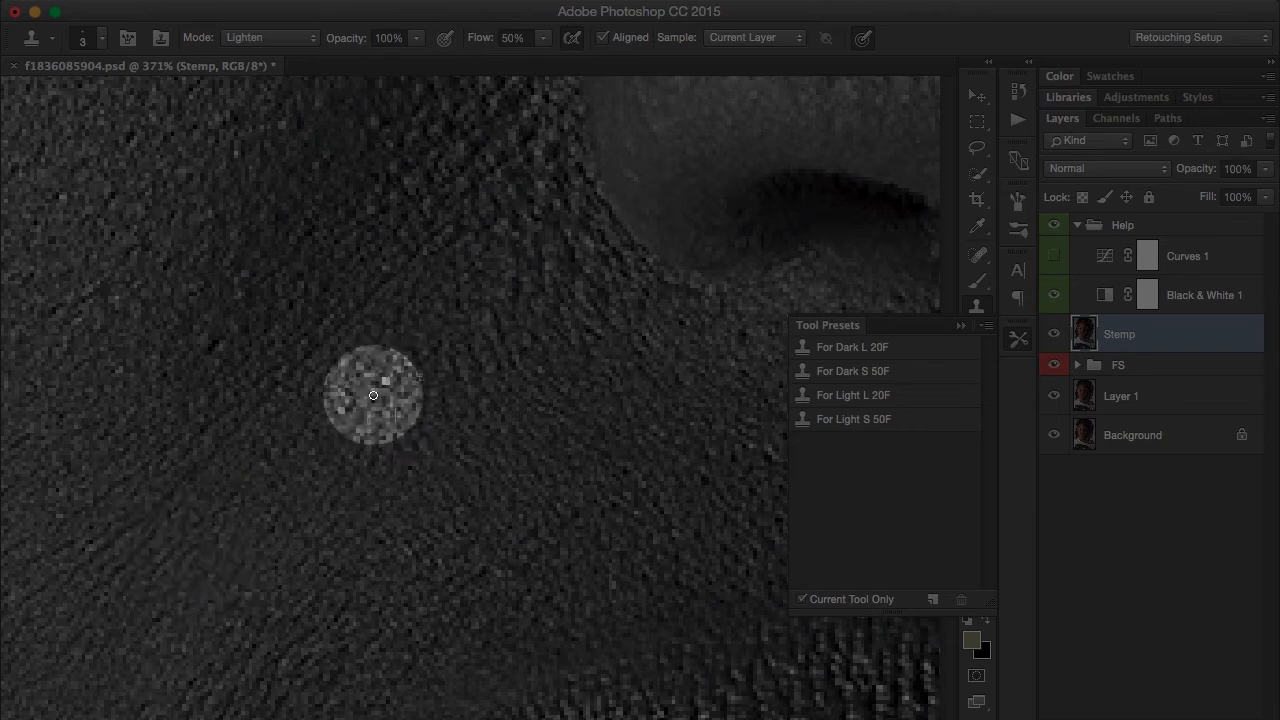
{"action": "left_click_drag", "start_coordinate": [486, 416], "coordinate": [346, 474]}
{"action": "left_click_drag", "start_coordinate": [470, 560], "coordinate": [457, 517]}
{"action": "left_click_drag", "start_coordinate": [375, 466], "coordinate": [400, 340]}
Select For Dark L 20F for the blurred neck skin, check it with Curves 1, and hide the Help group.
{"action": "left_click", "coordinate": [852, 347]}
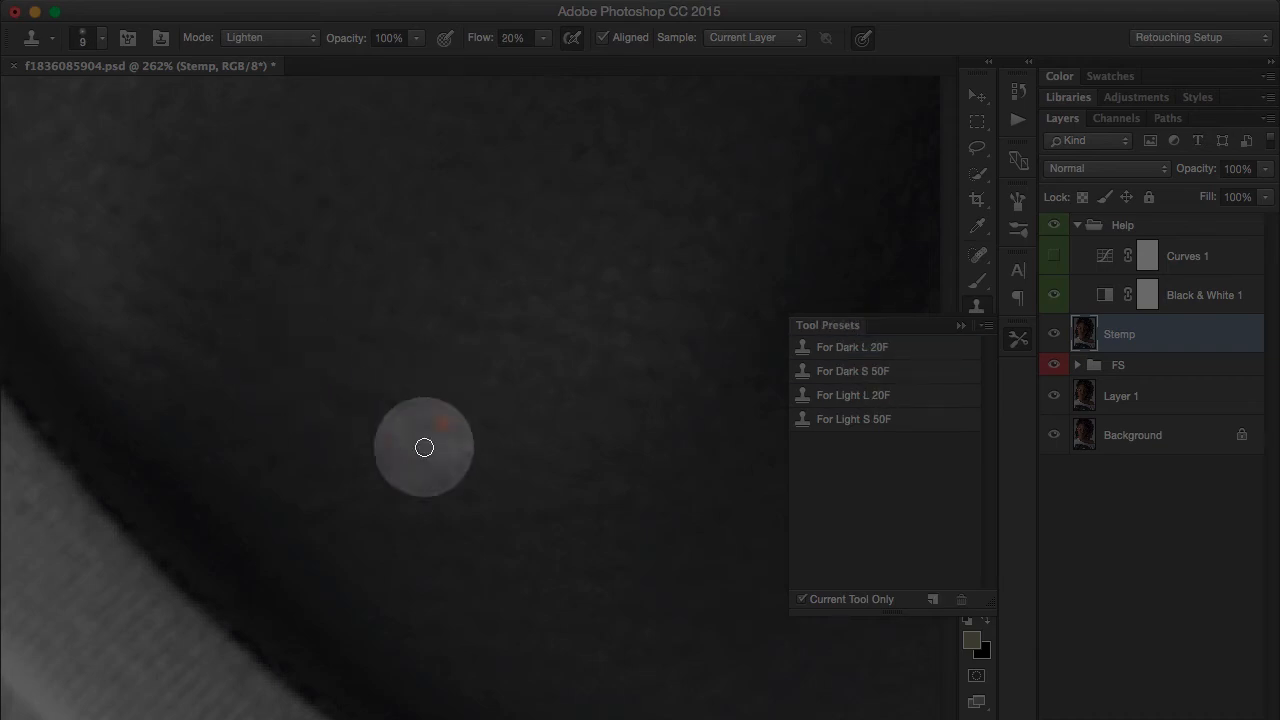
{"action": "left_click", "coordinate": [1054, 252]}
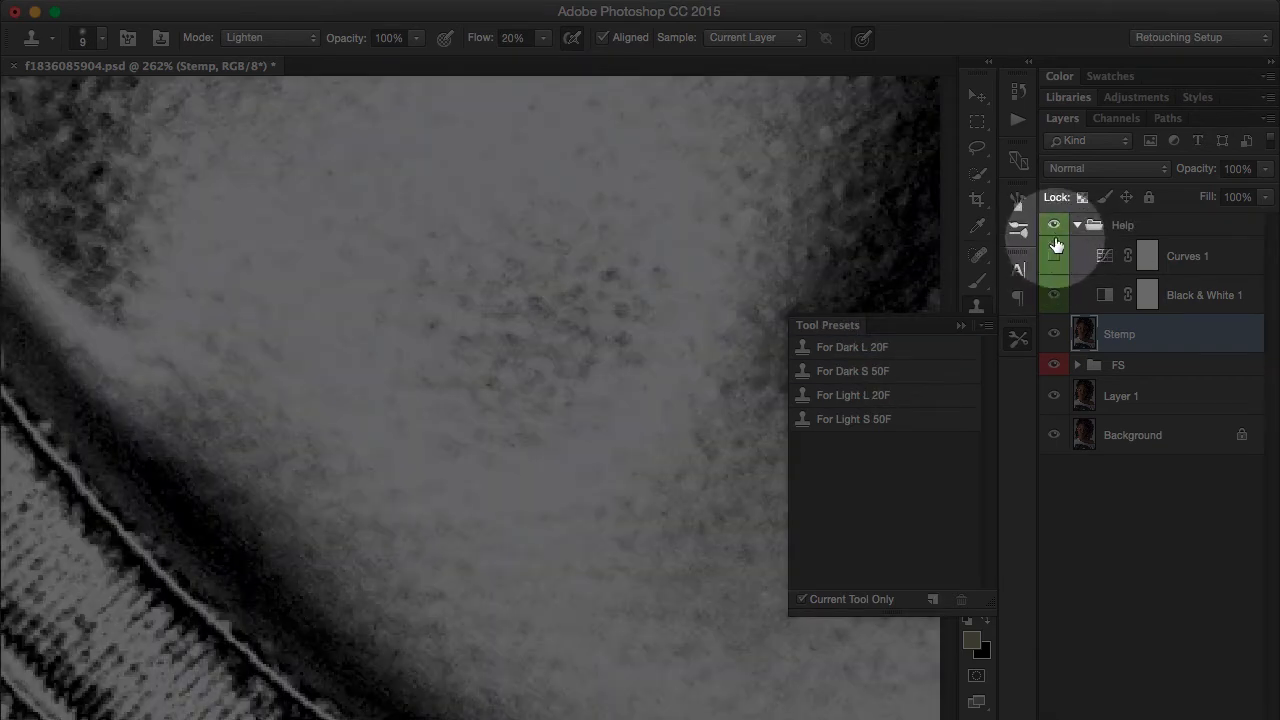
{"action": "left_click", "coordinate": [1054, 225]}
{"action": "left_click_drag", "start_coordinate": [430, 470], "coordinate": [262, 560]}
{"action": "left_click_drag", "start_coordinate": [373, 315], "coordinate": [397, 453]}
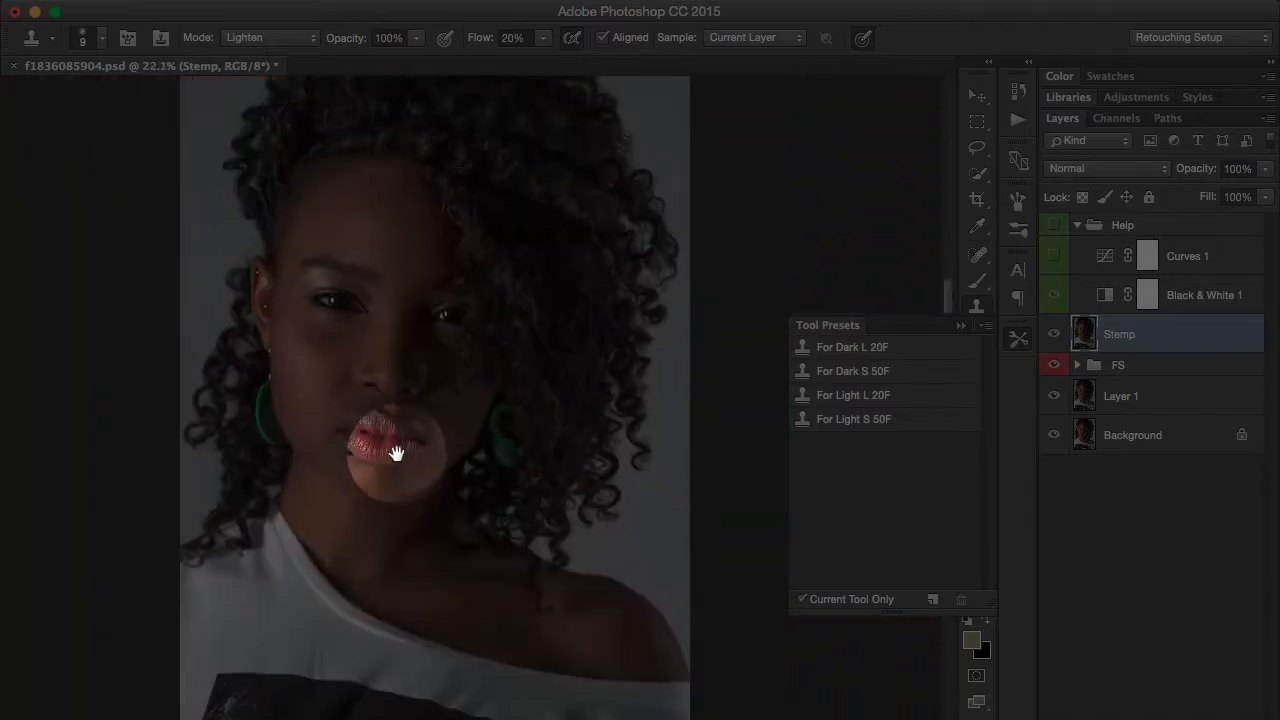
Clone over the light spots on the forehead skin in colour with the For Light L 20F preset.
{"action": "scroll", "coordinate": [397, 453], "scroll_direction": "up", "scroll_amount": 10}
{"action": "left_click", "coordinate": [853, 395]}
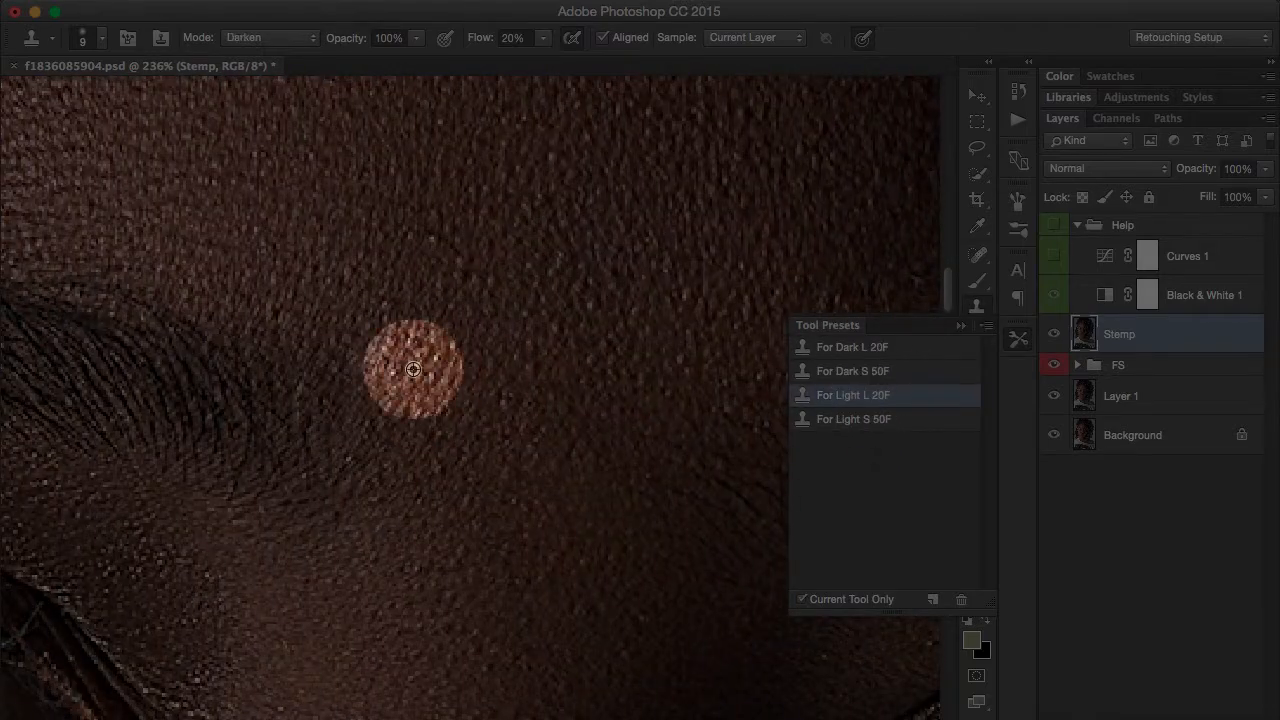
{"action": "left_click_drag", "start_coordinate": [452, 474], "coordinate": [351, 474]}
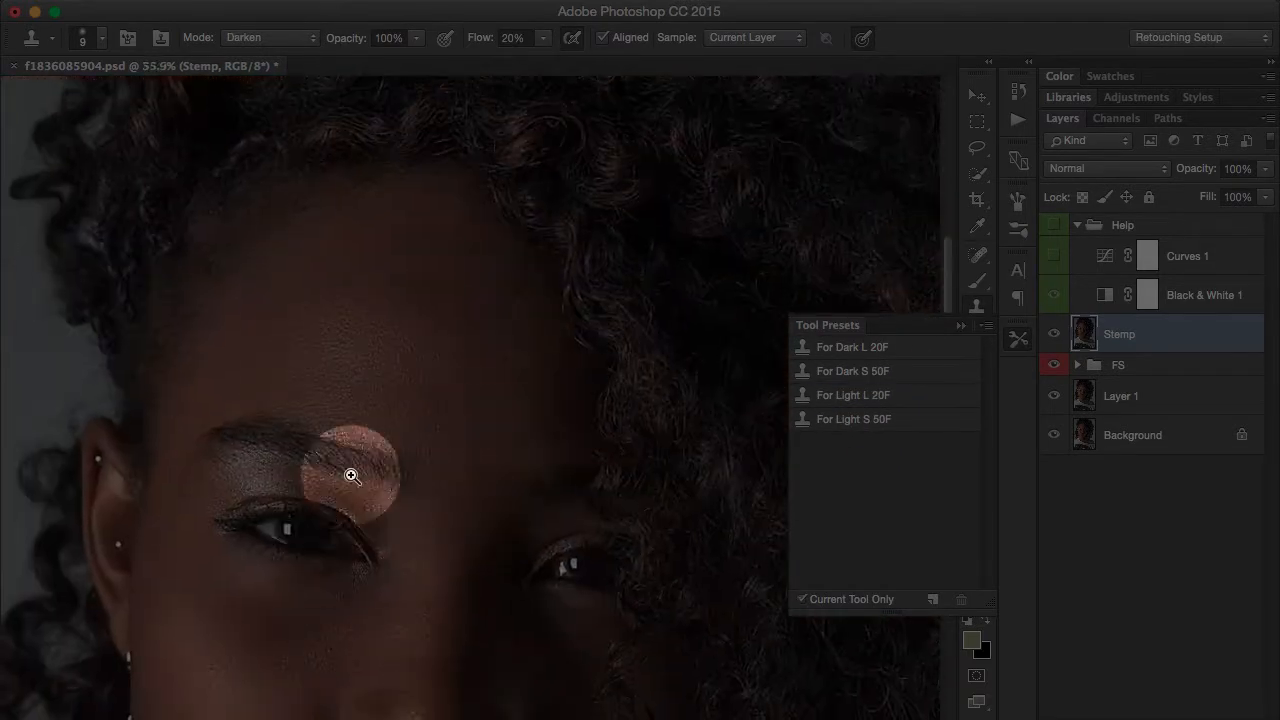
{"action": "left_click_drag", "start_coordinate": [610, 330], "coordinate": [705, 330]}
{"action": "left_click_drag", "start_coordinate": [705, 330], "coordinate": [494, 380]}
{"action": "left_click", "coordinate": [470, 358], "text": "alt"}
{"action": "left_click", "coordinate": [462, 312]}
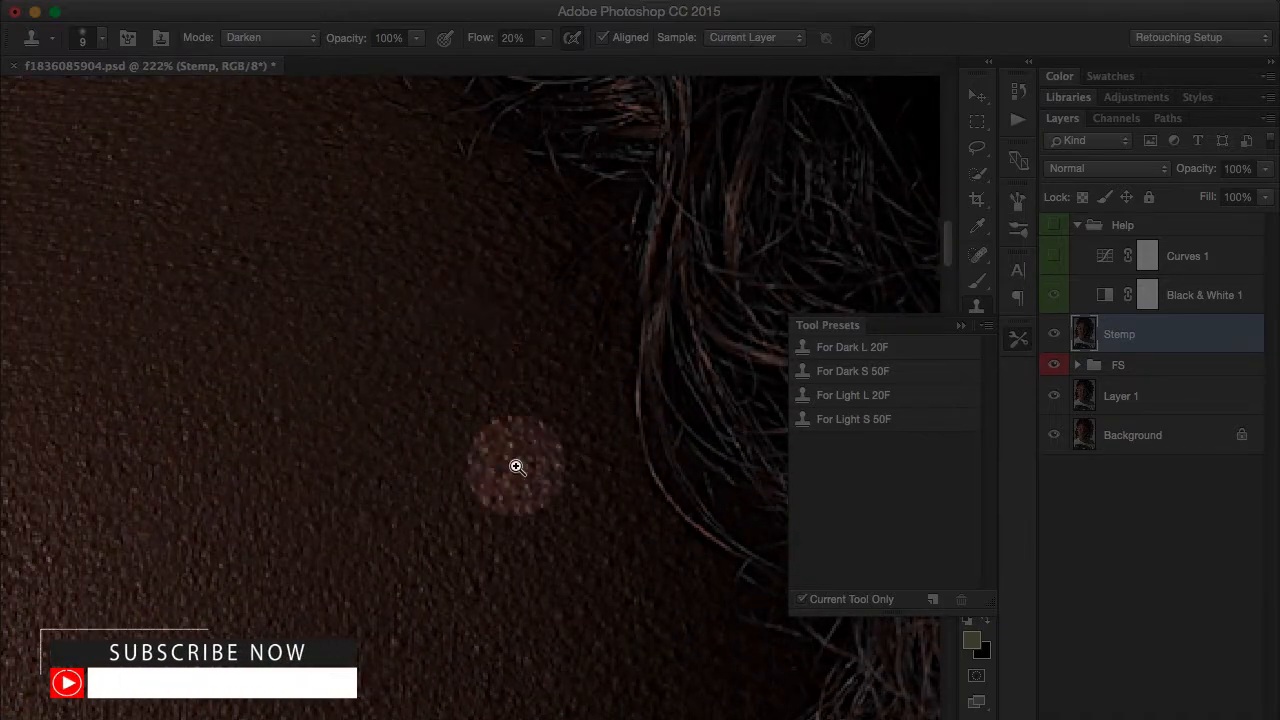
{"action": "left_click_drag", "start_coordinate": [514, 466], "coordinate": [414, 337]}
{"action": "left_click_drag", "start_coordinate": [327, 474], "coordinate": [361, 450]}
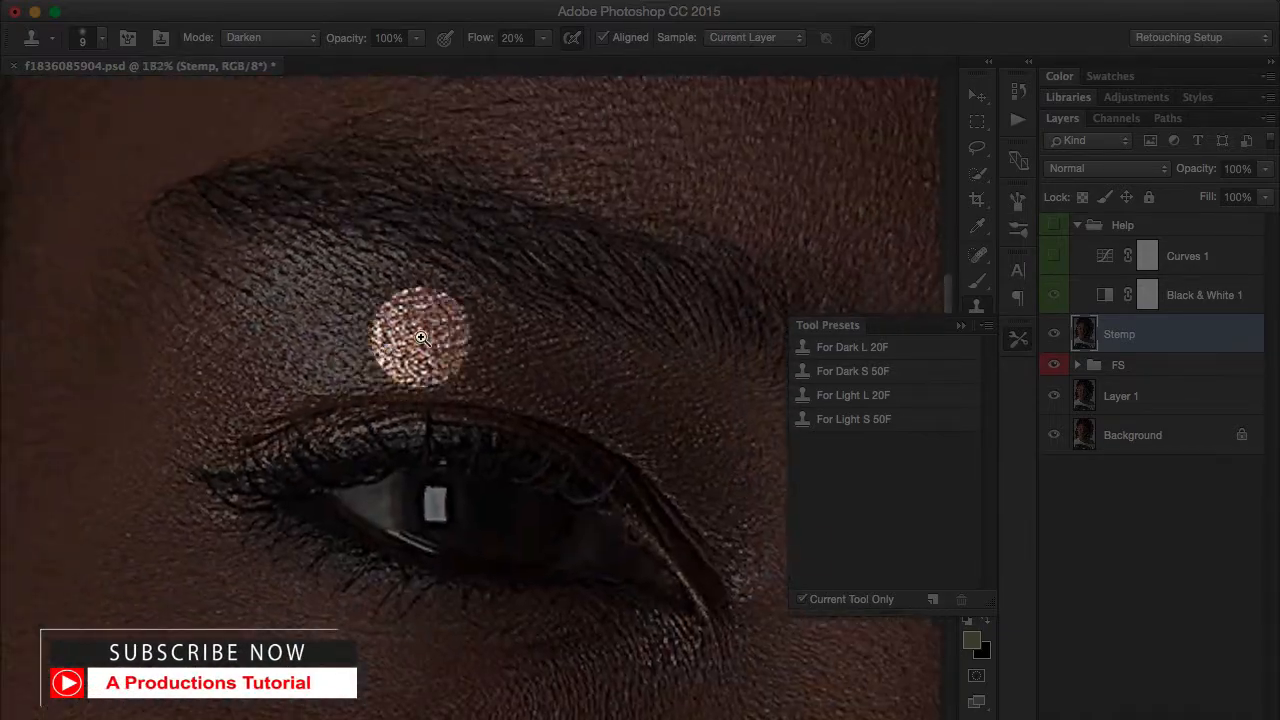
Select For Dark S 50F, show the Help group and clone over the stray dark hairs and marks around the eyebrow.
{"action": "left_click", "coordinate": [872, 370]}
{"action": "scroll", "coordinate": [398, 325], "scroll_direction": "up", "scroll_amount": 3}
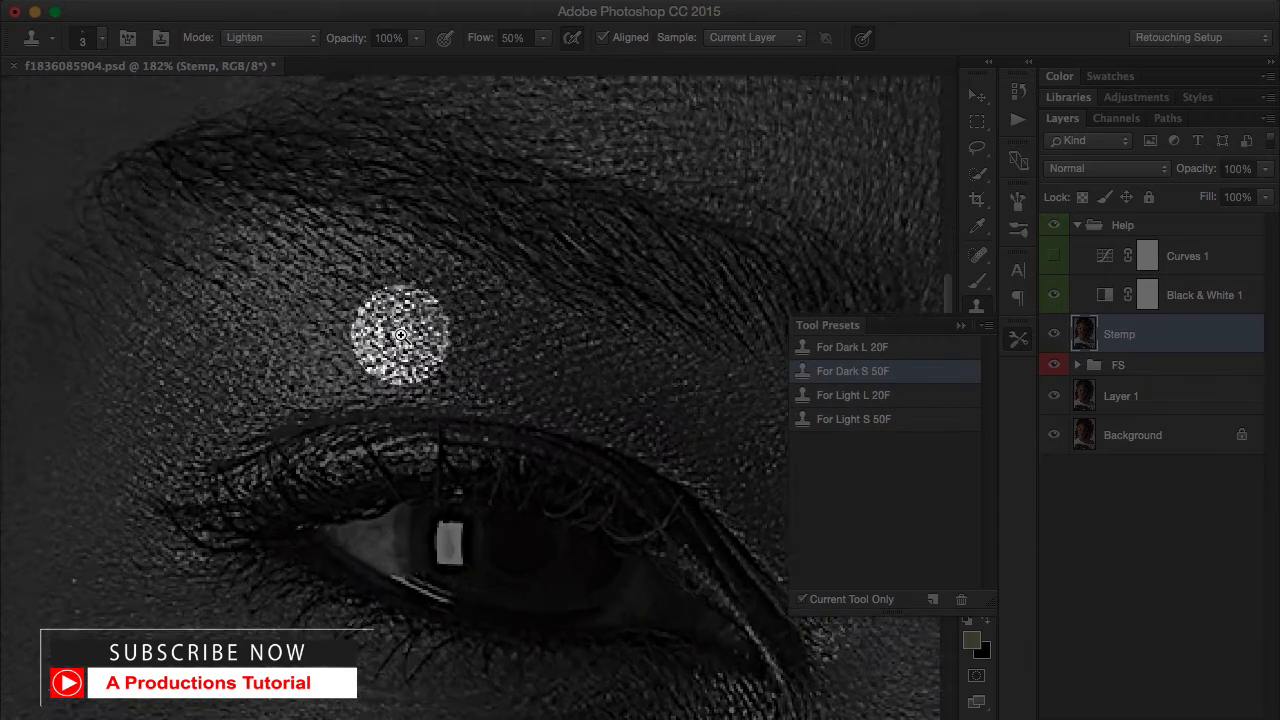
{"action": "left_click_drag", "start_coordinate": [358, 350], "coordinate": [262, 590]}
{"action": "scroll", "coordinate": [440, 355], "scroll_direction": "up", "scroll_amount": 4}
{"action": "left_click_drag", "start_coordinate": [438, 360], "coordinate": [416, 418]}
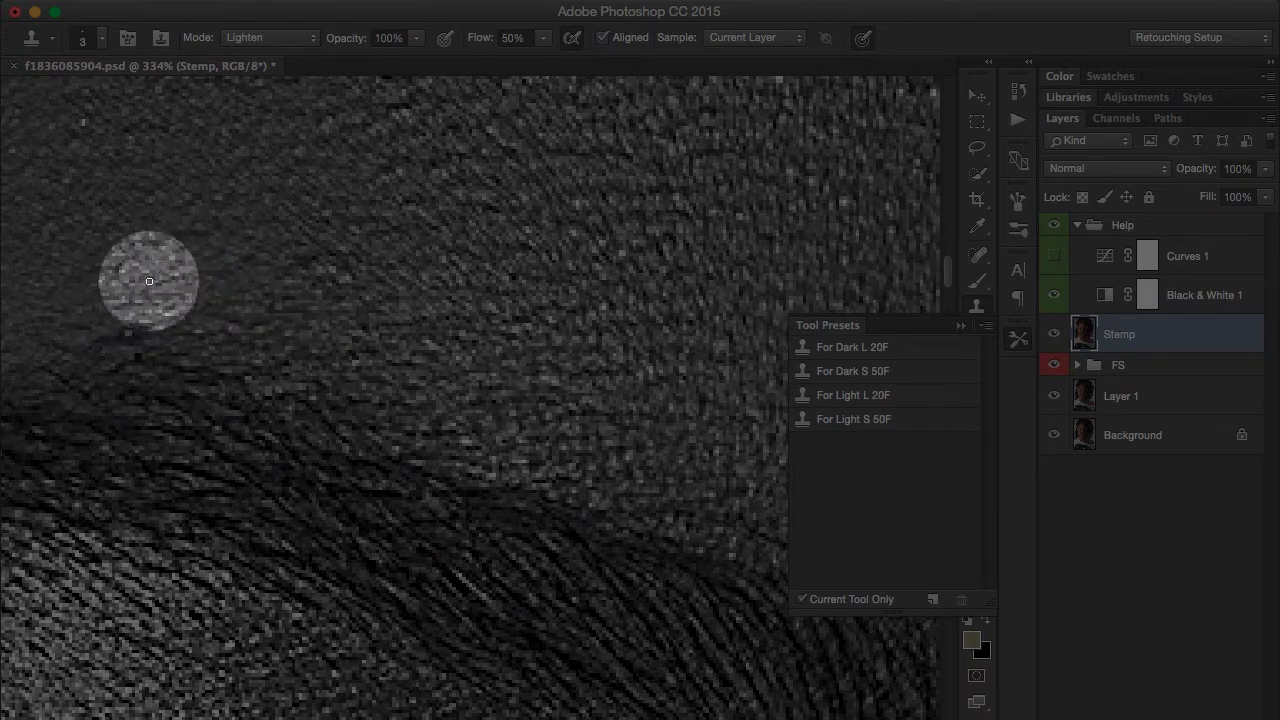
{"action": "scroll", "coordinate": [343, 329], "scroll_direction": "down", "scroll_amount": 2}
{"action": "scroll", "coordinate": [224, 393], "scroll_direction": "left", "scroll_amount": 5}
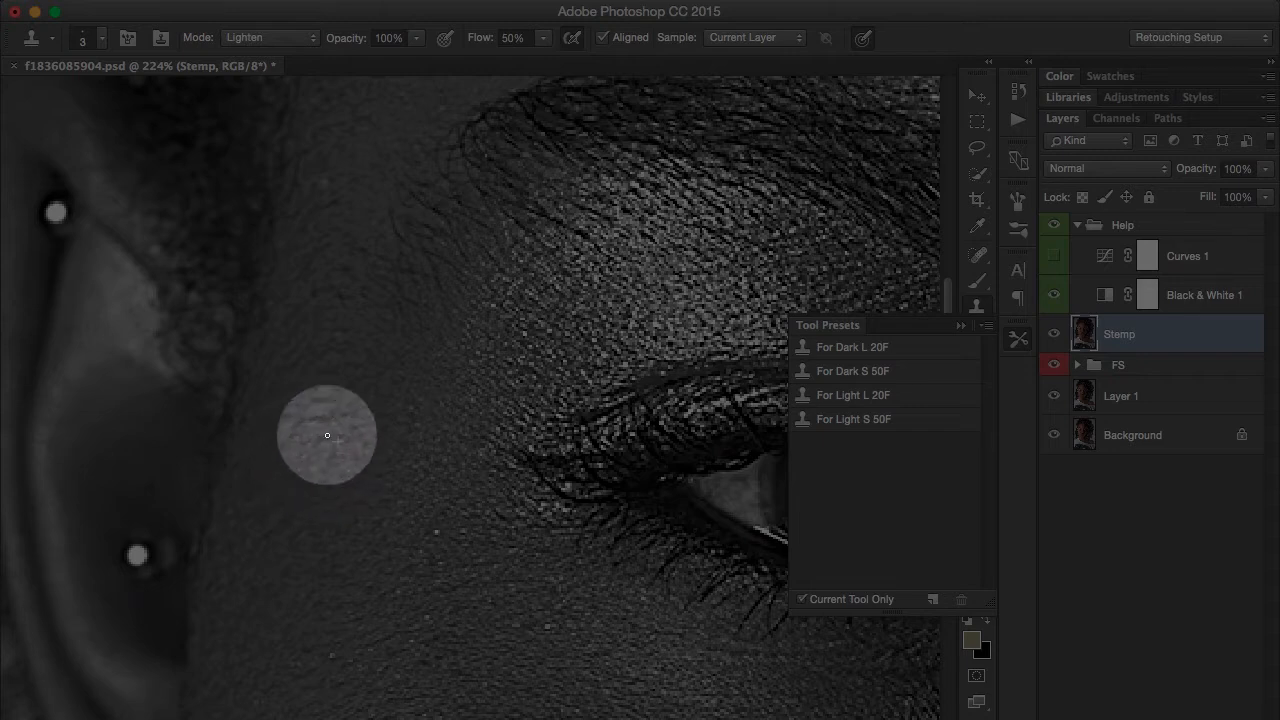
Hide the Help group to return to colour, fit the portrait to the window and save the document.
{"action": "left_click", "coordinate": [1054, 225]}
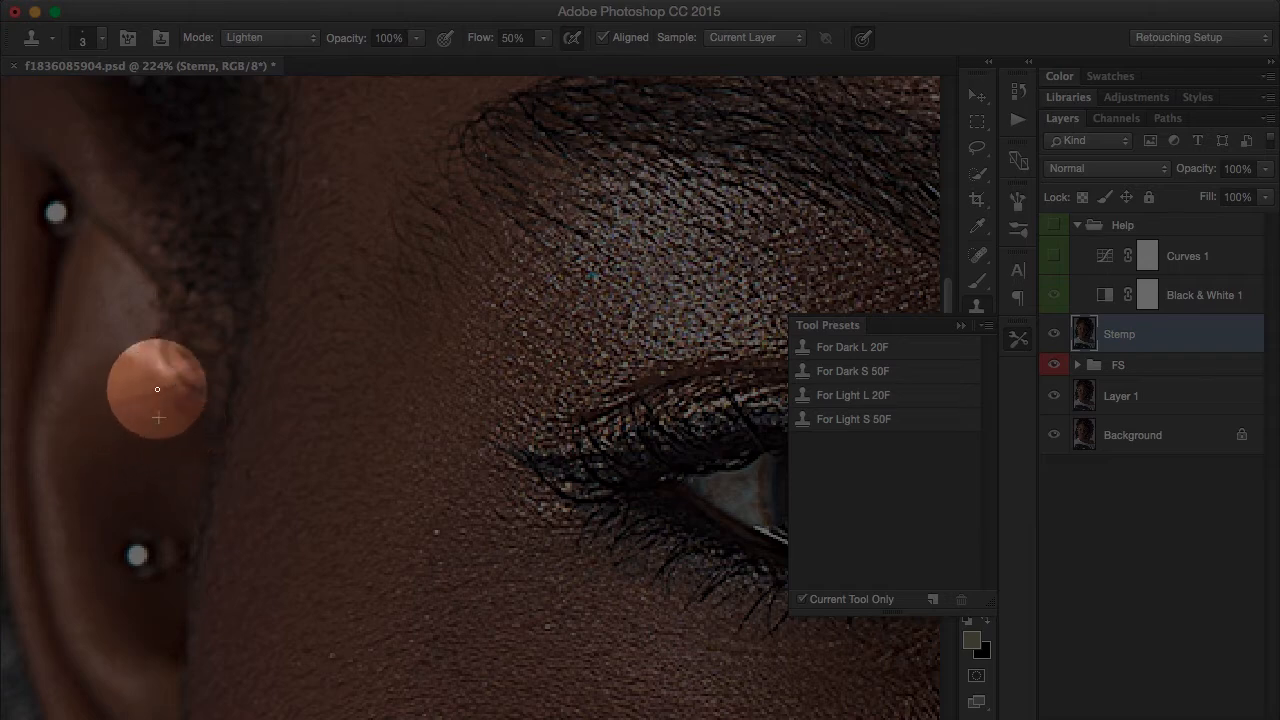
{"action": "key", "text": "super+0"}
{"action": "key", "text": "super+s"}
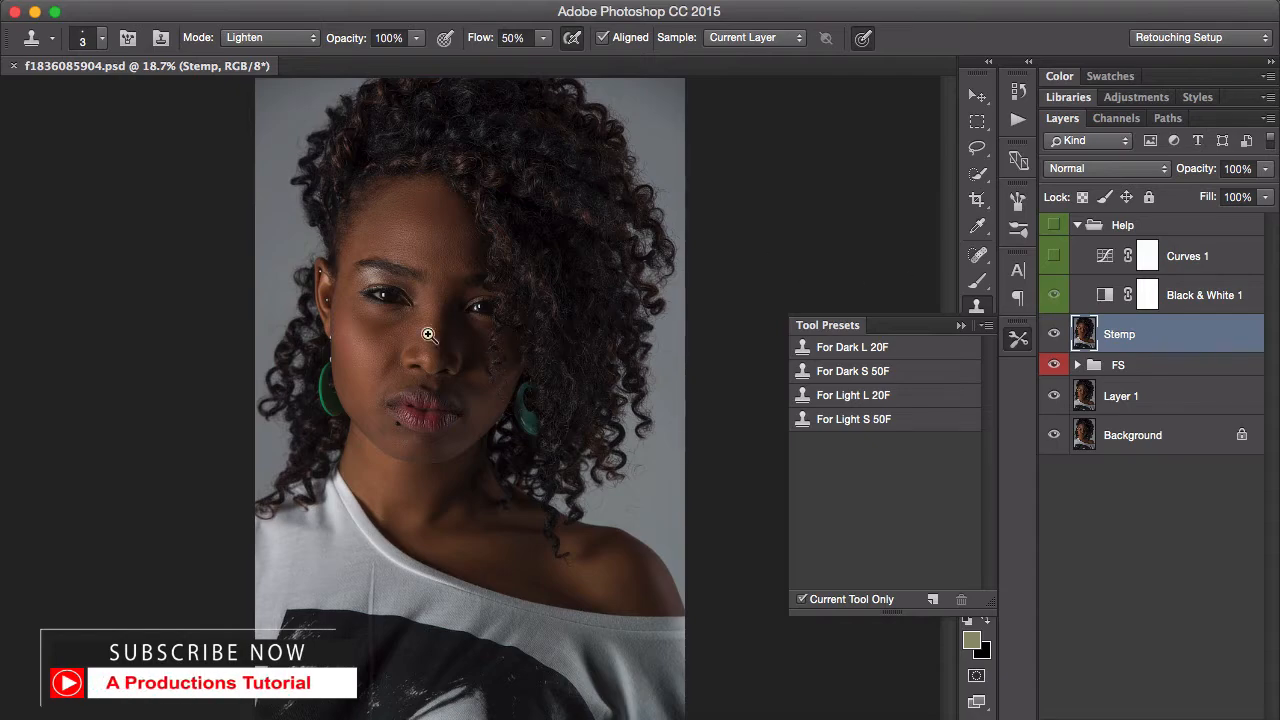
Close the tool presets and toggle the Stemp layer's visibility to compare the face with and without the cloning.
{"action": "left_click_drag", "start_coordinate": [405, 338], "coordinate": [420, 480]}
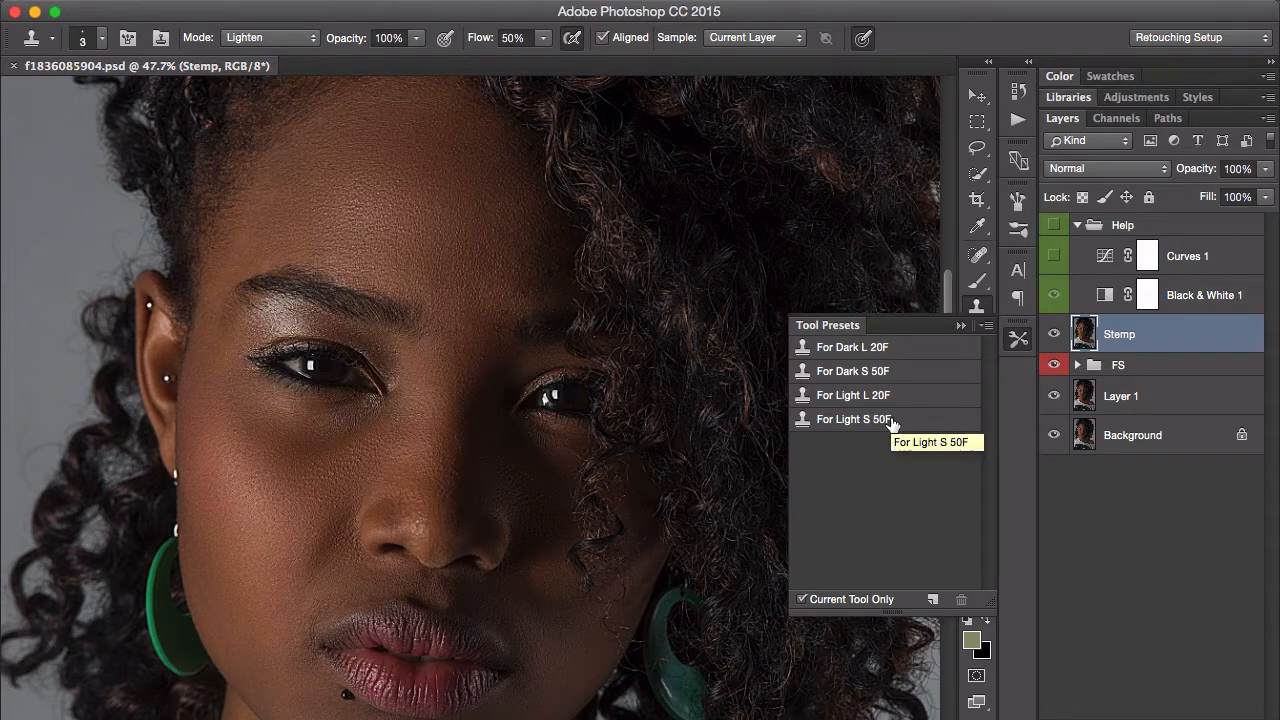
{"action": "left_click", "coordinate": [1019, 340]}
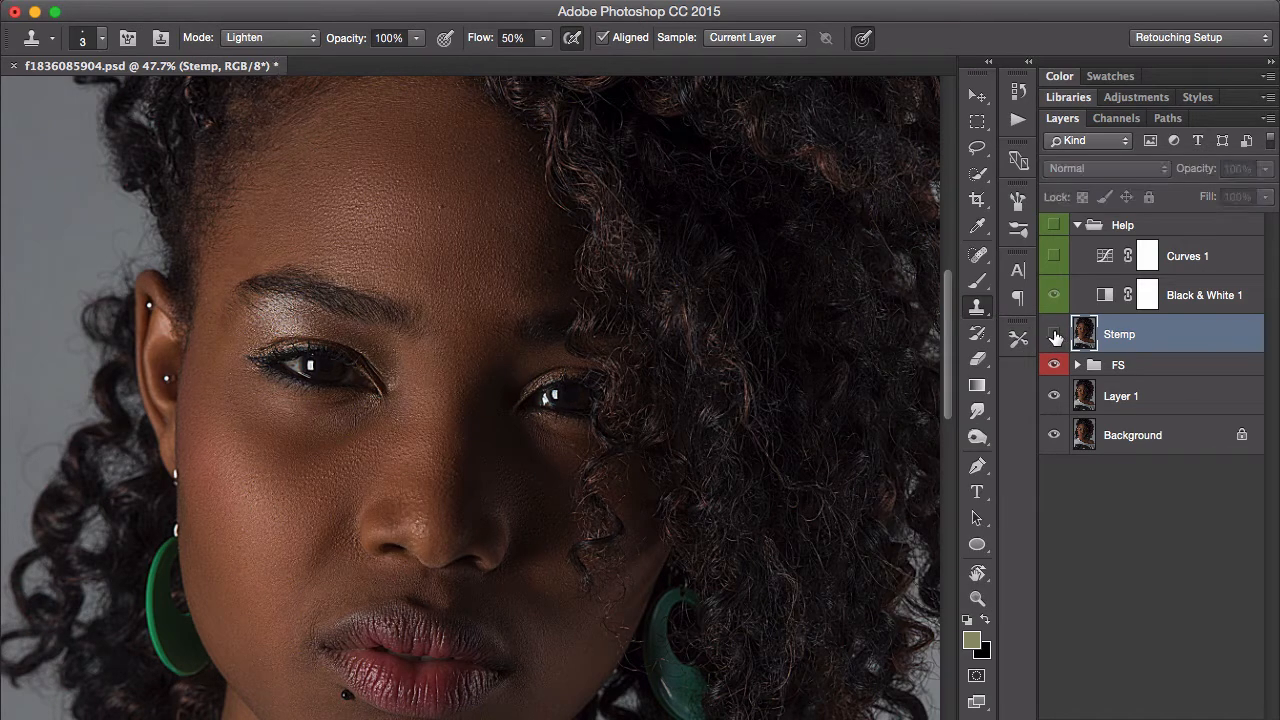
{"action": "left_click", "coordinate": [1055, 334]}
{"action": "left_click", "coordinate": [1059, 334]}
{"action": "left_click", "coordinate": [1063, 333]}
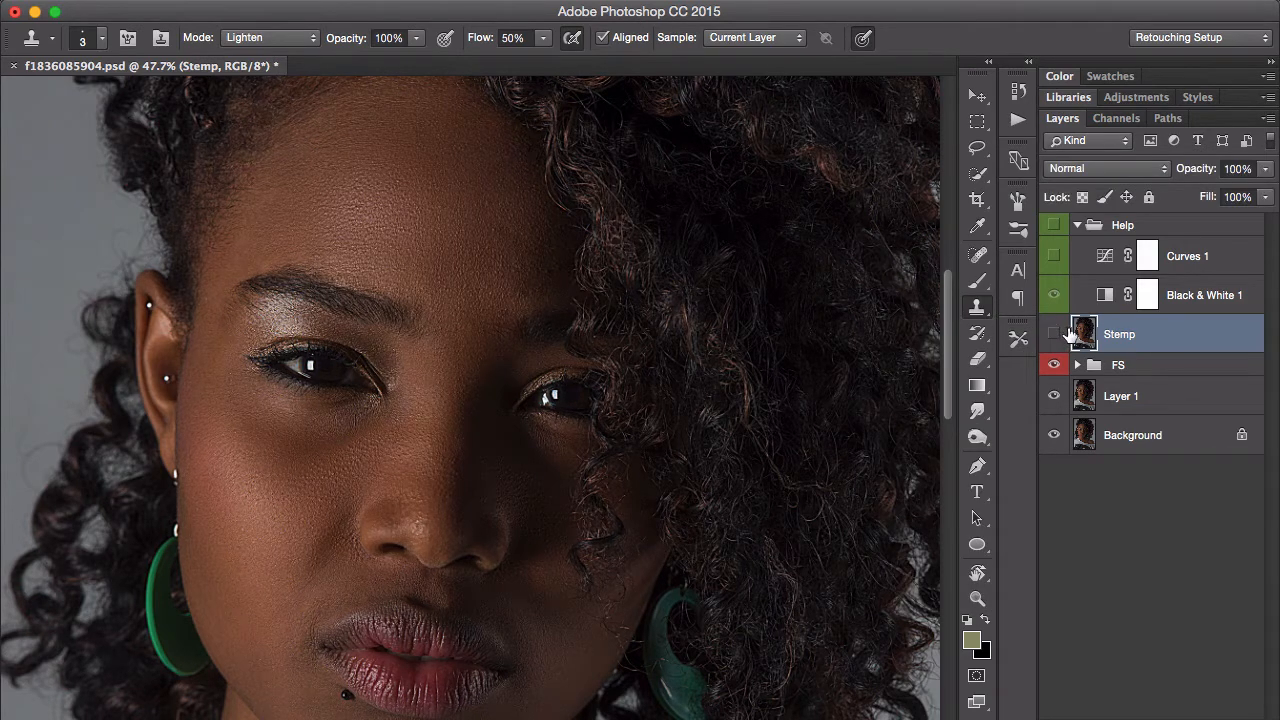
{"action": "left_click", "coordinate": [1060, 334]}
{"action": "left_click", "coordinate": [1059, 334]}
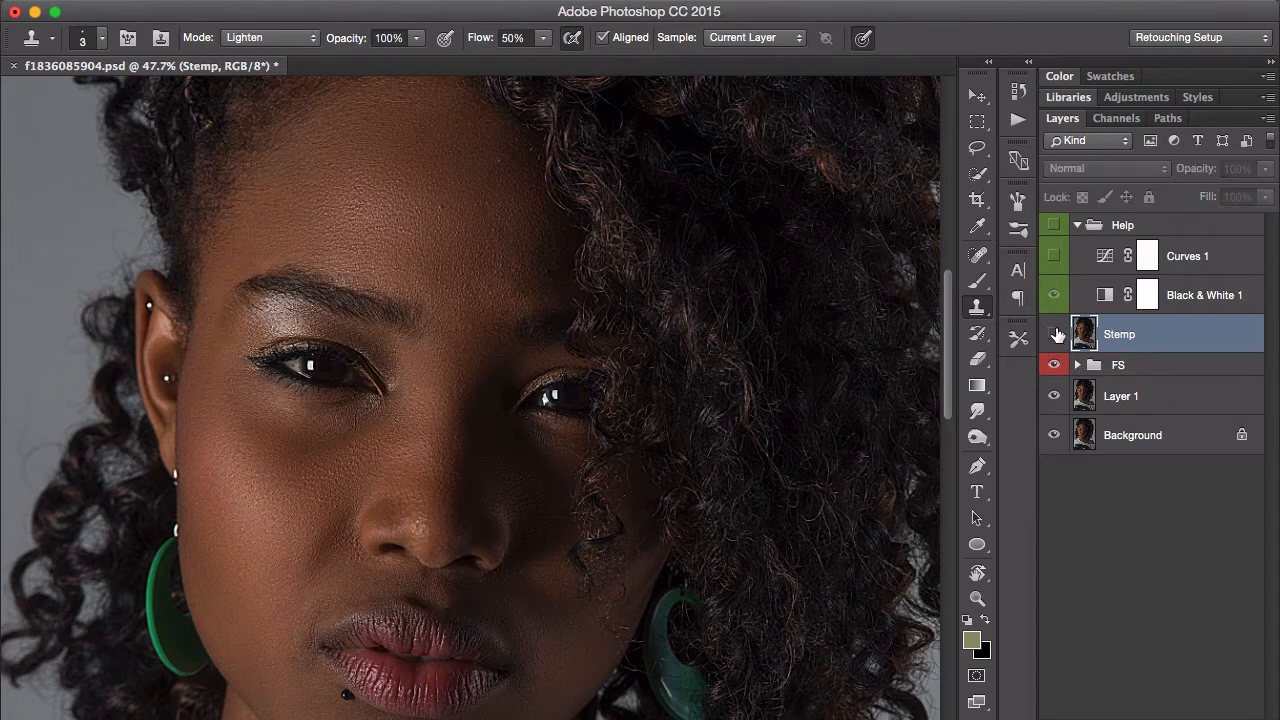
{"action": "left_click", "coordinate": [1058, 335]}
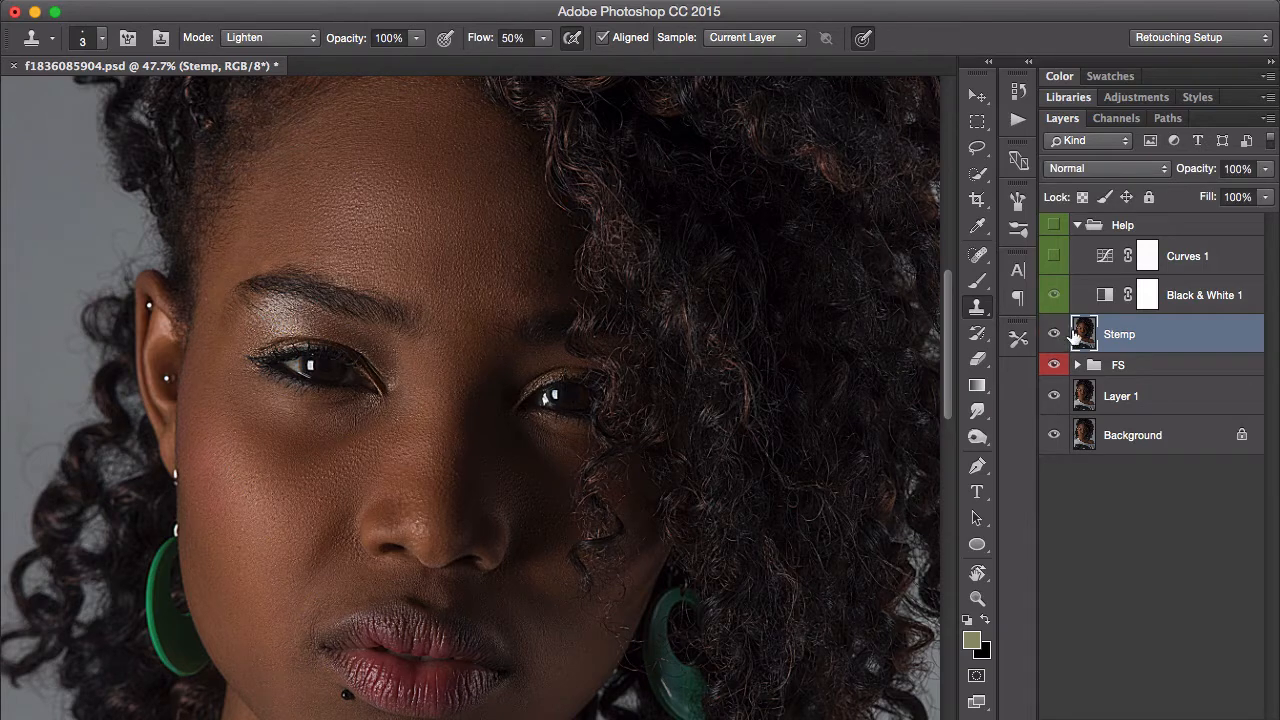
{"action": "left_click", "coordinate": [1055, 336]}
{"action": "left_click", "coordinate": [1058, 336]}
{"action": "left_click", "coordinate": [1058, 336]}
{"action": "left_click", "coordinate": [1054, 336]}
Heal the small spots on the temple beside the eyebrow's outer end with the Healing Brush, reducing its size to 8.
{"action": "left_click_drag", "start_coordinate": [981, 258], "coordinate": [1017, 272]}
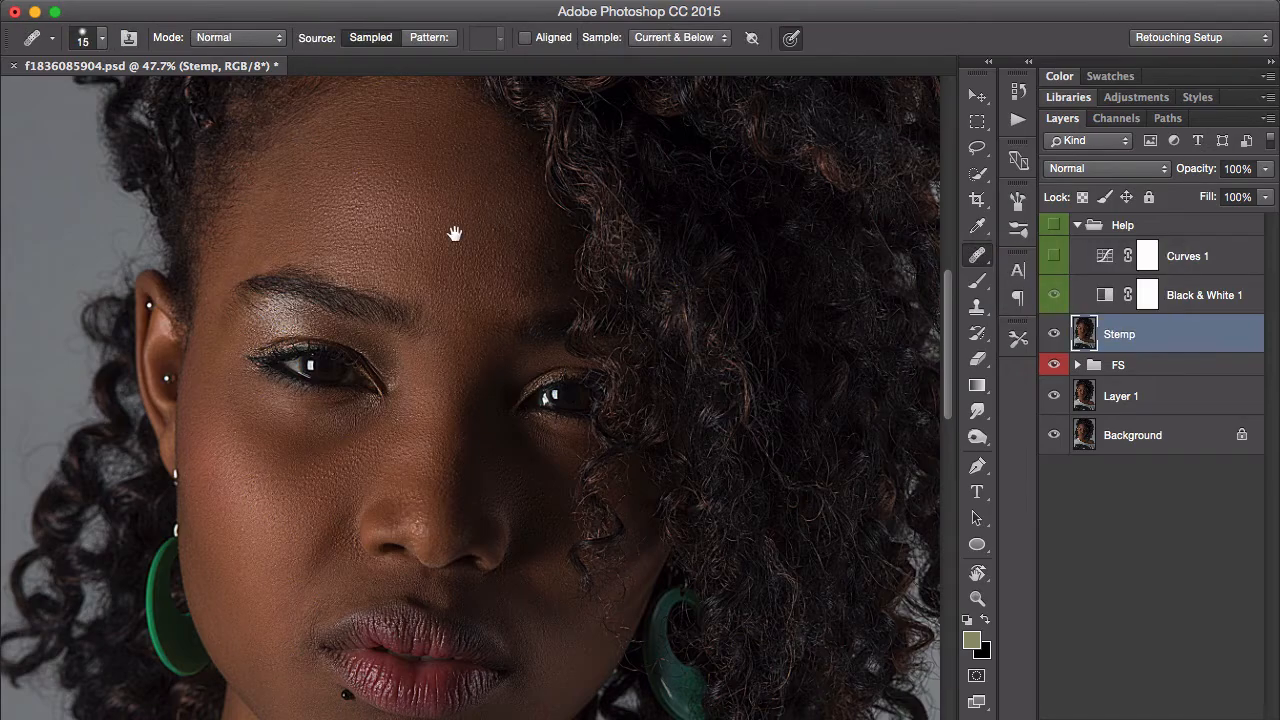
{"action": "left_click_drag", "start_coordinate": [454, 233], "coordinate": [499, 284]}
{"action": "left_click_drag", "start_coordinate": [322, 451], "coordinate": [369, 509]}
{"action": "left_click_drag", "start_coordinate": [466, 392], "coordinate": [420, 550]}
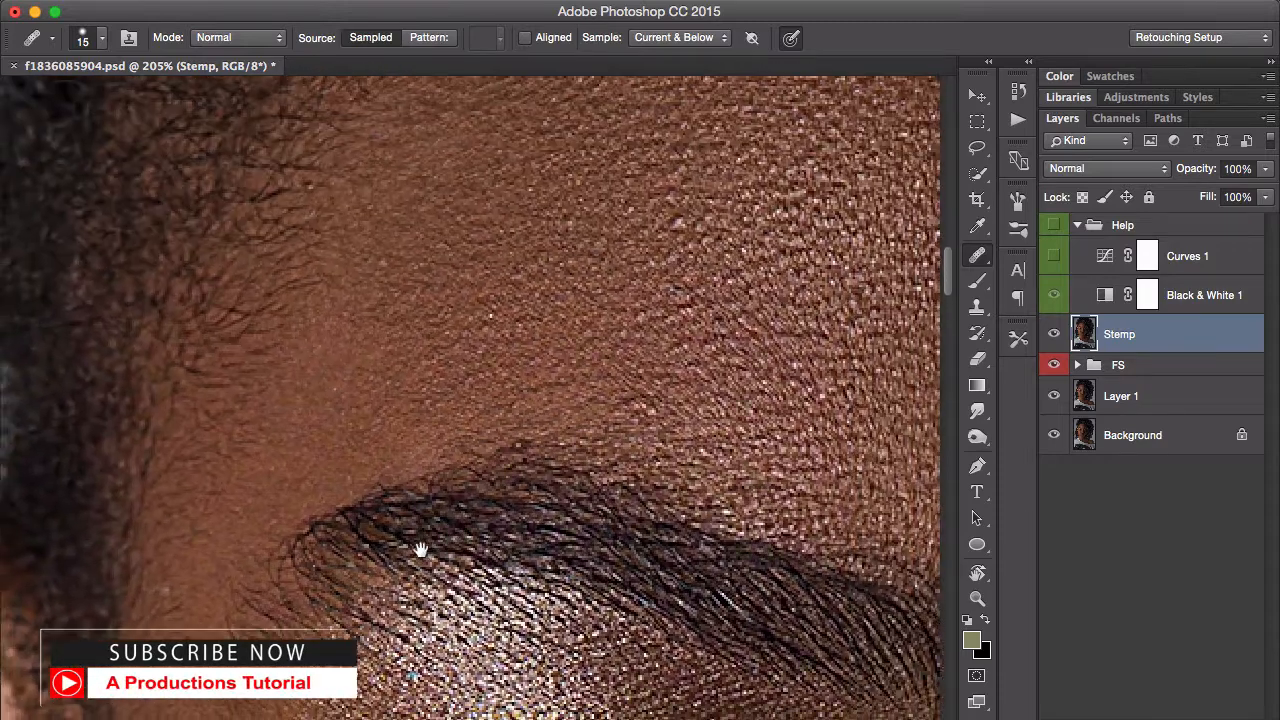
{"action": "left_click_drag", "start_coordinate": [309, 411], "coordinate": [320, 411]}
{"action": "left_click_drag", "start_coordinate": [275, 488], "coordinate": [417, 343]}
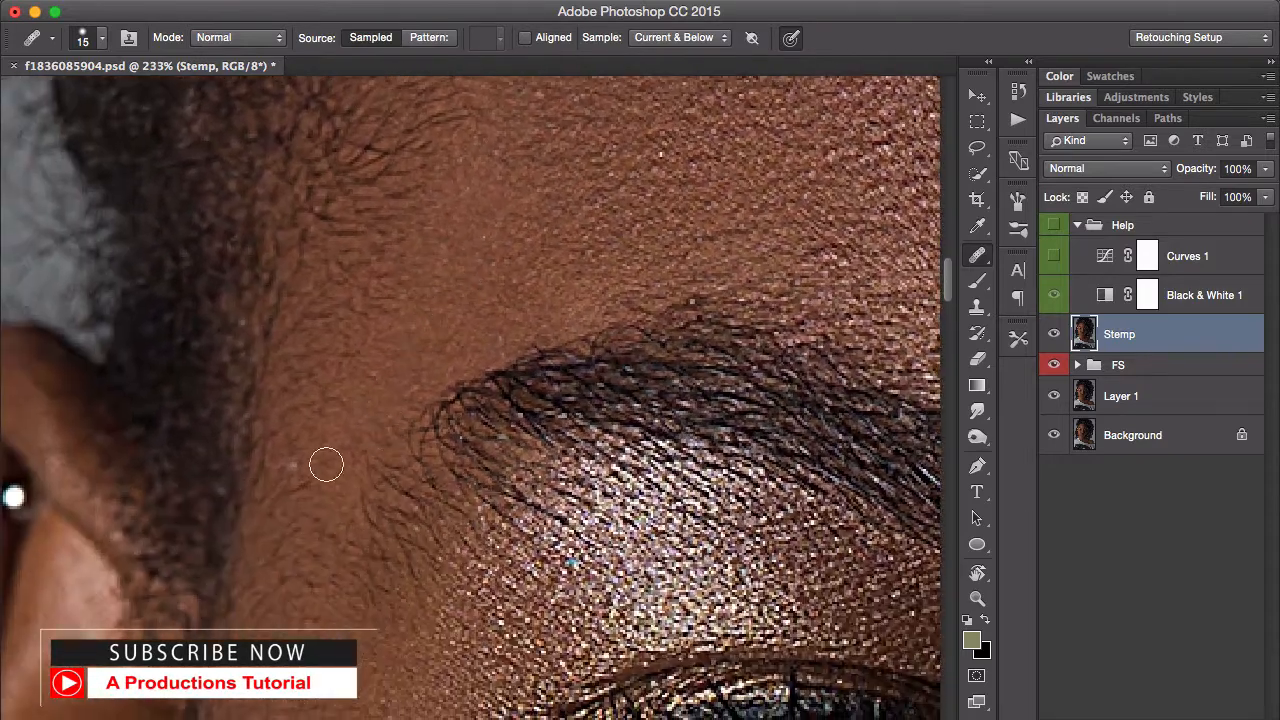
{"action": "left_click_drag", "start_coordinate": [326, 464], "coordinate": [335, 463]}
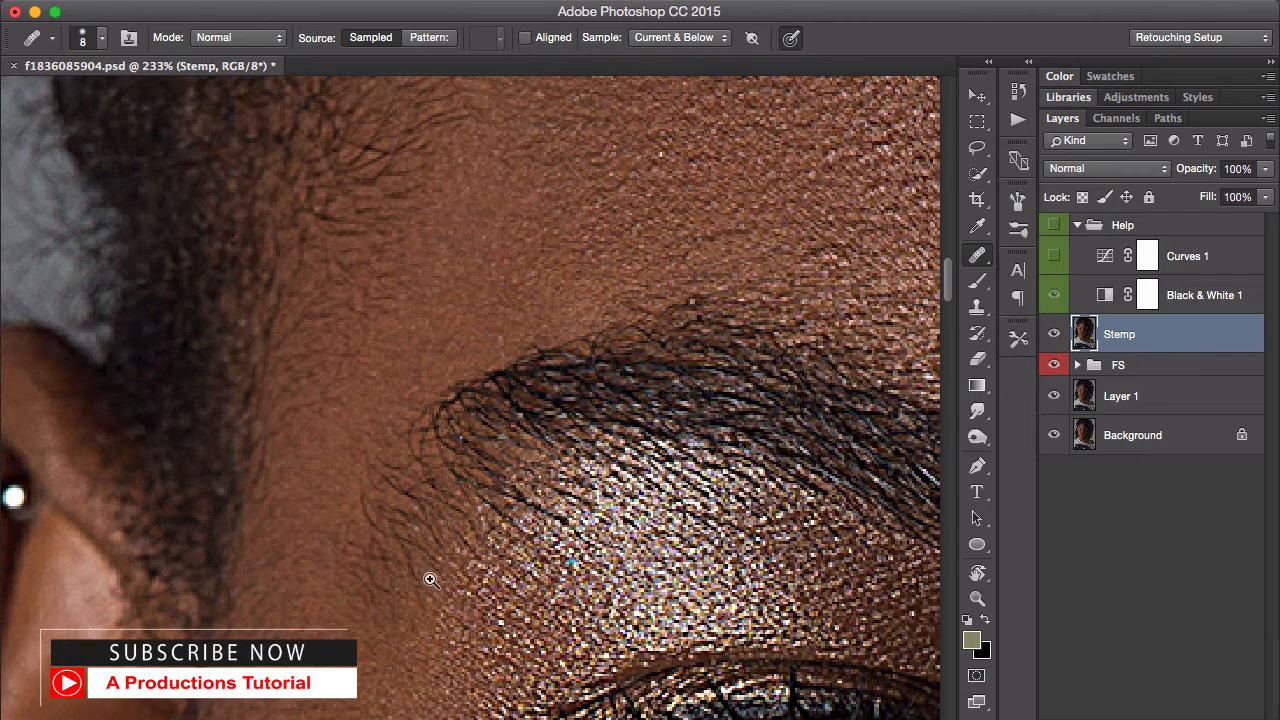
Heal the small remaining spots on the forehead with the Healing Brush at size 6.
{"action": "left_click_drag", "start_coordinate": [430, 579], "coordinate": [322, 590]}
{"action": "left_click_drag", "start_coordinate": [417, 651], "coordinate": [277, 471]}
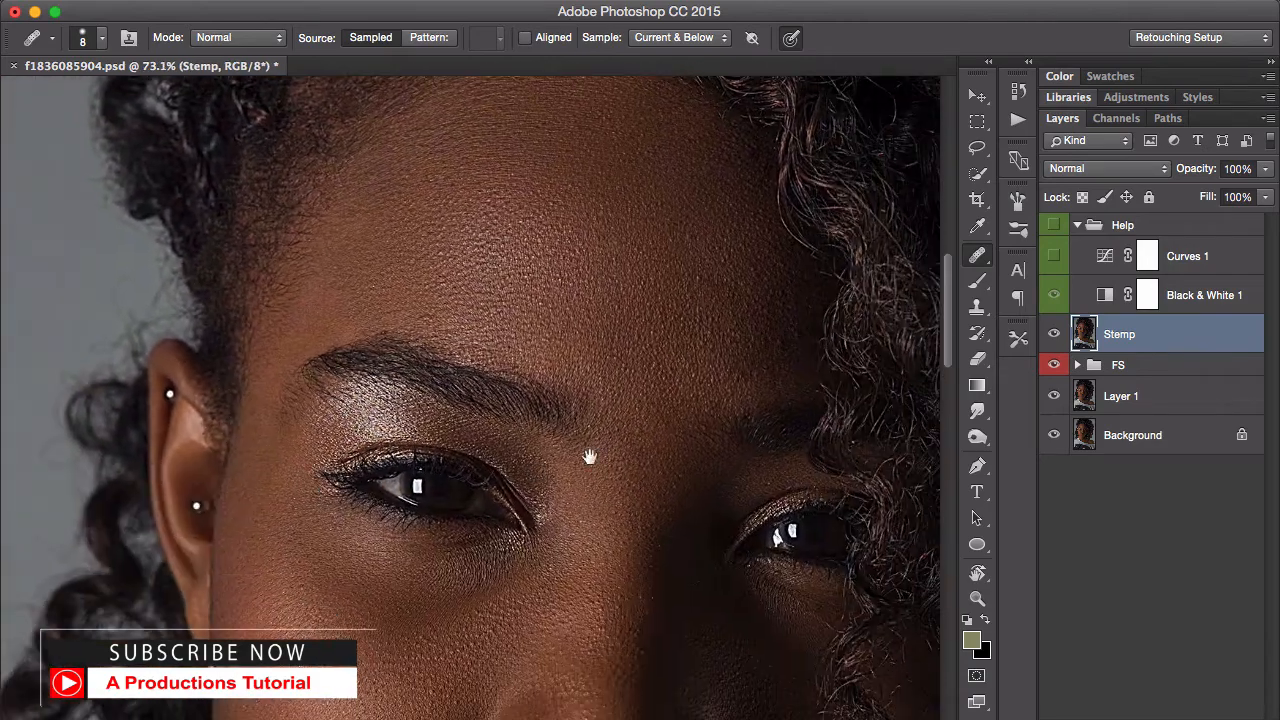
{"action": "left_click", "coordinate": [978, 258]}
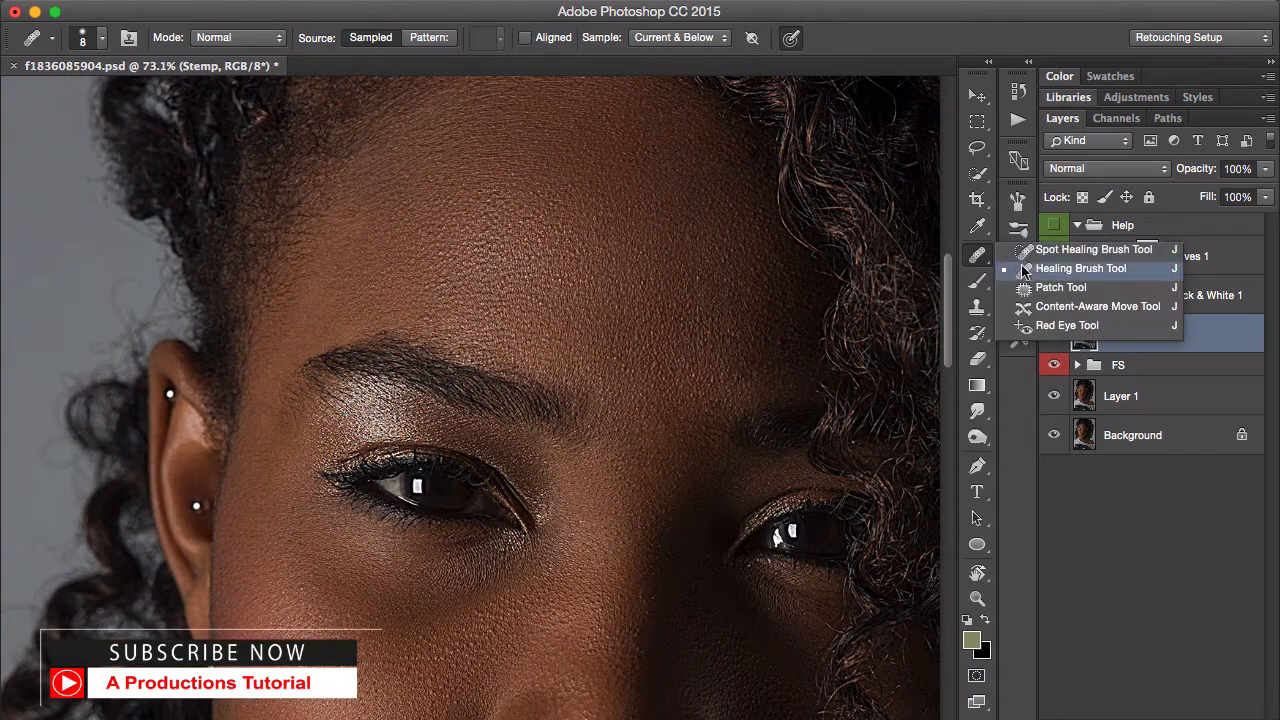
{"action": "left_click_drag", "start_coordinate": [570, 337], "coordinate": [520, 454]}
{"action": "left_click_drag", "start_coordinate": [534, 257], "coordinate": [640, 263]}
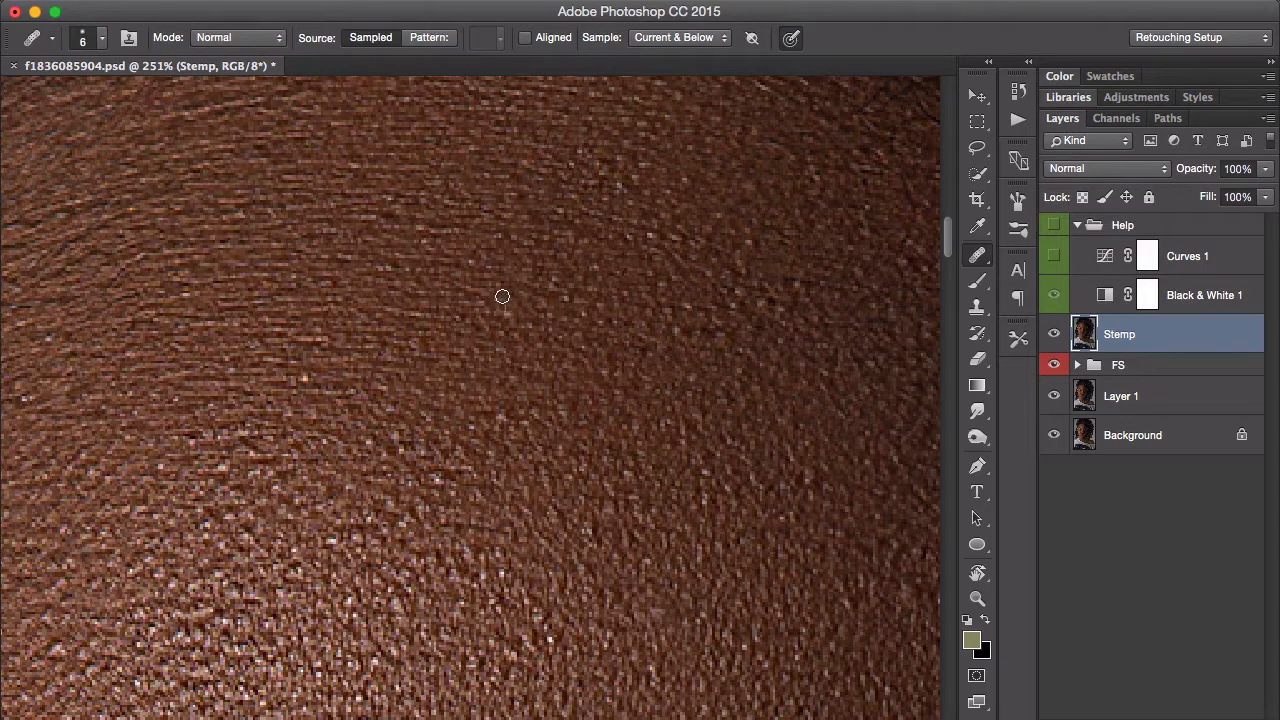
{"action": "left_click_drag", "start_coordinate": [509, 441], "coordinate": [440, 457]}
{"action": "left_click_drag", "start_coordinate": [540, 540], "coordinate": [530, 414]}
{"action": "scroll", "coordinate": [577, 329], "scroll_direction": "up", "scroll_amount": 5}
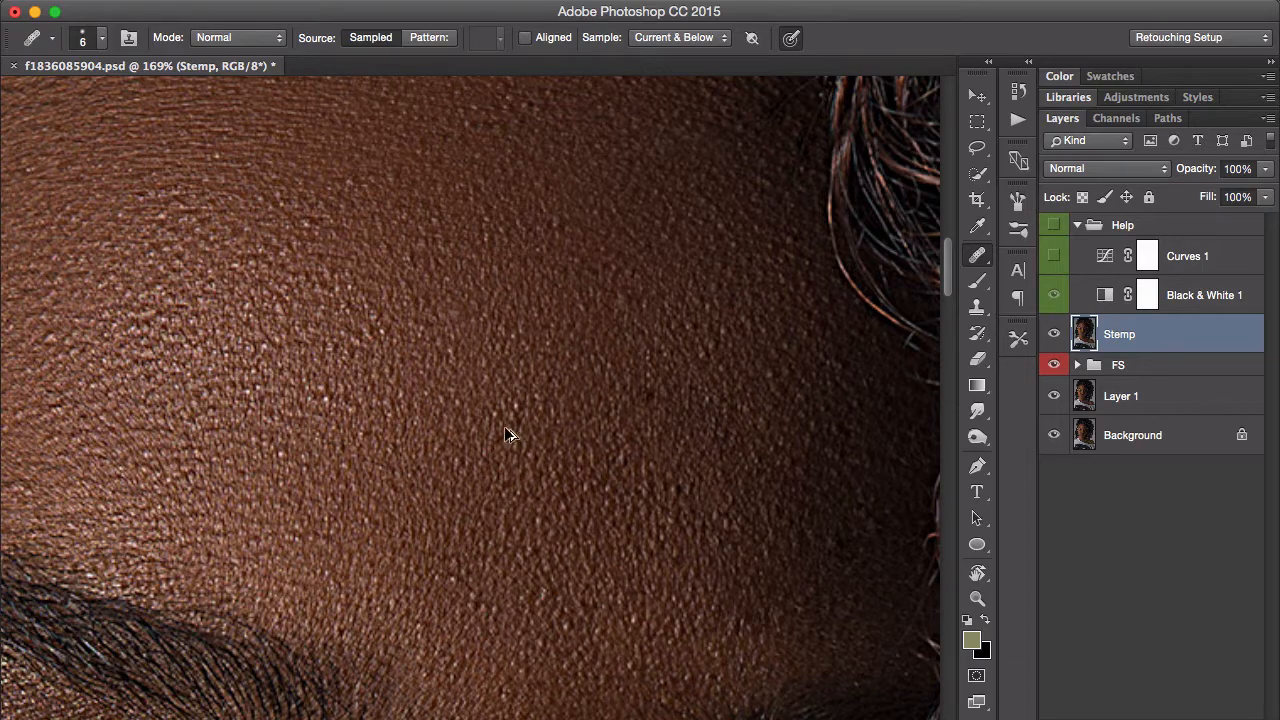
Examine the forehead, neck, shoulder and cheek in colour for remaining skin spots.
{"action": "scroll", "coordinate": [427, 486], "scroll_direction": "down", "scroll_amount": 6}
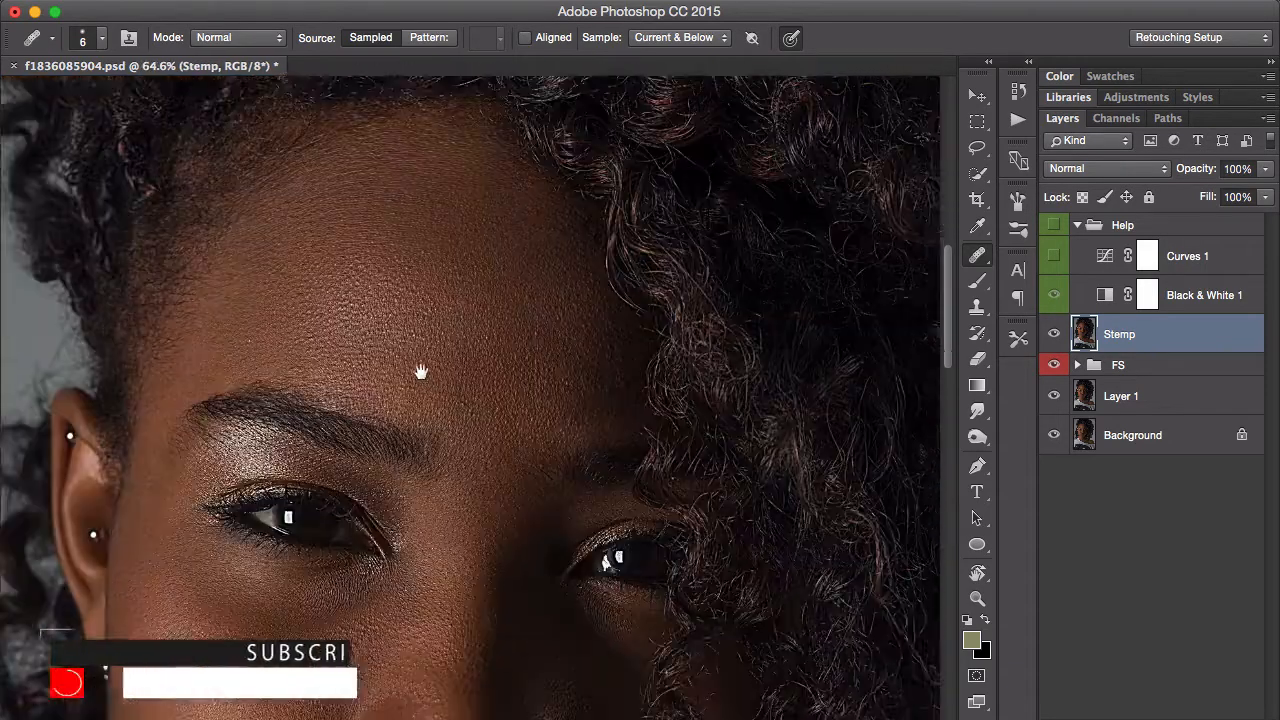
{"action": "left_click_drag", "start_coordinate": [392, 599], "coordinate": [380, 429]}
{"action": "scroll", "coordinate": [380, 429], "scroll_direction": "down", "scroll_amount": 10}
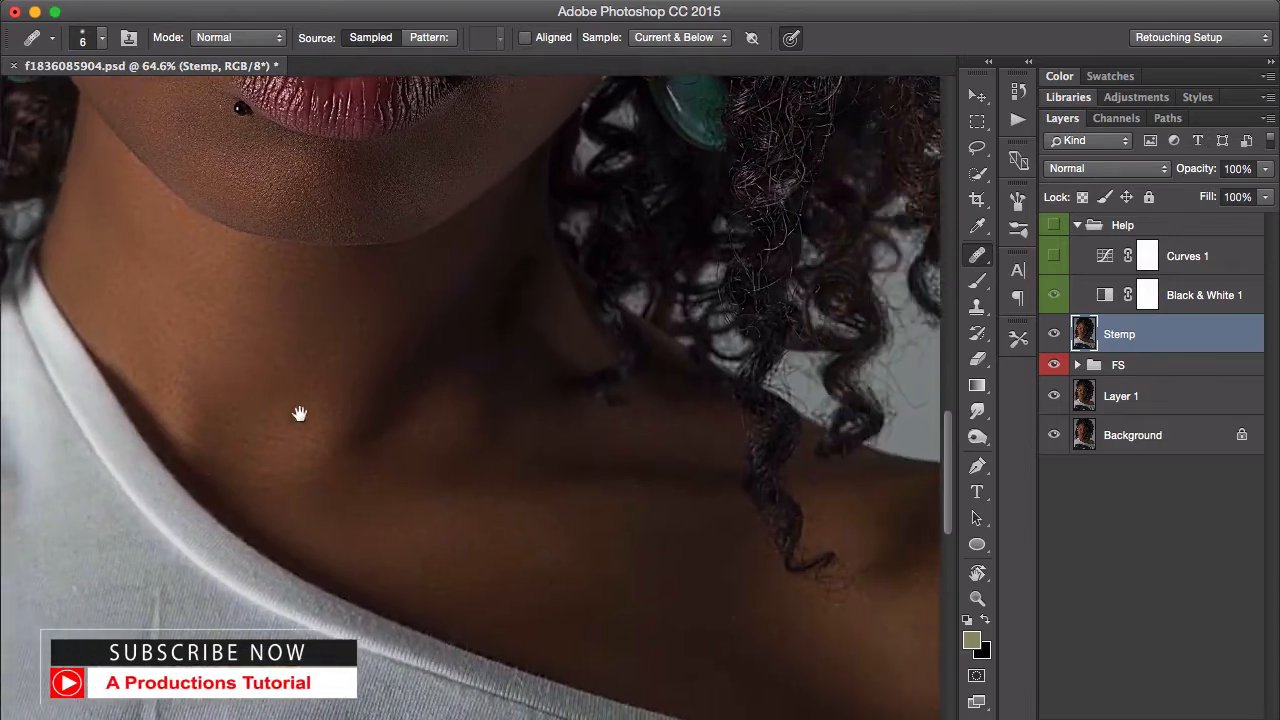
{"action": "left_click_drag", "start_coordinate": [450, 448], "coordinate": [268, 352]}
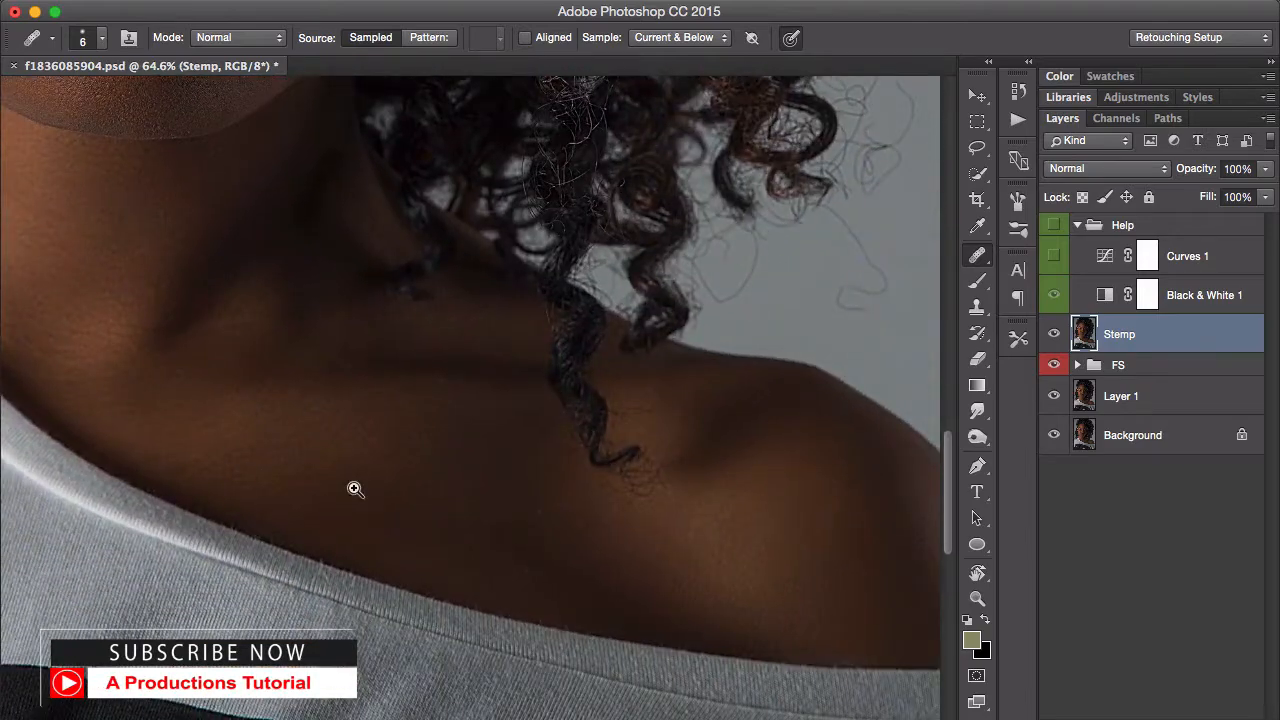
{"action": "left_click_drag", "start_coordinate": [400, 527], "coordinate": [281, 529]}
{"action": "left_click_drag", "start_coordinate": [330, 472], "coordinate": [393, 621]}
{"action": "scroll", "coordinate": [334, 460], "scroll_direction": "up", "scroll_amount": 6}
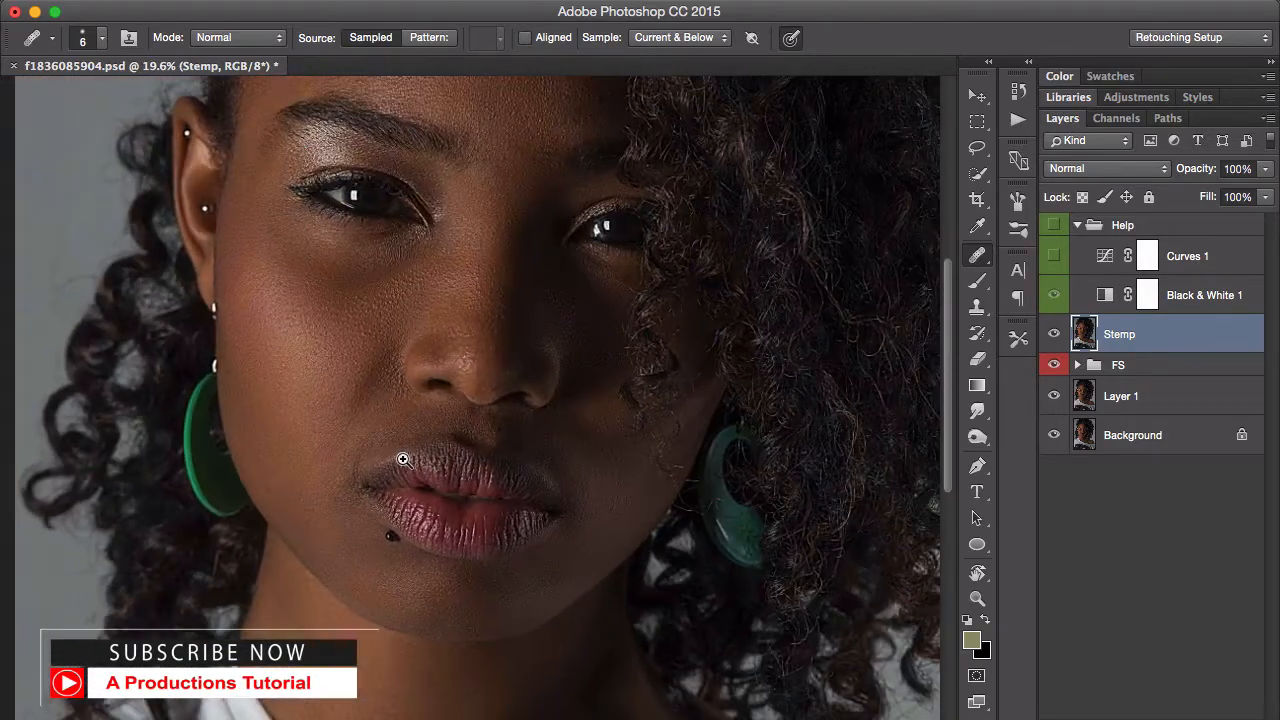
{"action": "scroll", "coordinate": [403, 457], "scroll_direction": "down", "scroll_amount": 2}
{"action": "left_click_drag", "start_coordinate": [380, 401], "coordinate": [390, 556]}
{"action": "scroll", "coordinate": [306, 277], "scroll_direction": "up", "scroll_amount": 4}
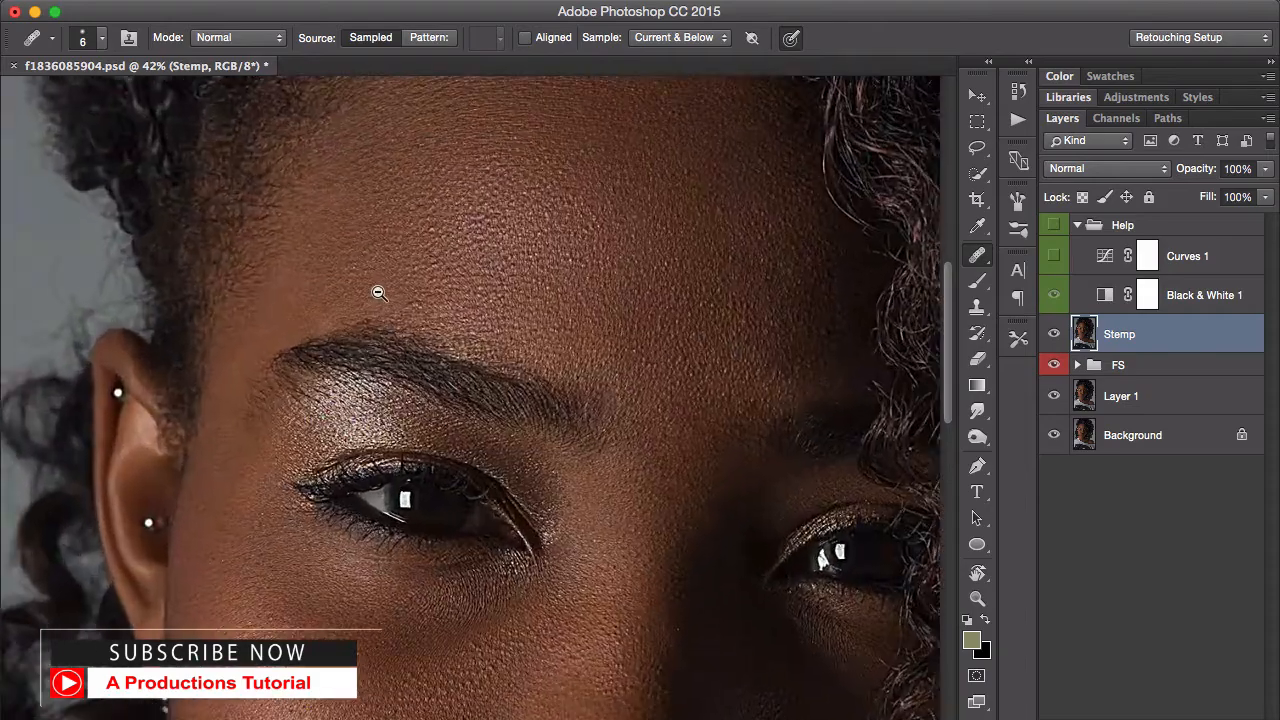
{"action": "scroll", "coordinate": [379, 293], "scroll_direction": "down", "scroll_amount": 3}
{"action": "scroll", "coordinate": [390, 470], "scroll_direction": "up", "scroll_amount": 4}
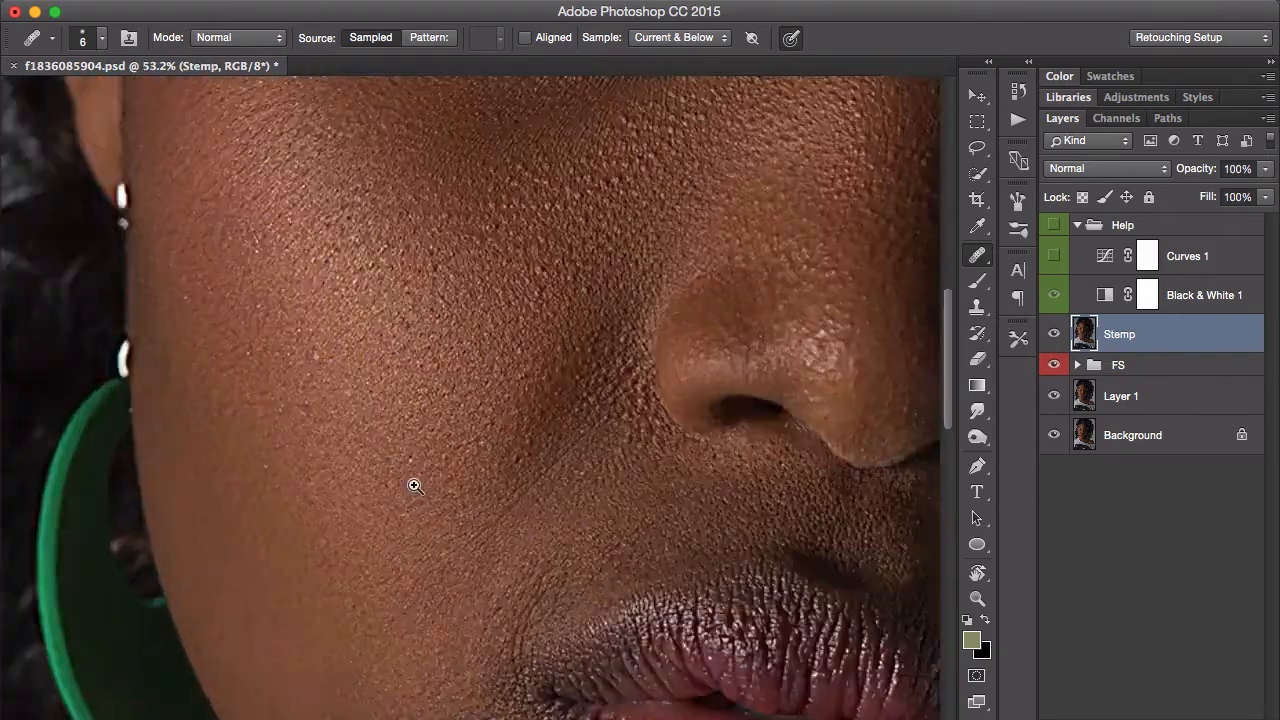
{"action": "scroll", "coordinate": [399, 488], "scroll_direction": "up", "scroll_amount": 3}
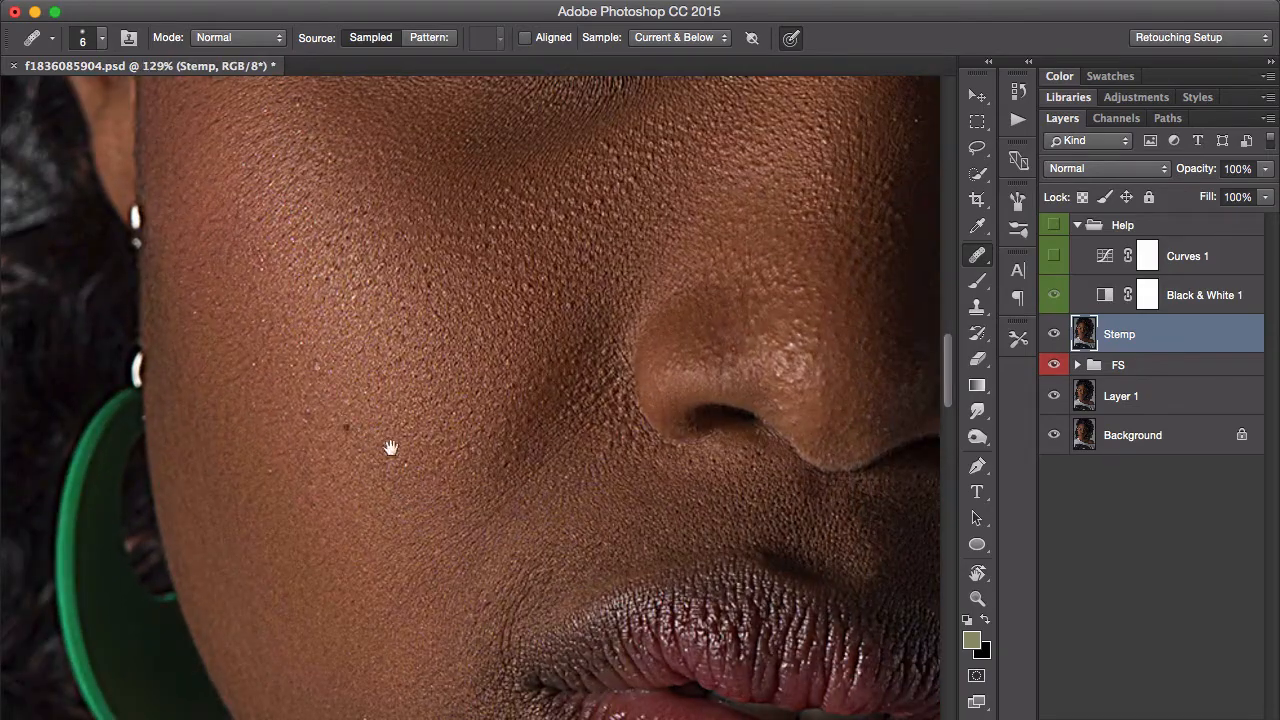
{"action": "scroll", "coordinate": [390, 447], "scroll_direction": "down", "scroll_amount": 2}
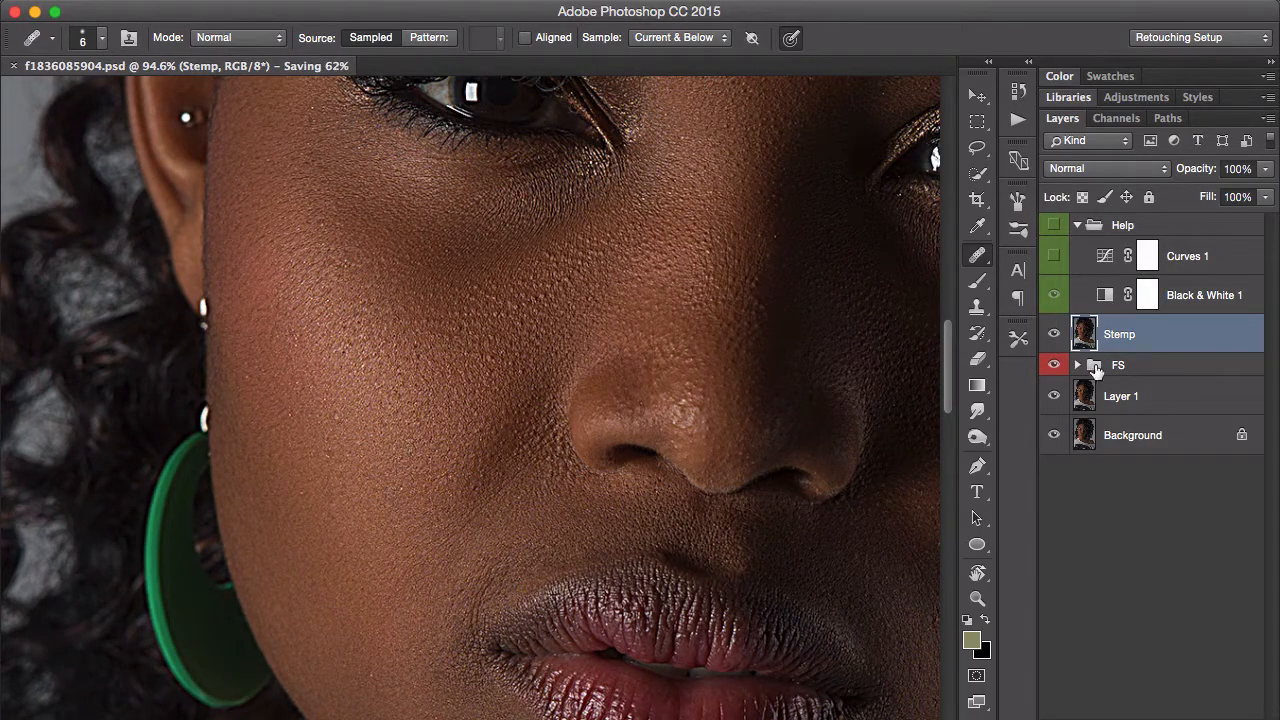
{"action": "left_click", "coordinate": [1079, 366]}
{"action": "left_click", "coordinate": [1079, 366]}
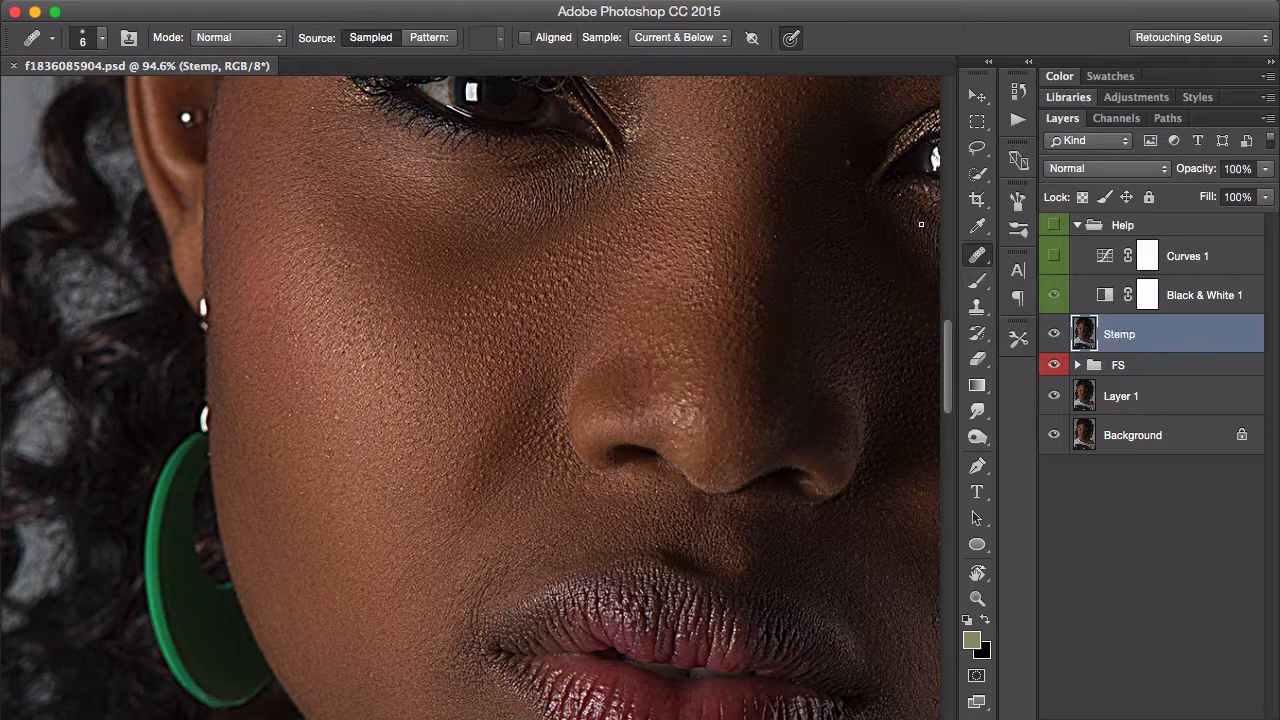
{"action": "left_click", "coordinate": [812, 3]}
{"action": "left_click", "coordinate": [818, 47]}
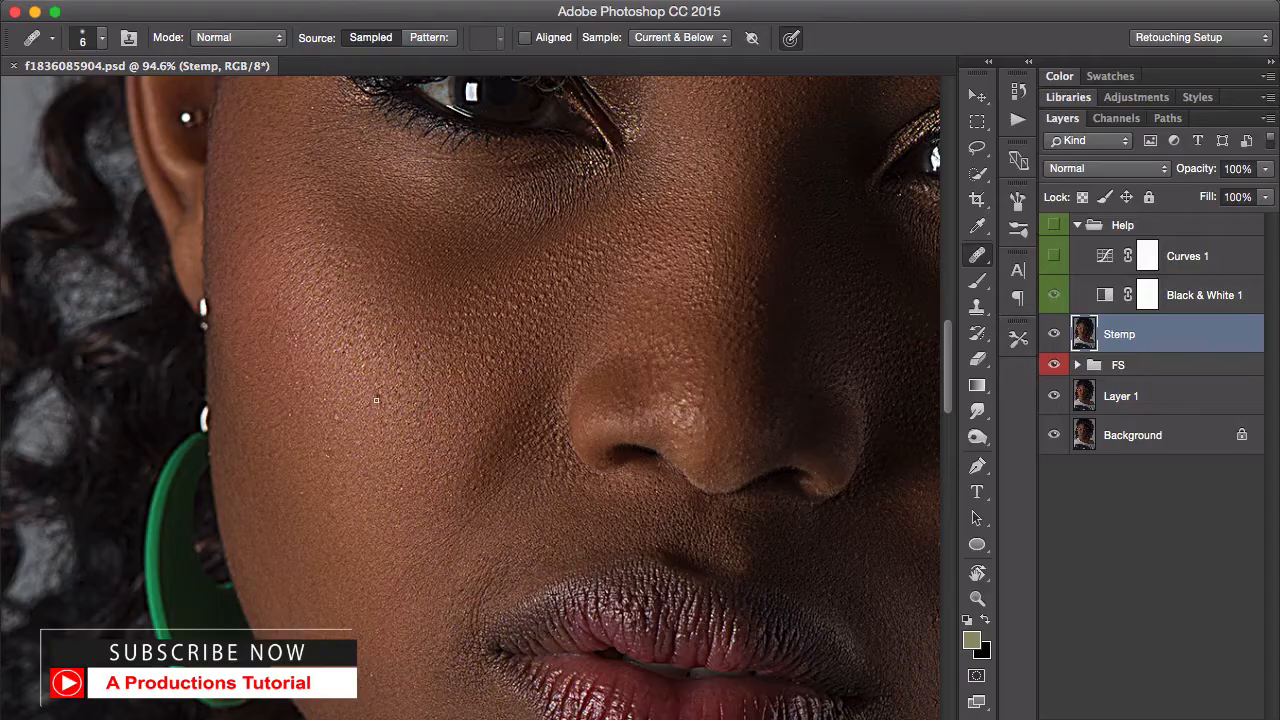
Heal the small dark spot on the cheek with the Healing Brush at size 6, sampling the clean skin just above it.
{"action": "left_click_drag", "start_coordinate": [326, 416], "coordinate": [404, 420]}
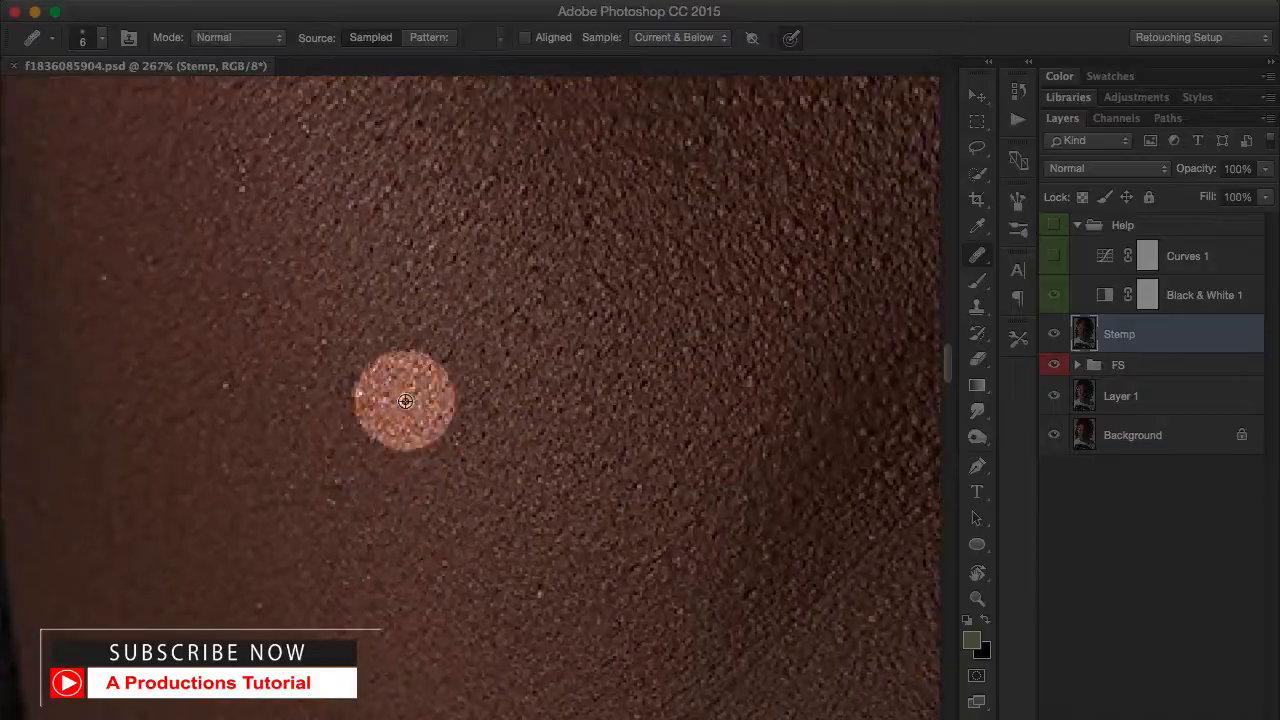
{"action": "left_click", "coordinate": [471, 700]}
{"action": "left_click", "coordinate": [737, 700]}
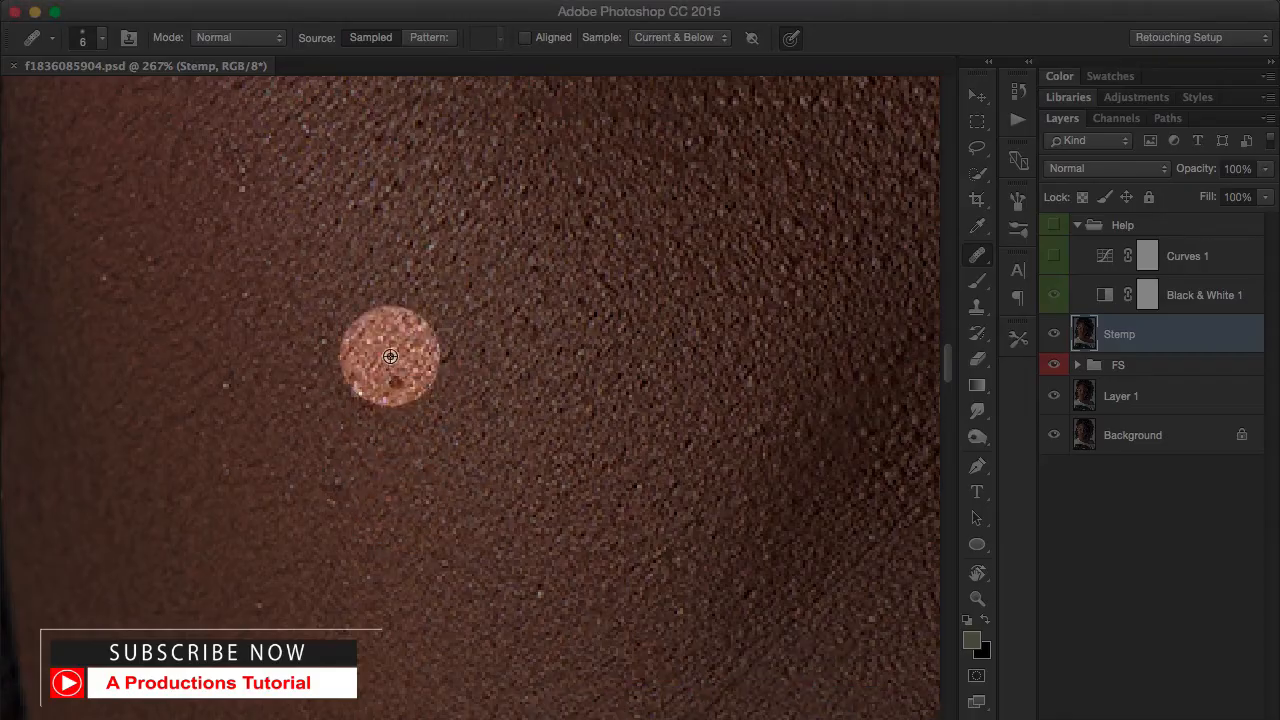
{"action": "left_click", "coordinate": [390, 356], "text": "alt"}
{"action": "left_click", "coordinate": [388, 392]}
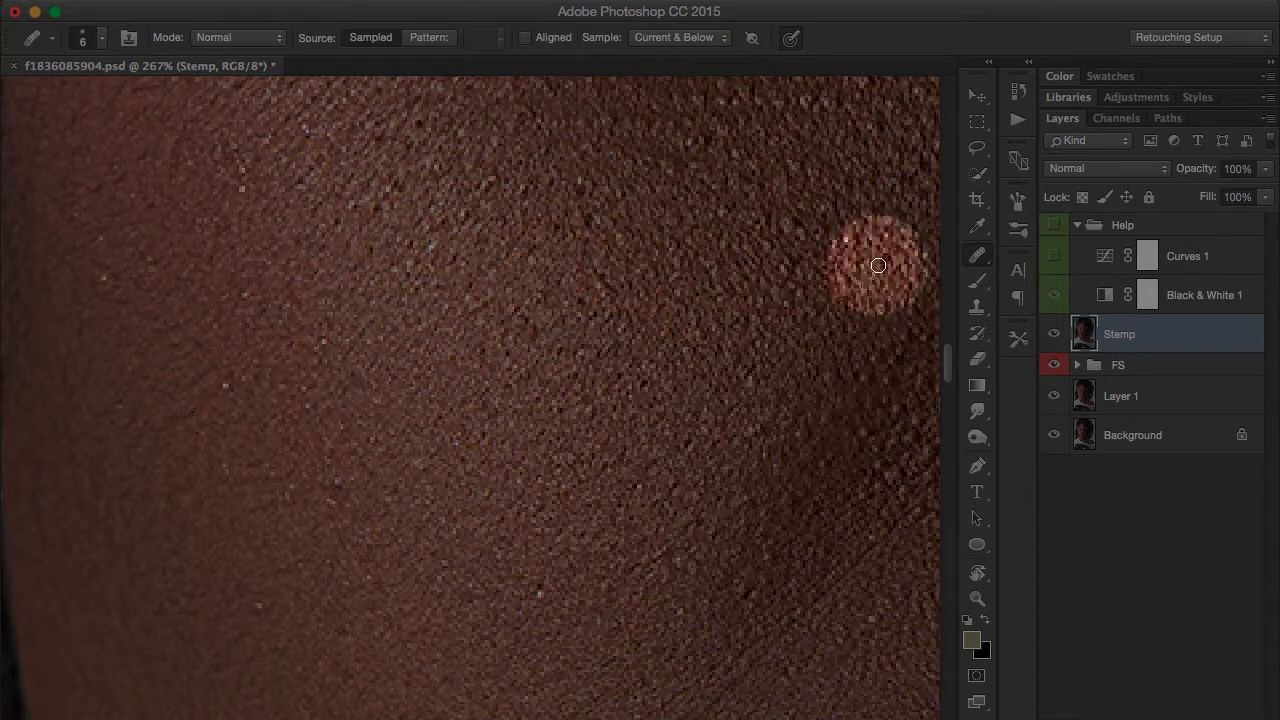
Patch the small spots across the cheek and up beside the ear with the Patch tool in Normal mode, and save the document.
{"action": "scroll", "coordinate": [708, 329], "scroll_direction": "down", "scroll_amount": 3}
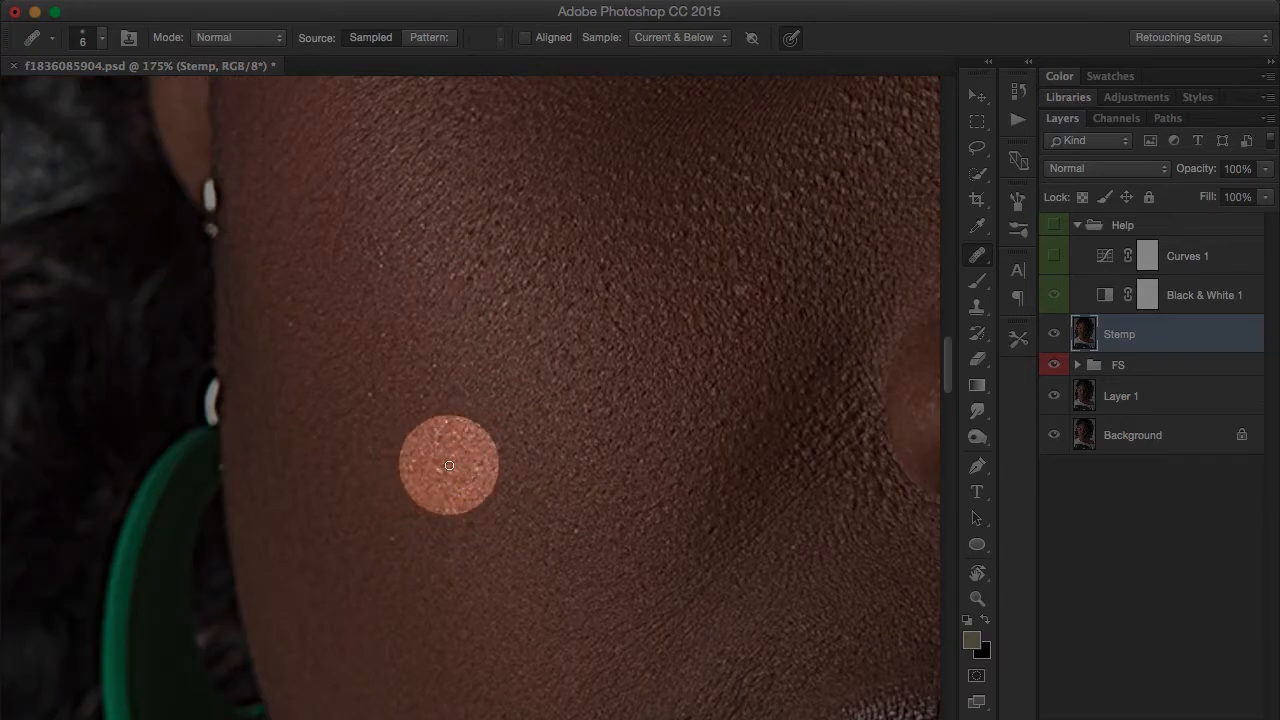
{"action": "key", "text": "shift+j"}
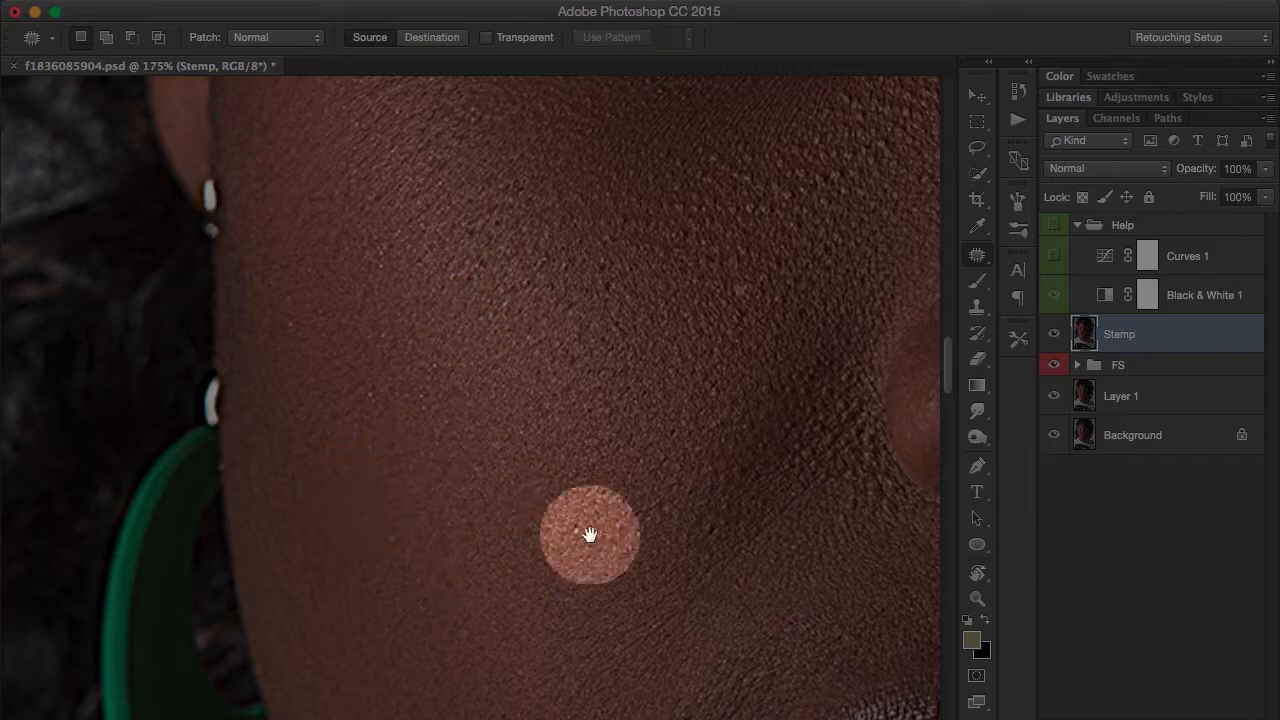
{"action": "left_click_drag", "start_coordinate": [590, 535], "coordinate": [487, 590]}
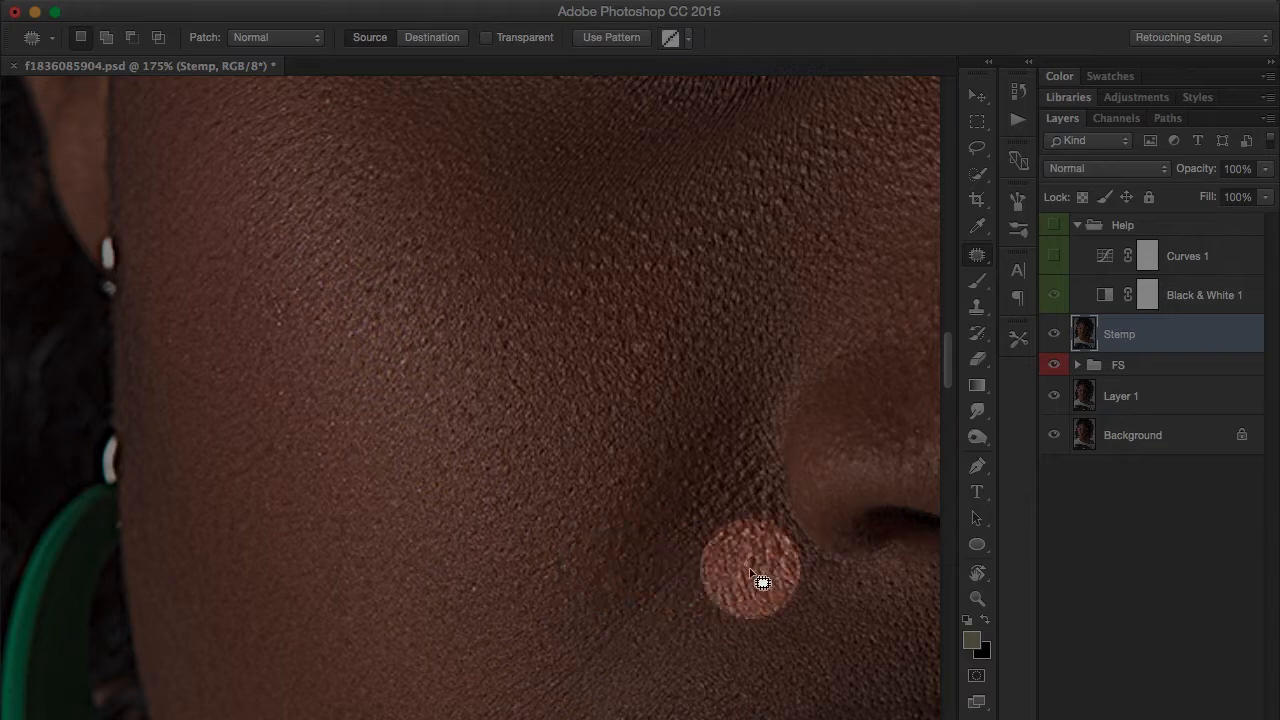
{"action": "left_click_drag", "start_coordinate": [408, 352], "coordinate": [530, 437]}
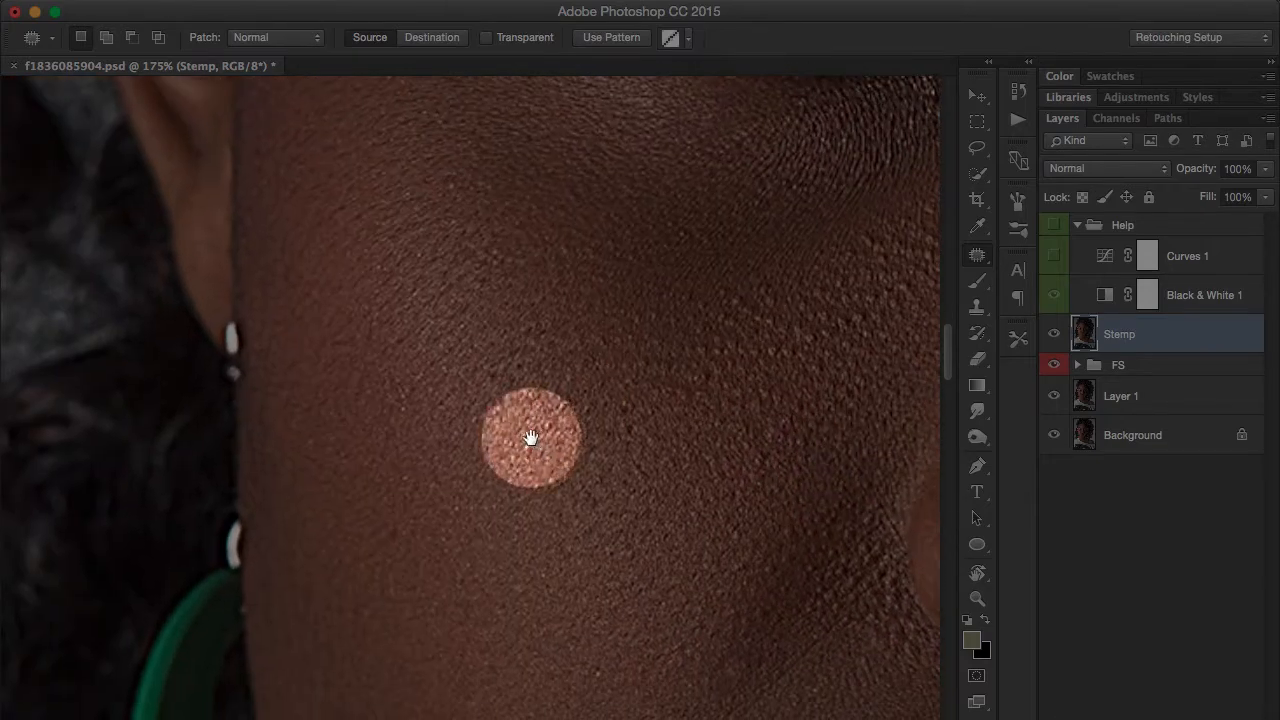
{"action": "mouse_move", "coordinate": [402, 525]}
{"action": "left_mouse_down"}
{"action": "mouse_move", "coordinate": [362, 544]}
{"action": "mouse_move", "coordinate": [406, 532]}
{"action": "mouse_move", "coordinate": [394, 560]}
{"action": "left_mouse_up"}
{"action": "left_click", "coordinate": [430, 582]}
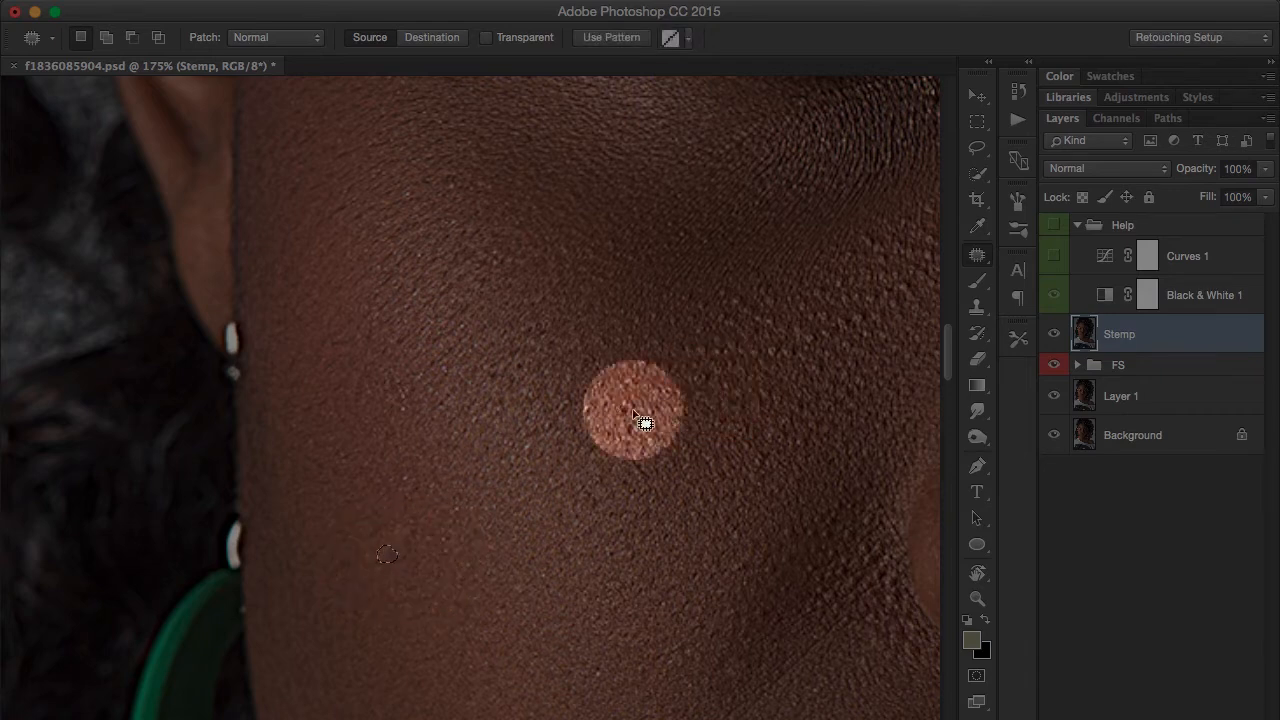
{"action": "left_click_drag", "start_coordinate": [616, 429], "coordinate": [603, 437]}
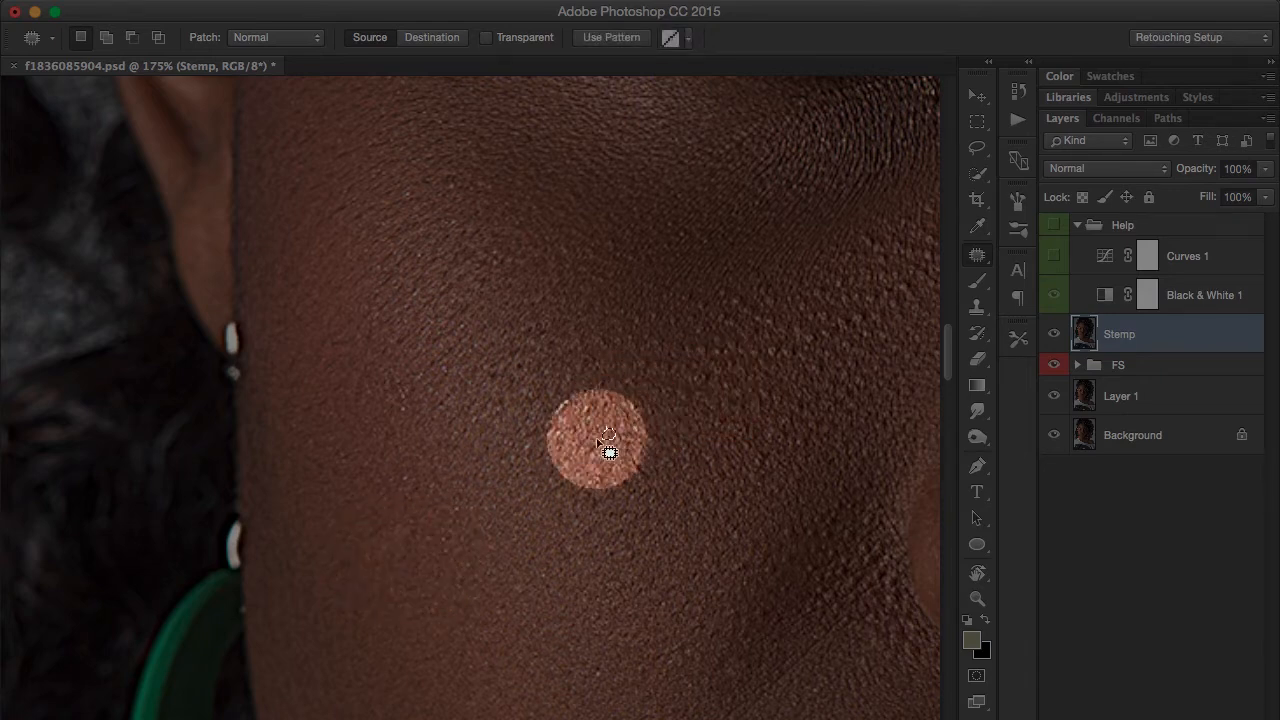
{"action": "left_click_drag", "start_coordinate": [722, 384], "coordinate": [720, 400]}
{"action": "mouse_move", "coordinate": [410, 328]}
{"action": "left_mouse_down"}
{"action": "mouse_move", "coordinate": [491, 426]}
{"action": "mouse_move", "coordinate": [463, 448]}
{"action": "mouse_move", "coordinate": [611, 249]}
{"action": "mouse_move", "coordinate": [509, 186]}
{"action": "mouse_move", "coordinate": [527, 170]}
{"action": "mouse_move", "coordinate": [416, 160]}
{"action": "mouse_move", "coordinate": [431, 188]}
{"action": "left_mouse_up"}
{"action": "key", "text": "super+s"}
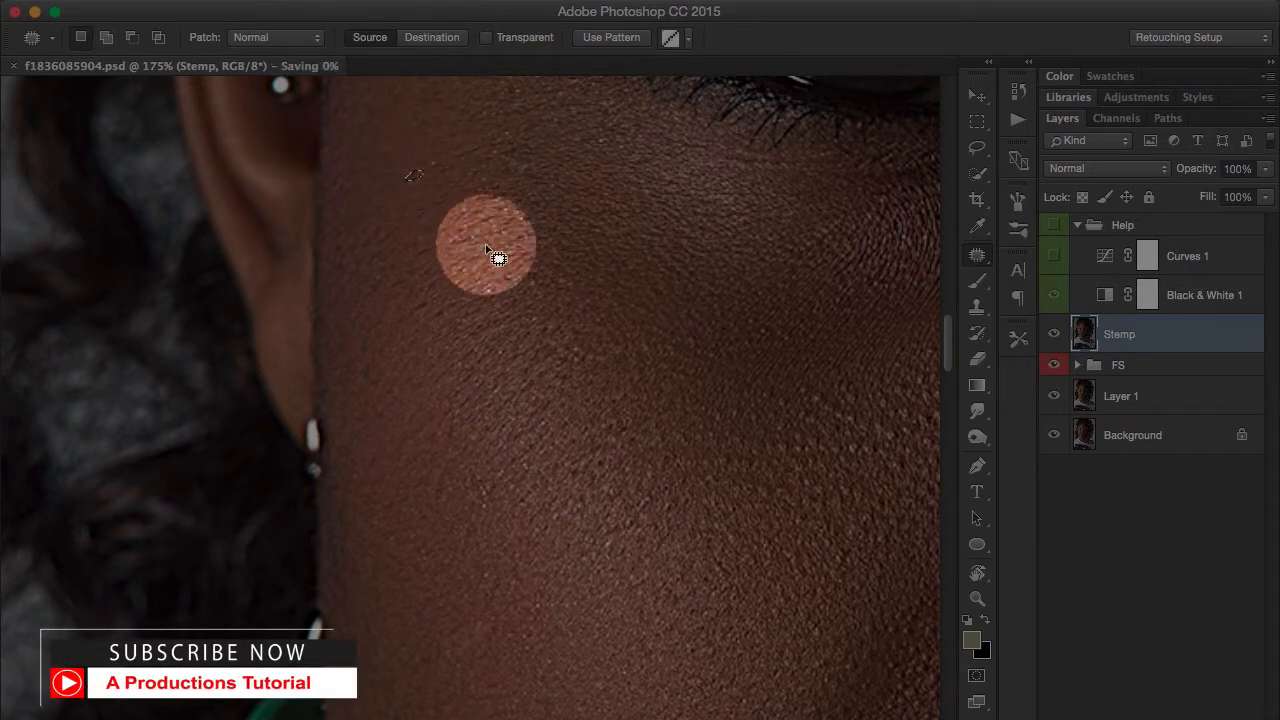
Remove the short dark mark on the upper cheek beside the ear with the Spot Healing Brush in Lighten mode at size 2.
{"action": "right_click", "coordinate": [977, 254]}
{"action": "left_click", "coordinate": [1040, 250]}
{"action": "scroll", "coordinate": [428, 286], "scroll_direction": "up", "scroll_amount": 2}
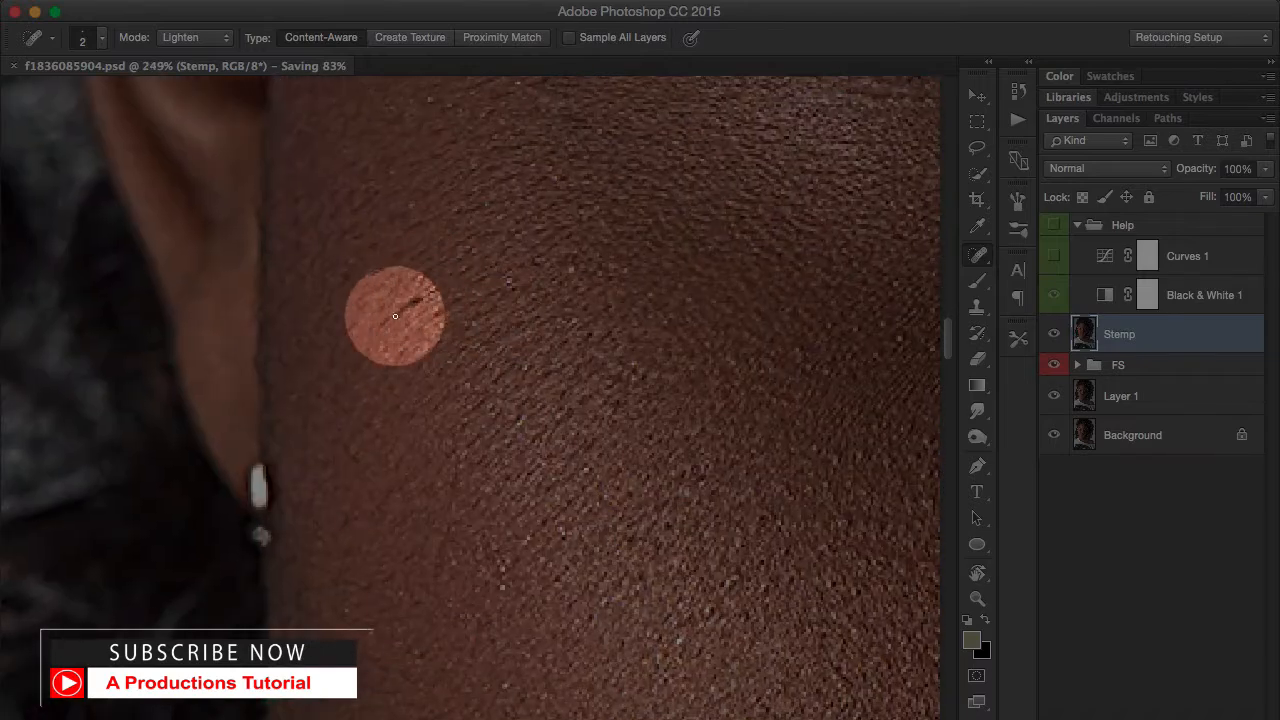
{"action": "left_click_drag", "start_coordinate": [395, 316], "coordinate": [449, 306]}
Enlarge the Spot Healing Brush to 6 and heal the remaining small marks on the cheek.
{"action": "key", "text": "bracketright"}
{"action": "key", "text": "bracketright"}
{"action": "key", "text": "bracketright"}
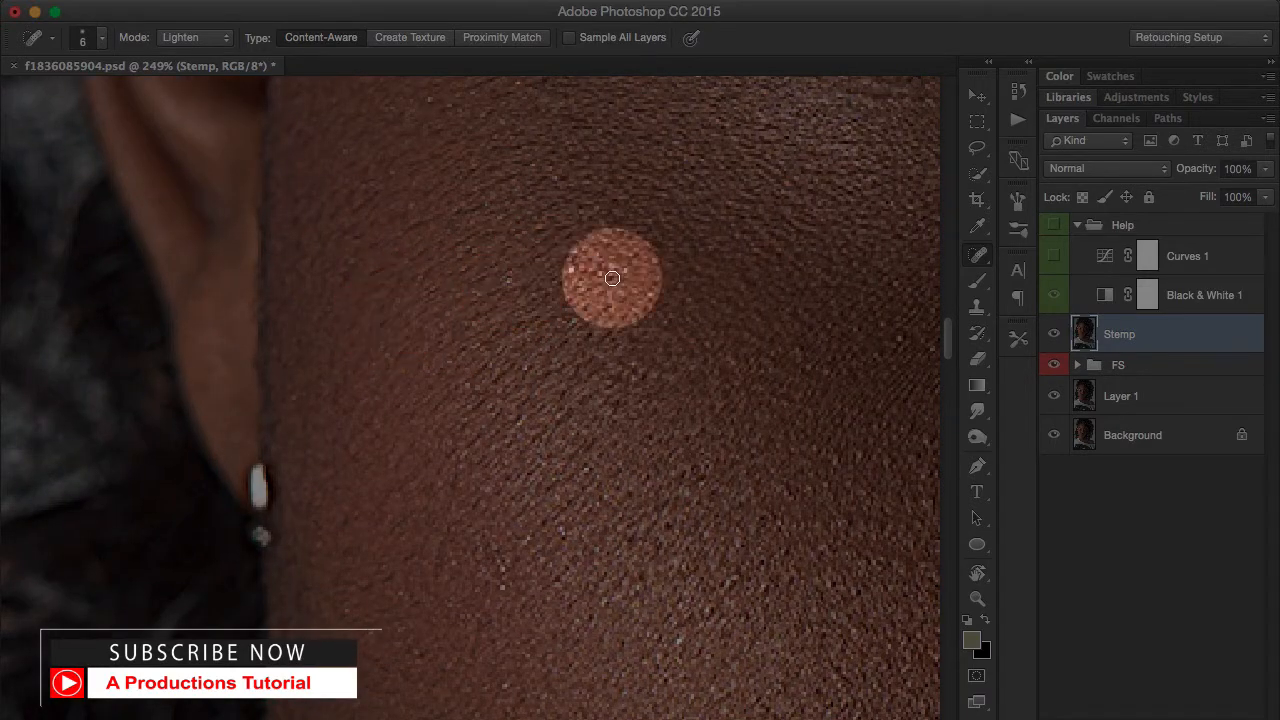
{"action": "left_click_drag", "start_coordinate": [556, 388], "coordinate": [100, 314]}
{"action": "left_click_drag", "start_coordinate": [371, 486], "coordinate": [470, 205]}
{"action": "left_click", "coordinate": [345, 185]}
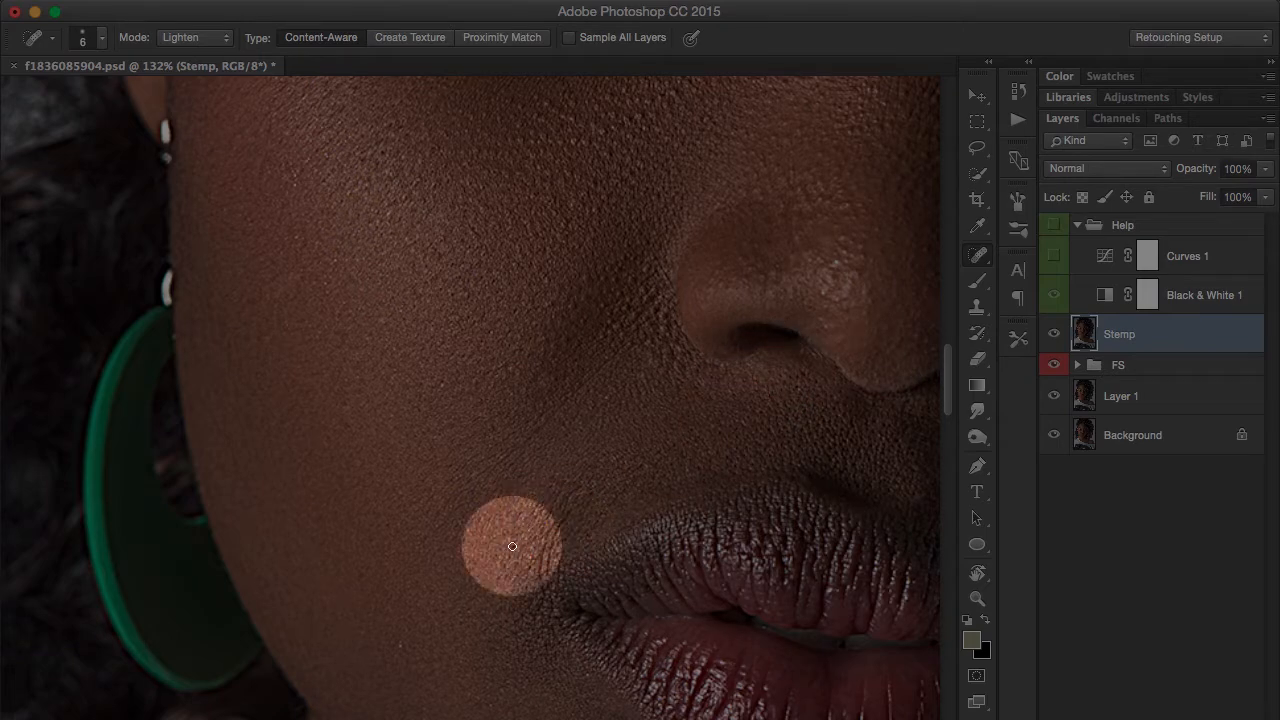
Set the Healing Brush to sample the Current Layer and heal the small spots on the chin below the lower lip.
{"action": "scroll", "coordinate": [400, 643], "scroll_direction": "down", "scroll_amount": 5}
{"action": "scroll", "coordinate": [400, 643], "scroll_direction": "right", "scroll_amount": 3}
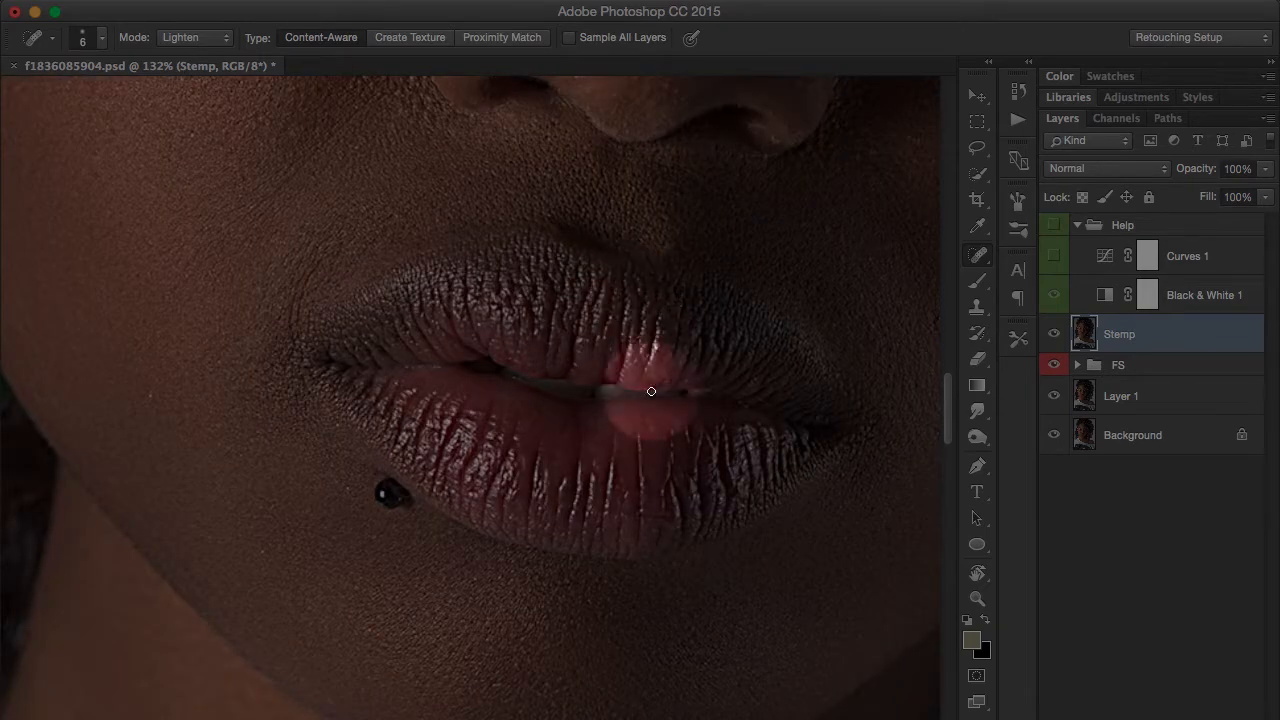
{"action": "scroll", "coordinate": [499, 685], "scroll_direction": "down", "scroll_amount": 4}
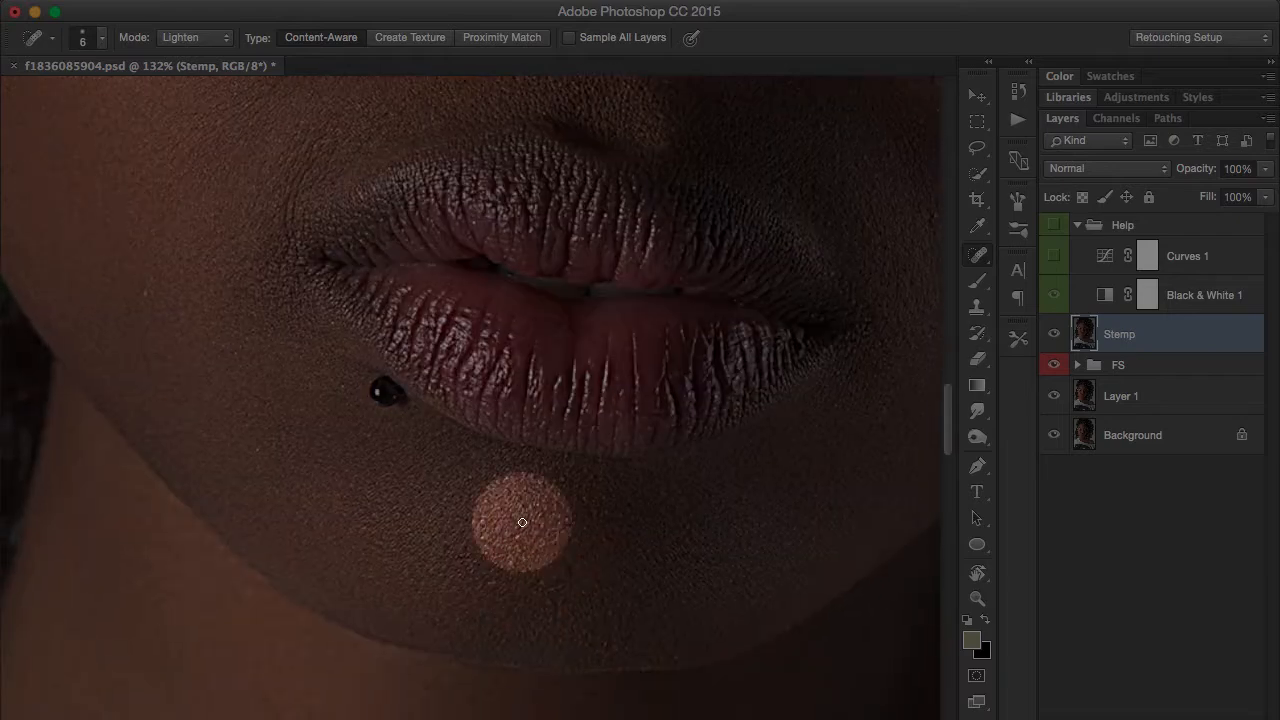
{"action": "key", "text": "shift+j"}
{"action": "scroll", "coordinate": [519, 525], "scroll_direction": "up", "scroll_amount": 3}
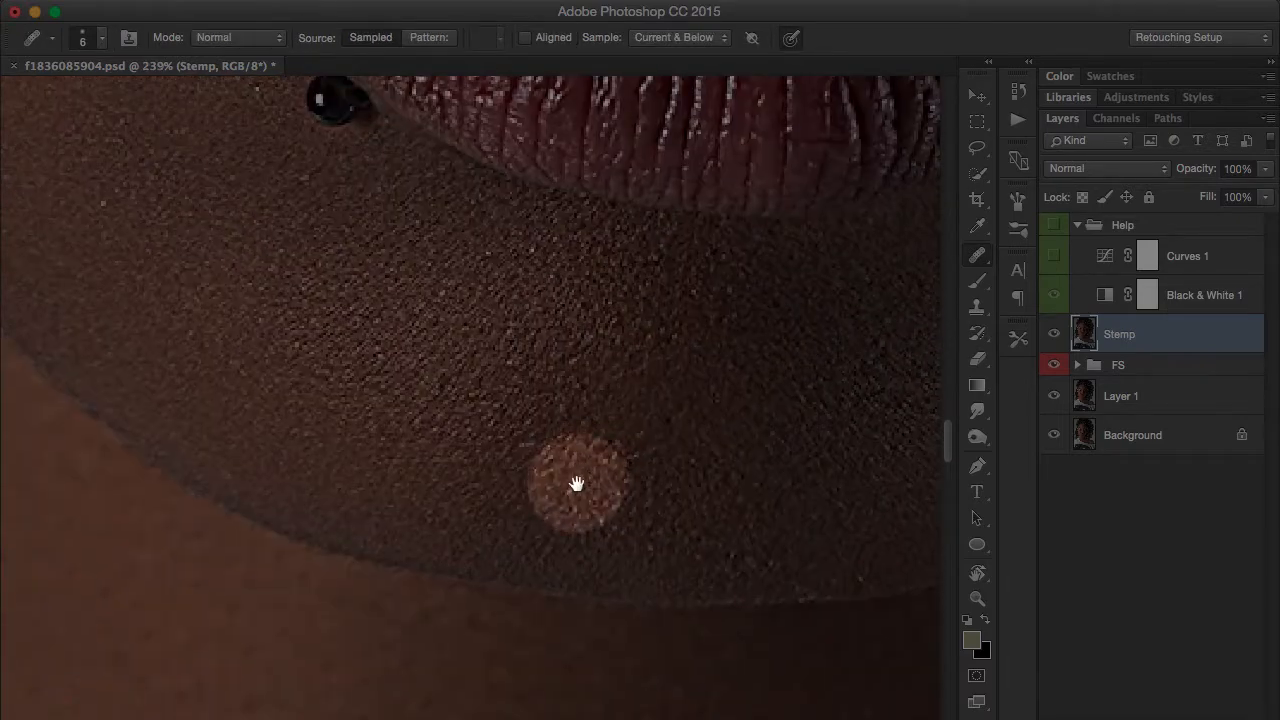
{"action": "left_click", "coordinate": [677, 37]}
{"action": "left_click", "coordinate": [670, 21]}
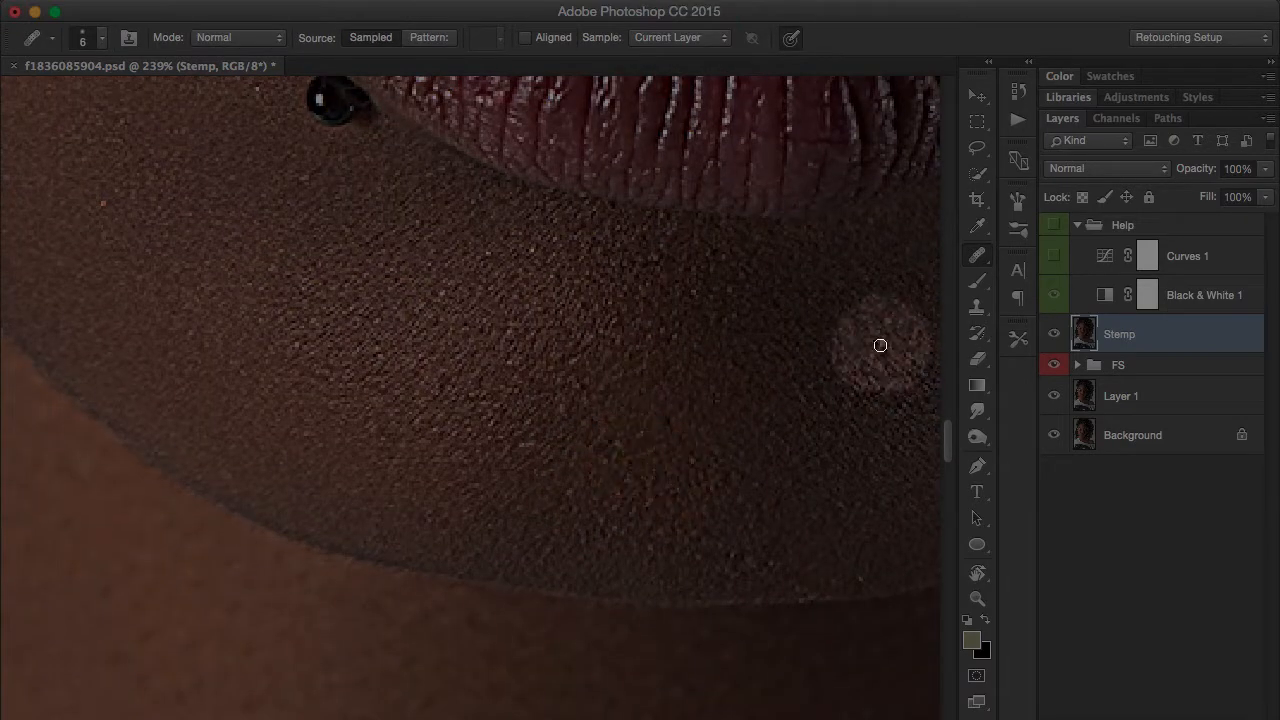
{"action": "right_click", "coordinate": [678, 360]}
{"action": "left_click", "coordinate": [691, 454]}
{"action": "left_click", "coordinate": [606, 352]}
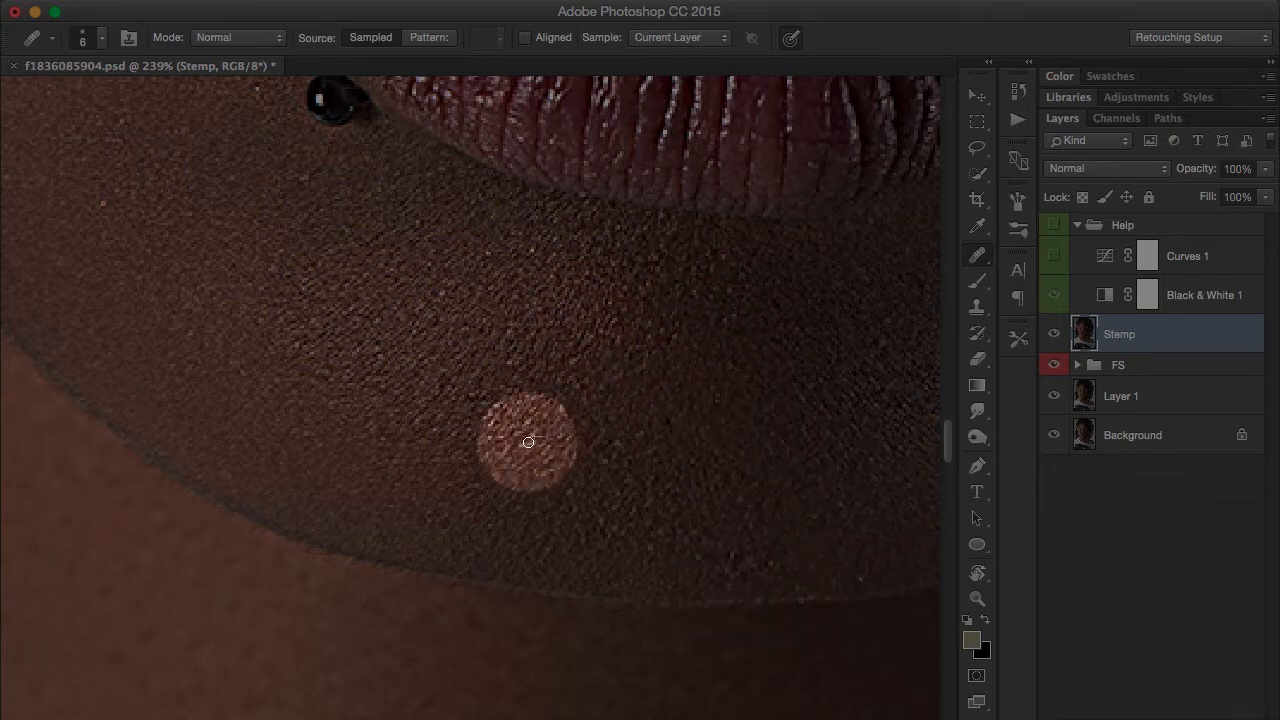
Turn on Aligned sampling for the Healing Brush and heal the small spots beside the outer corner of the eye.
{"action": "left_click_drag", "start_coordinate": [546, 549], "coordinate": [330, 430]}
{"action": "left_click_drag", "start_coordinate": [300, 325], "coordinate": [490, 325]}
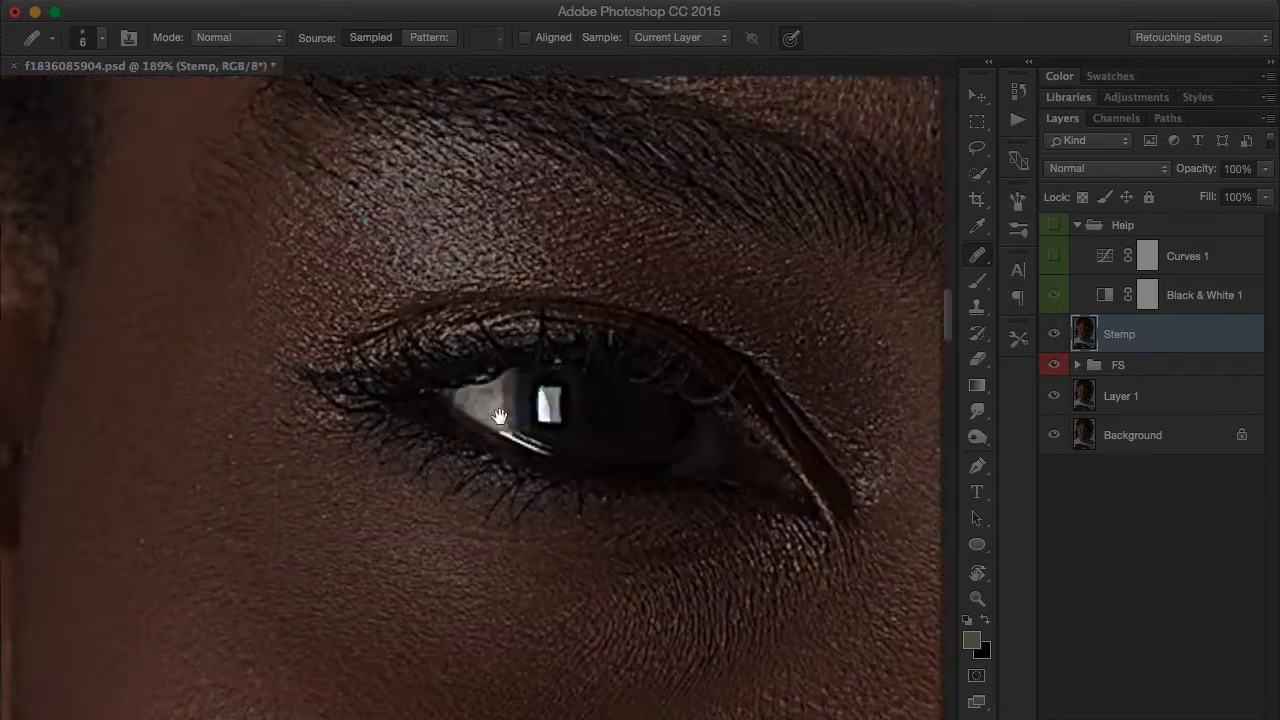
{"action": "left_click_drag", "start_coordinate": [511, 241], "coordinate": [559, 344]}
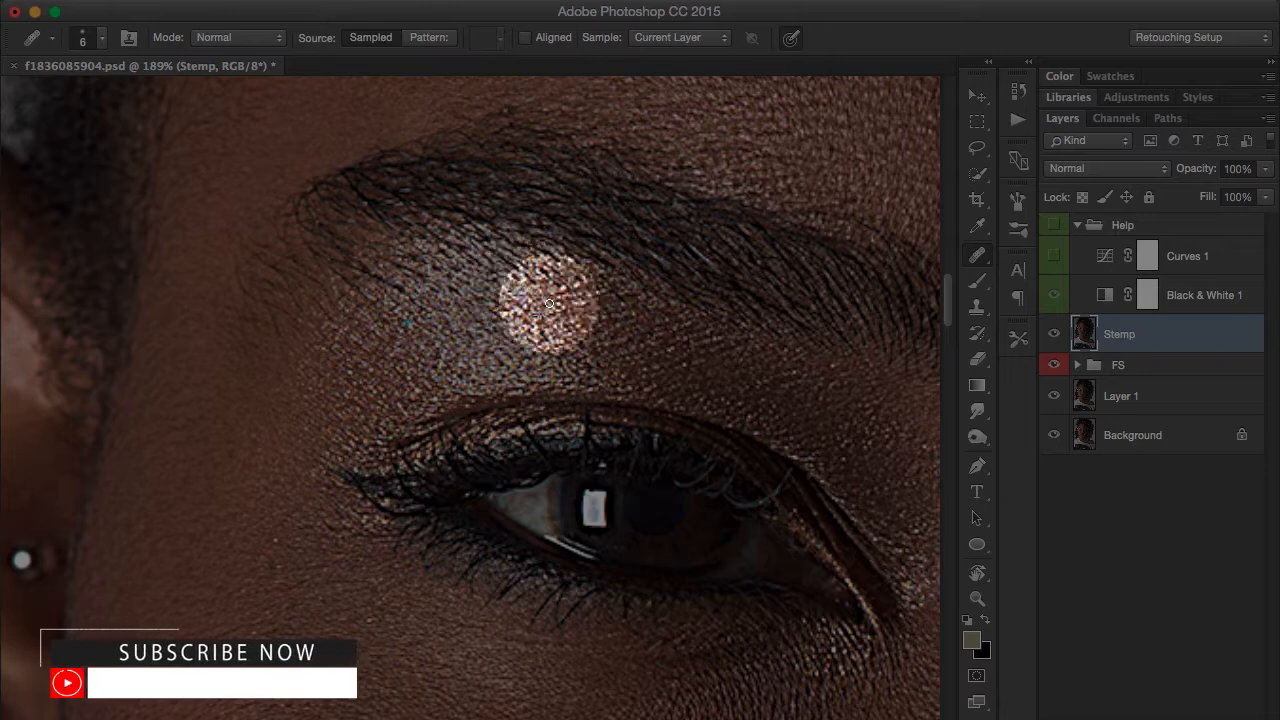
{"action": "left_click", "coordinate": [525, 37]}
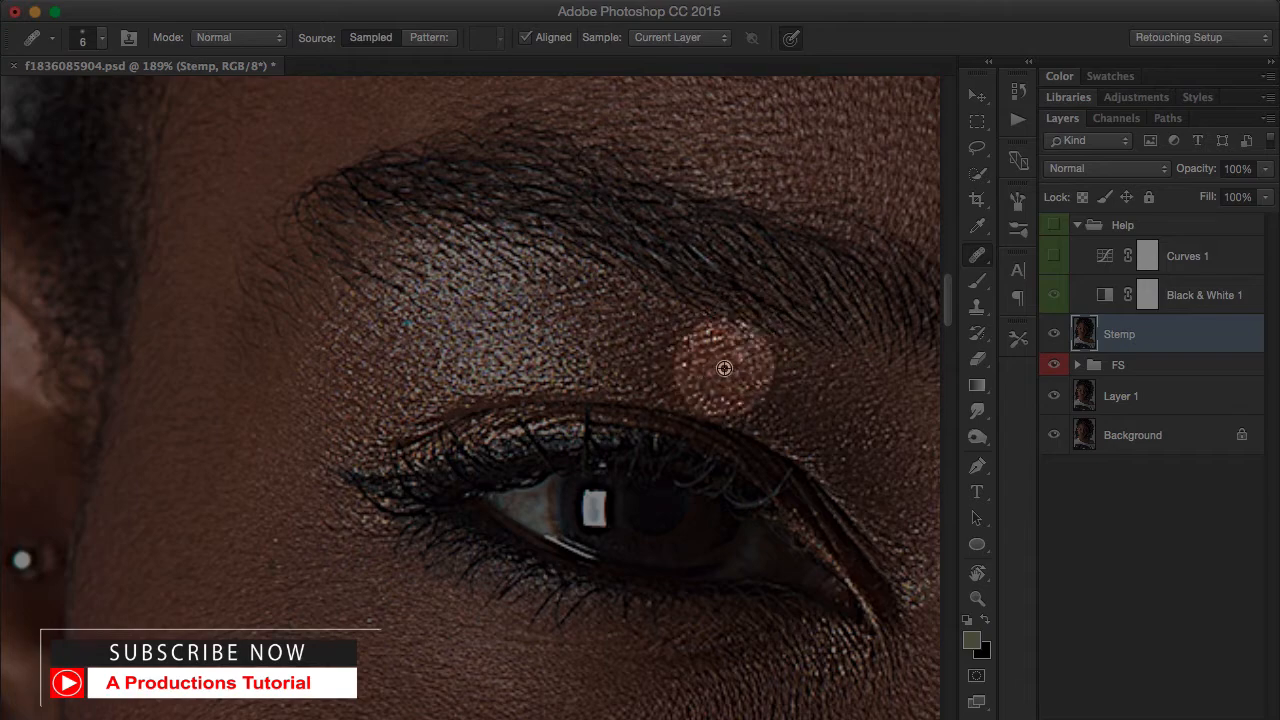
{"action": "scroll", "coordinate": [714, 414], "scroll_direction": "down", "scroll_amount": 5}
{"action": "scroll", "coordinate": [514, 477], "scroll_direction": "down", "scroll_amount": 1}
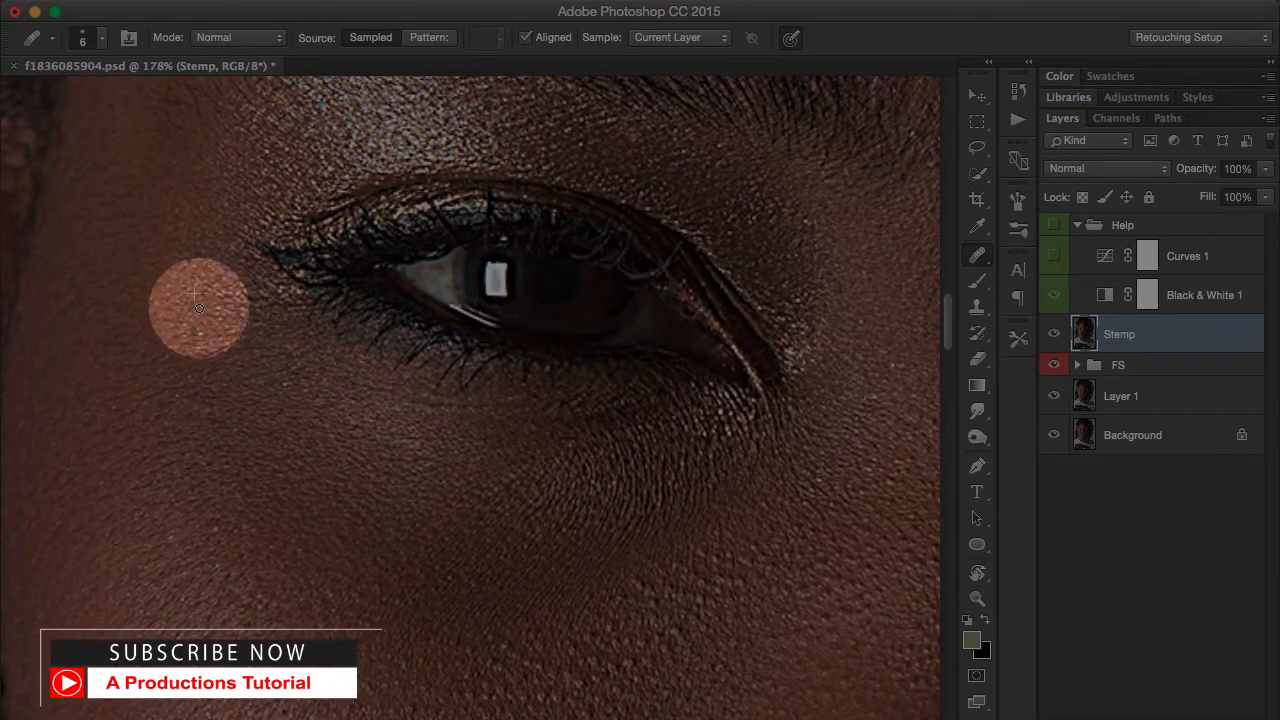
{"action": "left_click_drag", "start_coordinate": [270, 438], "coordinate": [196, 371]}
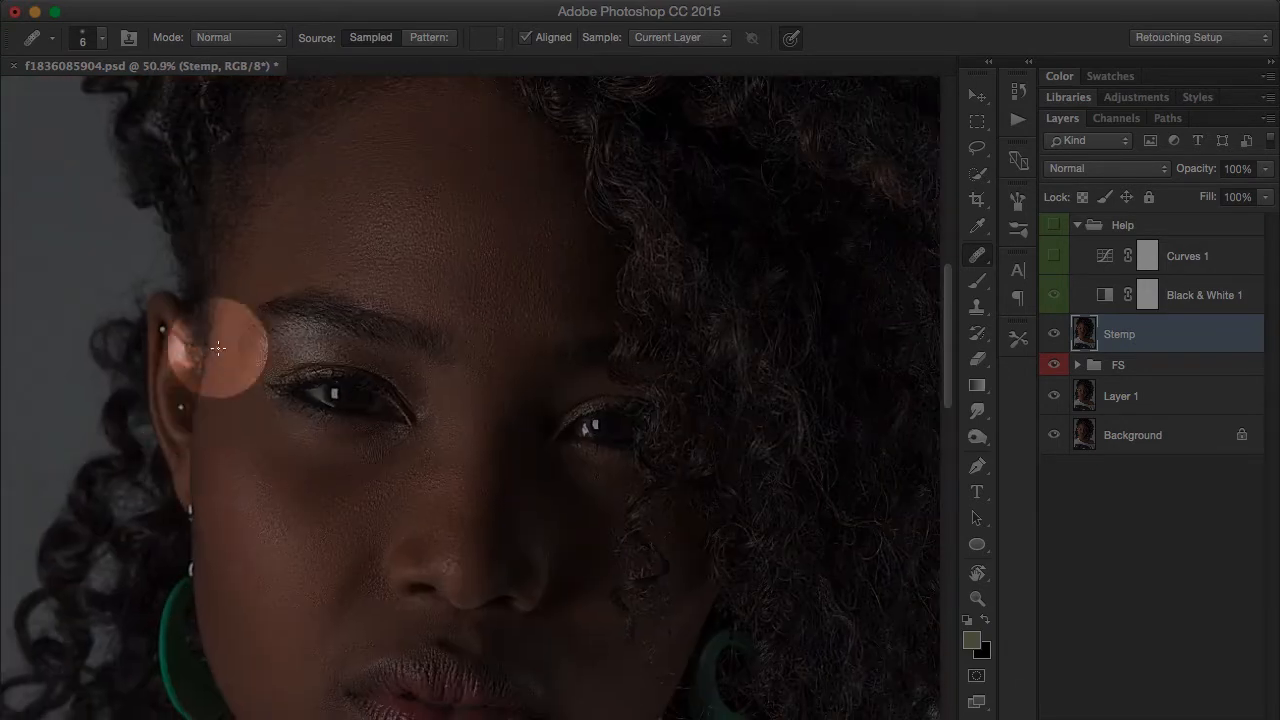
Heal the small remaining spots on the chin and between the eyebrows with the aligned Healing Brush at size 6.
{"action": "left_click_drag", "start_coordinate": [330, 655], "coordinate": [336, 345]}
{"action": "left_click_drag", "start_coordinate": [260, 437], "coordinate": [282, 374]}
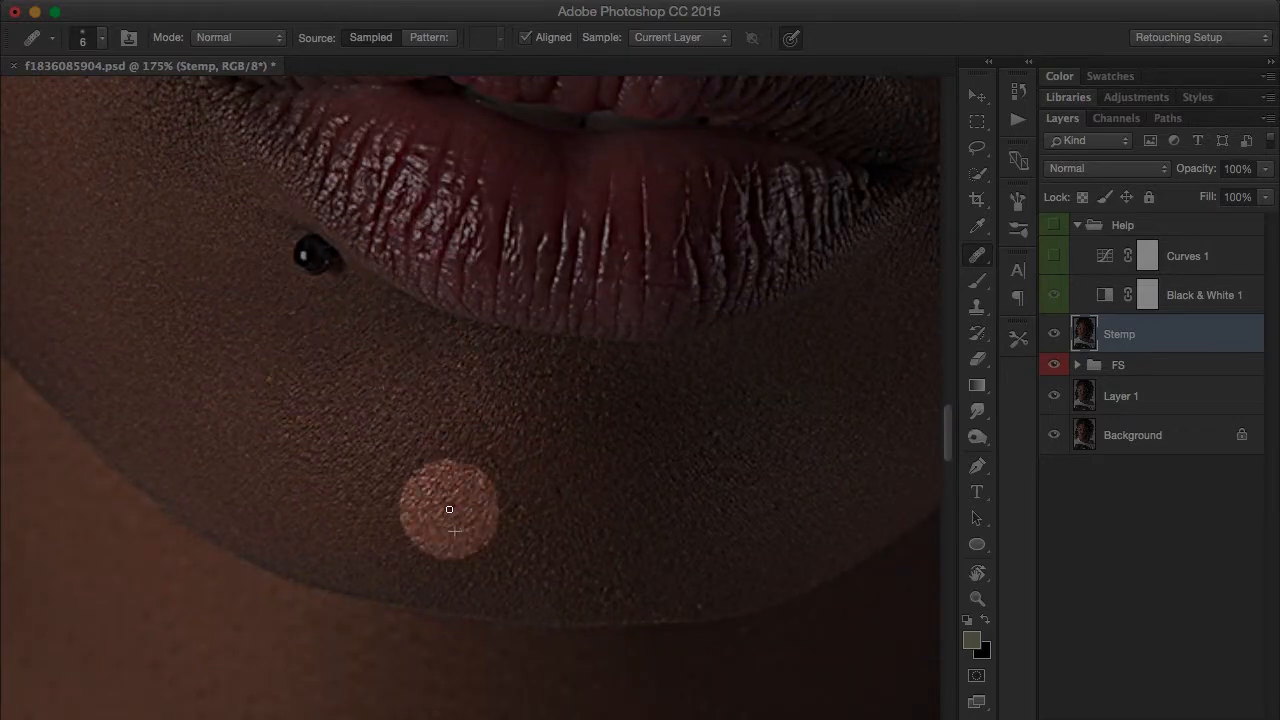
{"action": "left_click", "coordinate": [608, 417]}
{"action": "left_click_drag", "start_coordinate": [737, 581], "coordinate": [480, 486]}
{"action": "left_click_drag", "start_coordinate": [532, 432], "coordinate": [486, 537]}
{"action": "left_click_drag", "start_coordinate": [486, 400], "coordinate": [578, 400]}
{"action": "left_click_drag", "start_coordinate": [545, 390], "coordinate": [436, 588]}
{"action": "left_click_drag", "start_coordinate": [455, 437], "coordinate": [546, 437]}
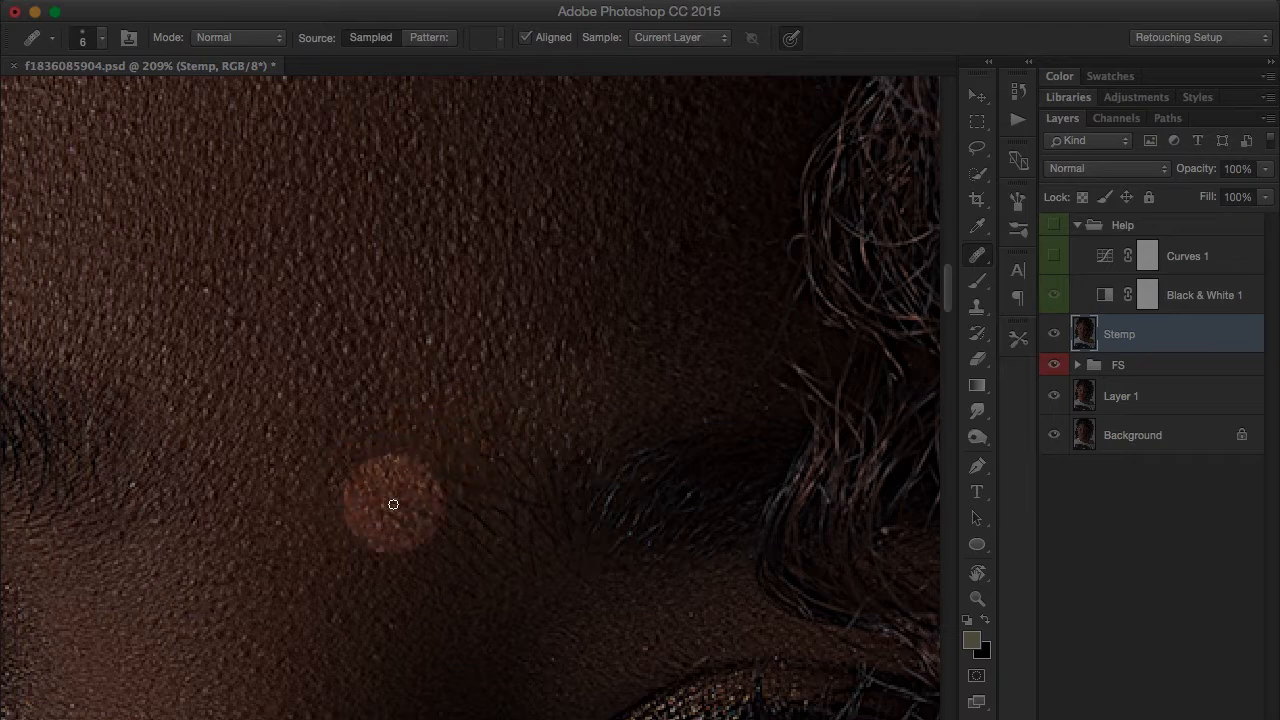
Check the forehead up to the hairline, fit the whole portrait in view and save the document.
{"action": "key", "text": "h"}
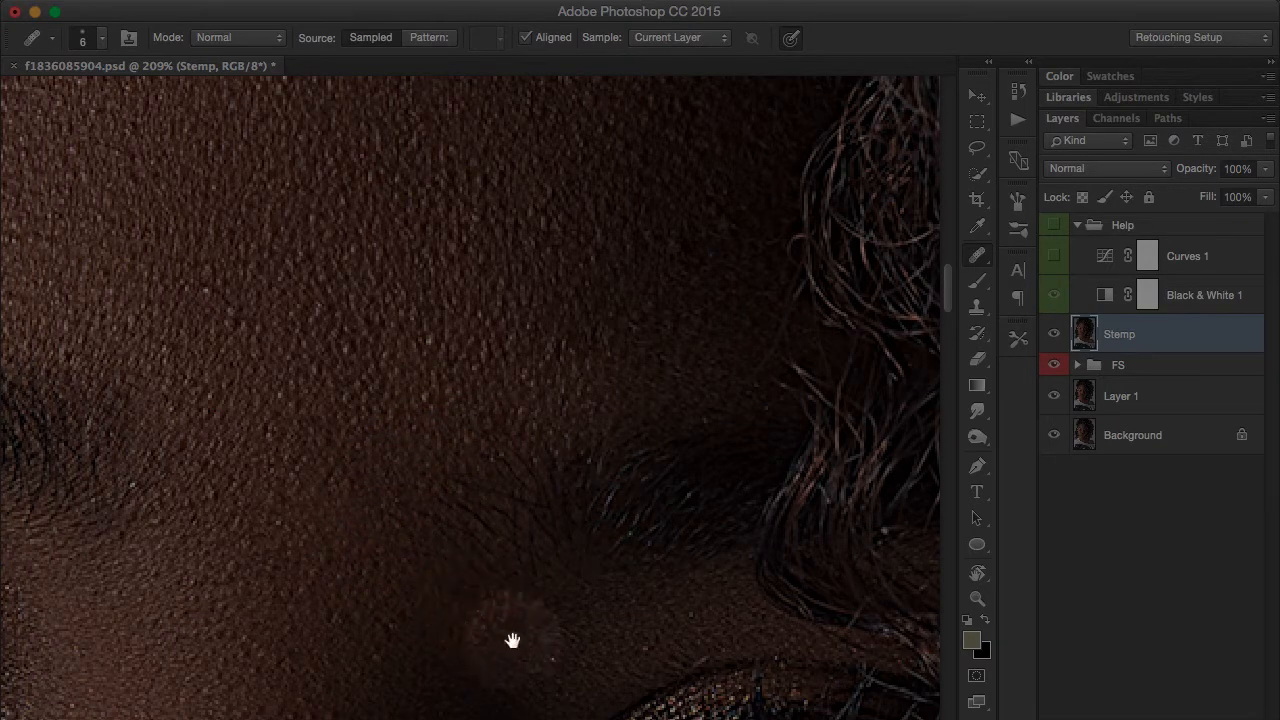
{"action": "left_click_drag", "start_coordinate": [512, 640], "coordinate": [503, 362]}
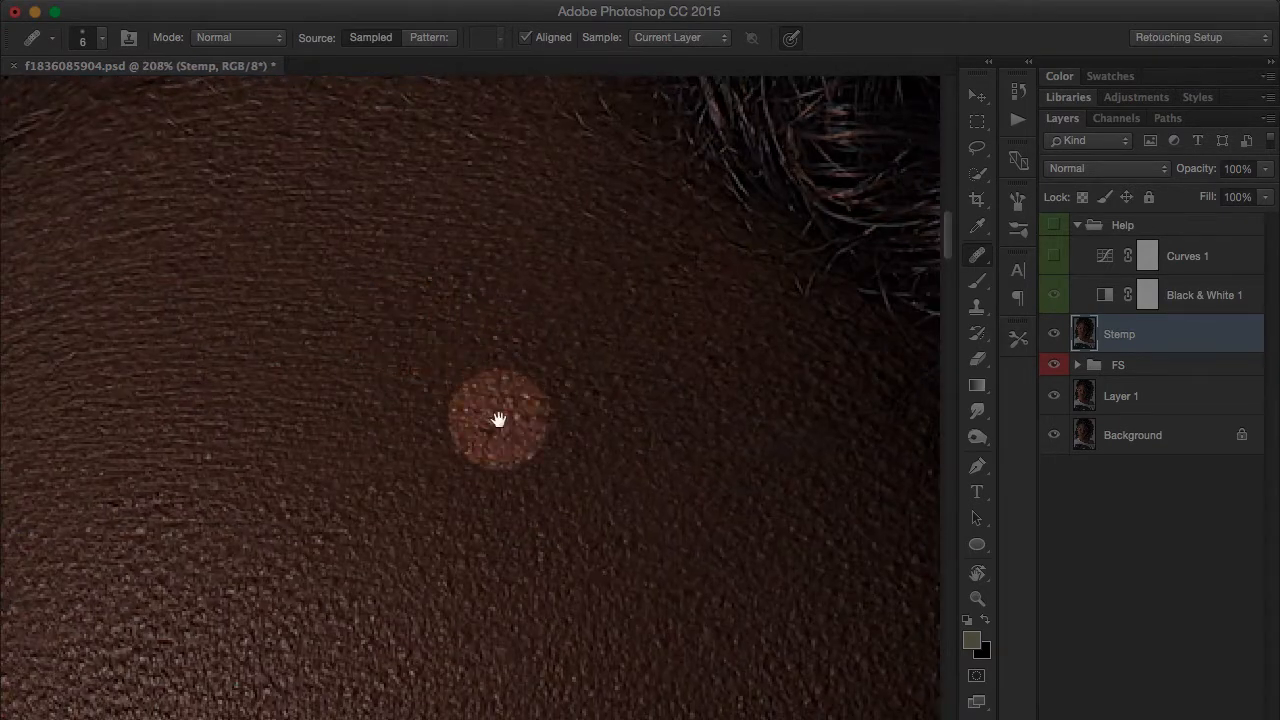
{"action": "key", "text": "ctrl+0"}
{"action": "key", "text": "ctrl+s"}
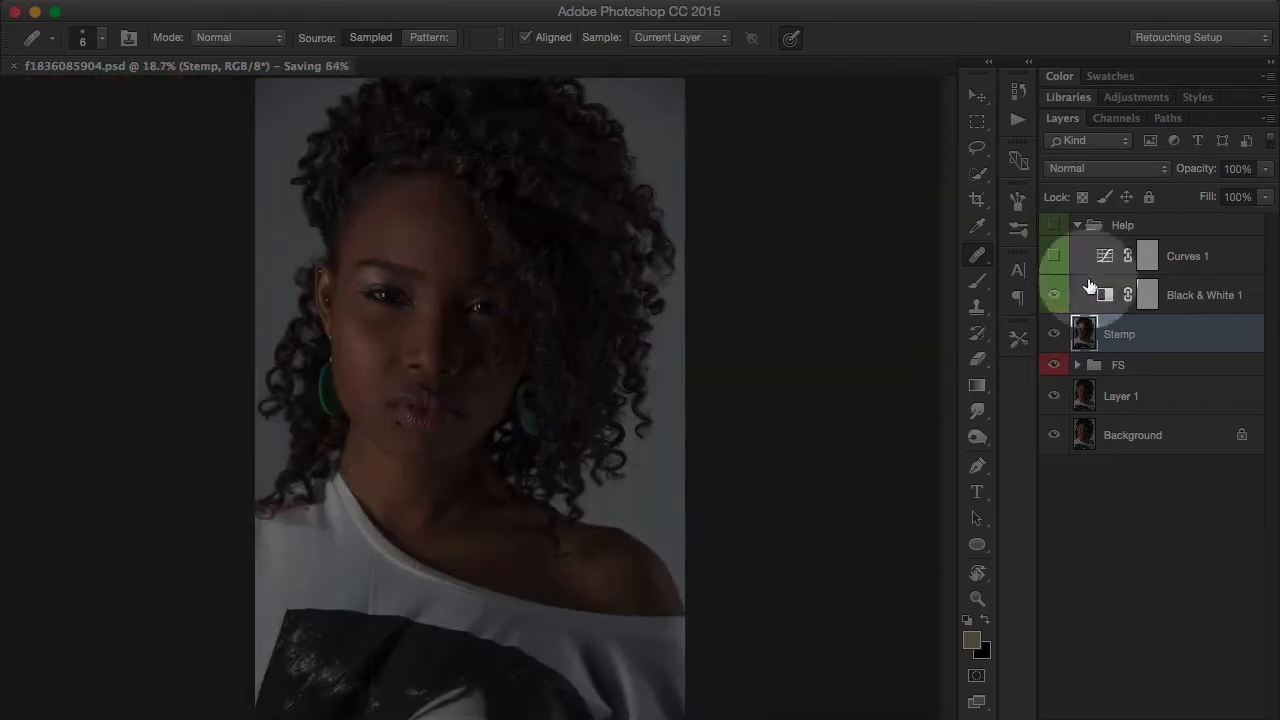
Outline an elongated patch of forehead skin above the eyebrows with the Lasso and copy it to a new layer.
{"action": "left_click", "coordinate": [457, 700]}
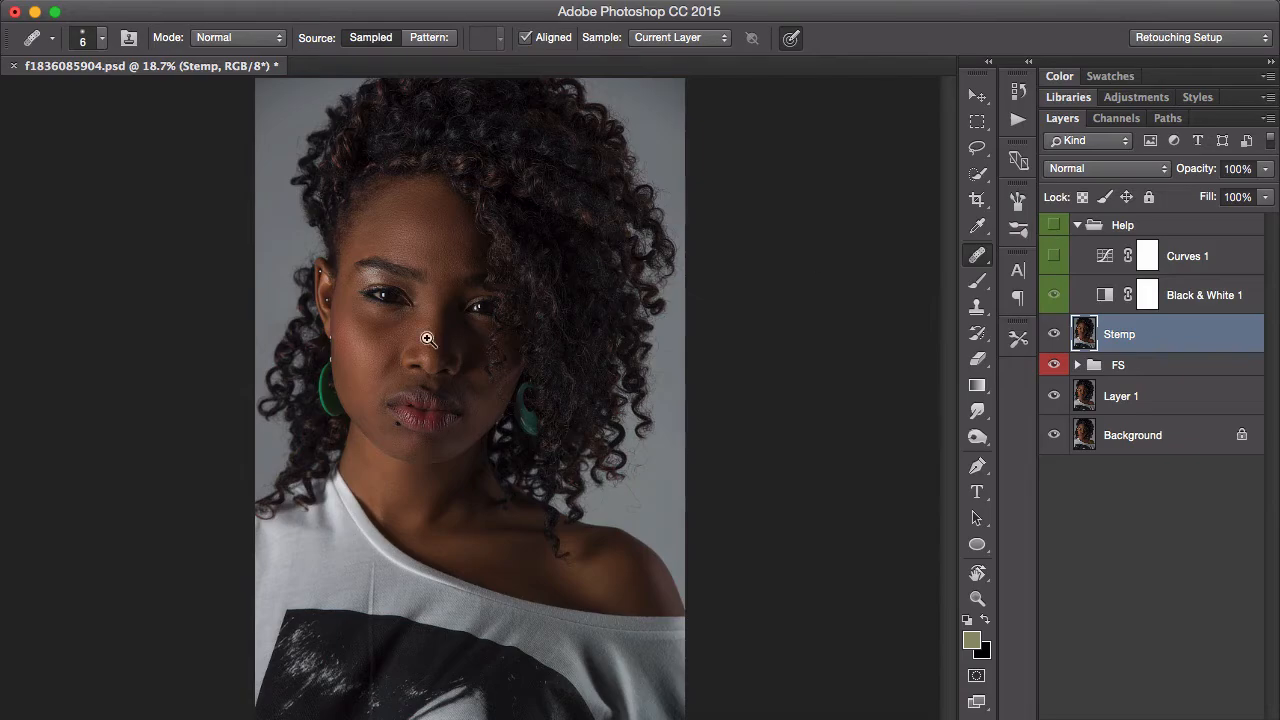
{"action": "left_click_drag", "start_coordinate": [413, 352], "coordinate": [560, 362]}
{"action": "left_click_drag", "start_coordinate": [580, 408], "coordinate": [707, 398]}
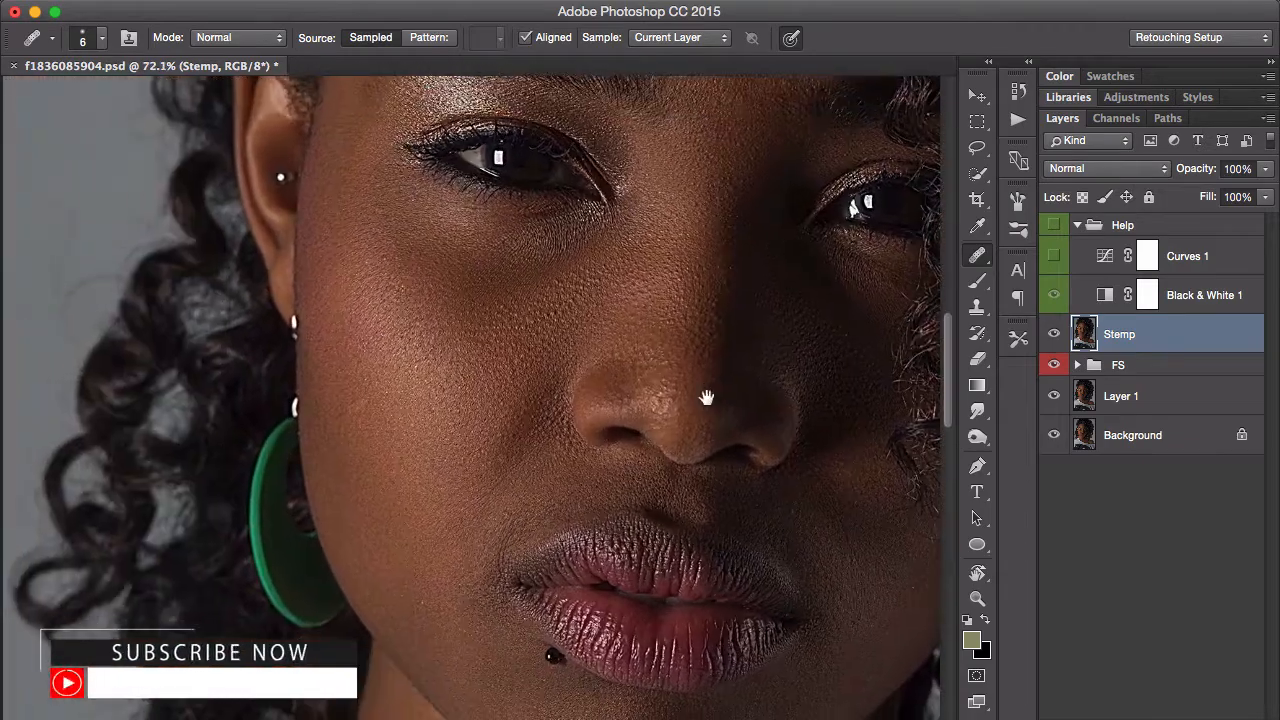
{"action": "left_click_drag", "start_coordinate": [471, 408], "coordinate": [509, 397]}
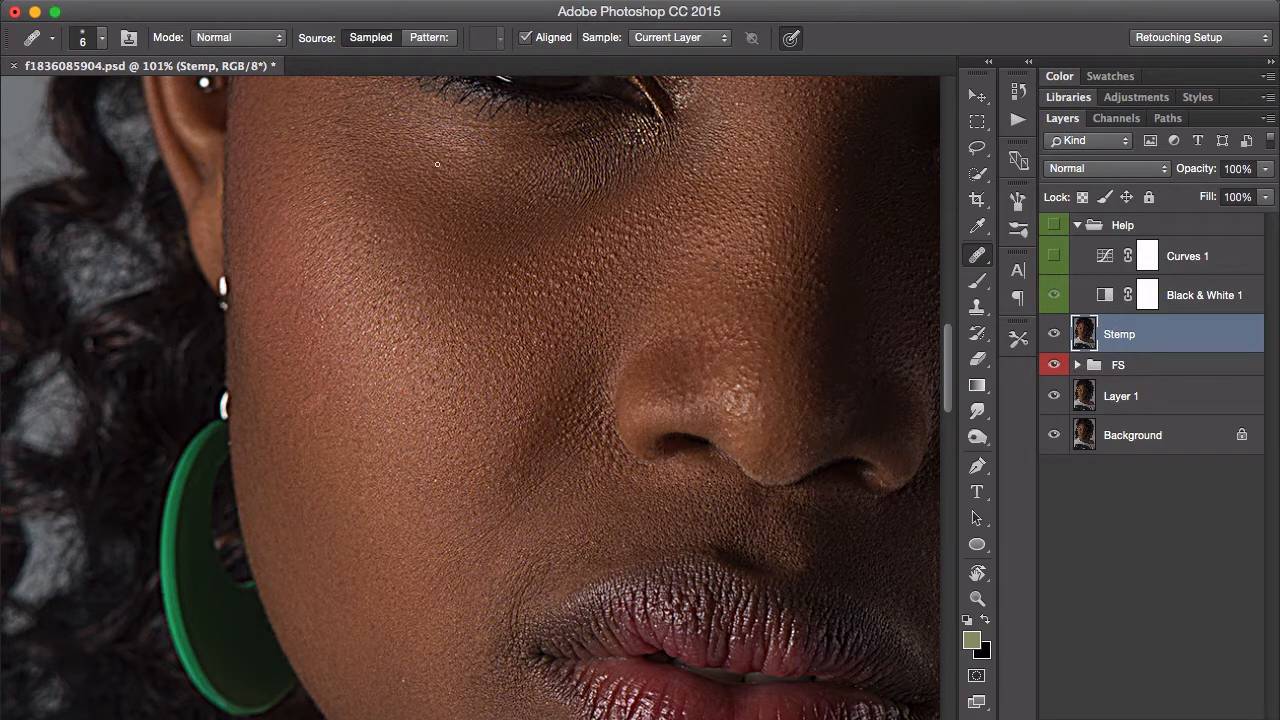
{"action": "left_click", "coordinate": [977, 148]}
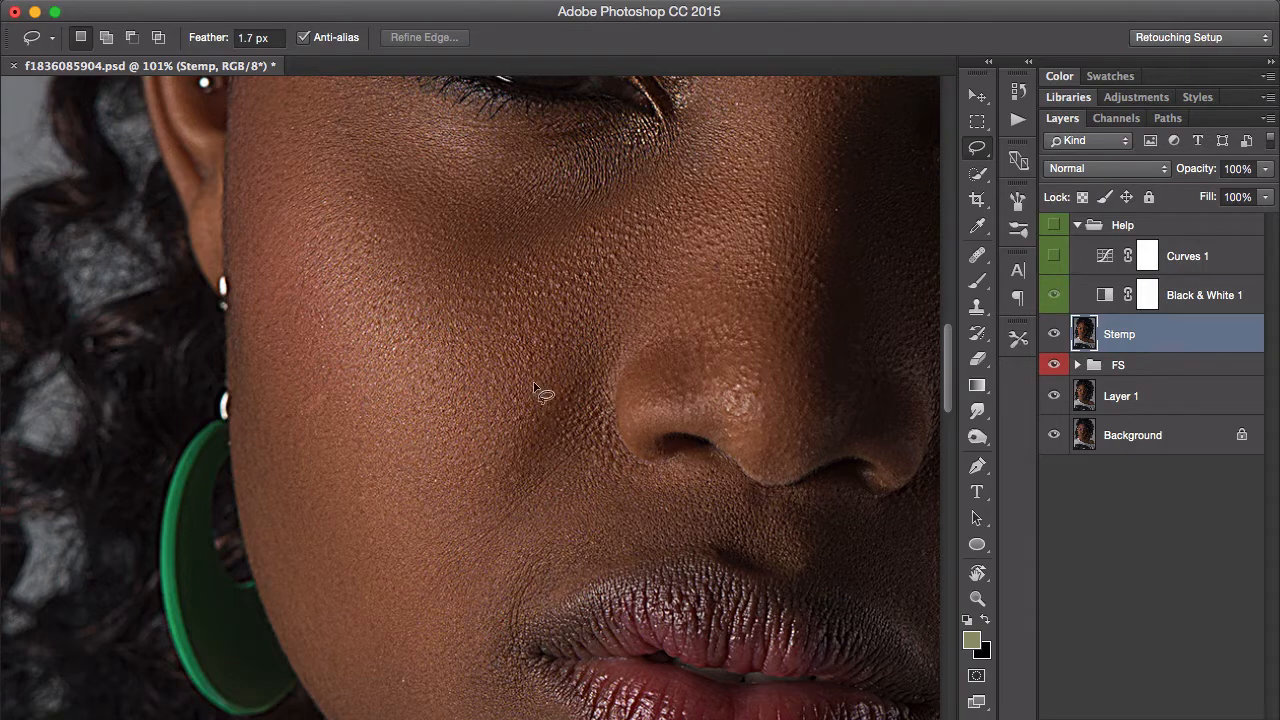
{"action": "left_click_drag", "start_coordinate": [502, 404], "coordinate": [472, 418]}
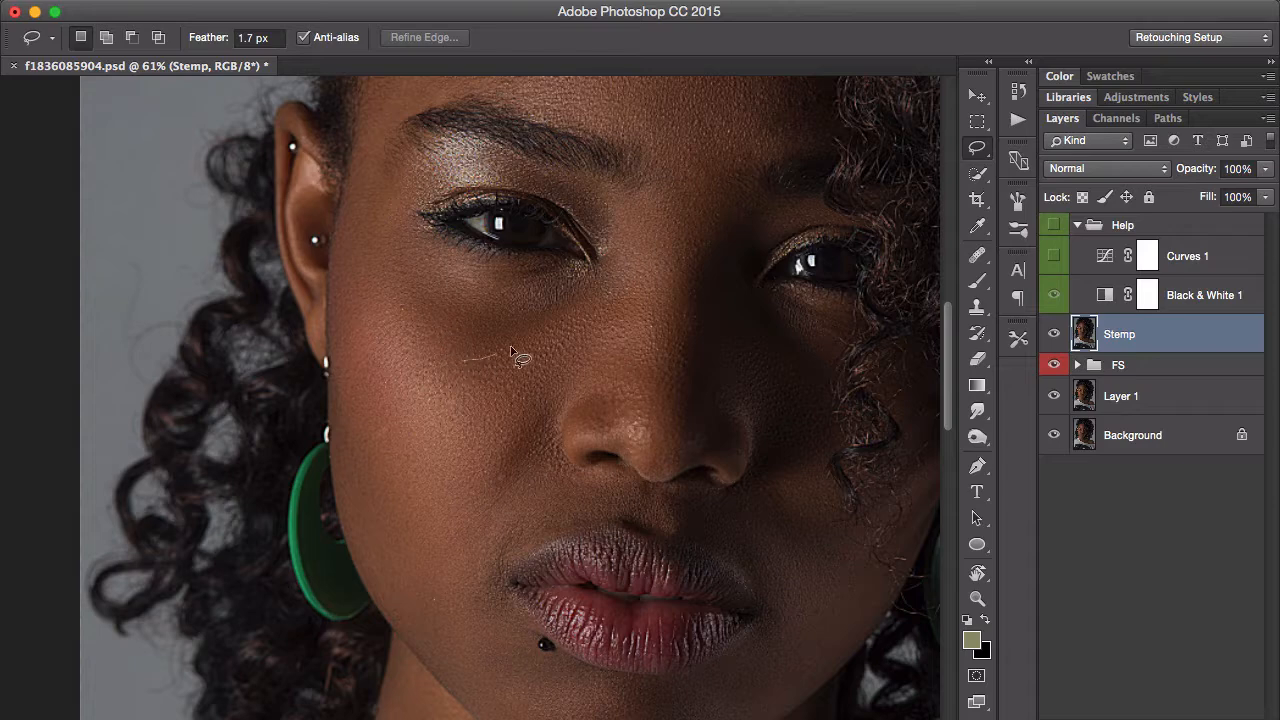
{"action": "left_click_drag", "start_coordinate": [601, 318], "coordinate": [530, 348]}
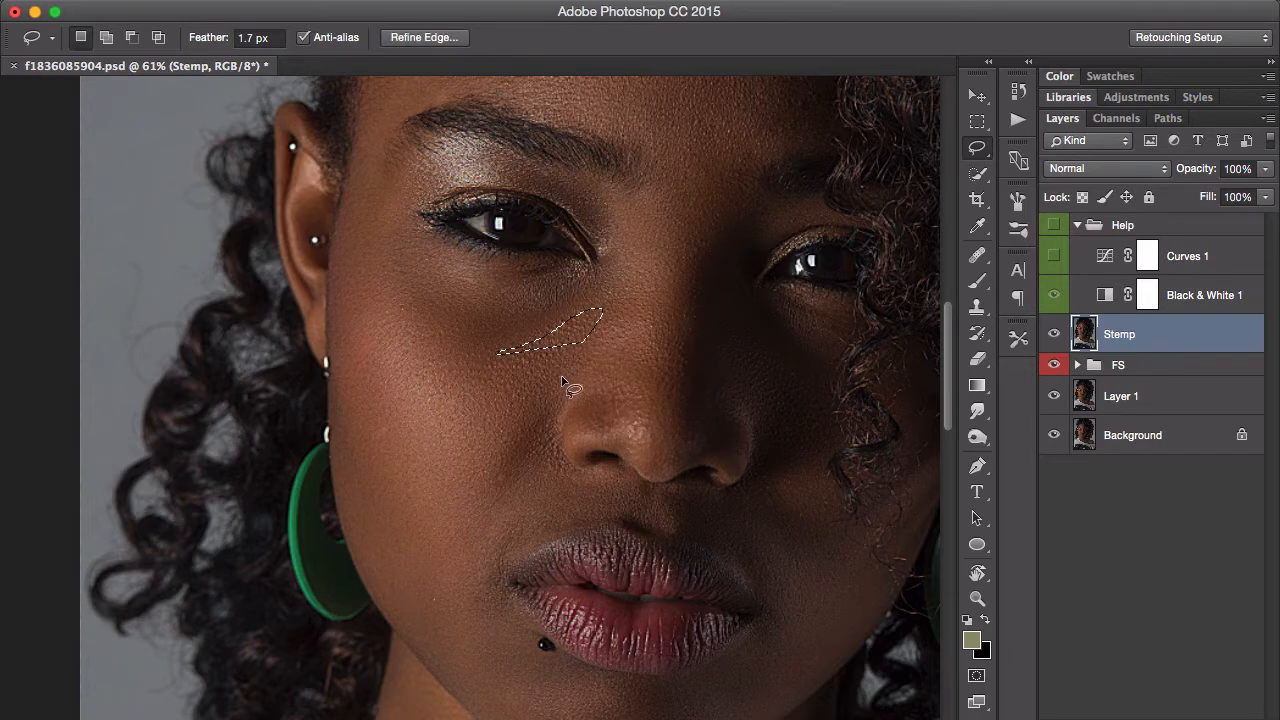
{"action": "left_click", "coordinate": [566, 352]}
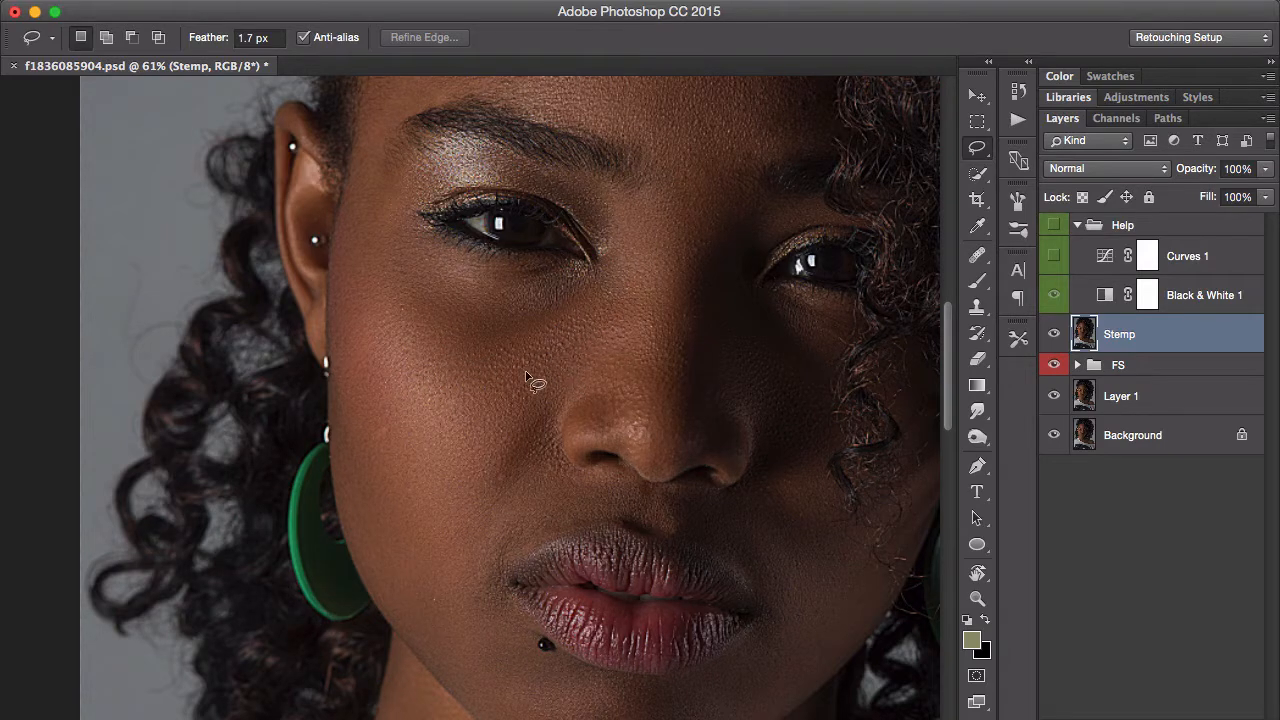
{"action": "left_click_drag", "start_coordinate": [599, 330], "coordinate": [626, 469]}
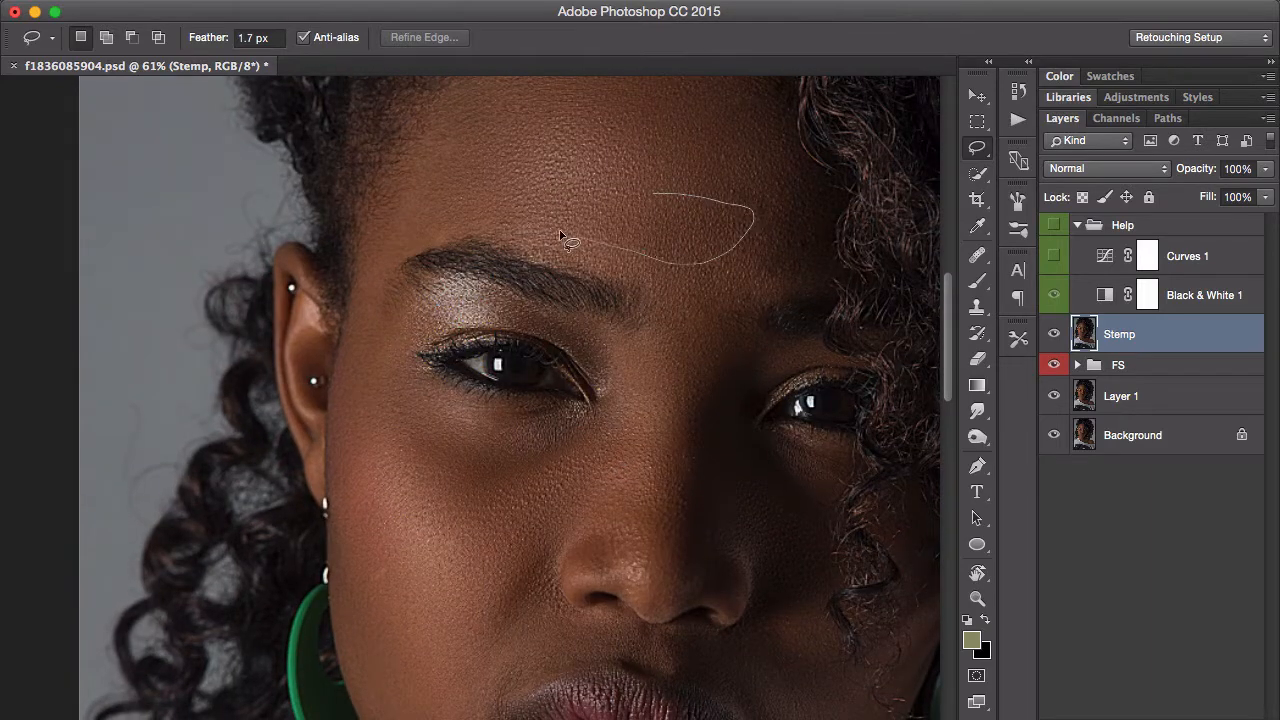
{"action": "mouse_move", "coordinate": [562, 238]}
{"action": "left_mouse_down"}
{"action": "mouse_move", "coordinate": [538, 213]}
{"action": "mouse_move", "coordinate": [654, 194]}
{"action": "left_mouse_up"}
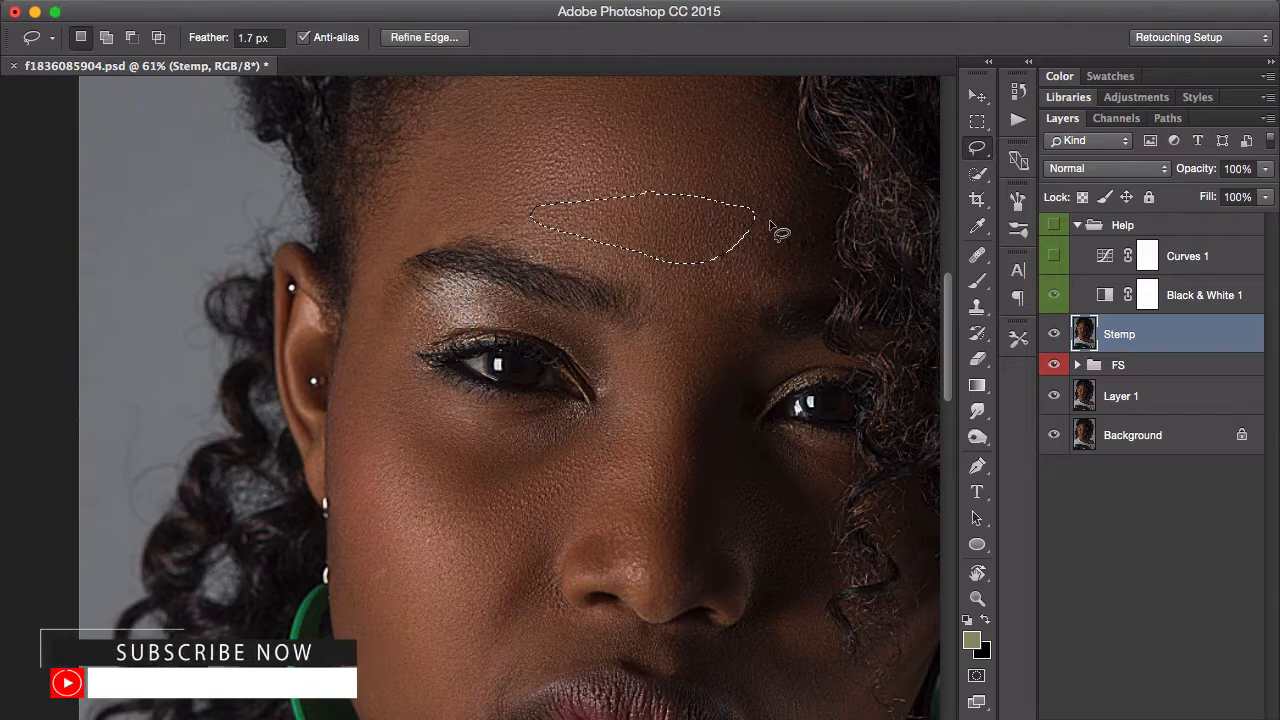
{"action": "key", "text": "ctrl+j"}
Move the copied skin patch onto the cheek beside the earring, scale it to 118.57% and rotate it 65.44° along the cheek.
{"action": "key", "text": "v"}
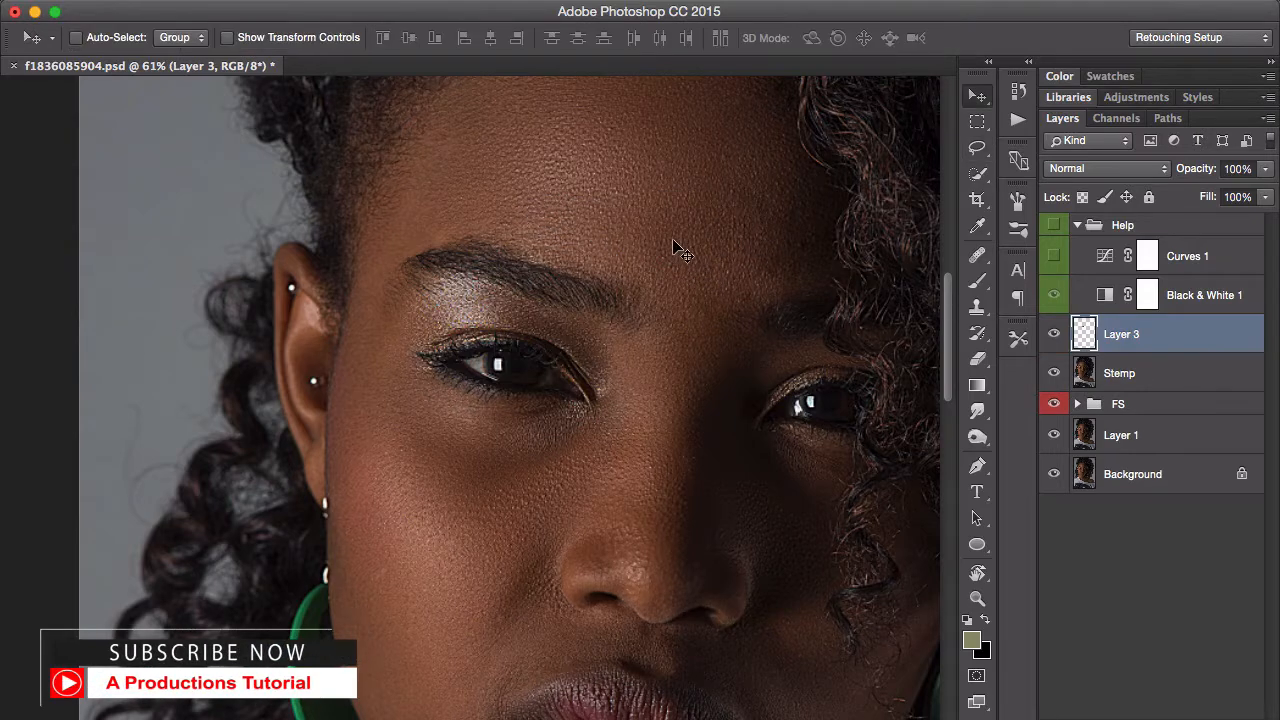
{"action": "left_click_drag", "start_coordinate": [675, 248], "coordinate": [531, 557]}
{"action": "key", "text": "ctrl+t"}
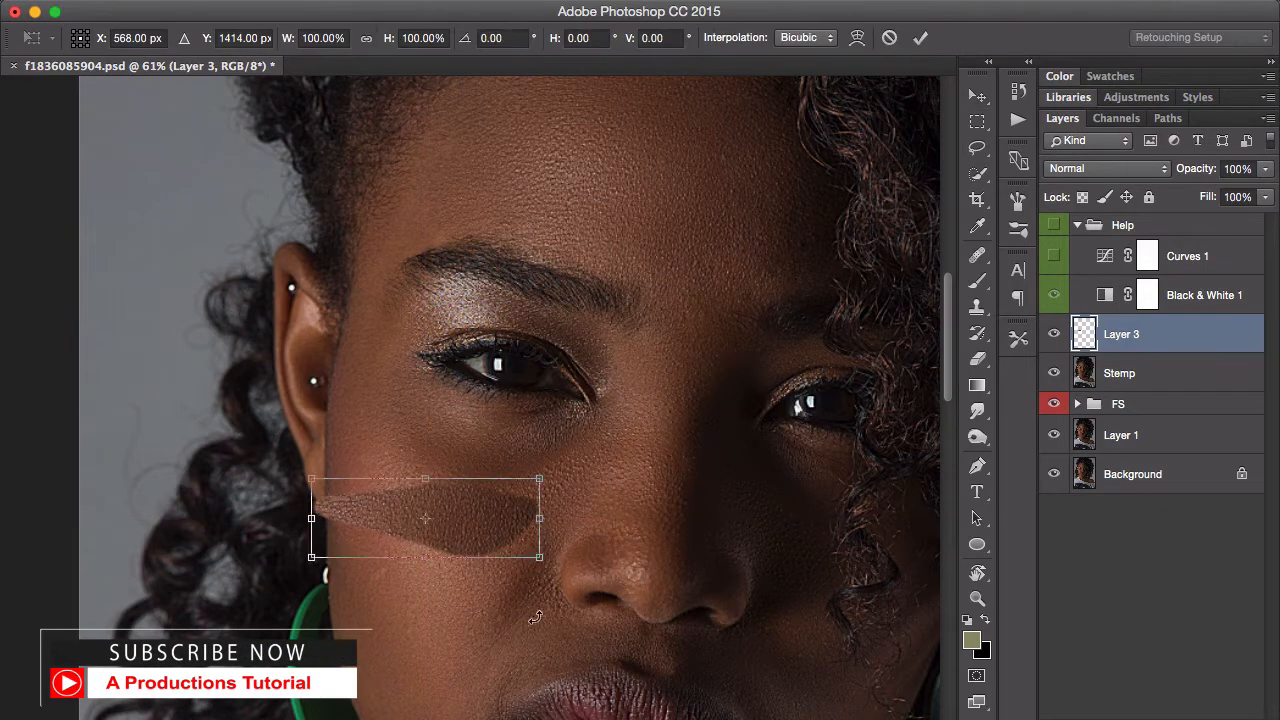
{"action": "mouse_move", "coordinate": [535, 617]}
{"action": "left_mouse_down"}
{"action": "mouse_move", "coordinate": [425, 615]}
{"action": "mouse_move", "coordinate": [445, 592]}
{"action": "mouse_move", "coordinate": [439, 617]}
{"action": "mouse_move", "coordinate": [505, 663]}
{"action": "mouse_move", "coordinate": [536, 634]}
{"action": "left_mouse_up"}
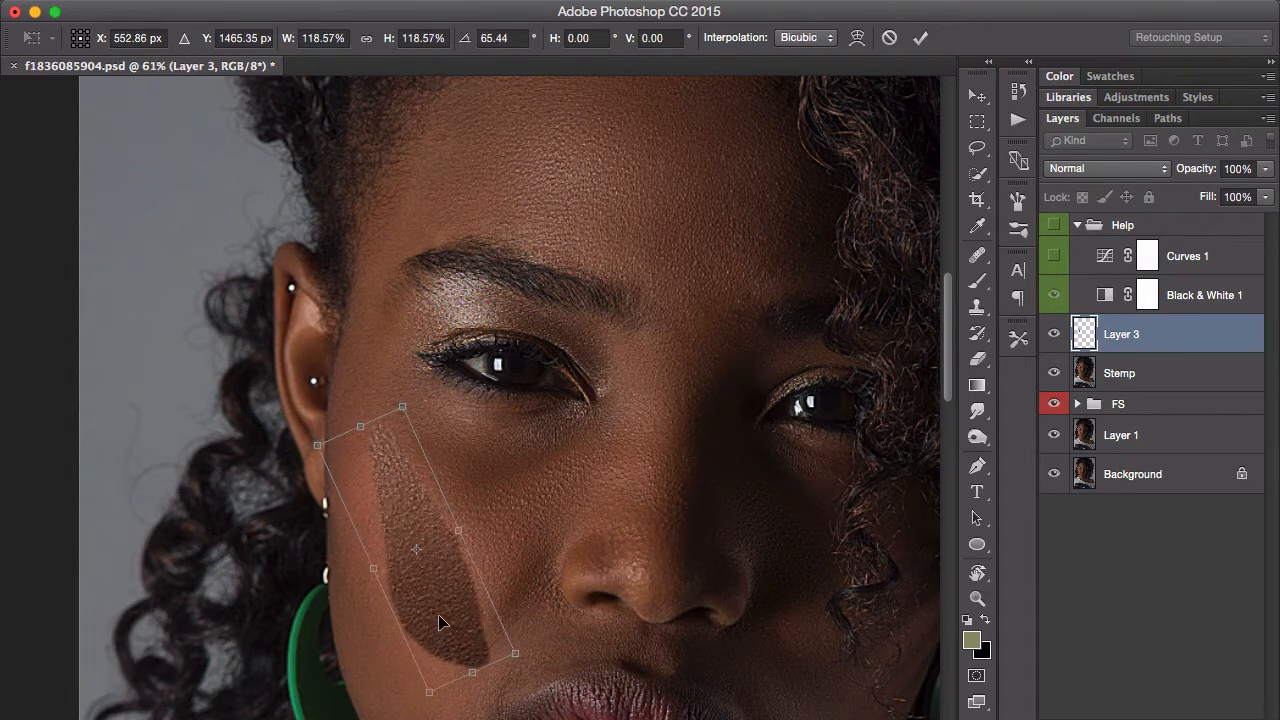
{"action": "left_click_drag", "start_coordinate": [439, 617], "coordinate": [445, 613]}
{"action": "key", "text": "Return"}
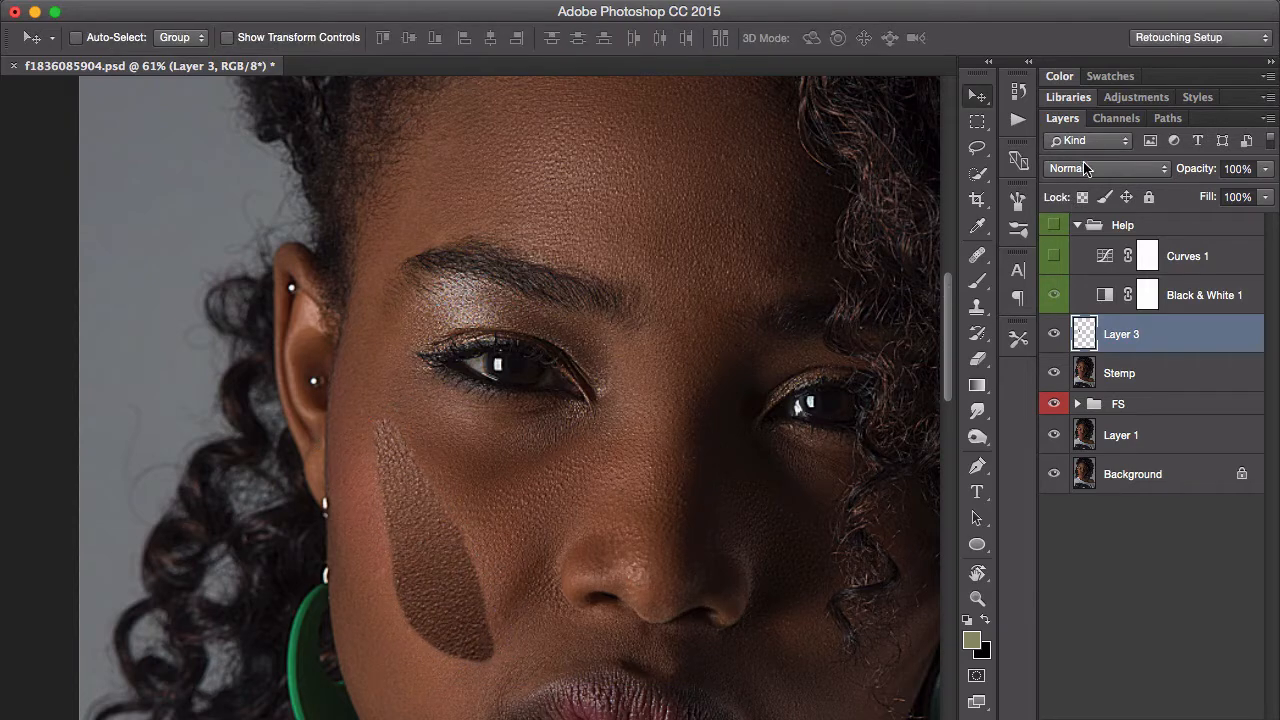
Set the cheek patch layer's blending mode to Linear Light and apply a High Pass filter with a low radius.
{"action": "left_click", "coordinate": [1080, 172]}
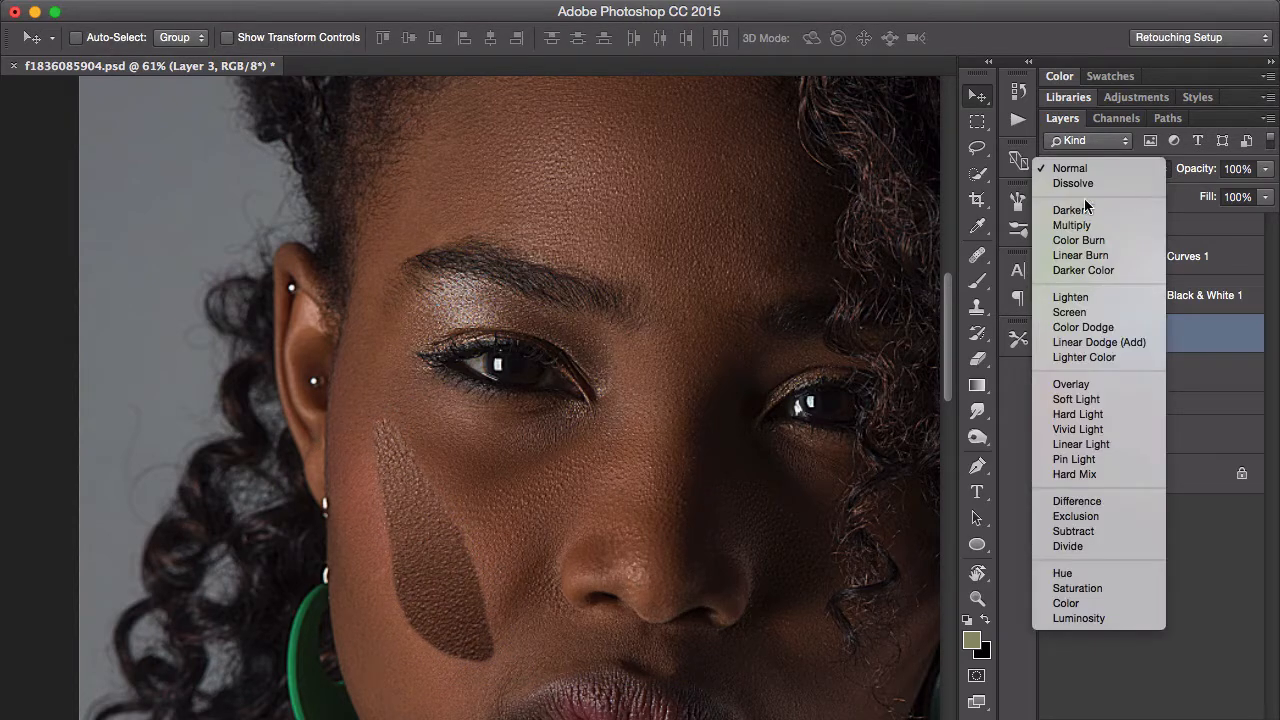
{"action": "left_click", "coordinate": [1104, 445]}
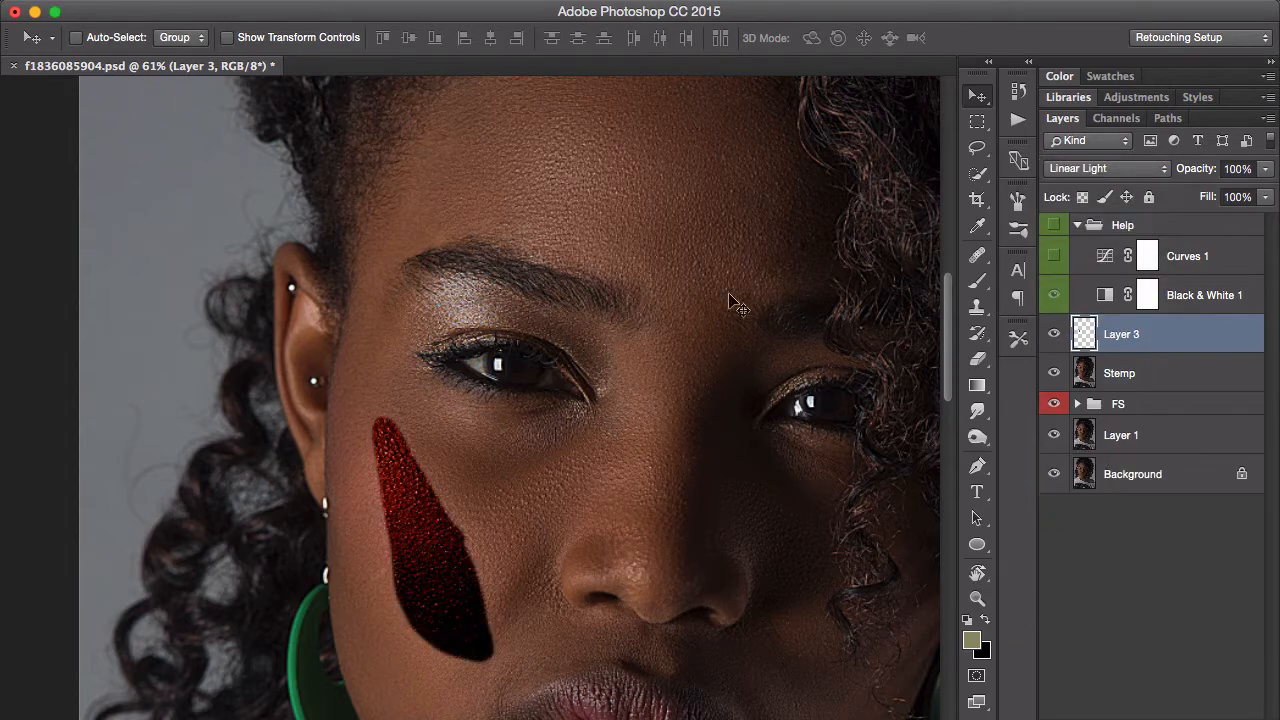
{"action": "left_click", "coordinate": [380, 2]}
{"action": "mouse_move", "coordinate": [487, 2]}
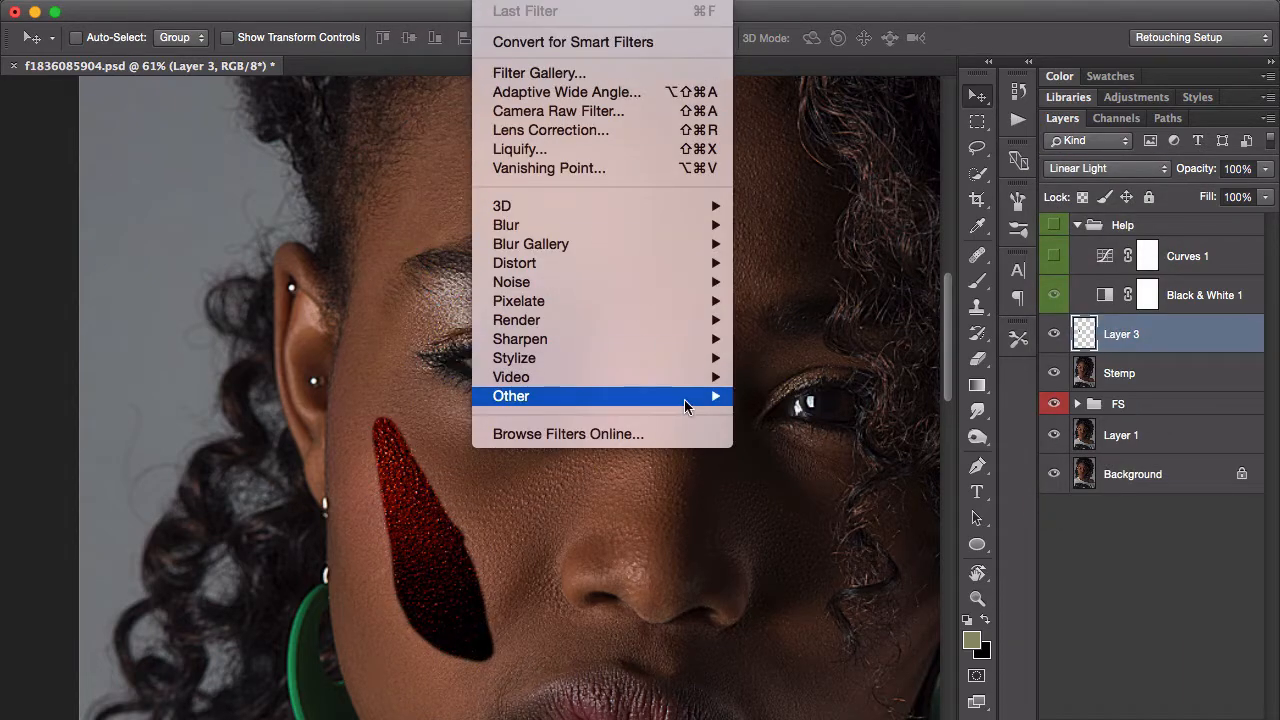
{"action": "mouse_move", "coordinate": [689, 398]}
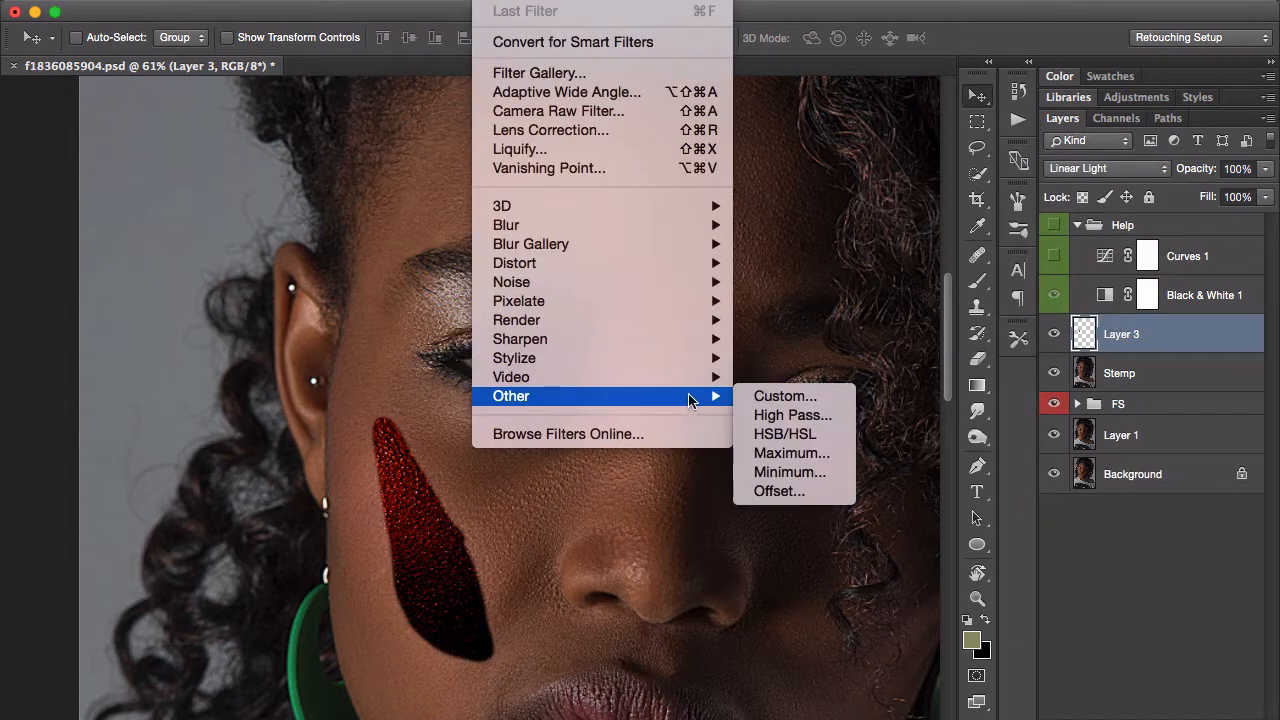
{"action": "left_click", "coordinate": [790, 416]}
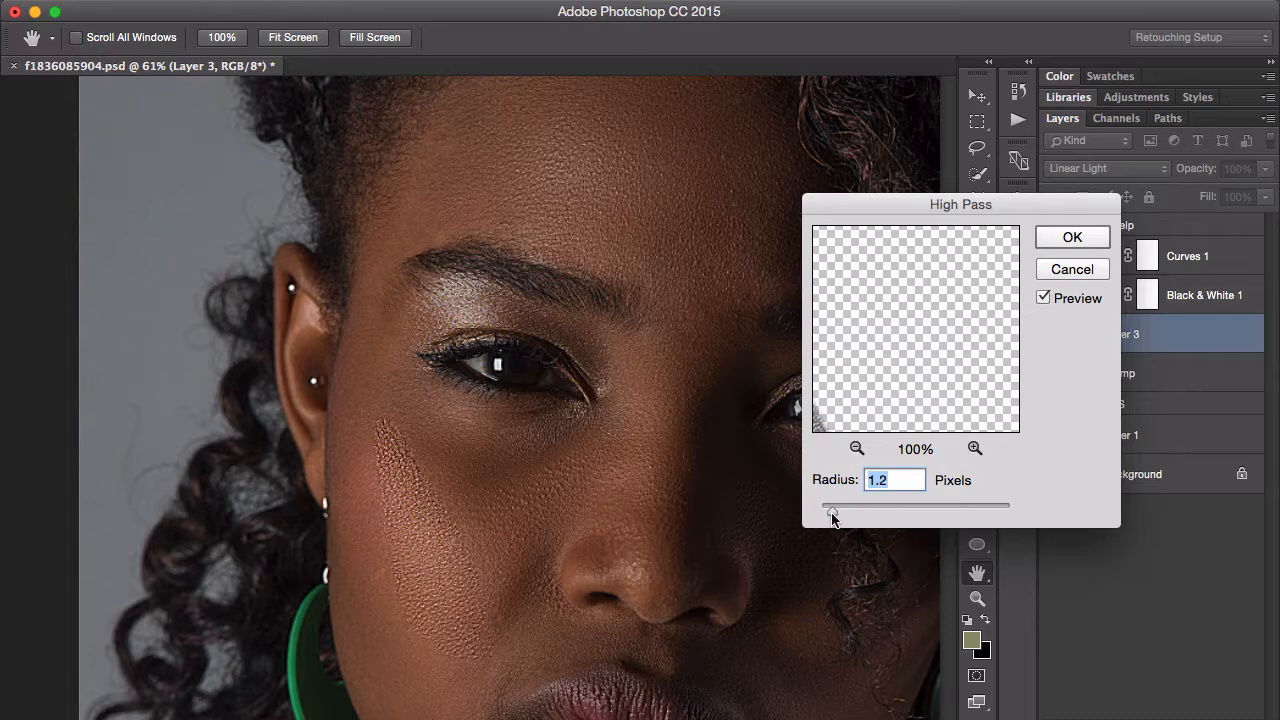
{"action": "left_click_drag", "start_coordinate": [832, 517], "coordinate": [828, 517]}
{"action": "left_click", "coordinate": [1072, 240]}
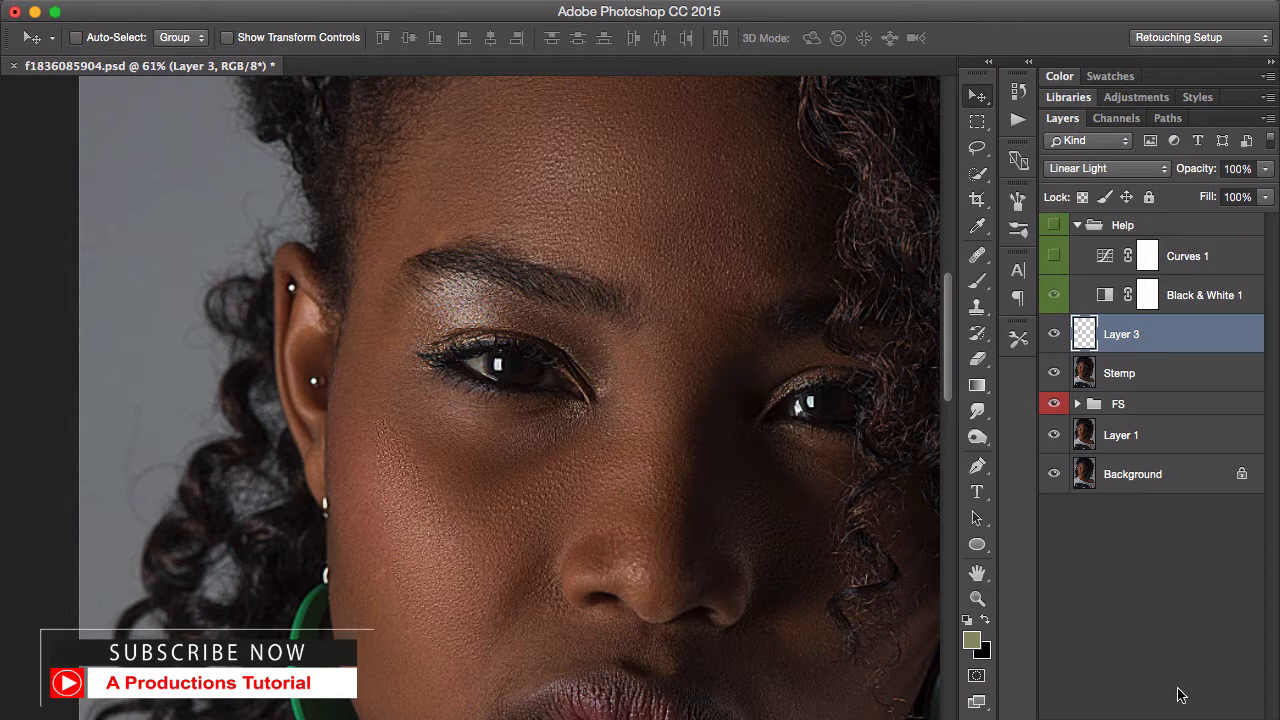
Add a layer mask to the cheek patch layer and set a soft round brush to 43 px with 0% hardness.
{"action": "left_click", "coordinate": [1141, 716]}
{"action": "key", "text": "b"}
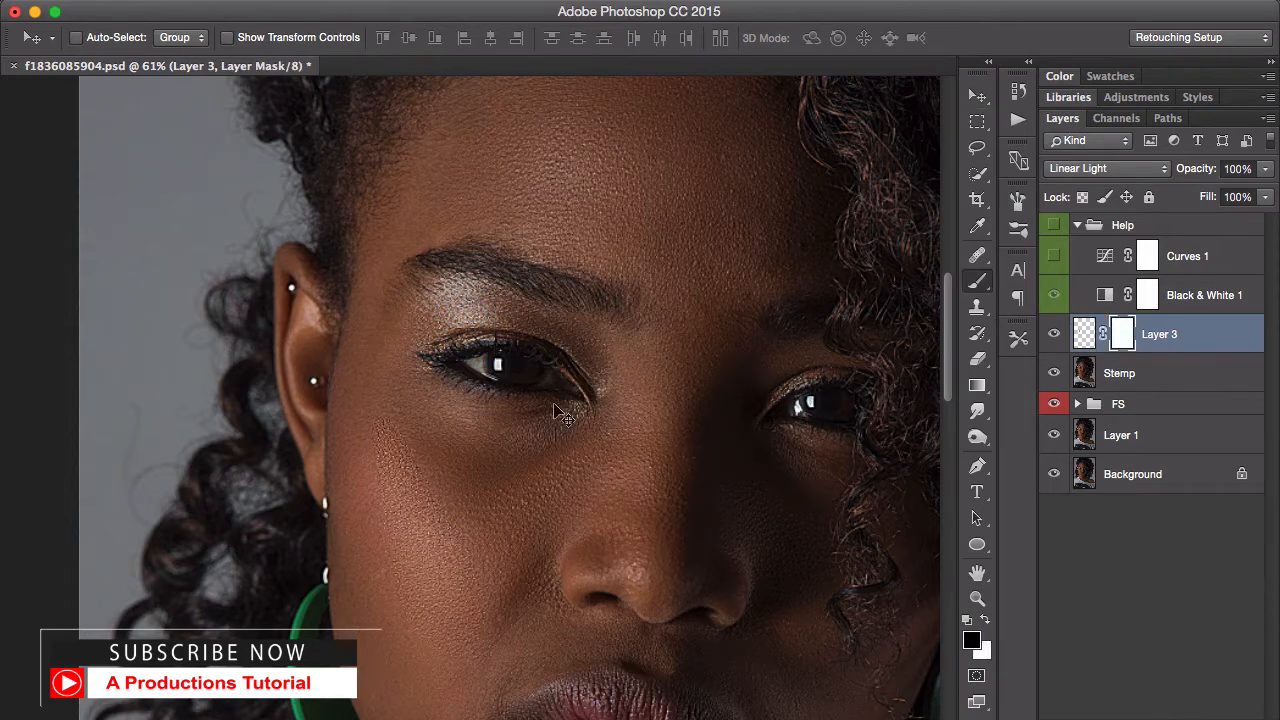
{"action": "right_click", "coordinate": [495, 325]}
{"action": "left_click", "coordinate": [517, 501]}
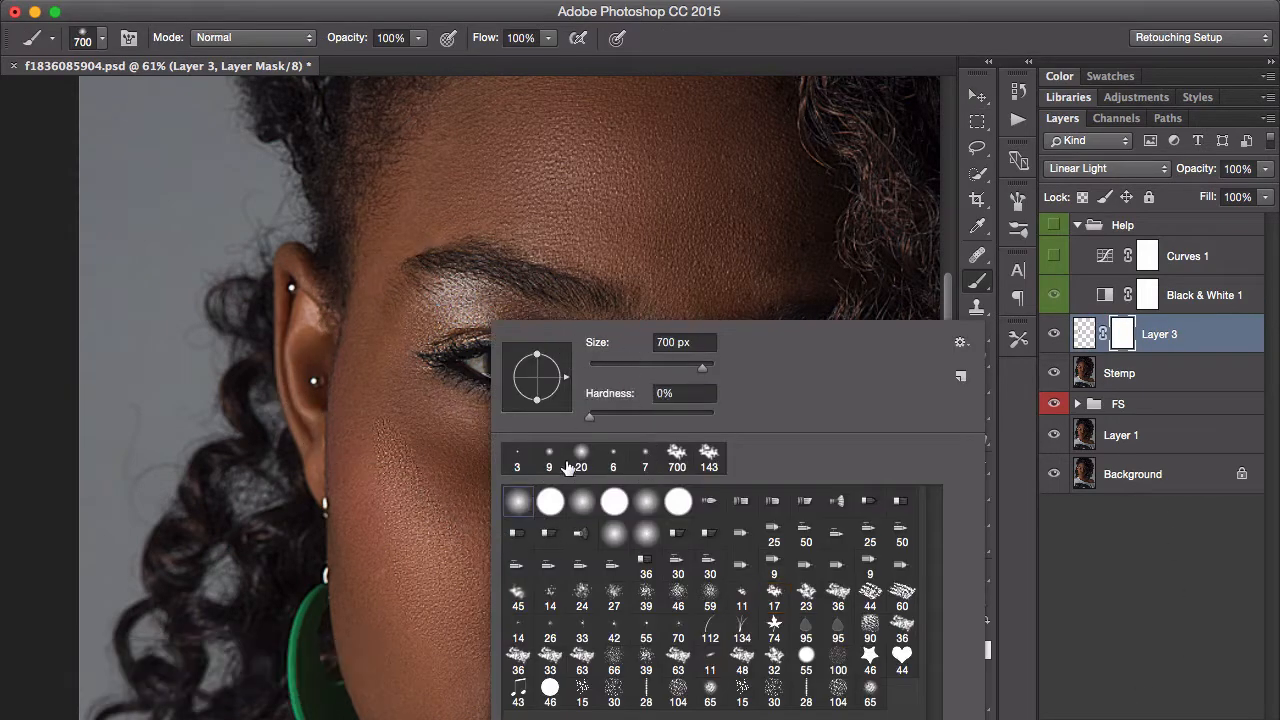
{"action": "left_click", "coordinate": [580, 456]}
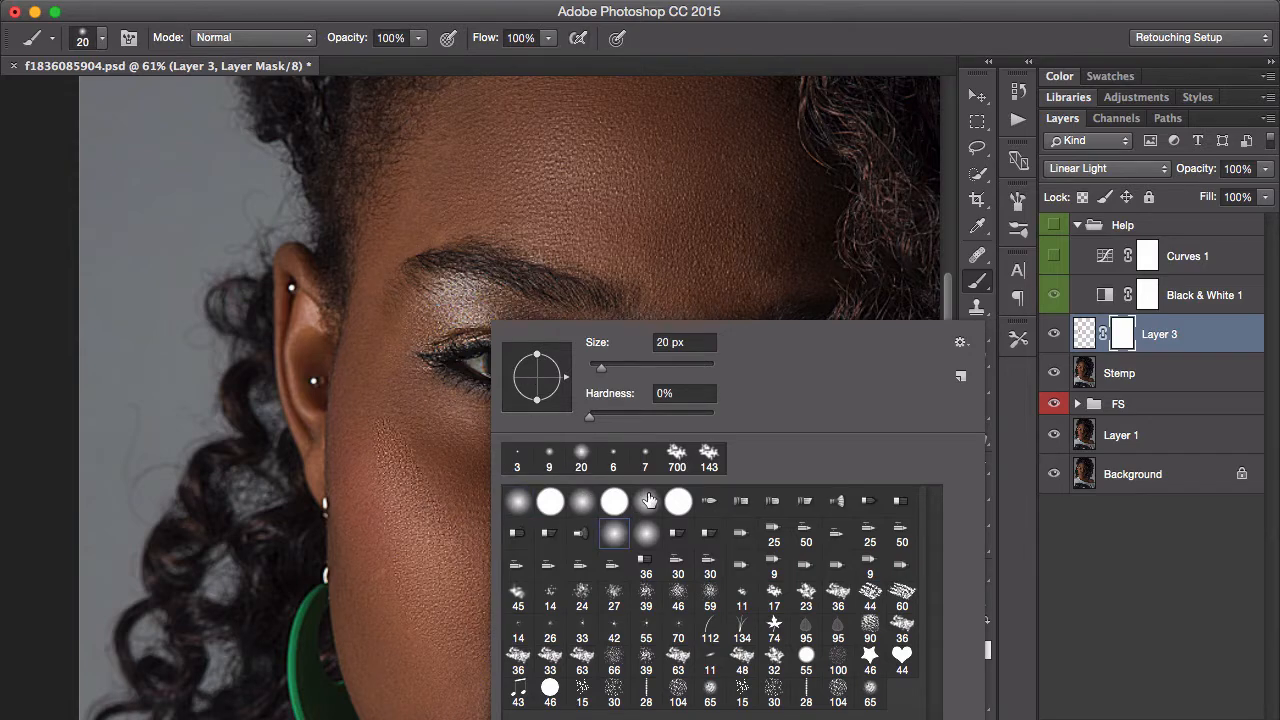
{"action": "left_click_drag", "start_coordinate": [603, 370], "coordinate": [614, 370]}
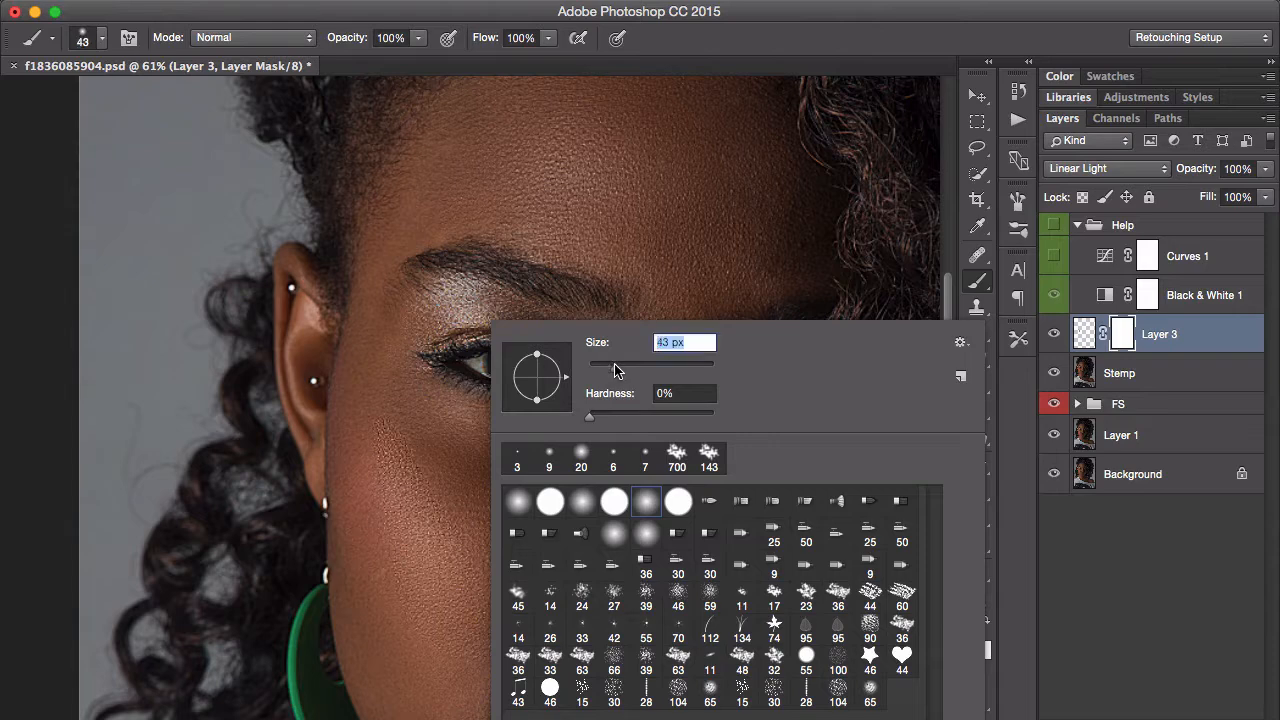
{"action": "key", "text": "Return"}
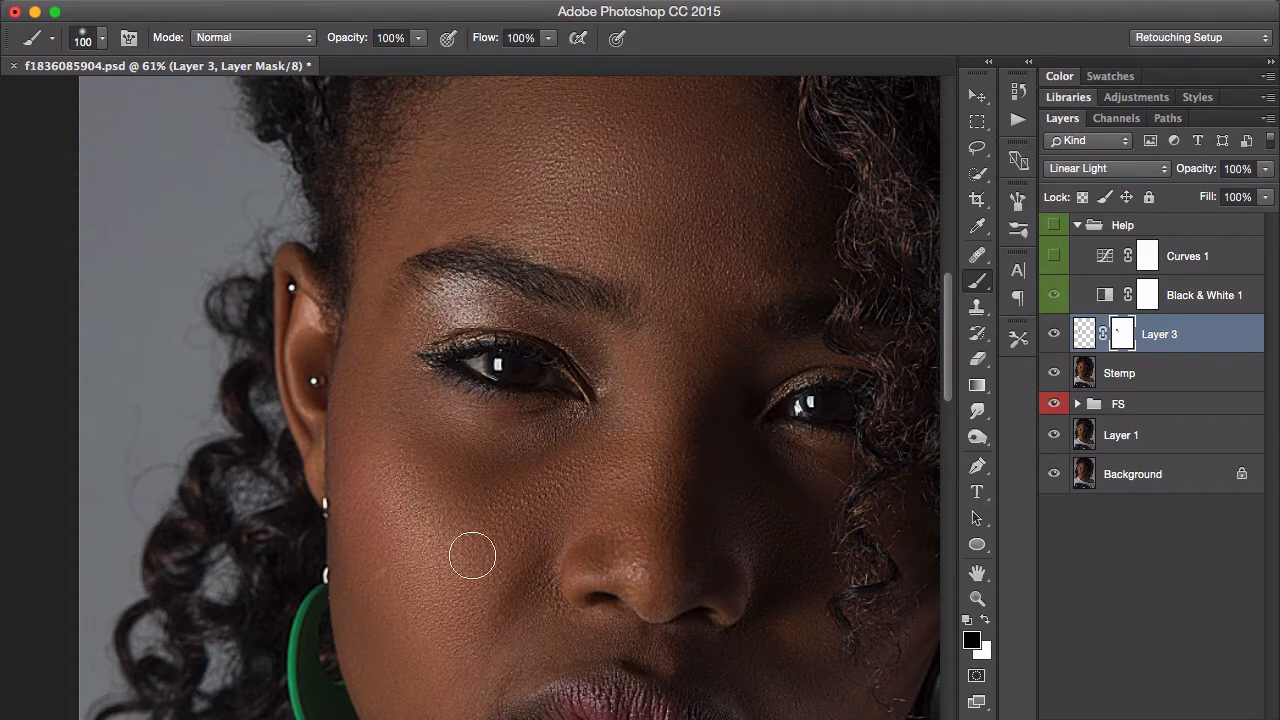
Lower the cheek patch layer's opacity to 67% and compare the cheek texture with the layer hidden and shown.
{"action": "left_click_drag", "start_coordinate": [1201, 172], "coordinate": [1187, 172]}
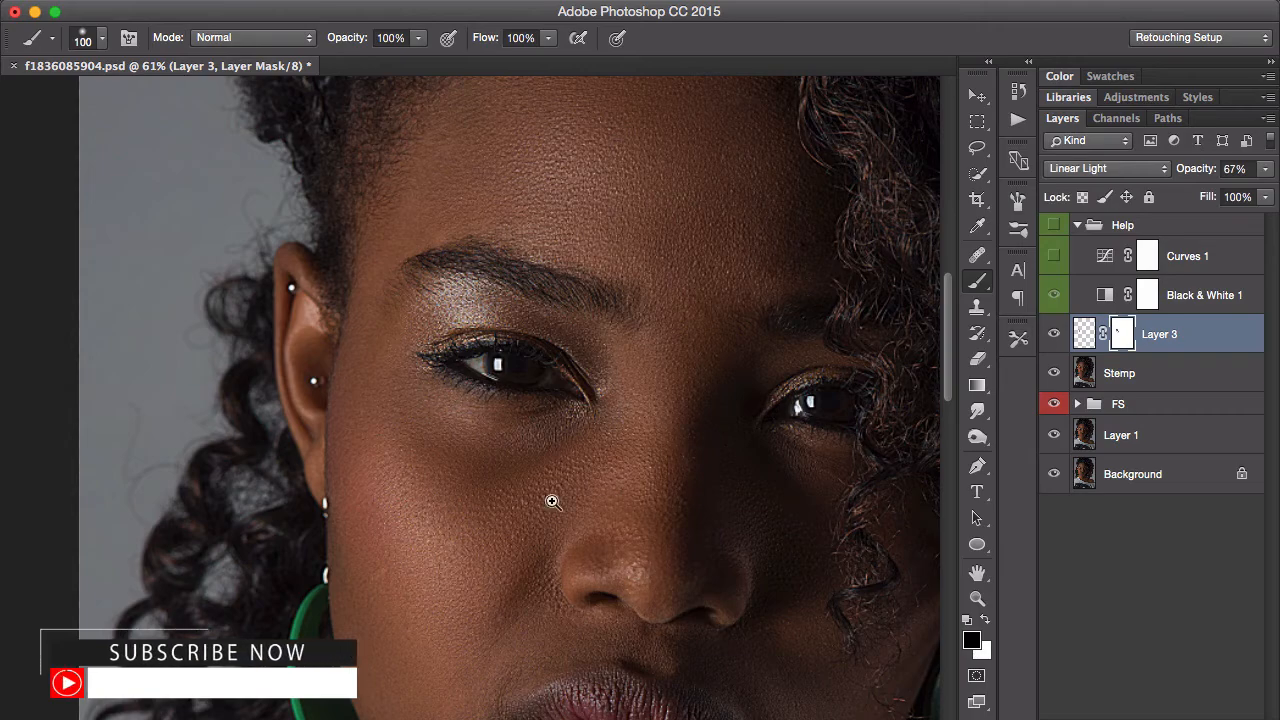
{"action": "left_click_drag", "start_coordinate": [552, 501], "coordinate": [535, 497]}
{"action": "left_click", "coordinate": [1054, 336]}
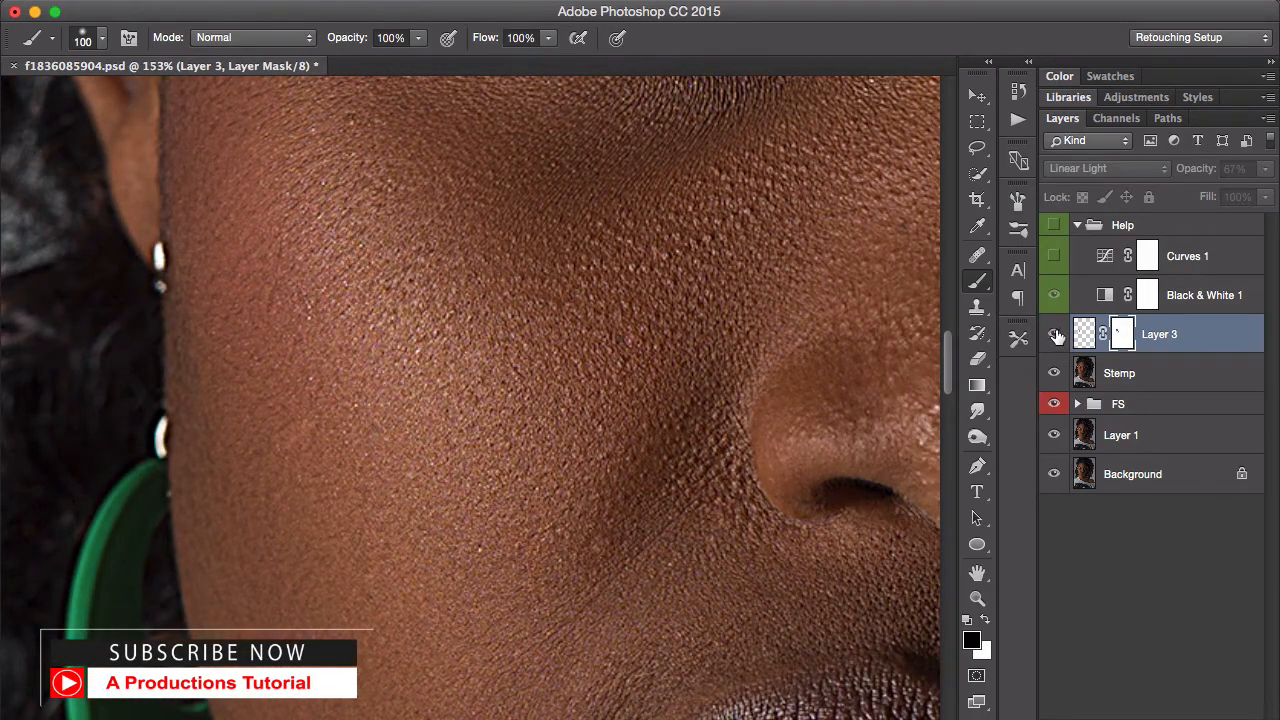
{"action": "left_click", "coordinate": [1054, 334]}
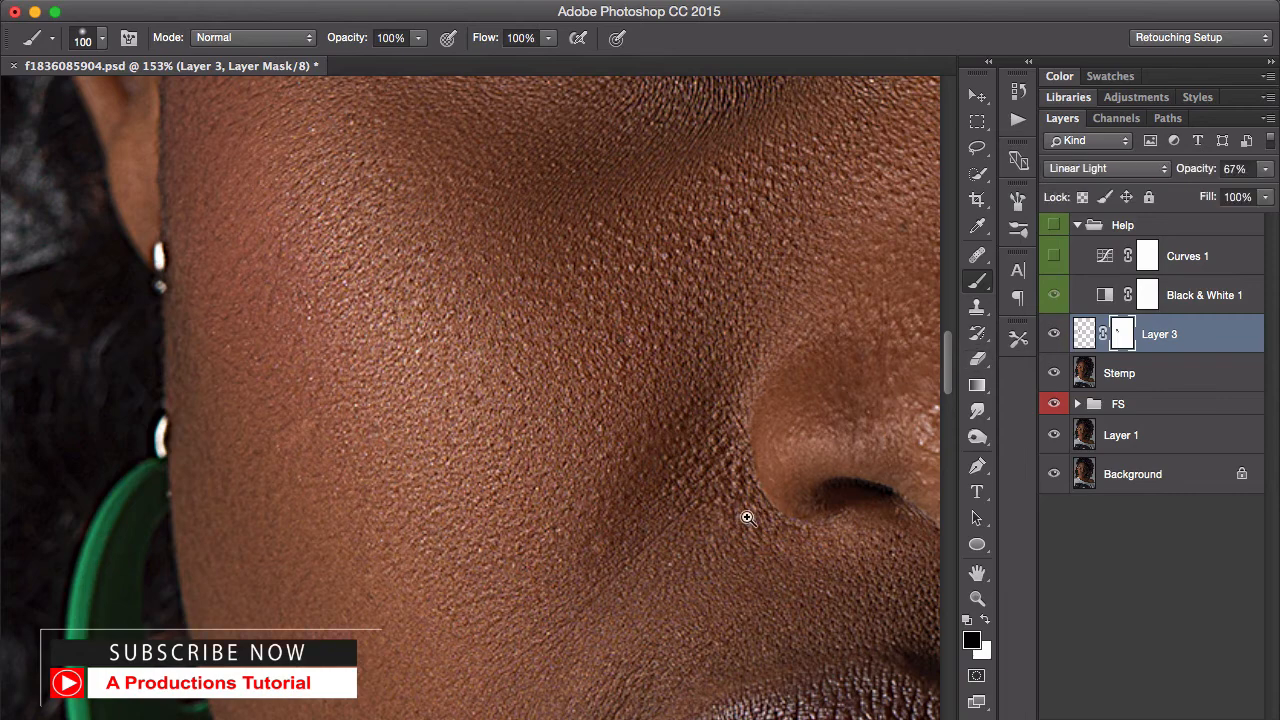
Fit the whole portrait in view and save the document with the new cheek texture layer.
{"action": "left_click_drag", "start_coordinate": [747, 517], "coordinate": [617, 546]}
{"action": "left_click_drag", "start_coordinate": [736, 557], "coordinate": [616, 559]}
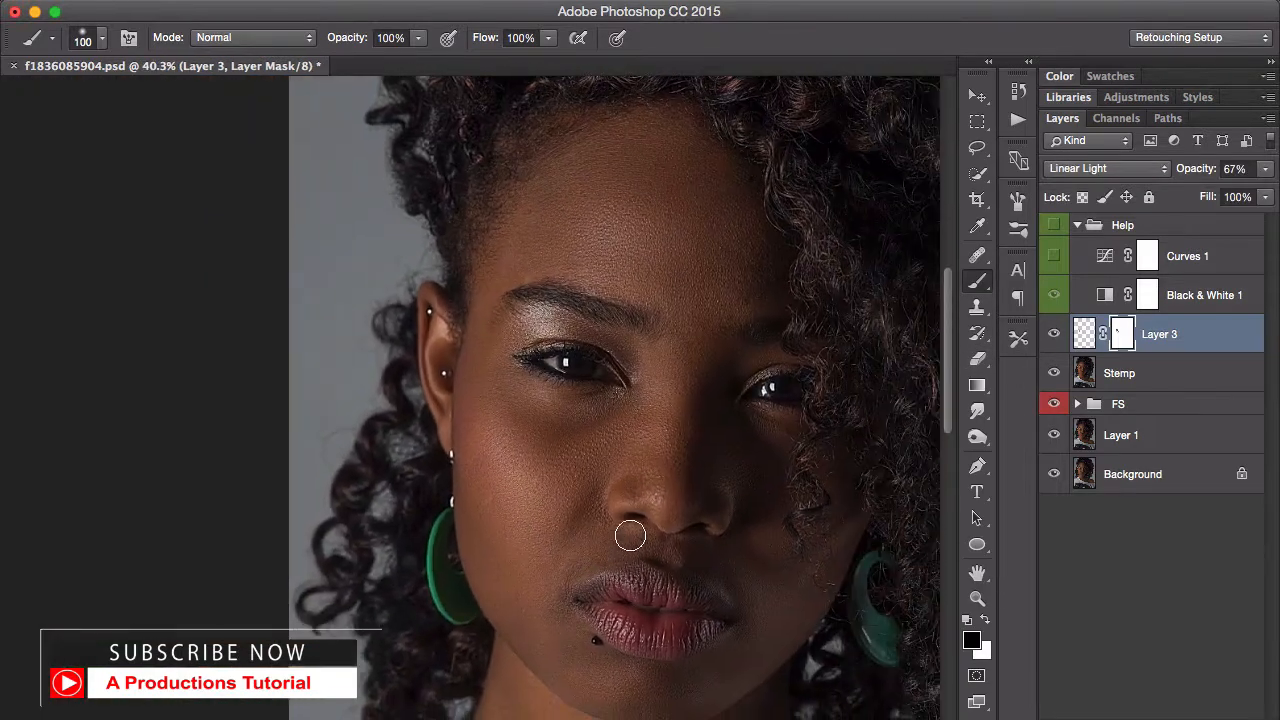
{"action": "key", "text": "ctrl+0"}
{"action": "key", "text": "ctrl+s"}
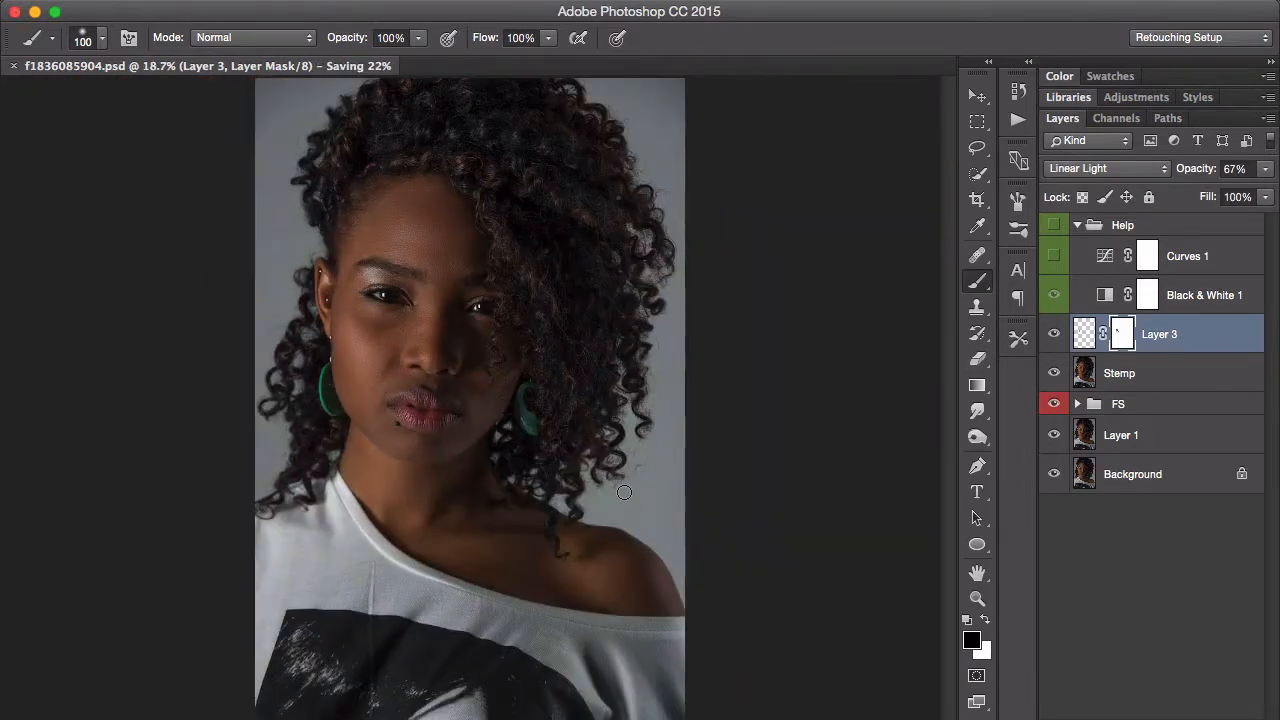